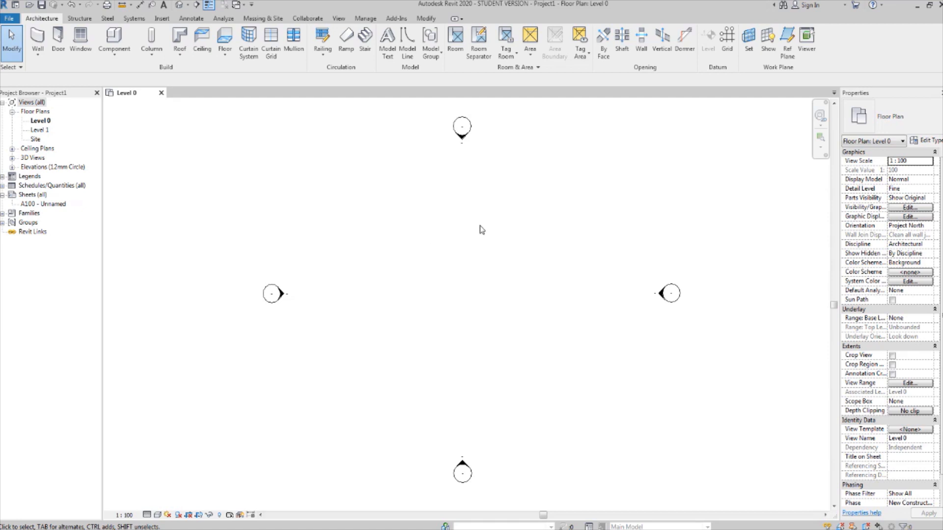
Switch to the Firefox window with Google Images and search for "house"
mouse_move(481, 230)
middle_down()
mouse_move(459, 246)
mouse_move(484, 238)
middle_up()
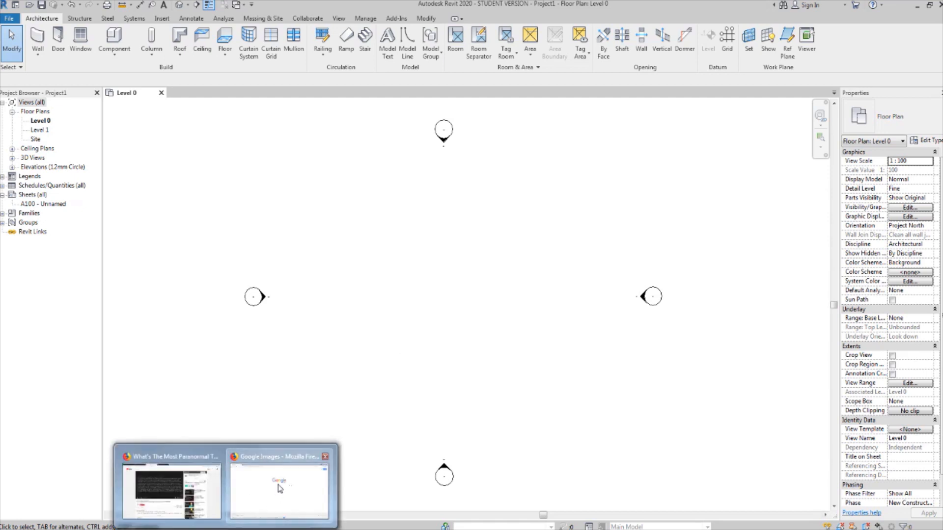
click(280, 487)
click(395, 211)
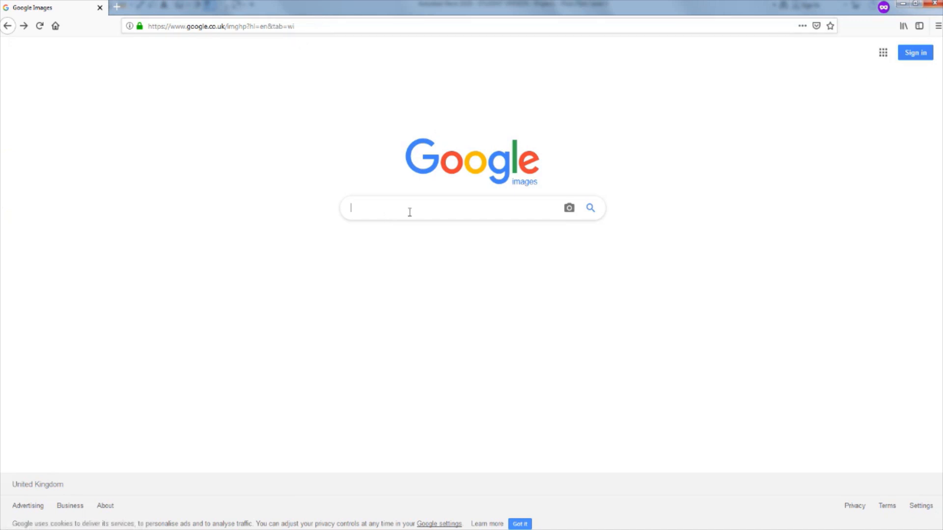
text(house)
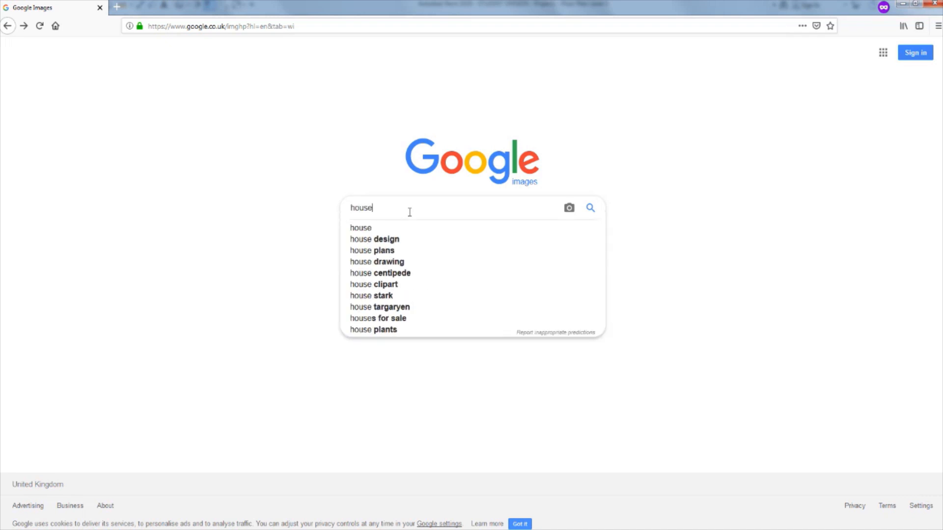
key(Return)
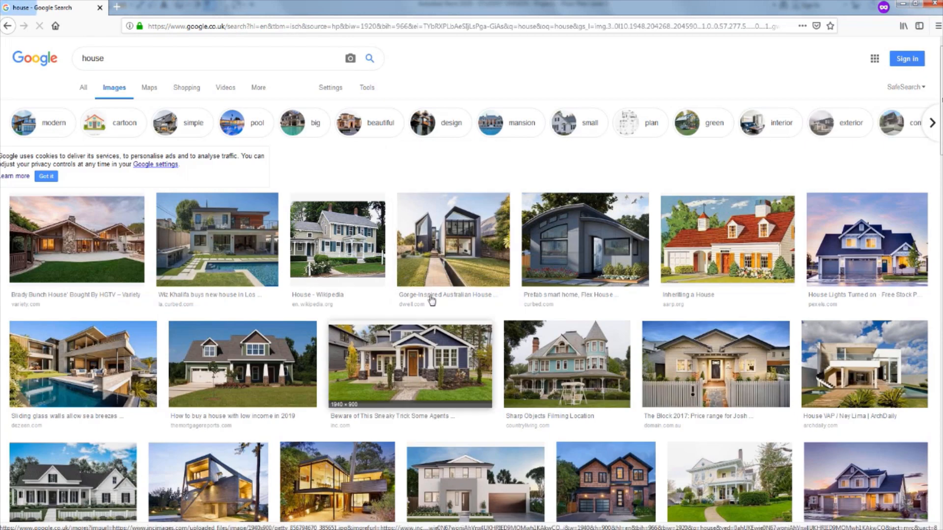
Open the yellow-brick detached house result and enlarge the related image of the stone 5 bedroom detached house
scroll(438, 302, down, 3)
scroll(438, 301, down, 3)
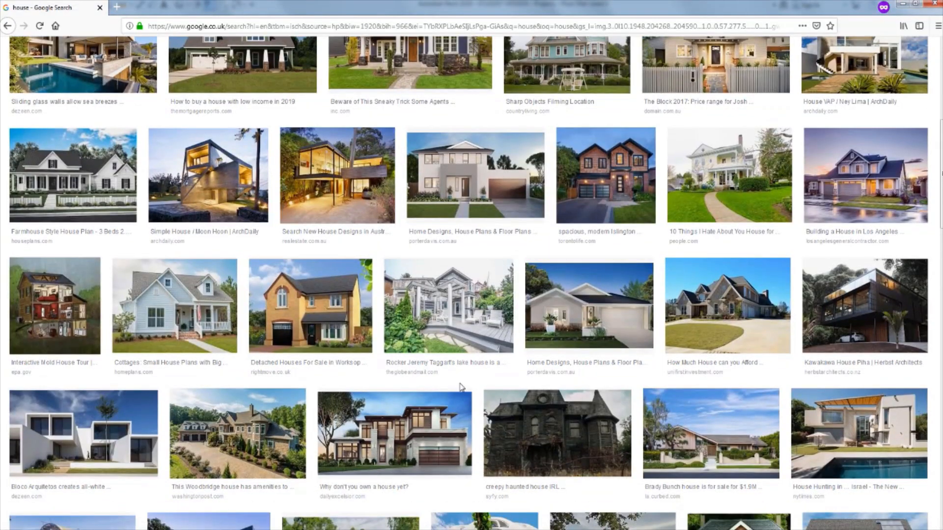
click(313, 297)
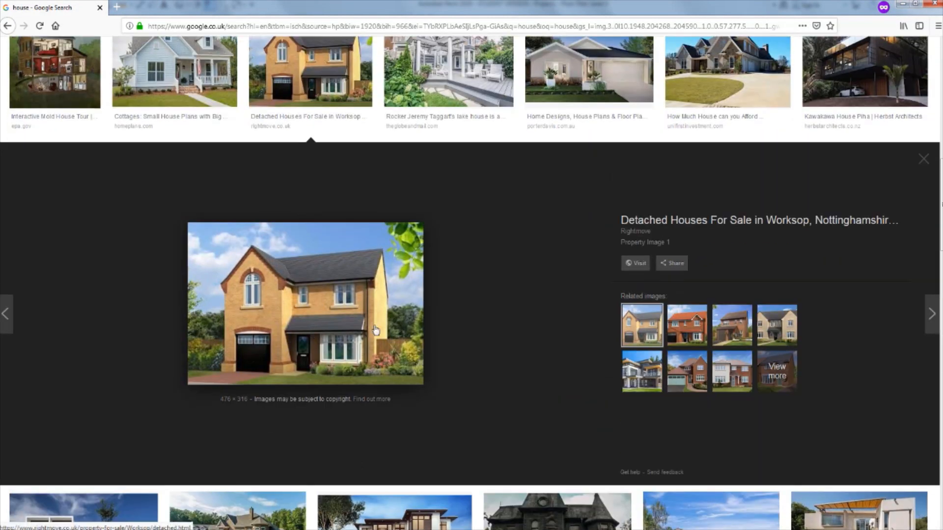
click(779, 339)
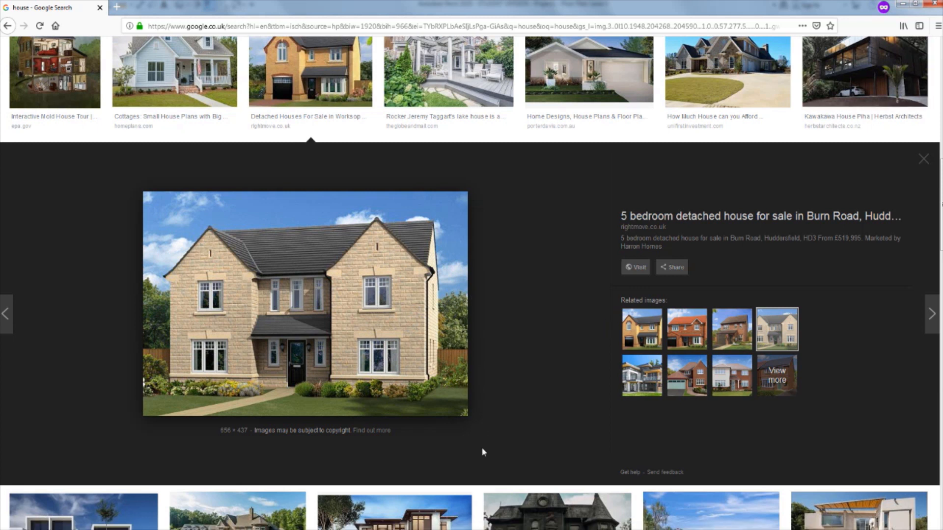
Switch to Revit, review the stone house photo in Firefox once more, and return to the Level 0 plan in Revit
mouse_move(410, 528)
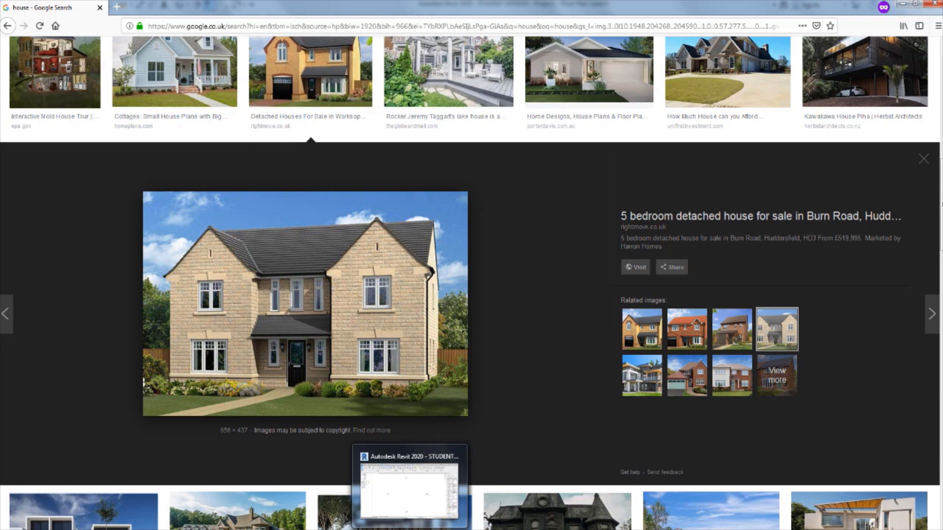
click(410, 529)
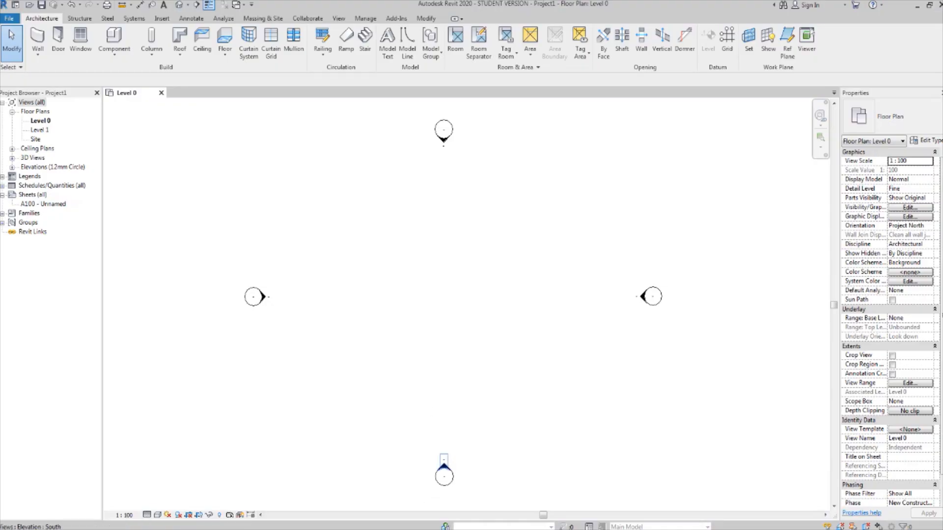
mouse_move(226, 528)
click(319, 479)
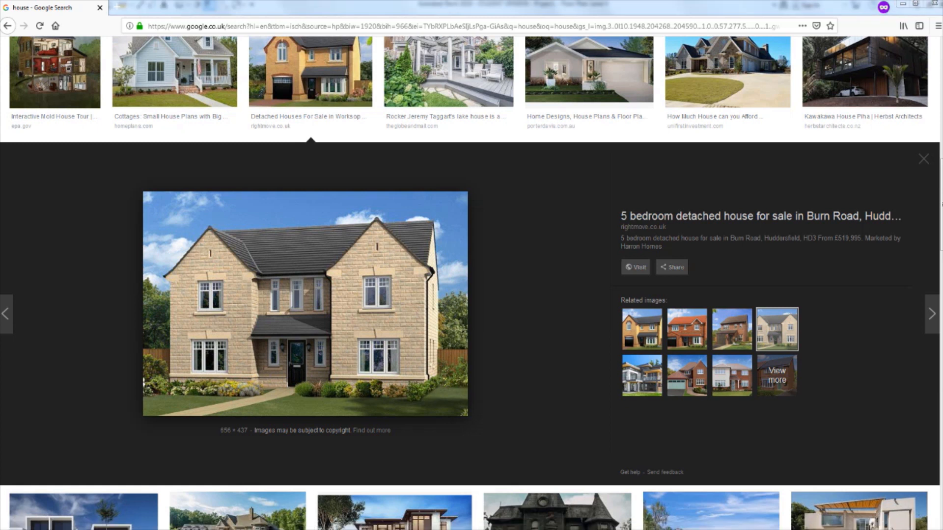
click(379, 529)
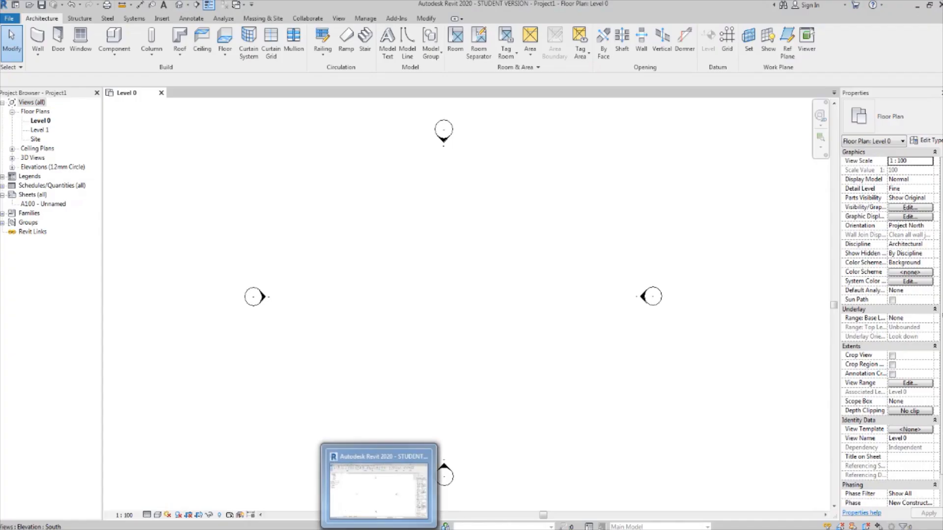
scroll(441, 288, up, 1)
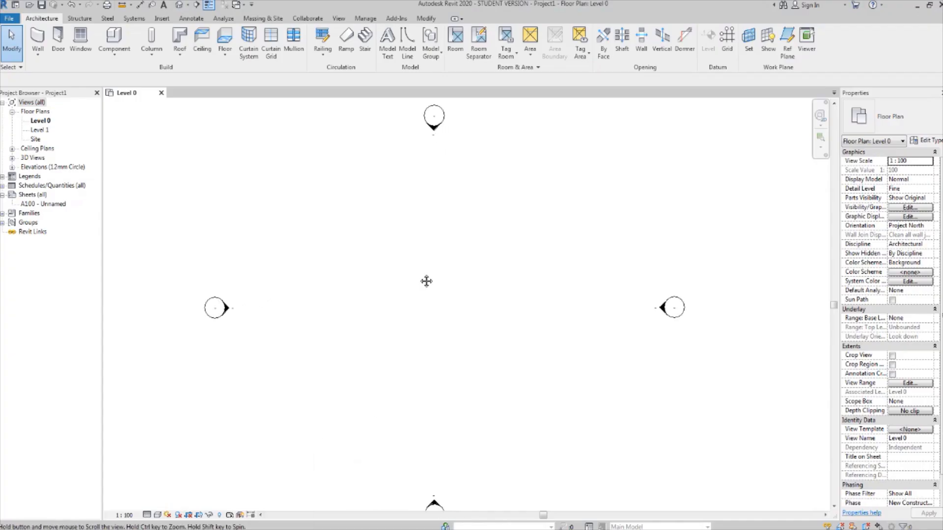
middle_drag(373, 236, 378, 216)
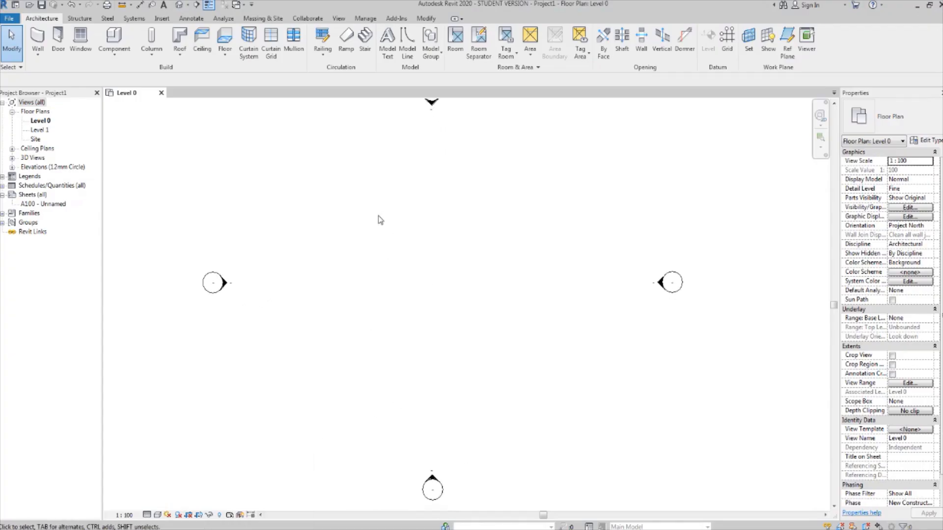
Set the view scale of the Level 0 floor plan to 1:50
click(36, 43)
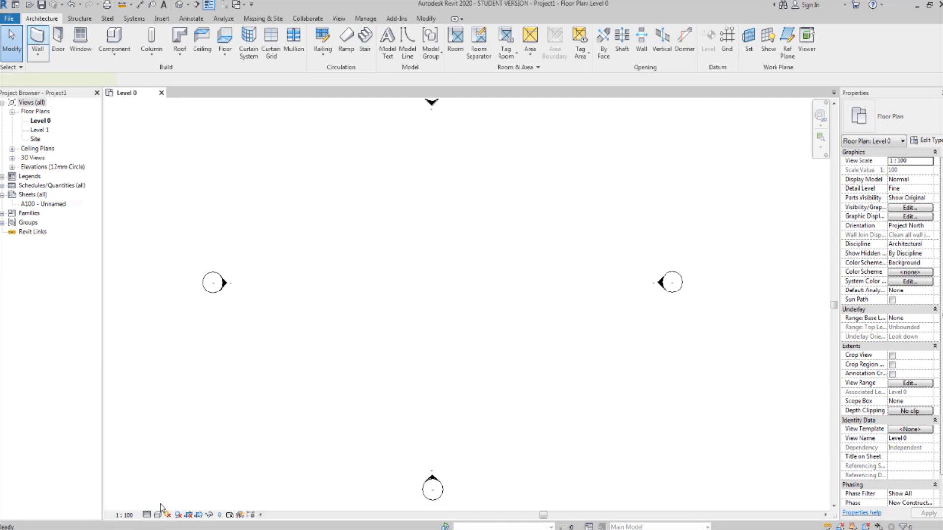
click(127, 515)
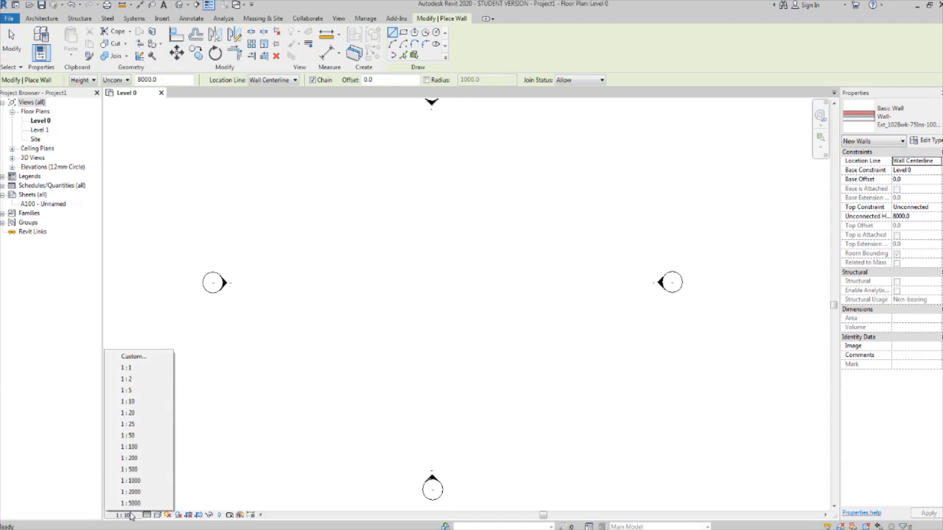
click(143, 438)
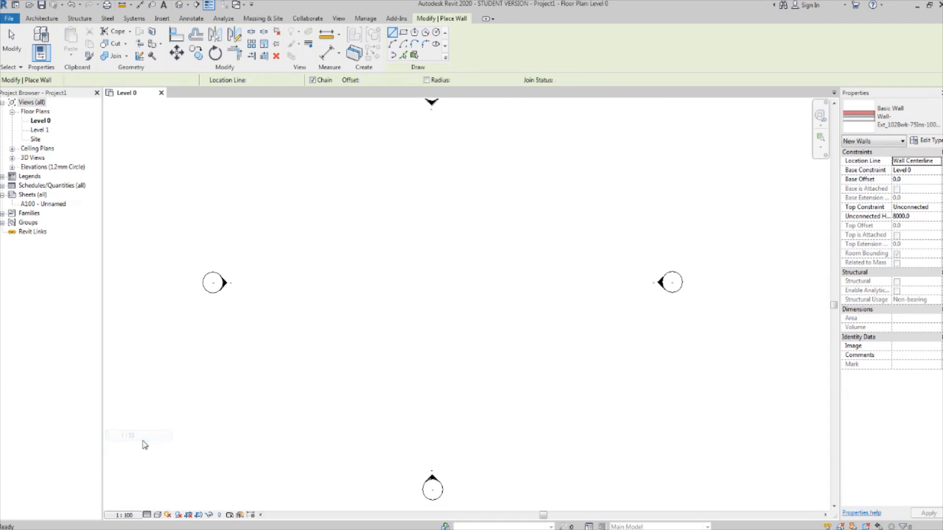
scroll(399, 375, up, 1)
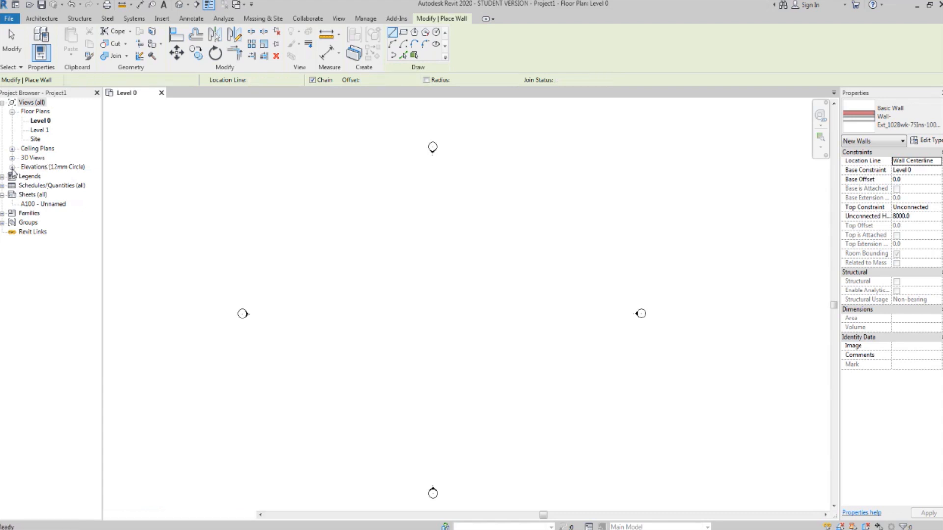
Open the East elevation view and bring the level markers into view
click(12, 167)
click(35, 176)
double_click(35, 177)
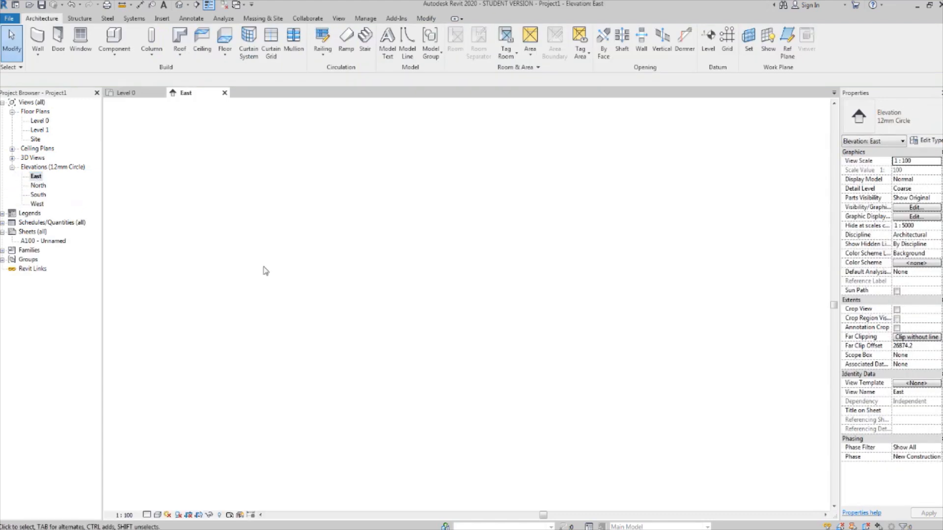
scroll(448, 264, down, 4)
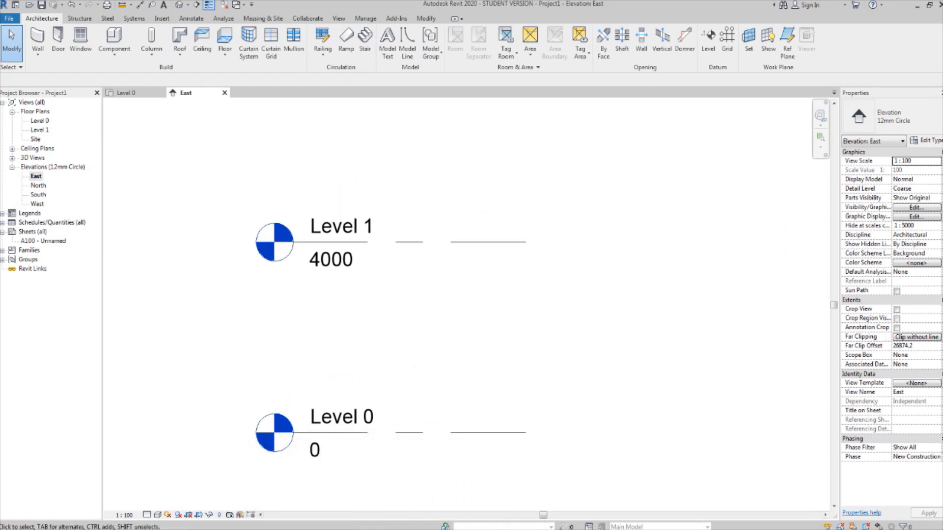
Examine the stone house reference photo in Firefox and return to the East elevation in Revit
click(280, 481)
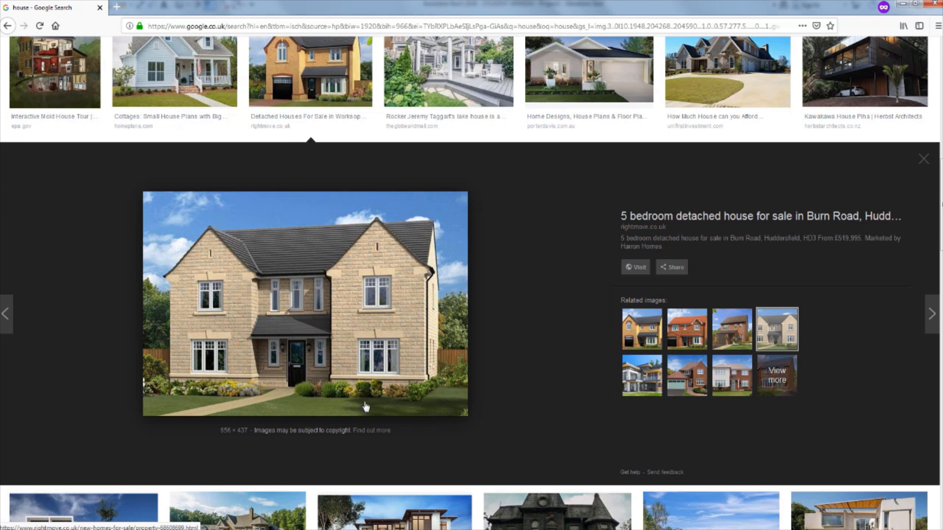
mouse_move(471, 528)
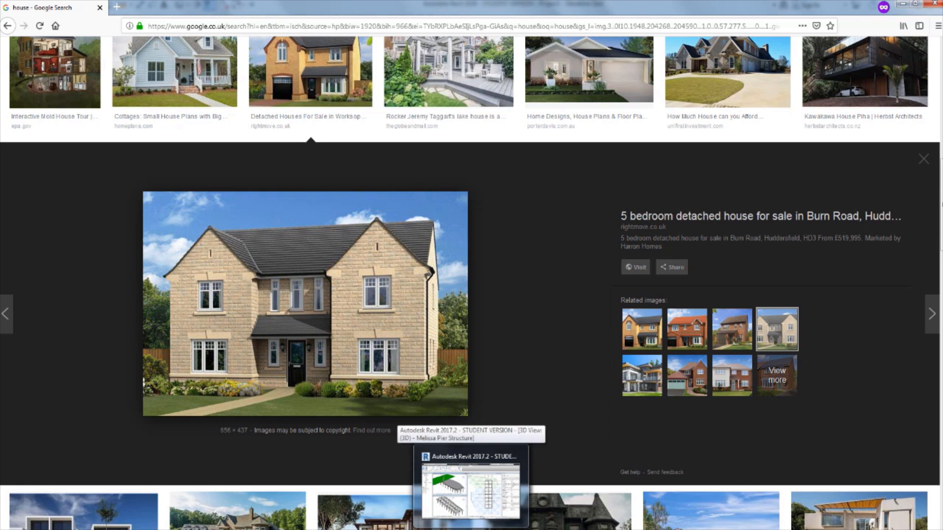
mouse_move(440, 527)
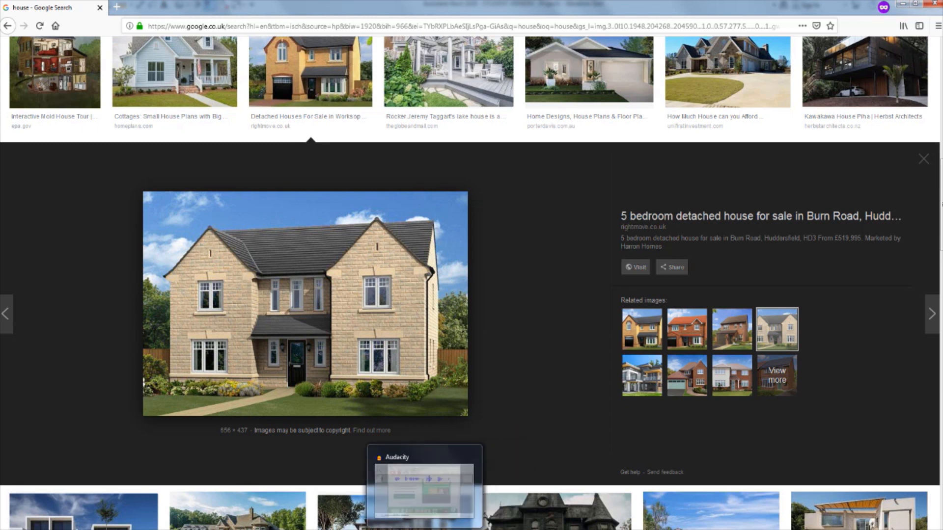
mouse_move(378, 528)
click(390, 506)
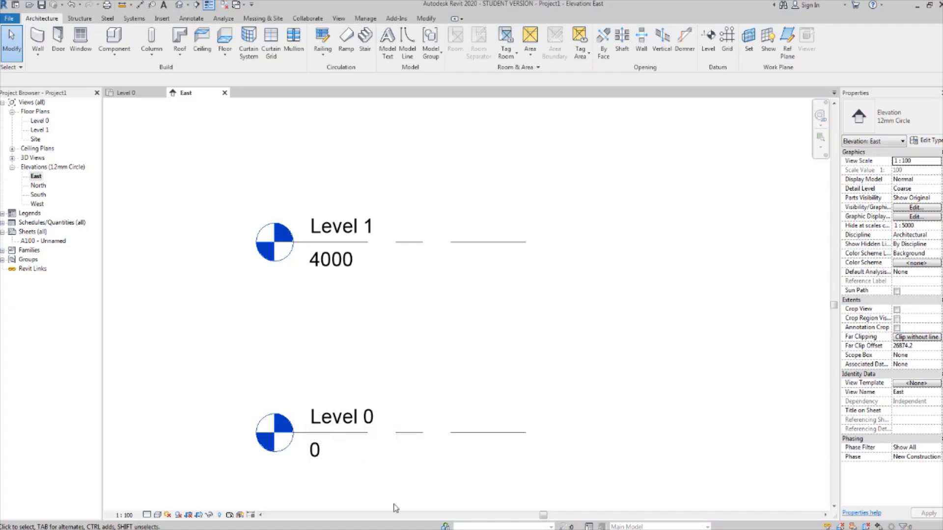
Set the elevation of Level 1 to 2800
click(343, 278)
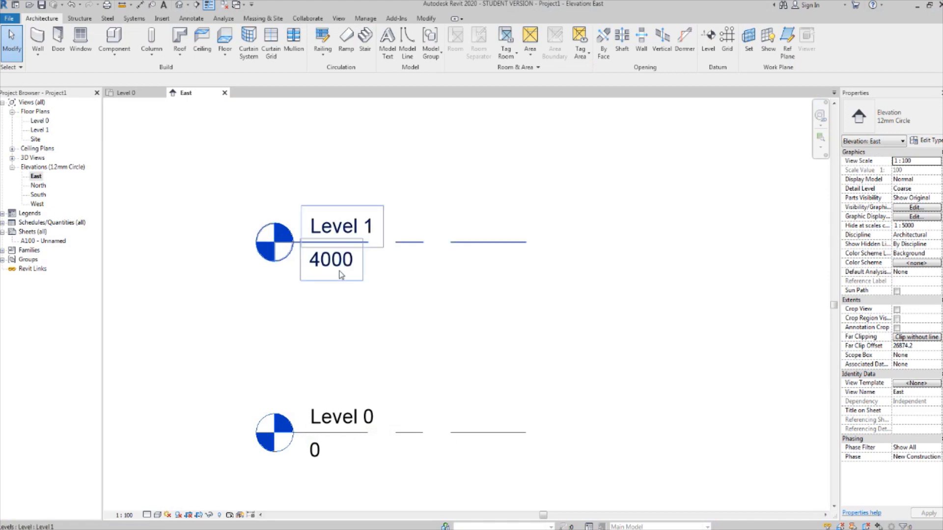
double_click(342, 274)
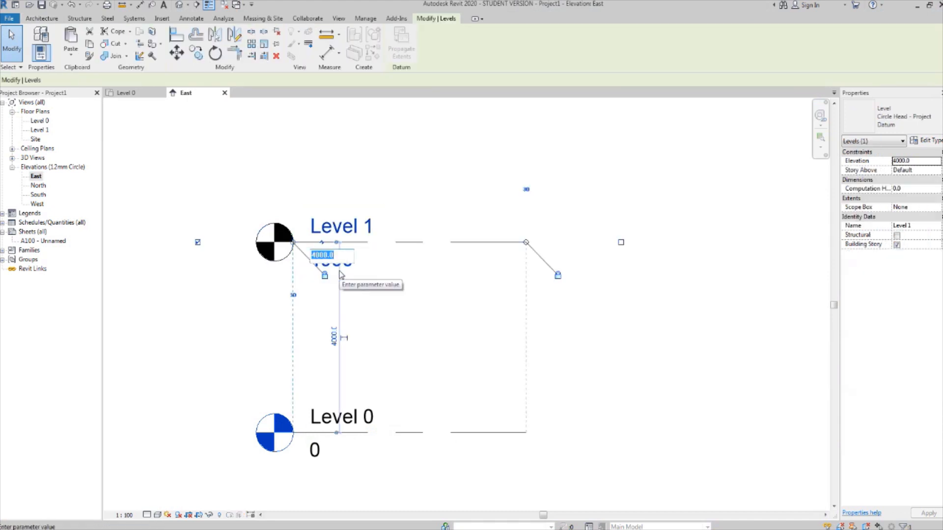
text(2800)
key(Return)
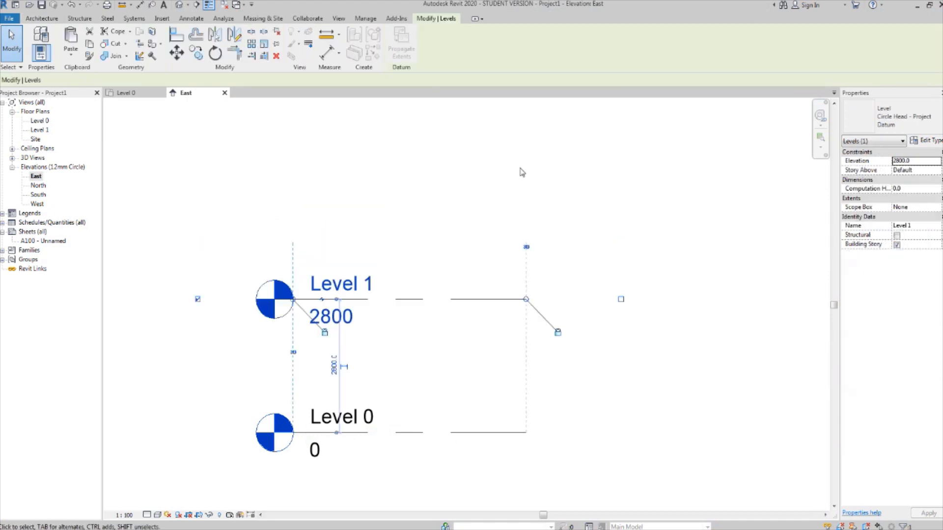
Set the view scale of the East elevation to 1:50 and deselect Level 1
scroll(471, 237, down, 3)
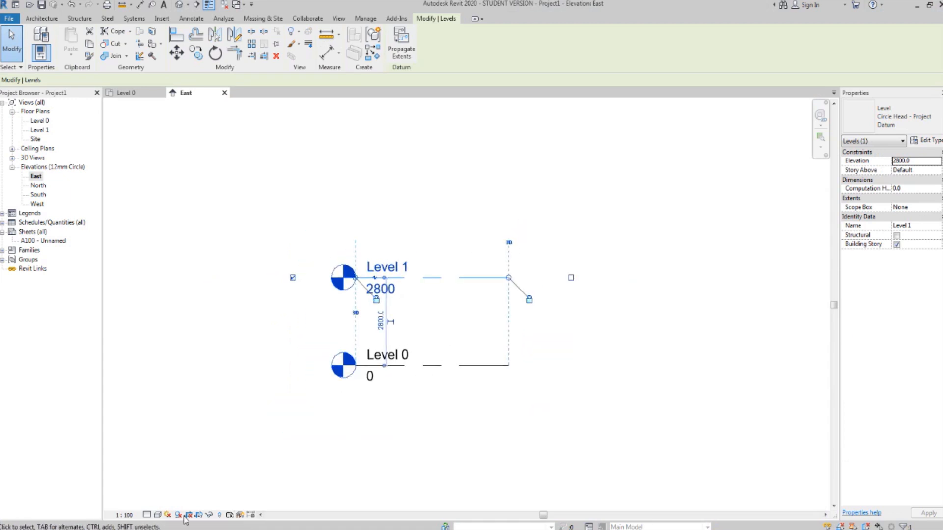
click(125, 515)
click(147, 436)
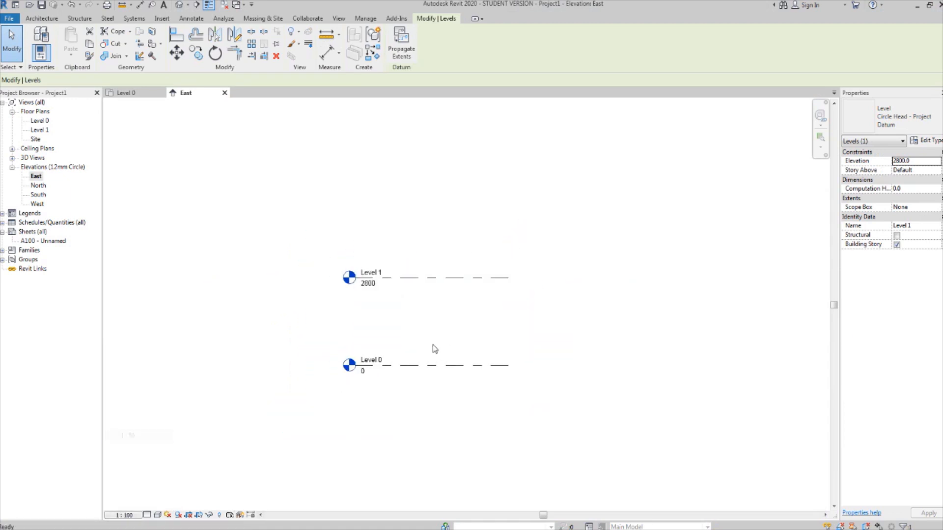
click(435, 348)
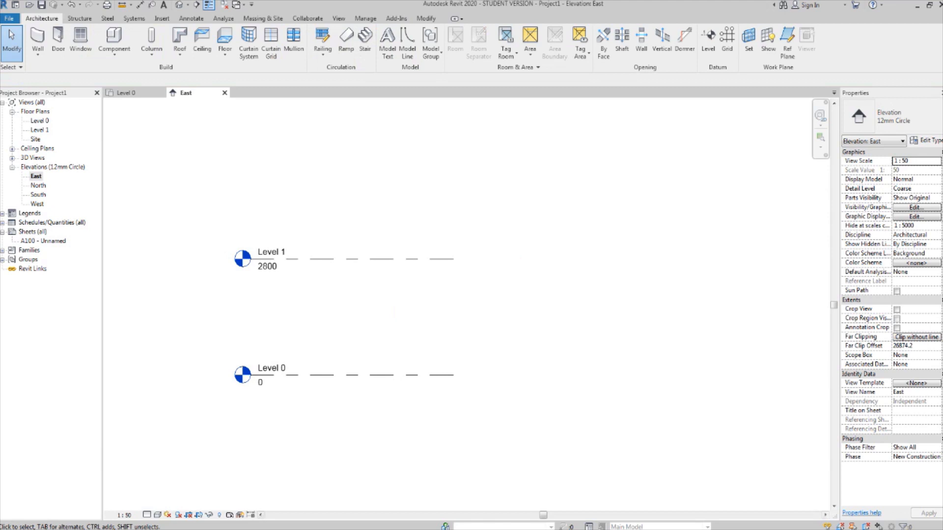
Check the house's storeys in the Firefox reference photo and switch back to Revit
mouse_move(226, 528)
click(279, 475)
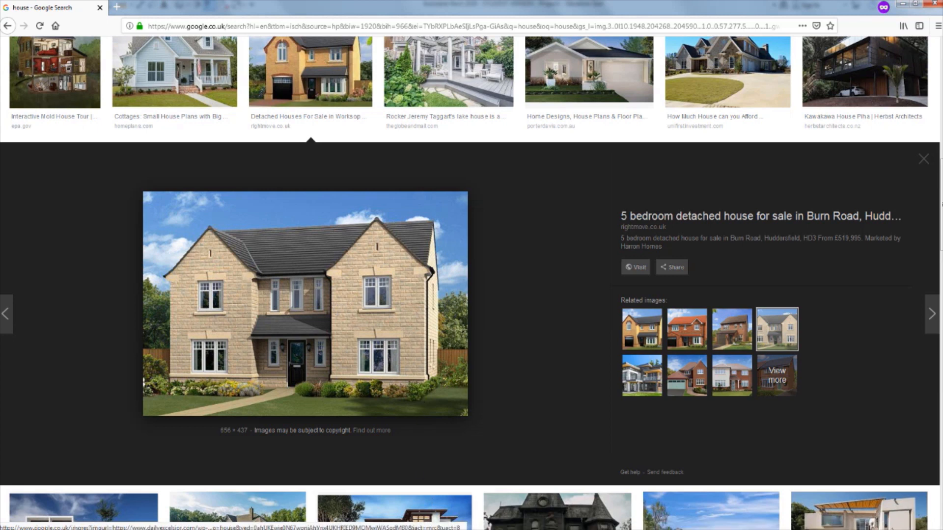
mouse_move(379, 529)
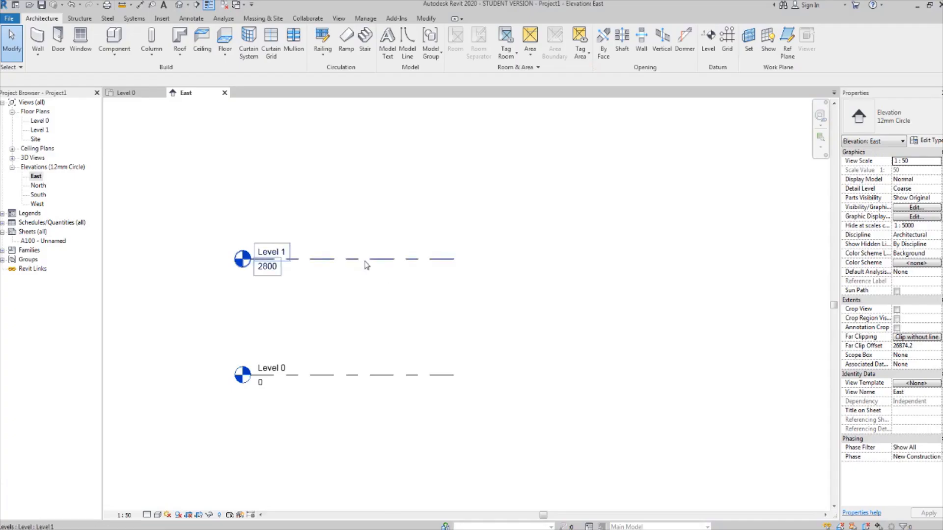
Set the elevation of Level 1 to 3000 and clear the selection
scroll(418, 289, up, 2)
click(347, 298)
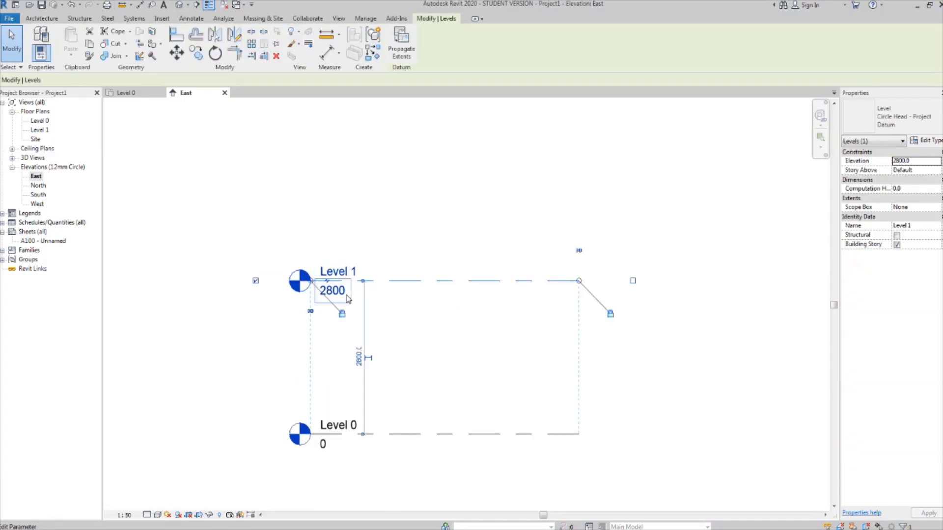
click(347, 298)
text(3)
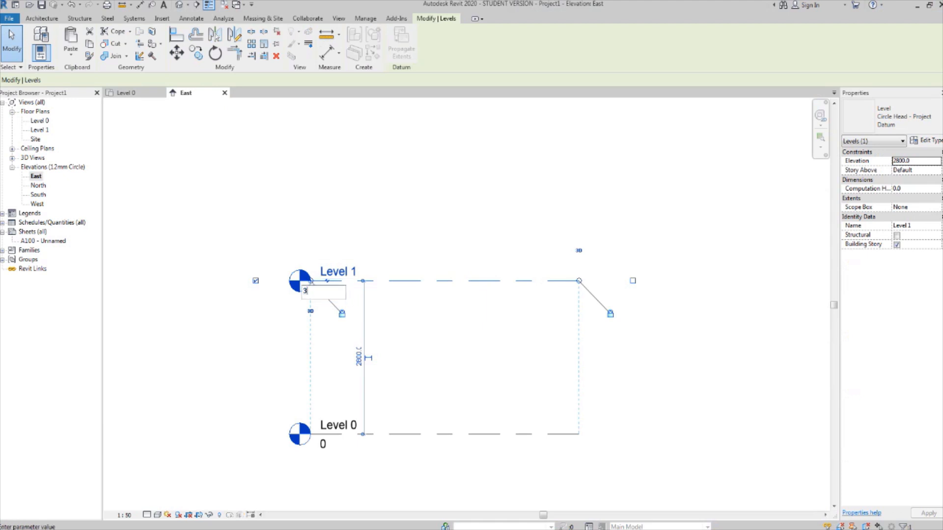
text(000)
key(Return)
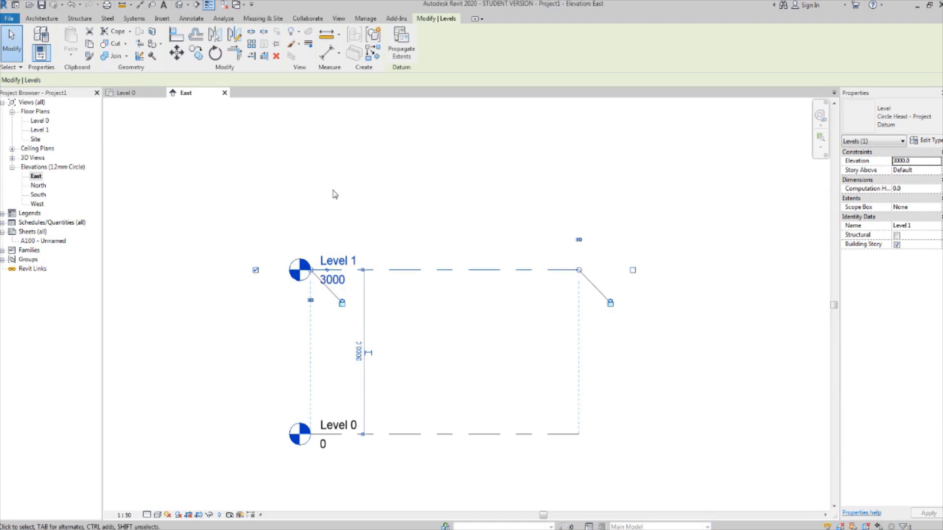
click(333, 171)
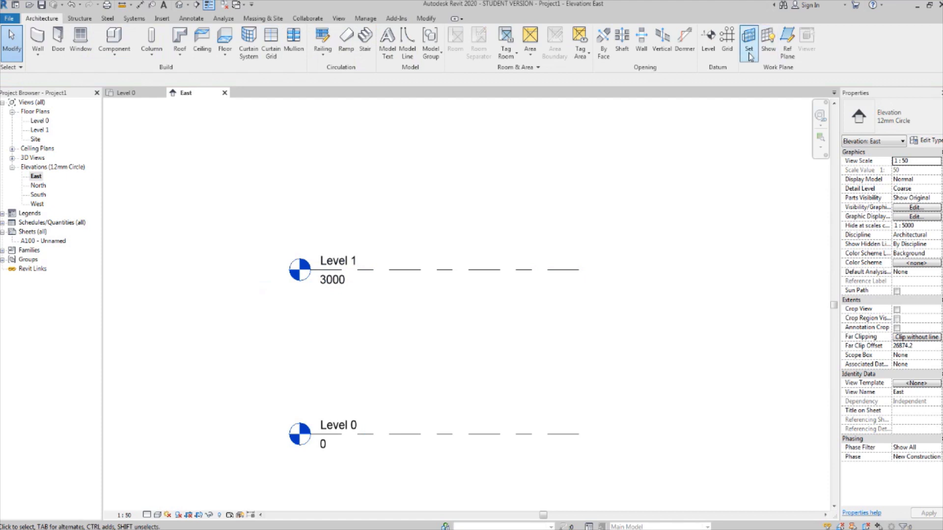
Add a new level at elevation 5000 above Level 1, spanning about the same width as the existing levels
click(708, 42)
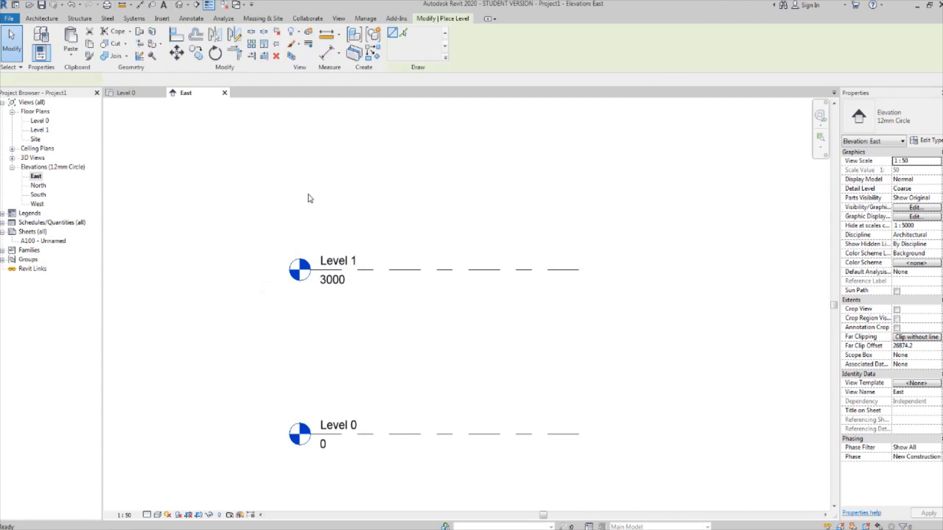
click(312, 160)
click(593, 157)
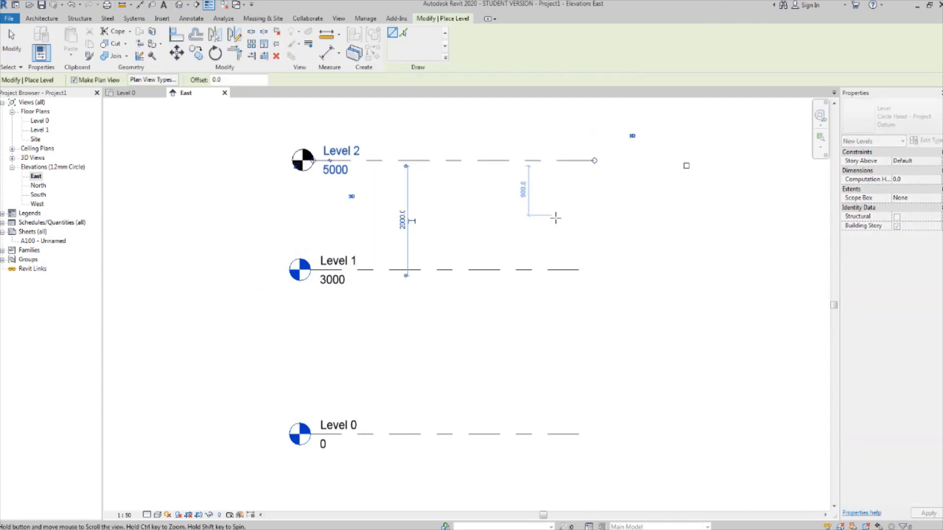
middle_drag(406, 198, 453, 202)
key(Escape)
key(Escape)
Set the elevation of Level 2 to 5700 and clear the selection
scroll(405, 182, up, 2)
click(366, 174)
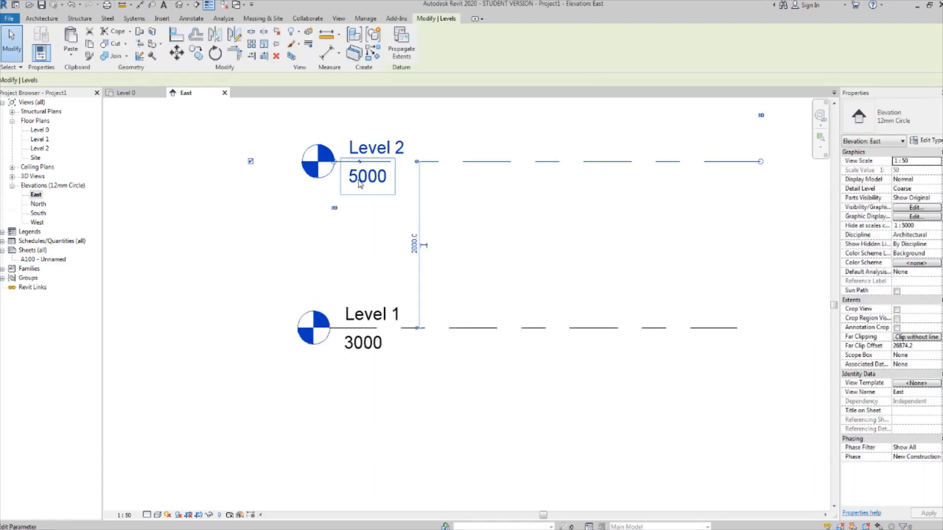
click(360, 173)
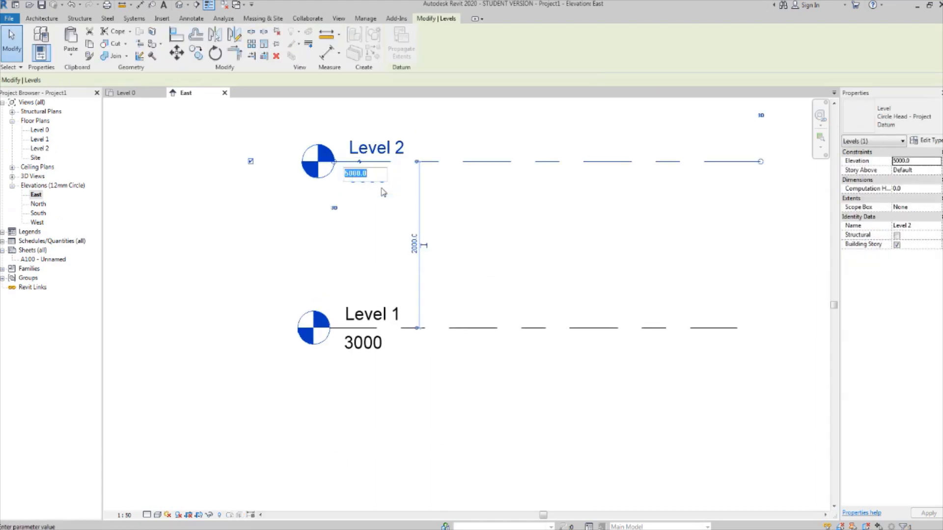
text(5800)
key(Return)
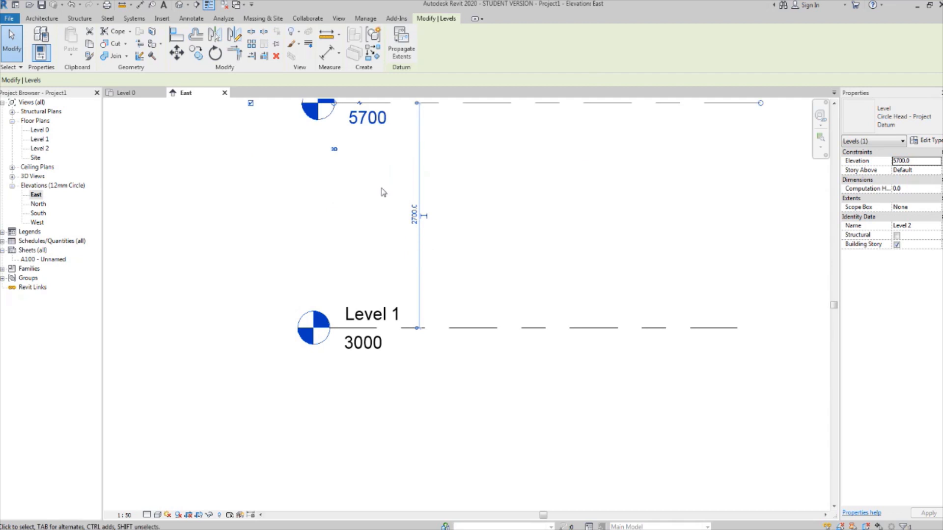
click(632, 198)
scroll(639, 194, down, 2)
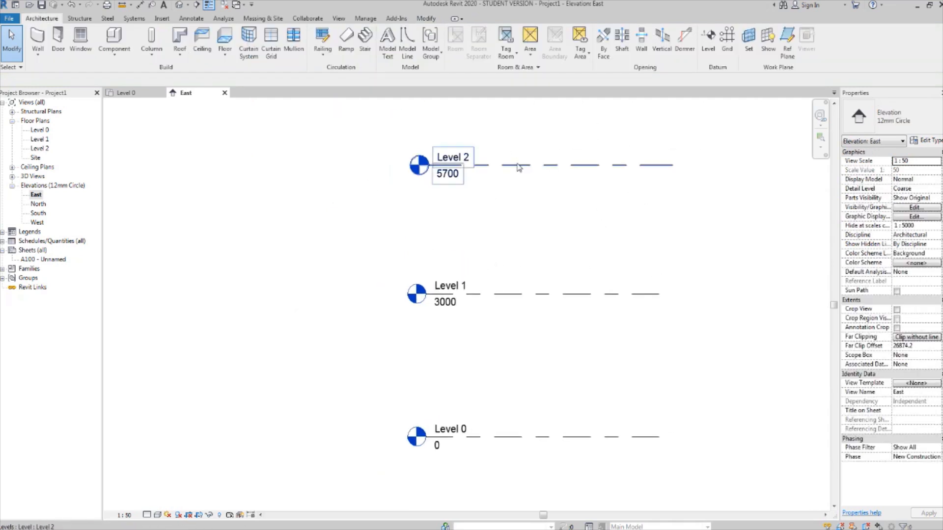
Slide the Level 2 line leftward so its head sits outside the Level 1 head, and deselect it
click(518, 166)
drag(519, 167, 486, 166)
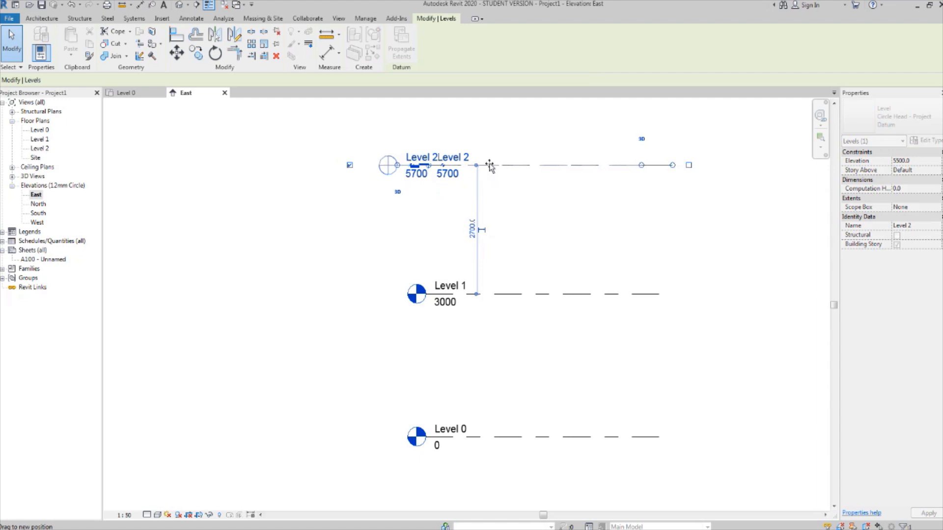
click(616, 241)
scroll(615, 242, down, 2)
scroll(568, 242, up, 2)
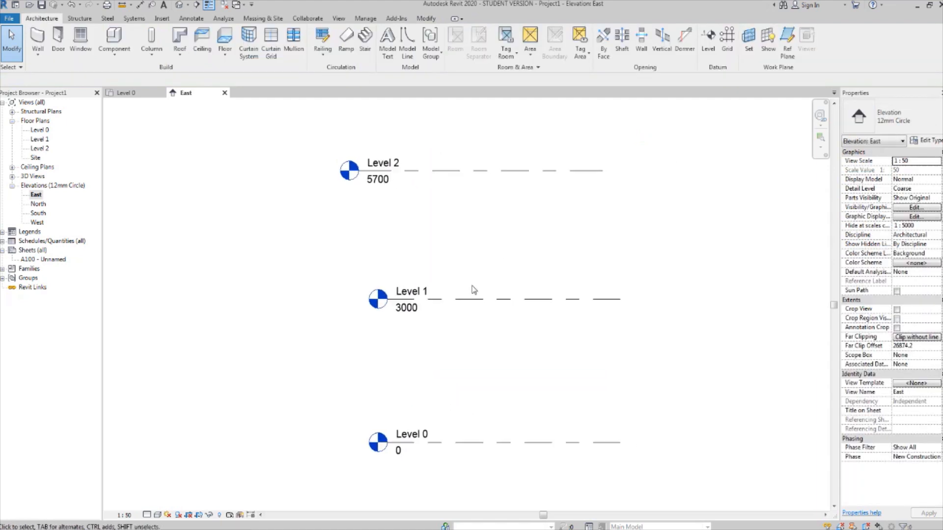
Rename Level 0 as Ground Floor, along with its corresponding plan view
click(391, 432)
click(420, 433)
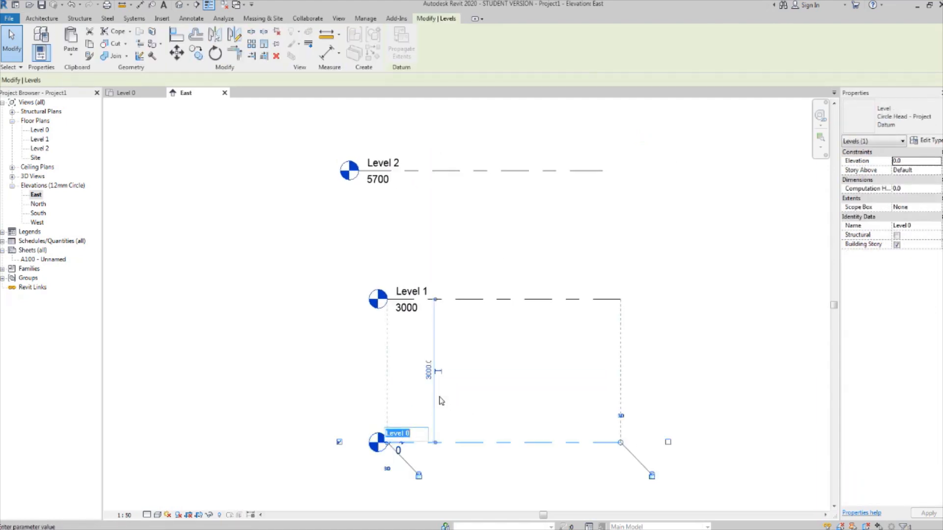
text(Ground Floor)
key(Return)
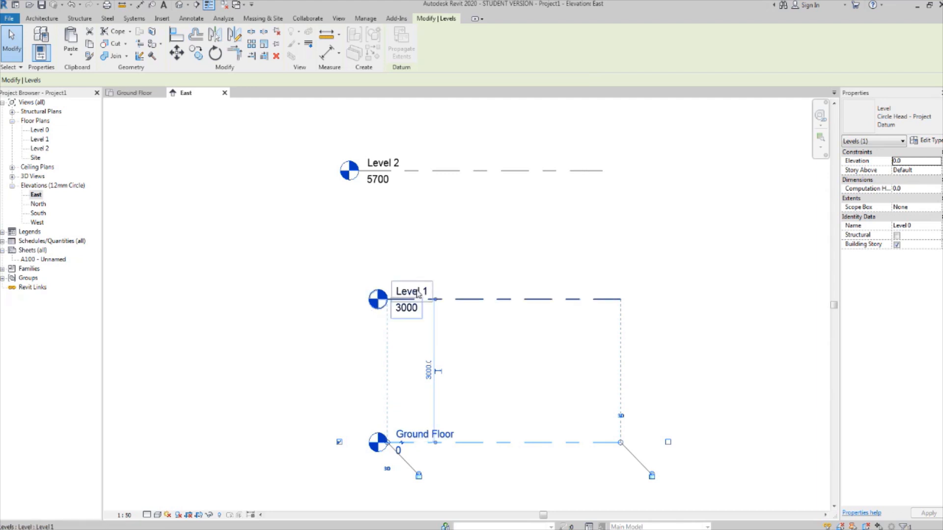
Rename Level 2 as Roof, along with its corresponding plan view, and clear the selection
click(400, 175)
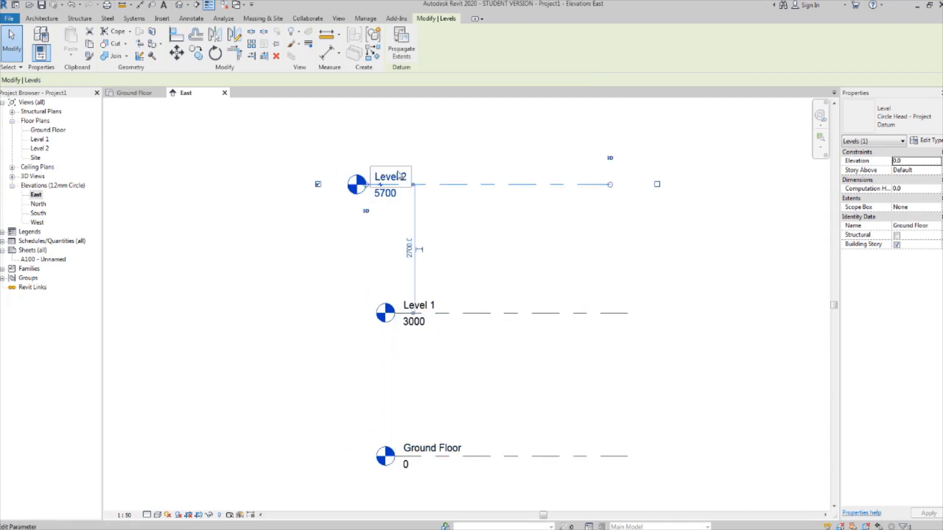
click(399, 176)
text(Ro)
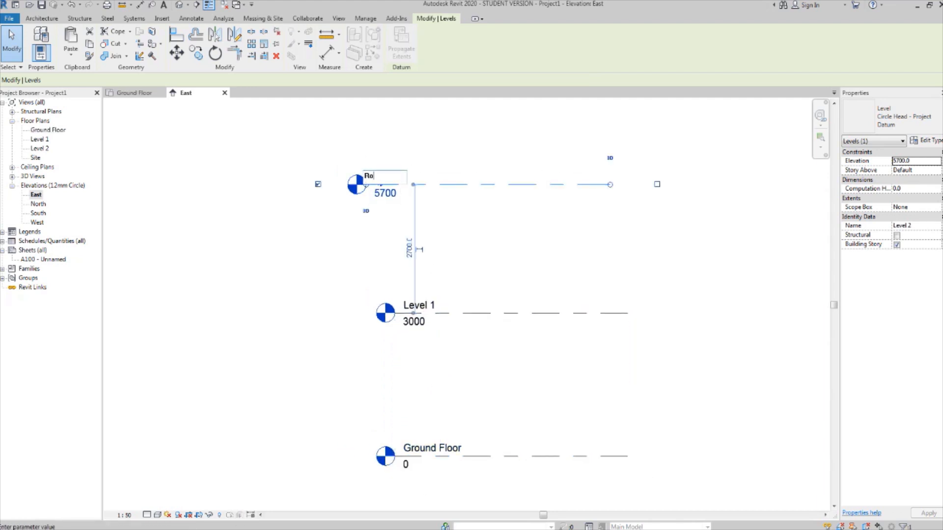
text(of)
key(Return)
scroll(344, 310, down, 3)
click(360, 325)
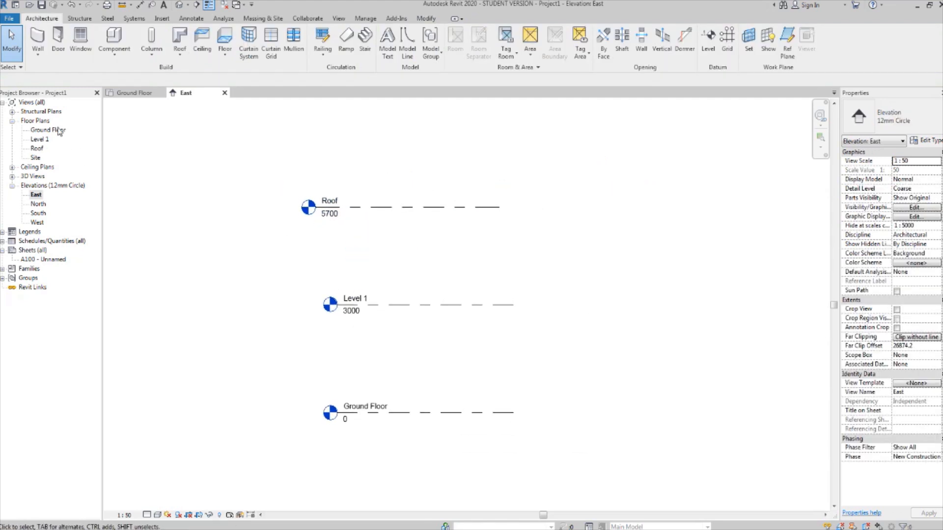
Open the Ground Floor plan, check the house's front in the Firefox reference photo and switch back to Revit
double_click(54, 130)
scroll(518, 280, up, 1)
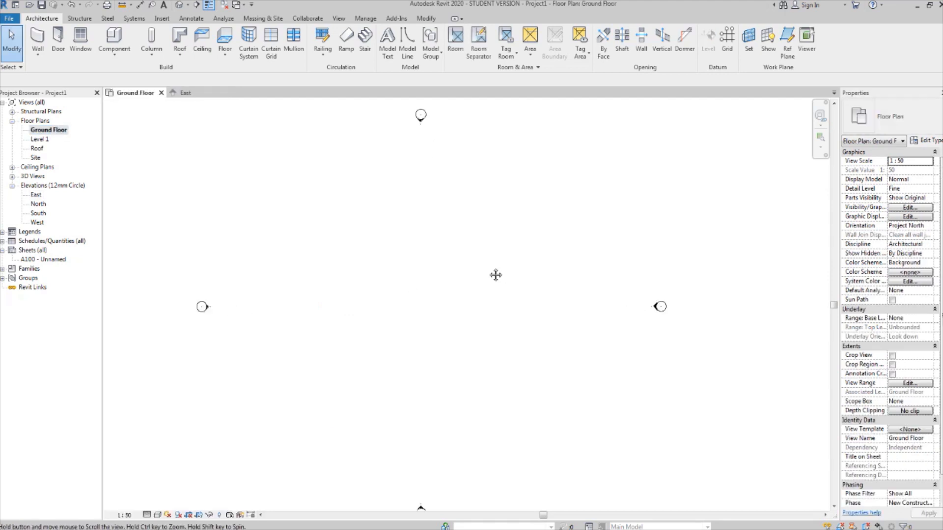
mouse_move(378, 529)
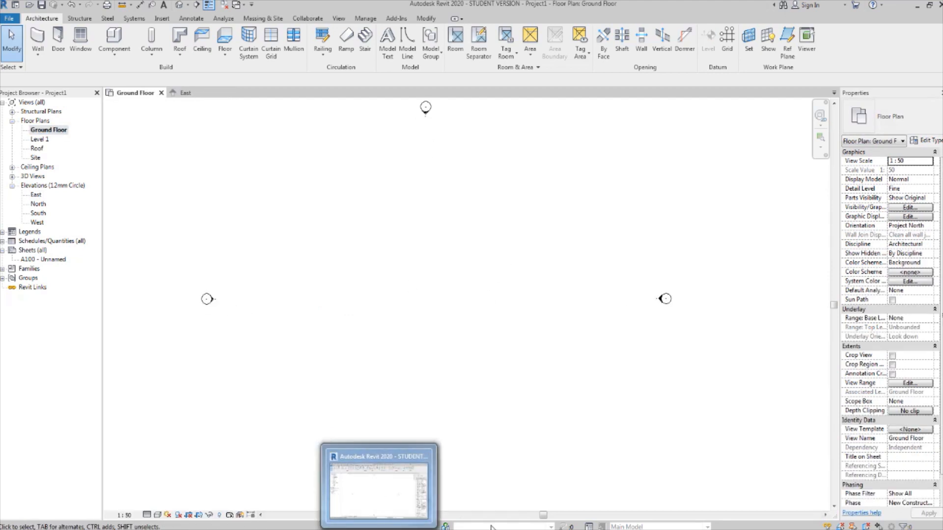
mouse_move(226, 529)
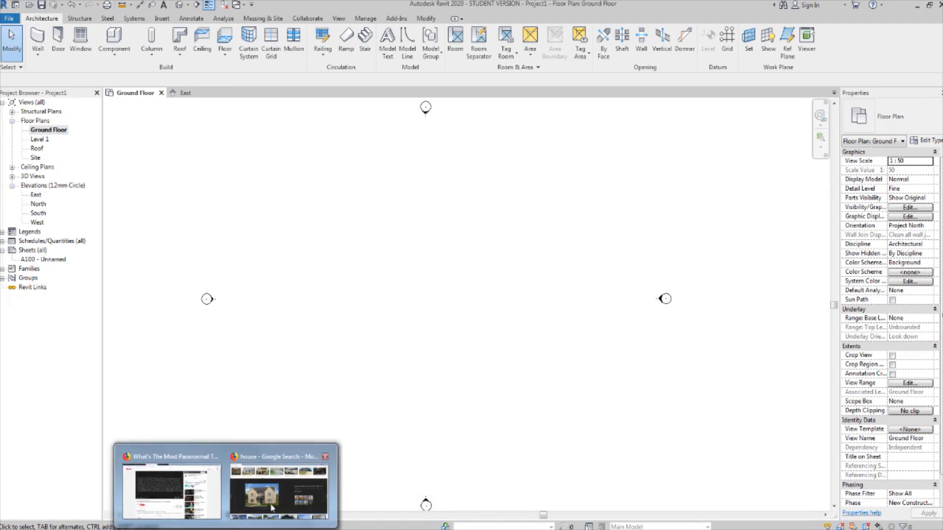
click(280, 432)
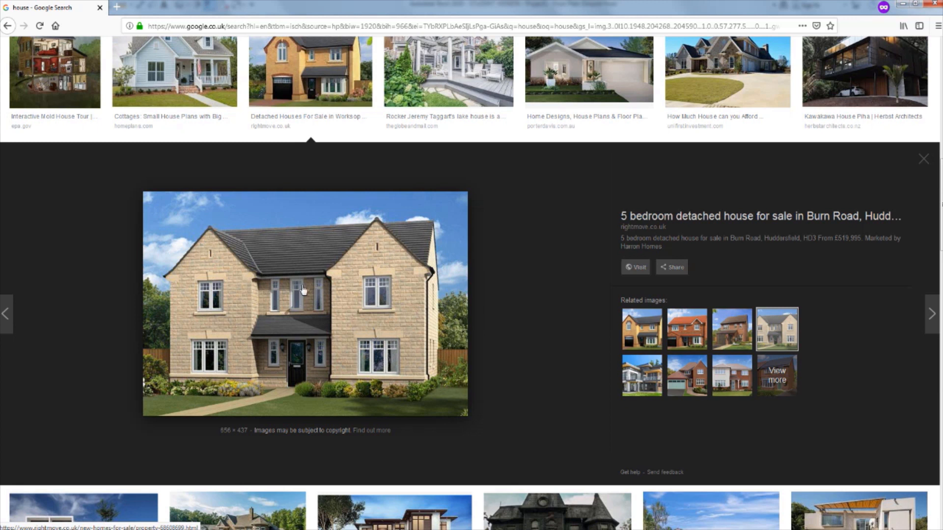
key(alt+Tab)
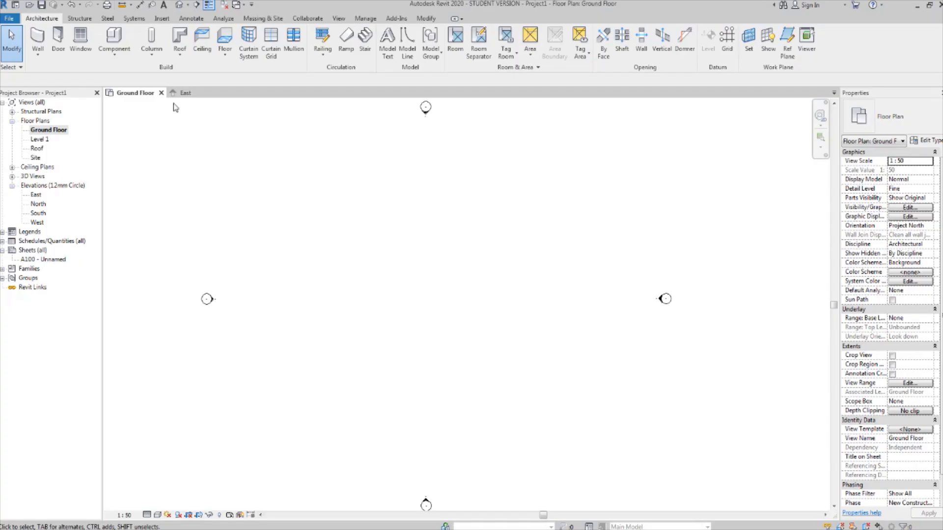
Start the Wall tool and duplicate the current exterior wall type under the name External Wall
click(37, 33)
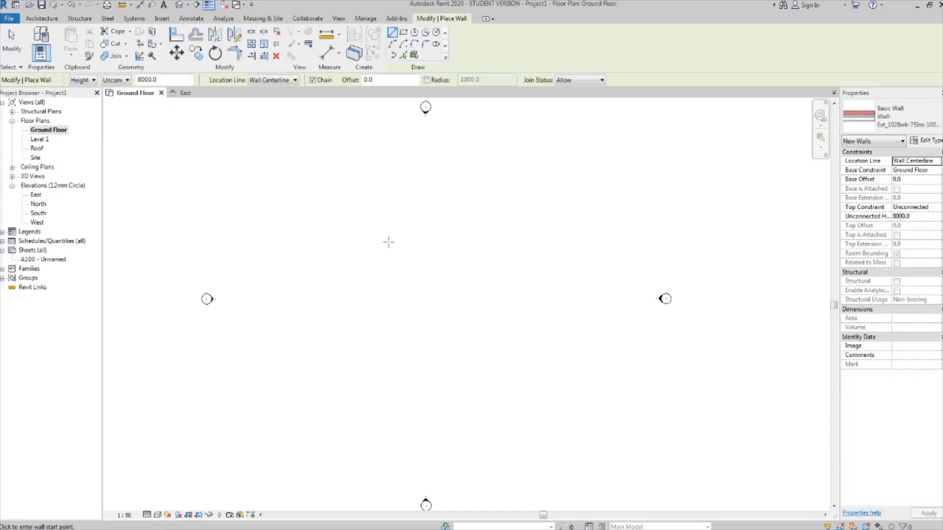
click(922, 143)
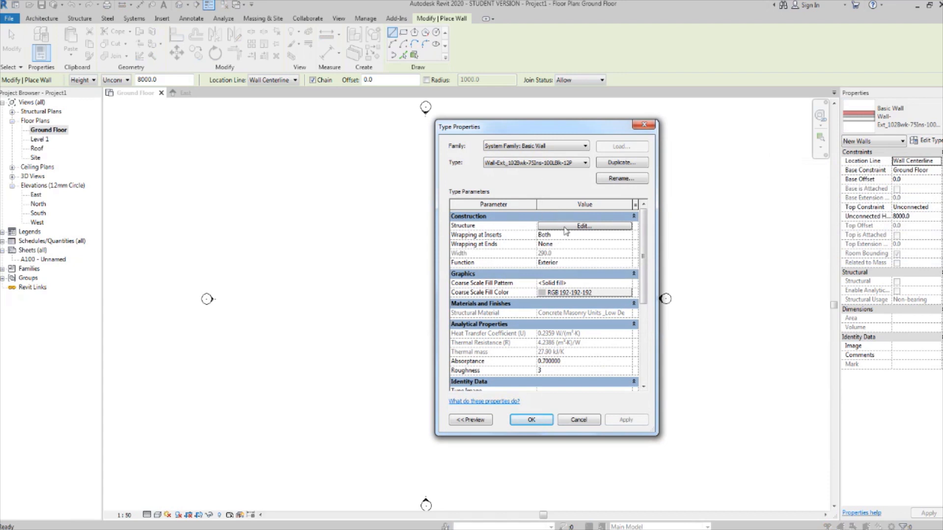
click(615, 166)
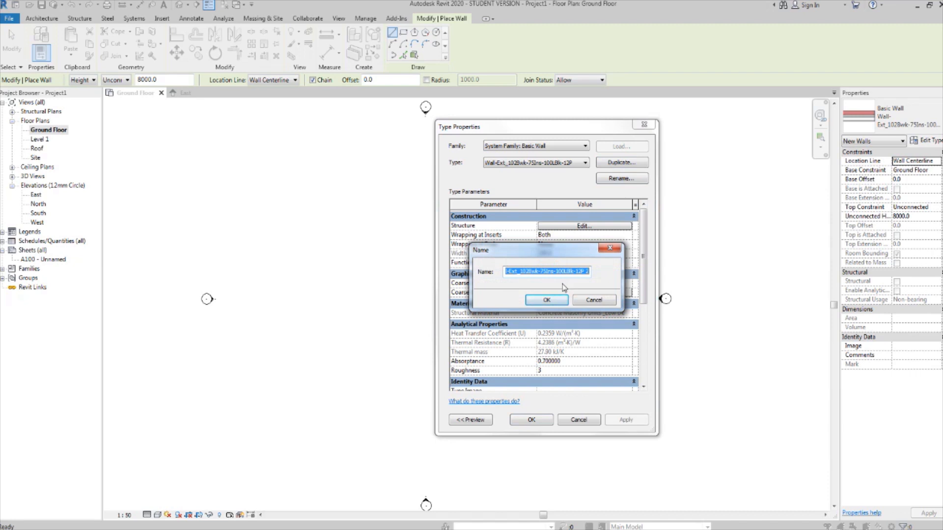
text(External Wall)
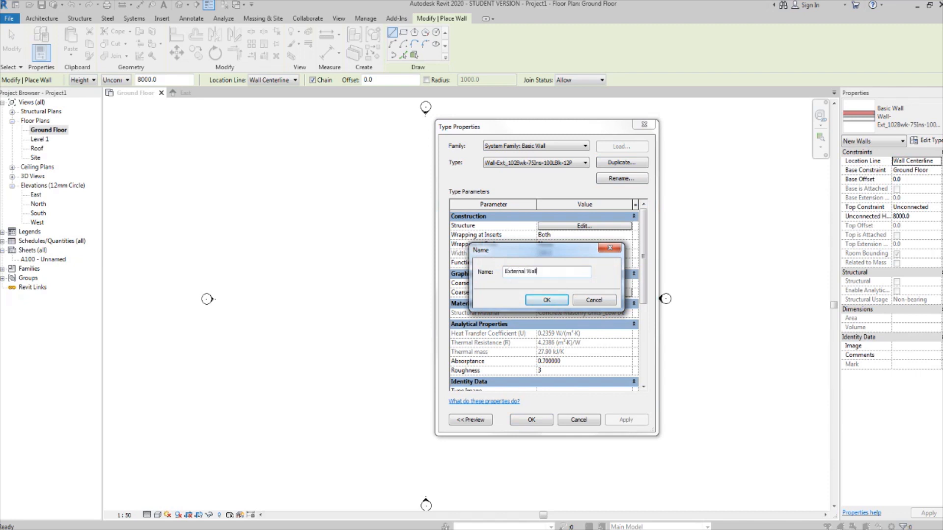
click(559, 301)
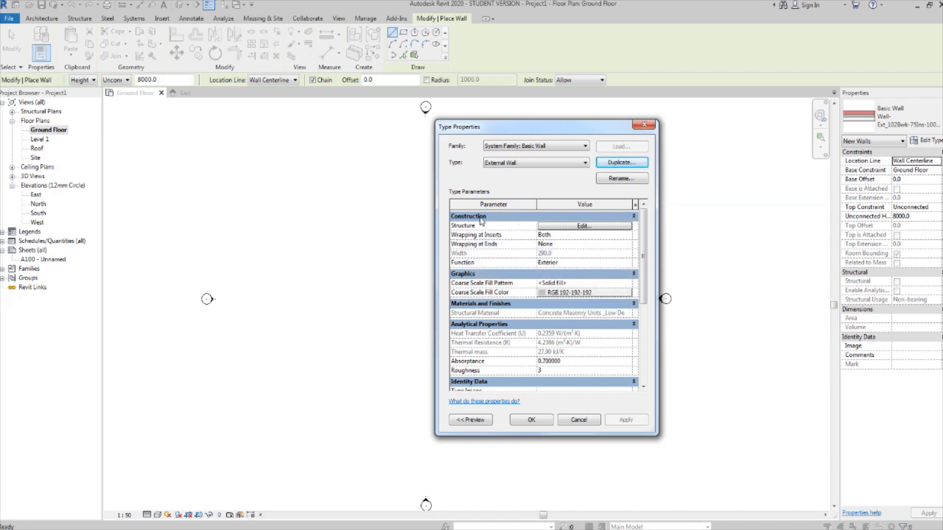
Edit the External Wall structure and pick Brick, Soldier Course, Buff as the material for the outer Finish 1 layer
click(583, 226)
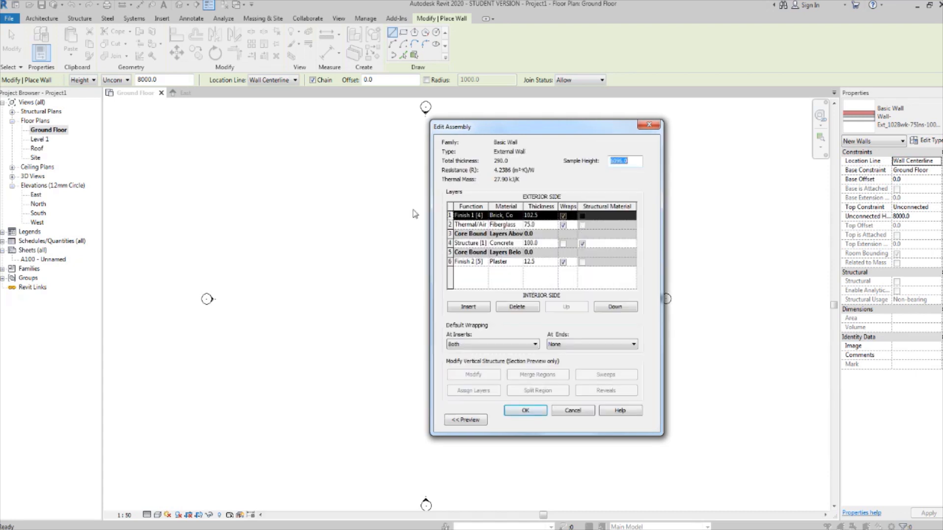
drag(430, 221, 257, 239)
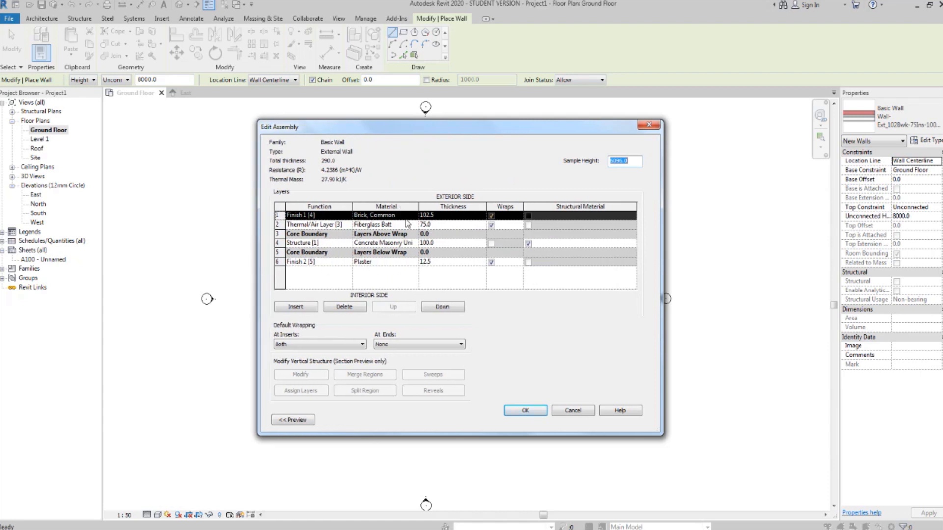
click(414, 217)
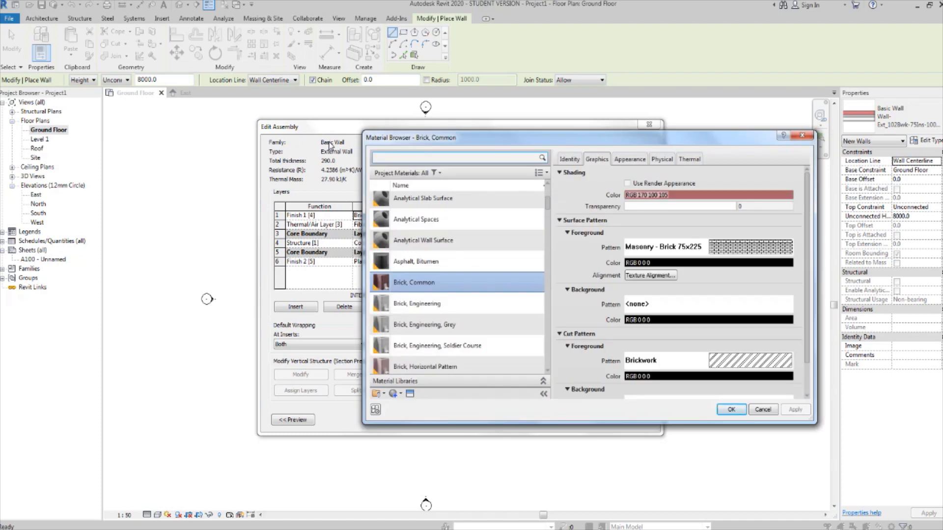
scroll(485, 234, up, 3)
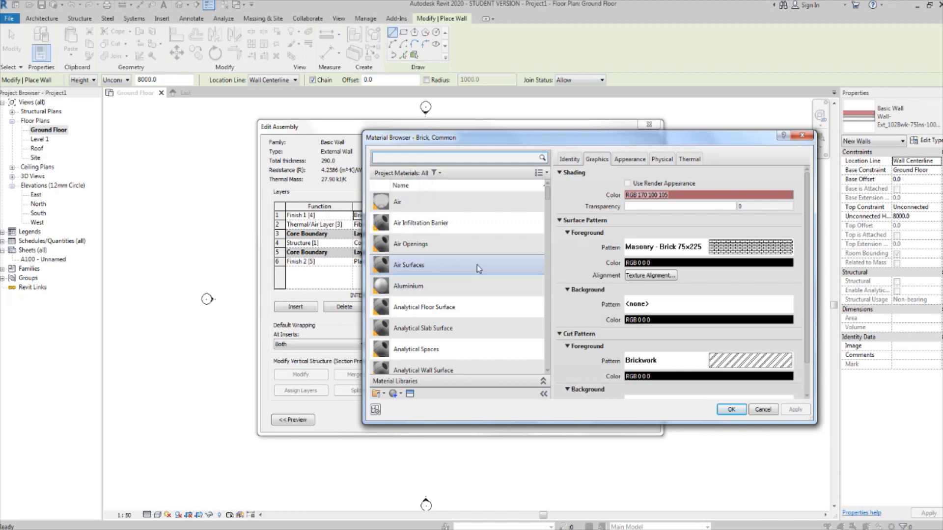
scroll(478, 267, down, 1)
scroll(479, 268, down, 1)
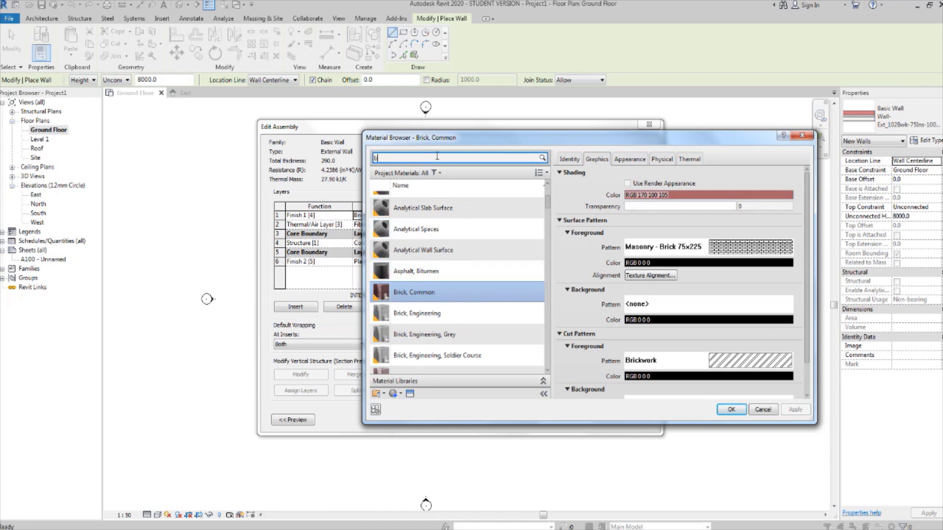
text(k)
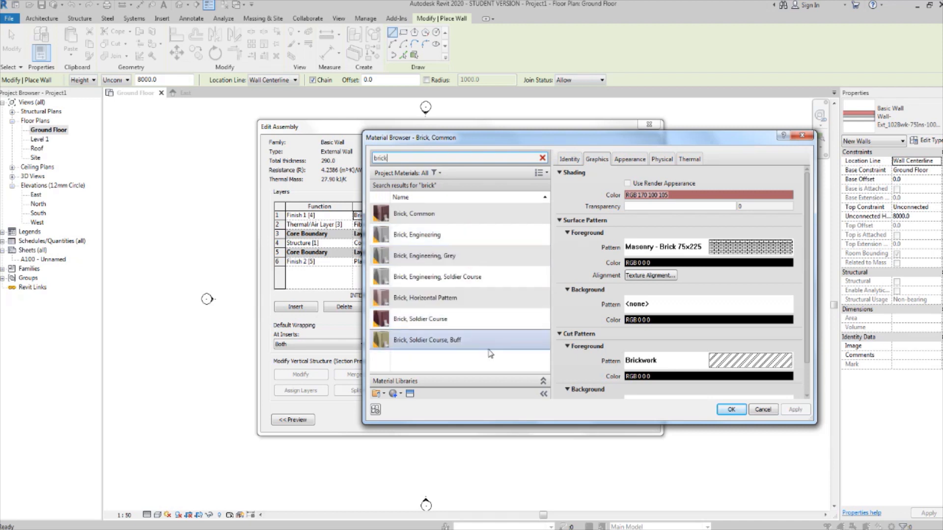
click(438, 344)
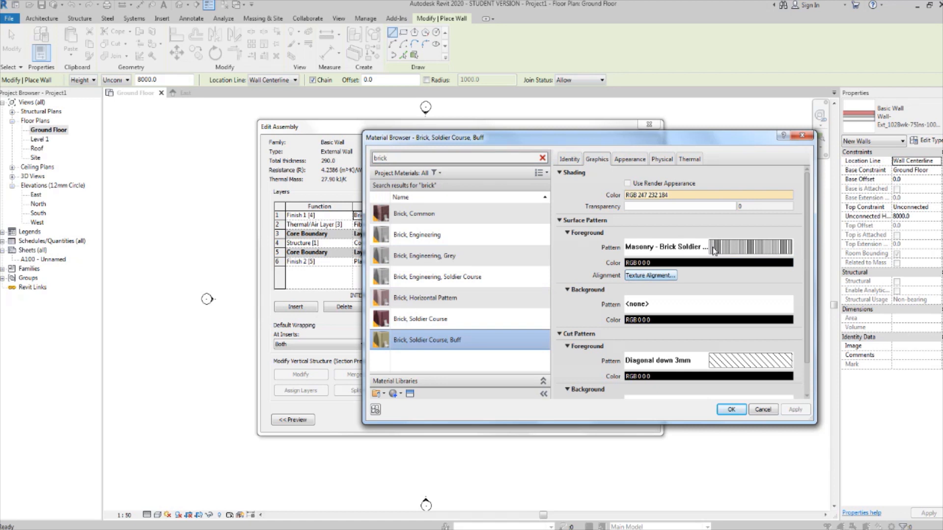
Set the buff brick material's surface foreground pattern to the model pattern Masonry - Brick 75x225
click(741, 253)
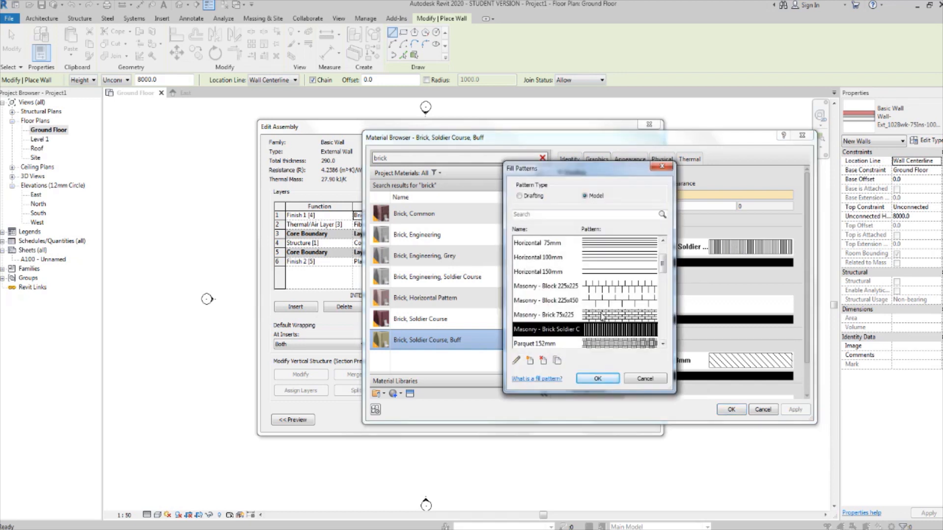
click(598, 316)
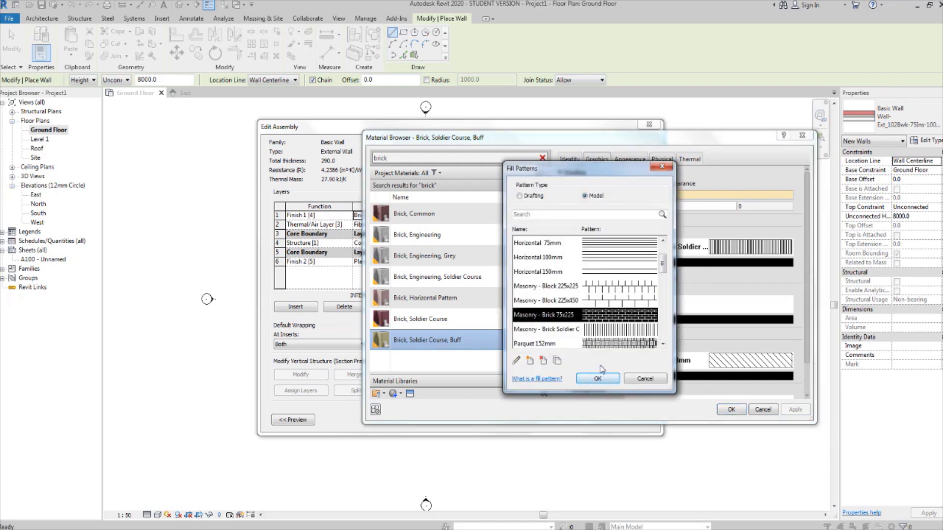
click(598, 379)
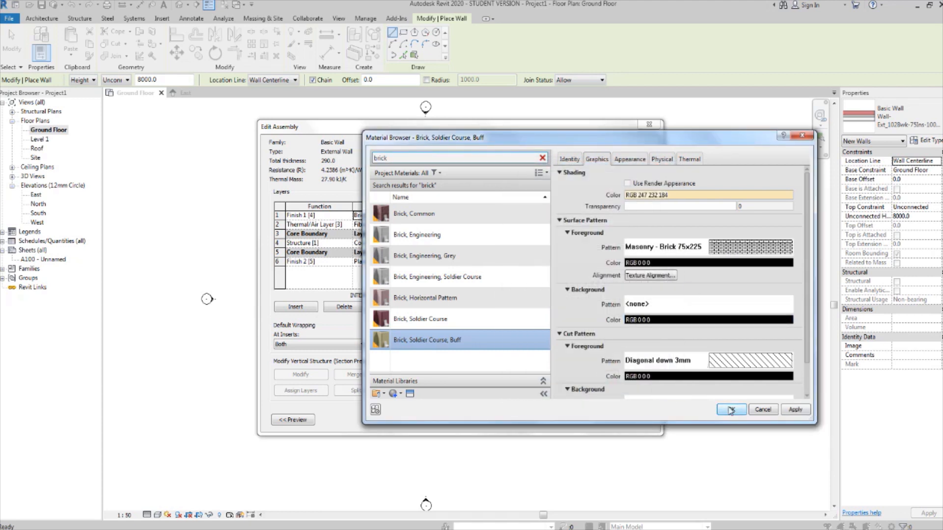
Review the drafting fill patterns available for the buff brick material's cut foreground and accept Diagonal down 3mm
click(733, 364)
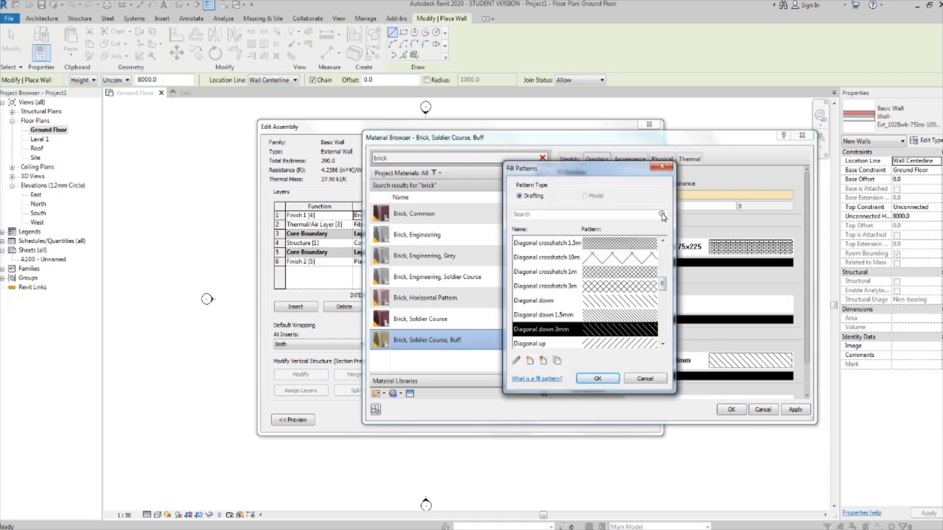
drag(624, 168, 499, 164)
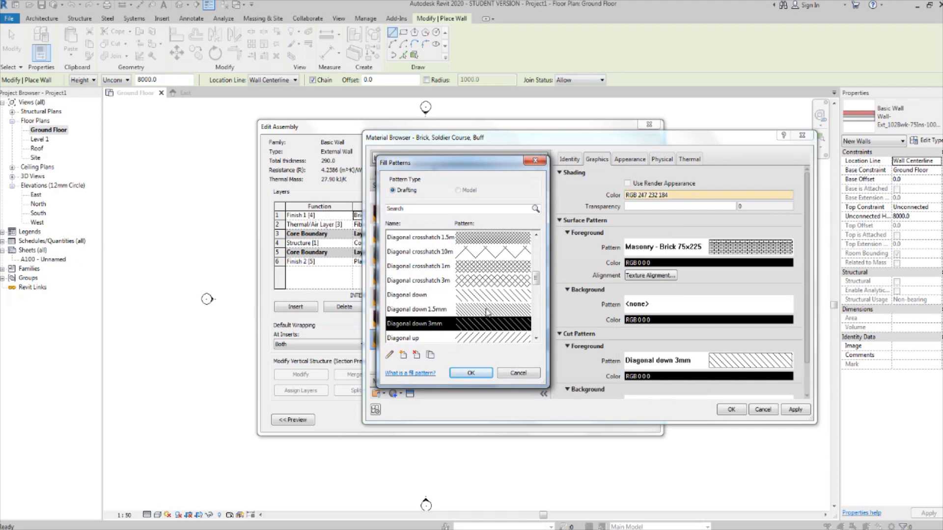
scroll(511, 300, down, 3)
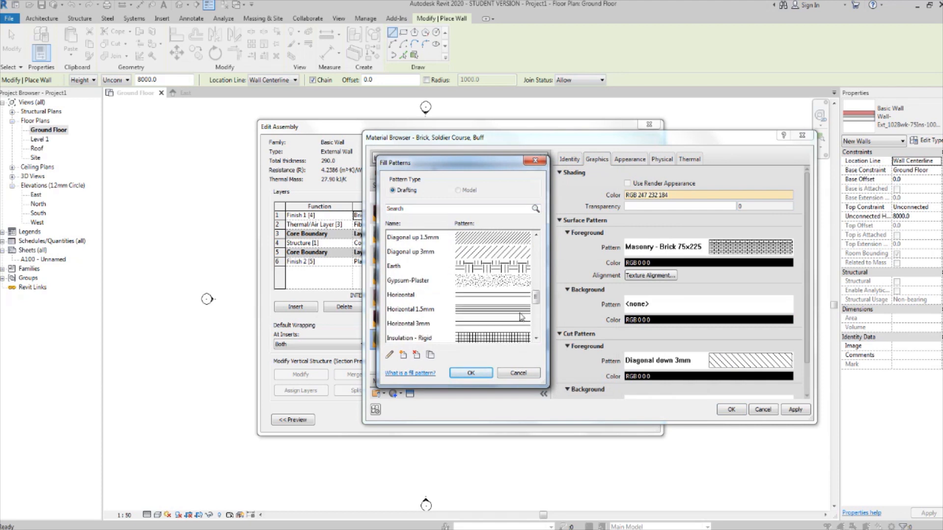
scroll(513, 302, up, 3)
scroll(519, 304, up, 5)
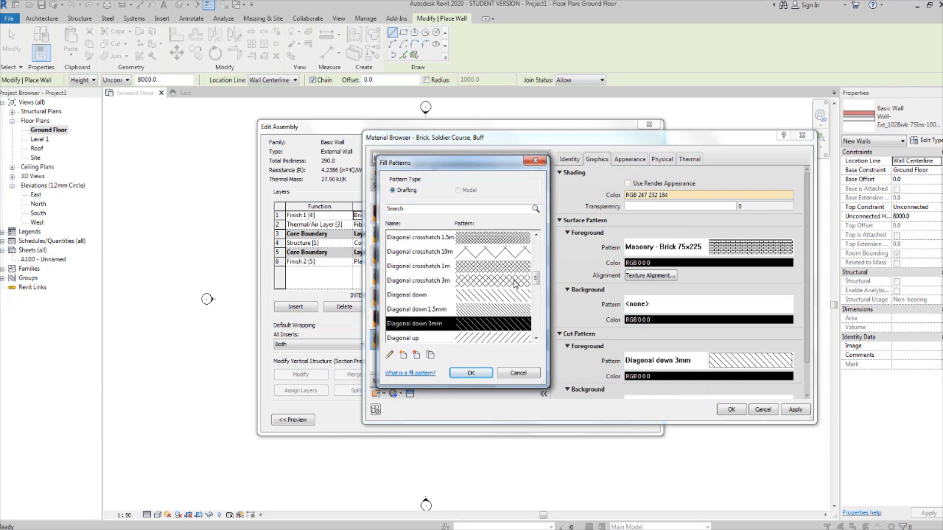
click(477, 371)
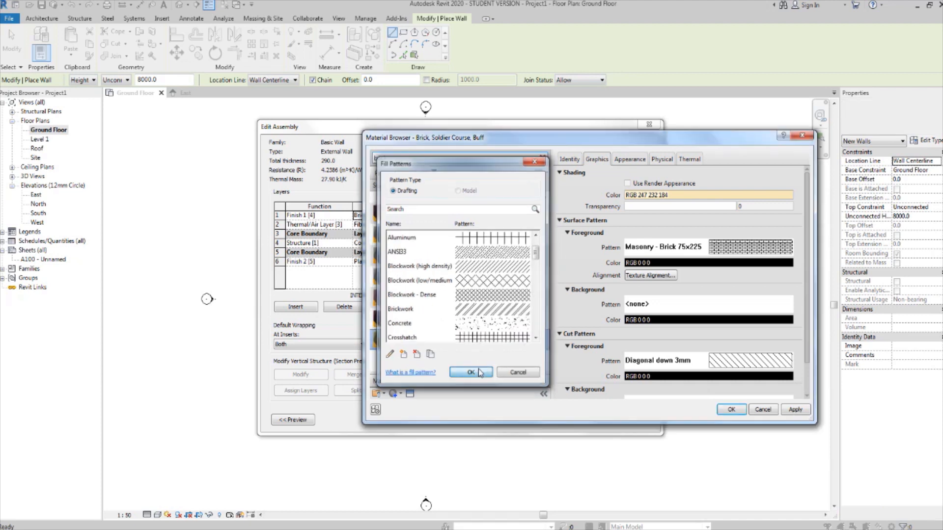
Accept the buff brick material, the wall assembly and the External Wall type properties
click(731, 410)
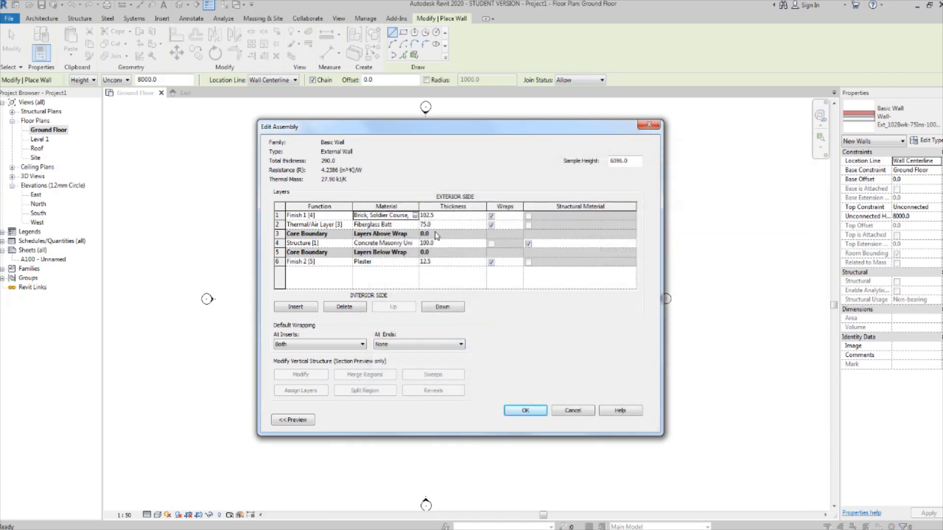
click(521, 412)
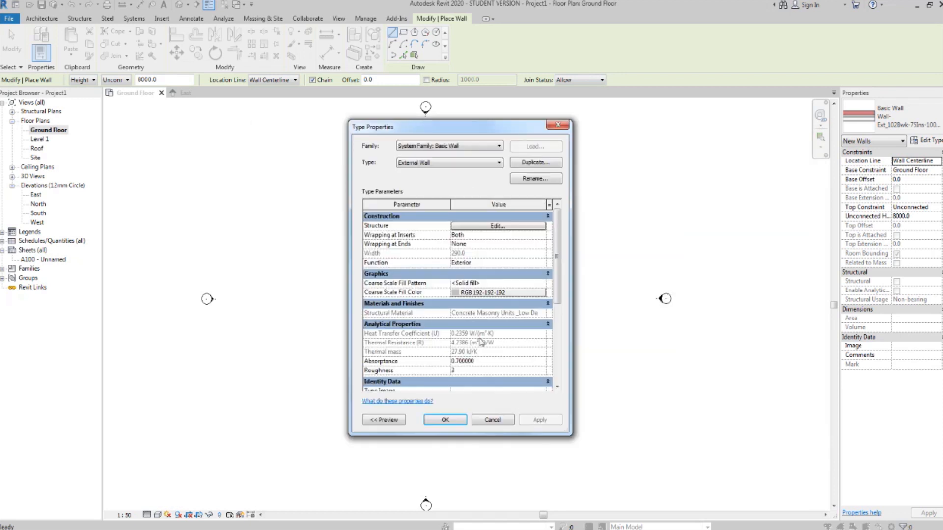
click(456, 420)
Set the new walls' height up to Level 1 and their location line to Finish Face: Exterior
middle_drag(485, 289, 522, 285)
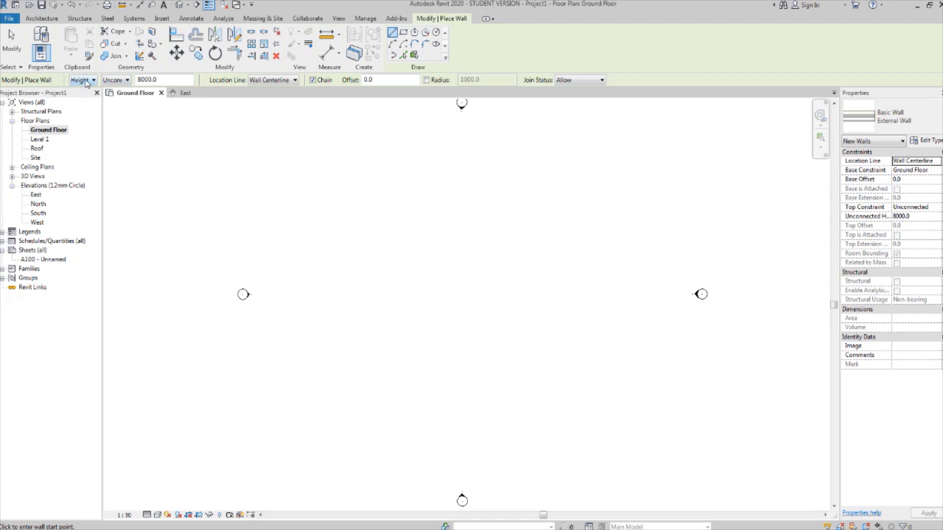
click(124, 81)
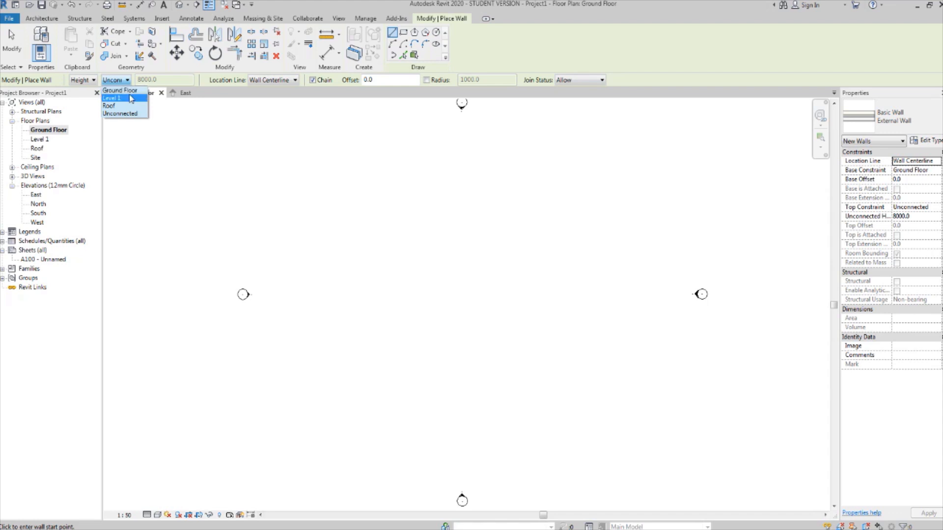
click(131, 98)
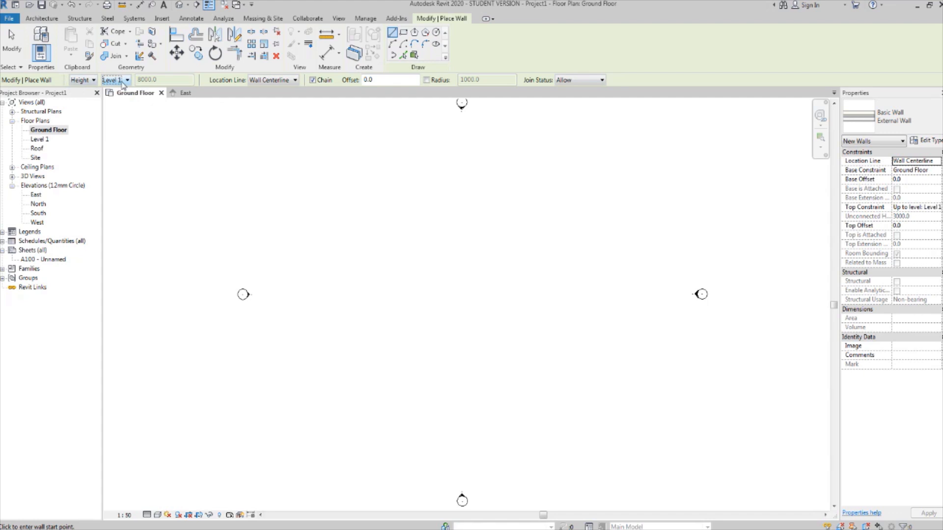
click(284, 81)
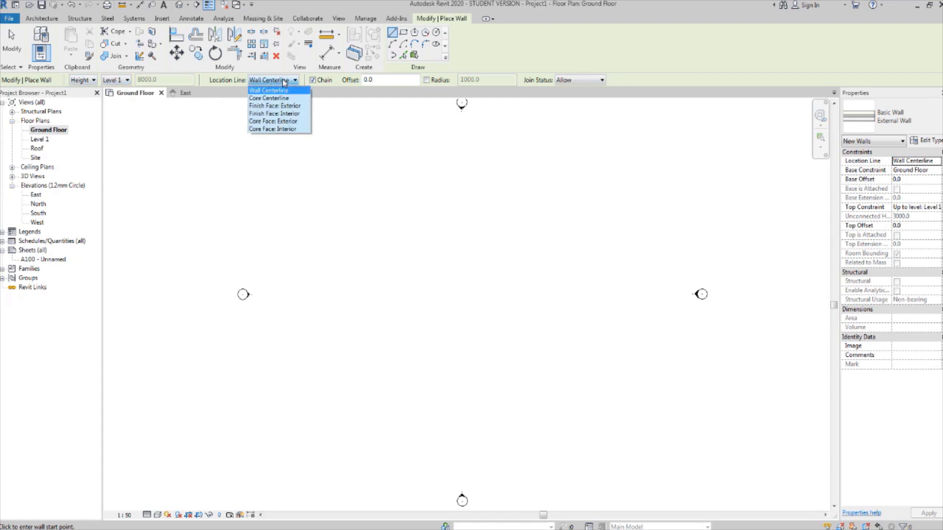
click(300, 107)
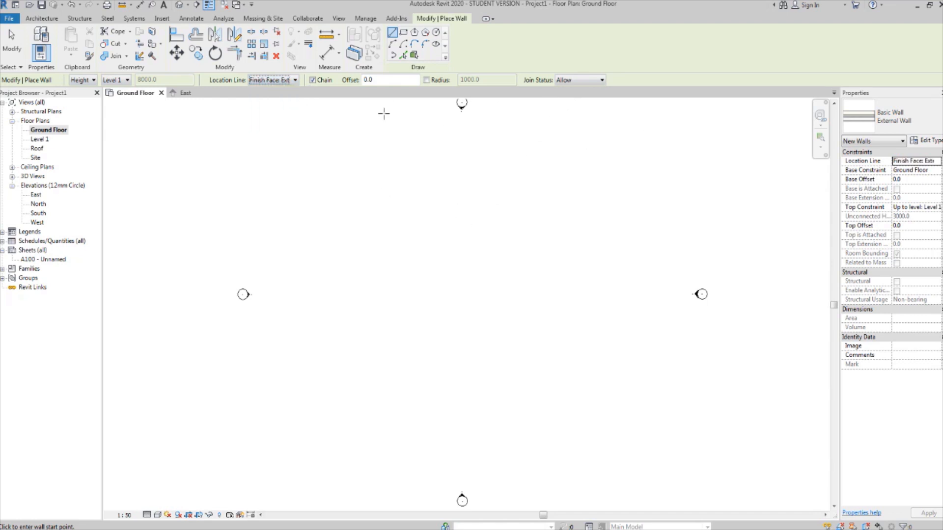
Draw the house's horizontal back wall, about 11 m long, between the elevation markers on the Ground Floor plan
middle_drag(453, 226, 364, 226)
scroll(426, 194, up, 2)
scroll(392, 173, down, 2)
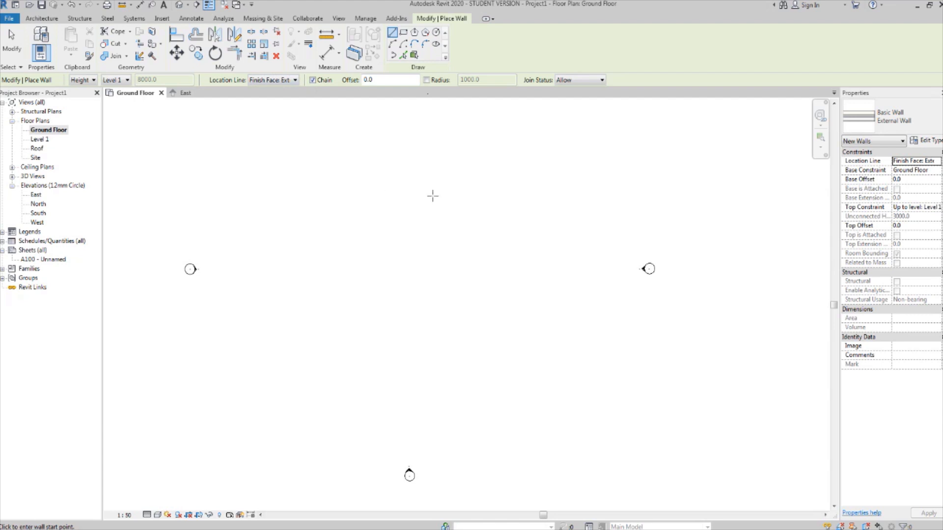
click(317, 219)
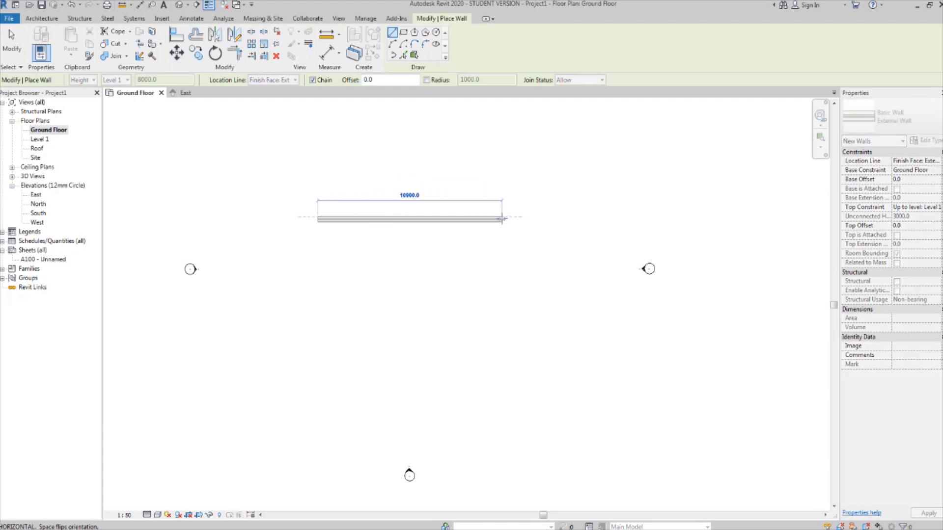
click(503, 218)
Check the house's depth and front in the Firefox reference photo and switch back to Revit
middle_drag(510, 219, 558, 236)
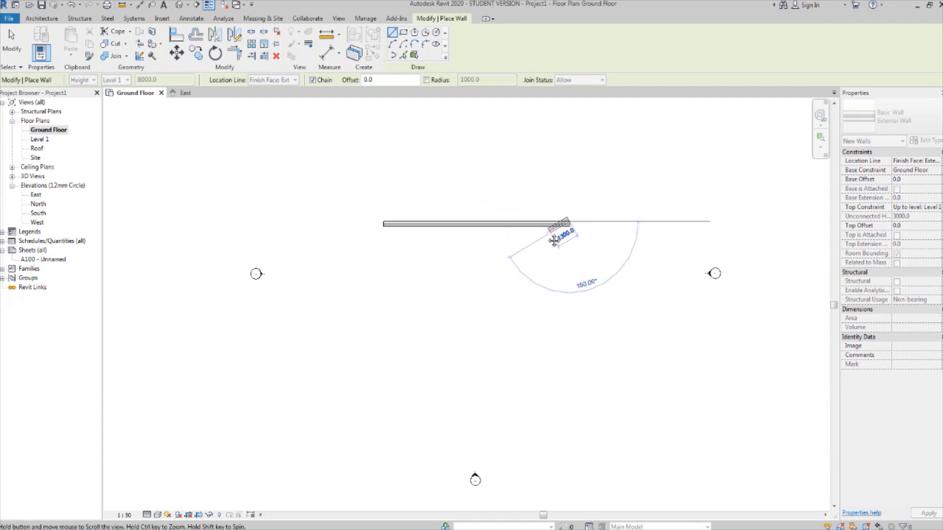
scroll(503, 235, up, 3)
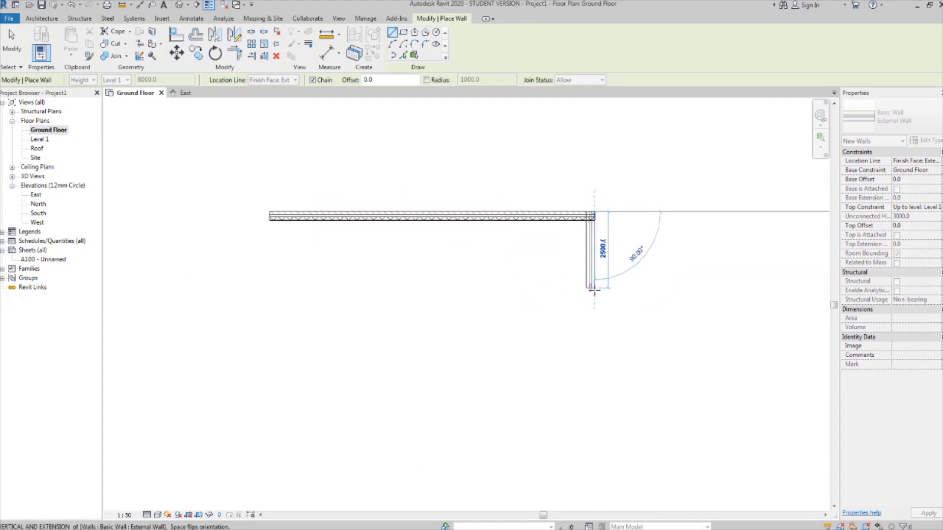
middle_drag(598, 275, 576, 231)
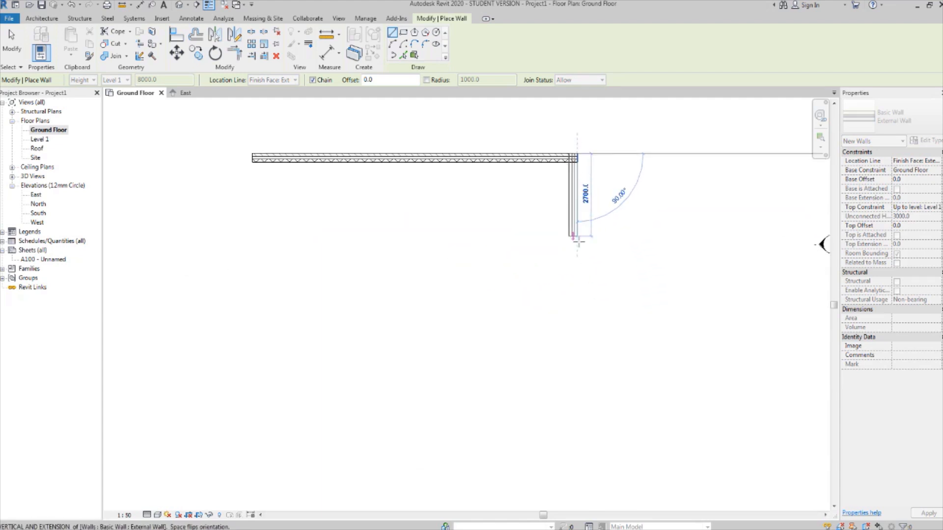
scroll(579, 265, down, 1)
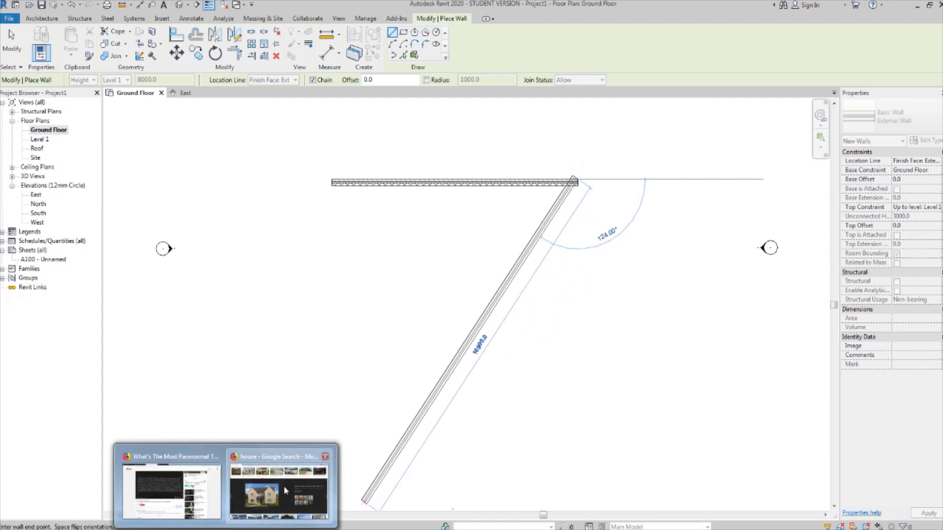
click(284, 485)
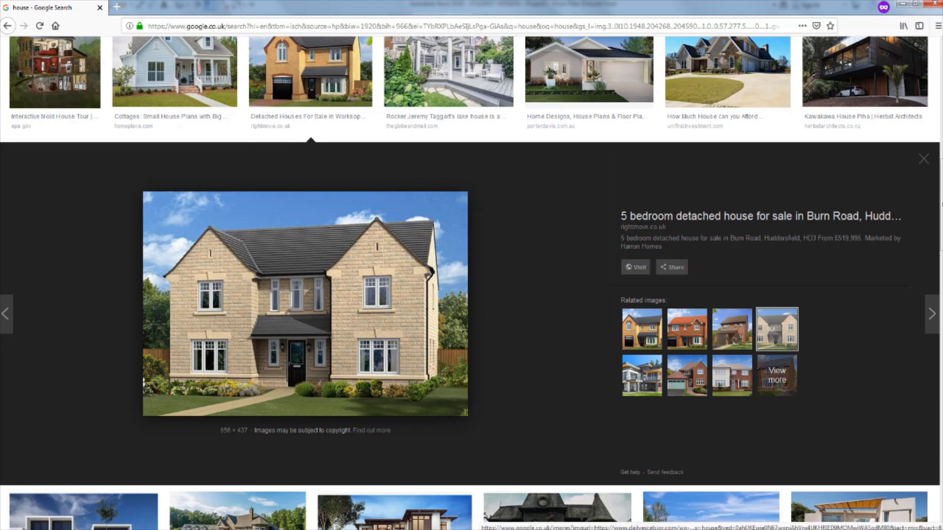
mouse_move(440, 529)
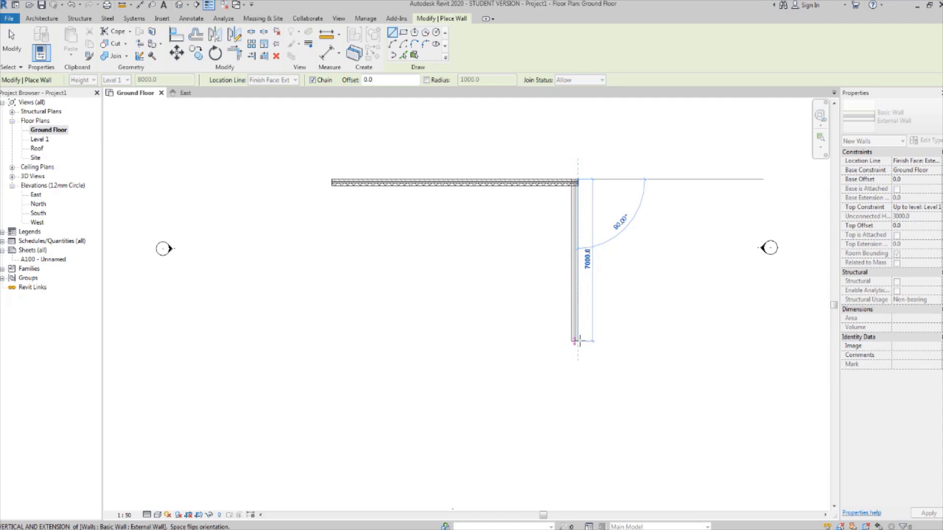
Complete the rectangular outline with a 7000 mm side wall, a parallel front wall and the closing side wall, and end the Wall tool
click(577, 341)
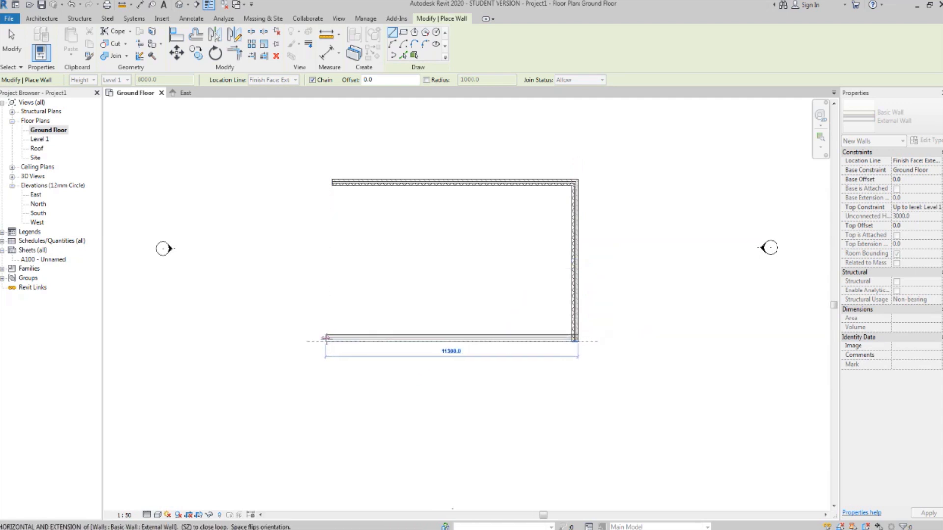
click(332, 338)
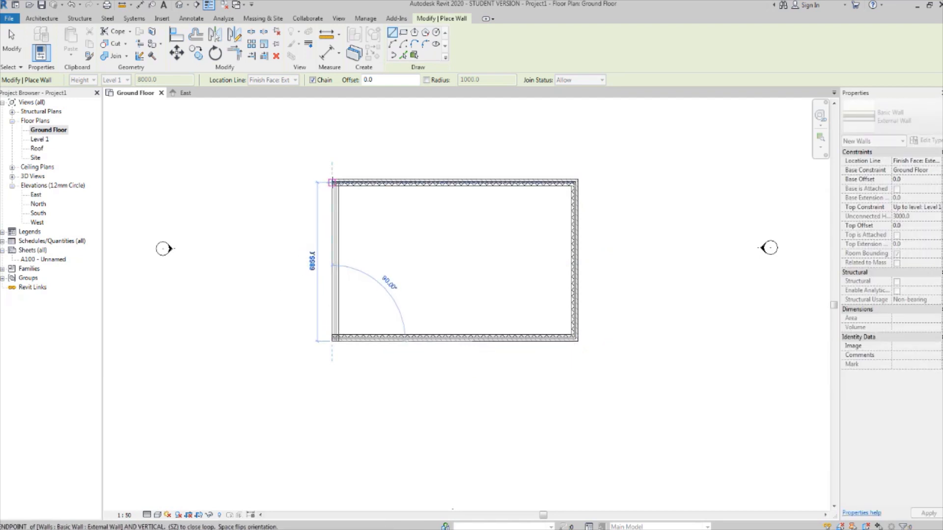
click(332, 183)
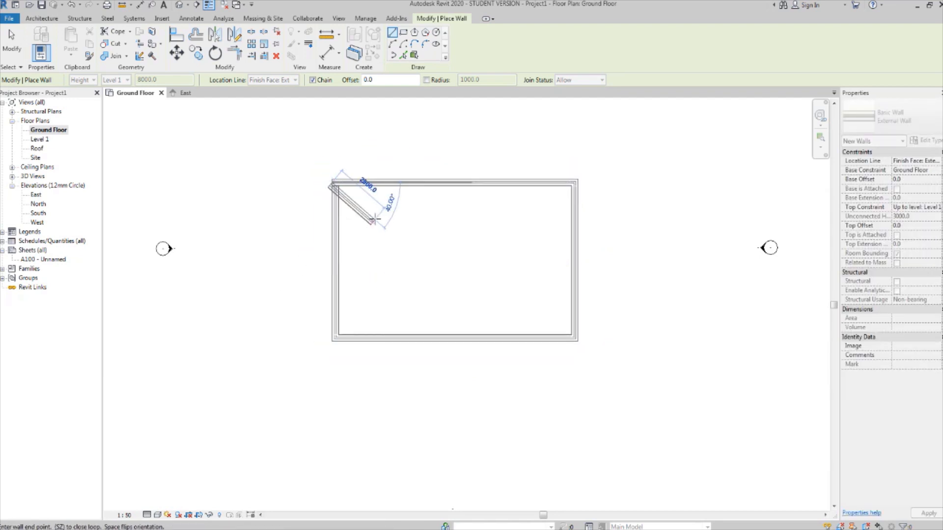
middle_drag(376, 220, 397, 235)
key(Escape)
scroll(378, 200, up, 4)
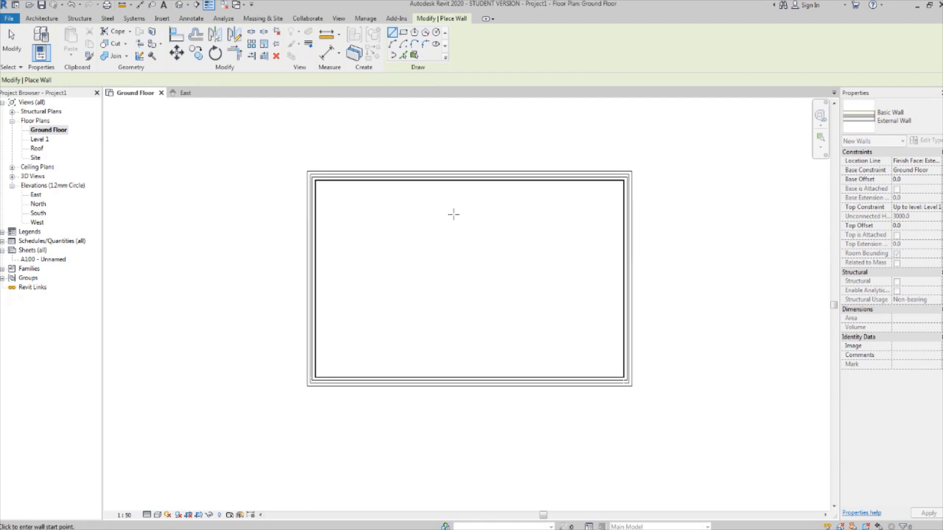
key(Escape)
Select the two side walls in the plan, view them in the 3D view and clear the selection
click(249, 225)
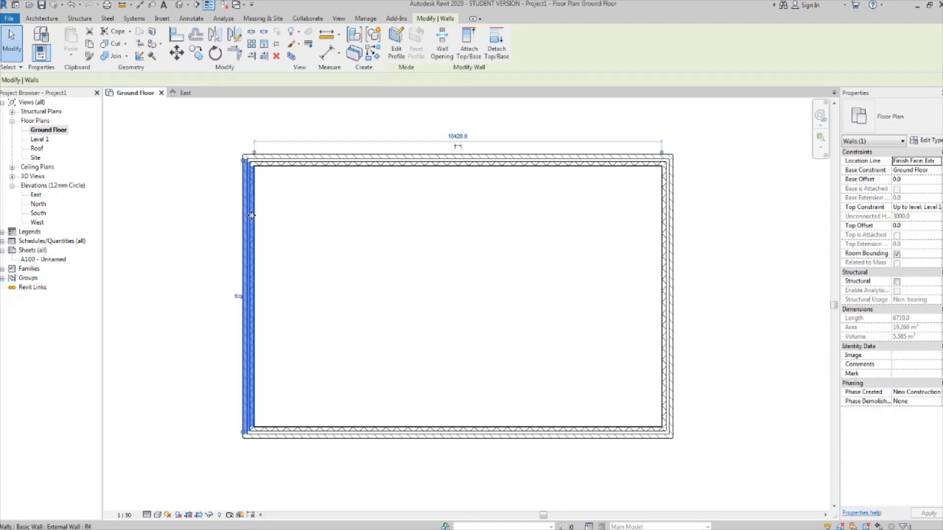
ctrl+click(670, 211)
middle_drag(600, 235, 549, 219)
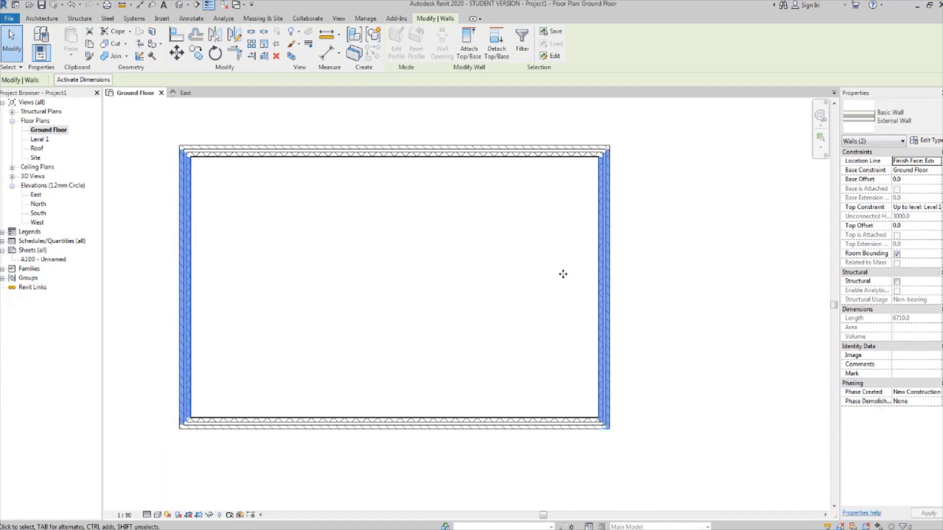
click(293, 57)
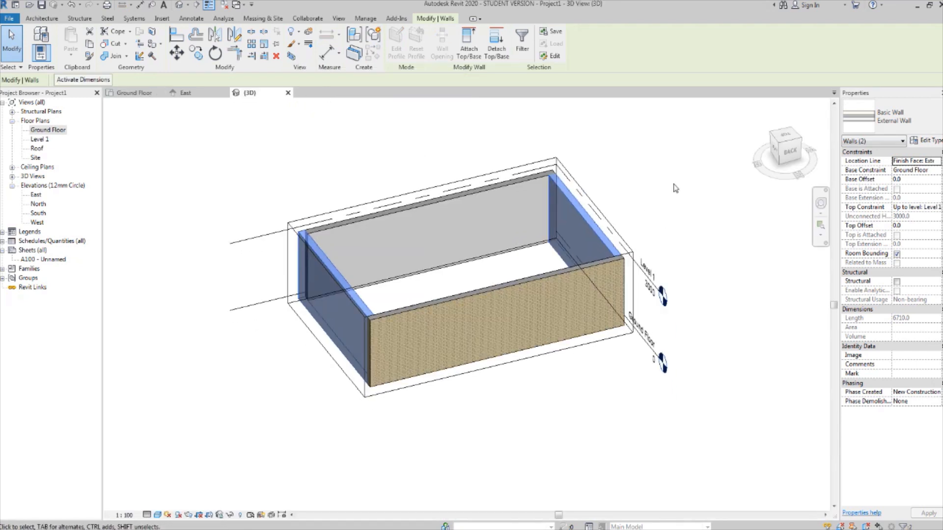
click(676, 188)
Examine the brick surface pattern and the orientation of the ground-floor walls from several sides in the 3D view
shift+middle_drag(599, 262, 478, 290)
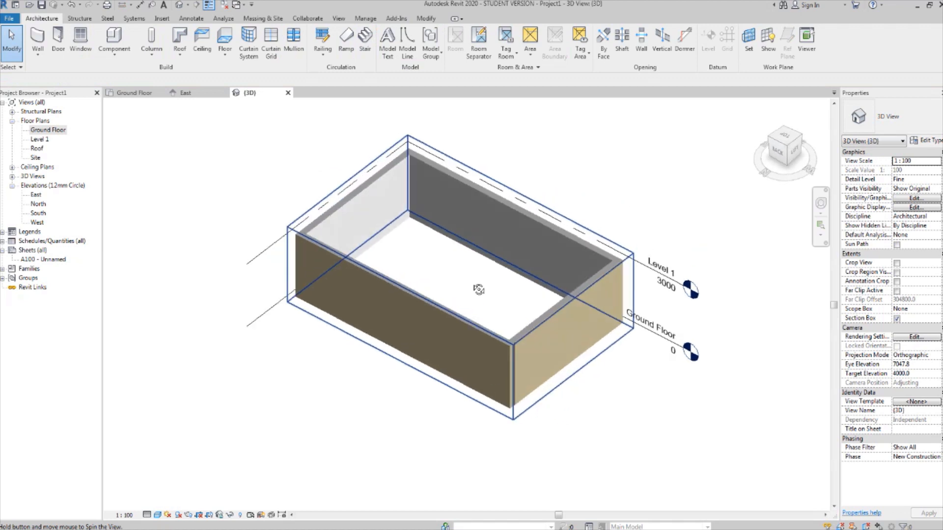
shift+middle_drag(535, 328, 660, 263)
shift+middle_drag(577, 283, 524, 323)
scroll(518, 310, up, 1)
scroll(517, 307, up, 1)
scroll(579, 280, up, 1)
scroll(569, 288, down, 3)
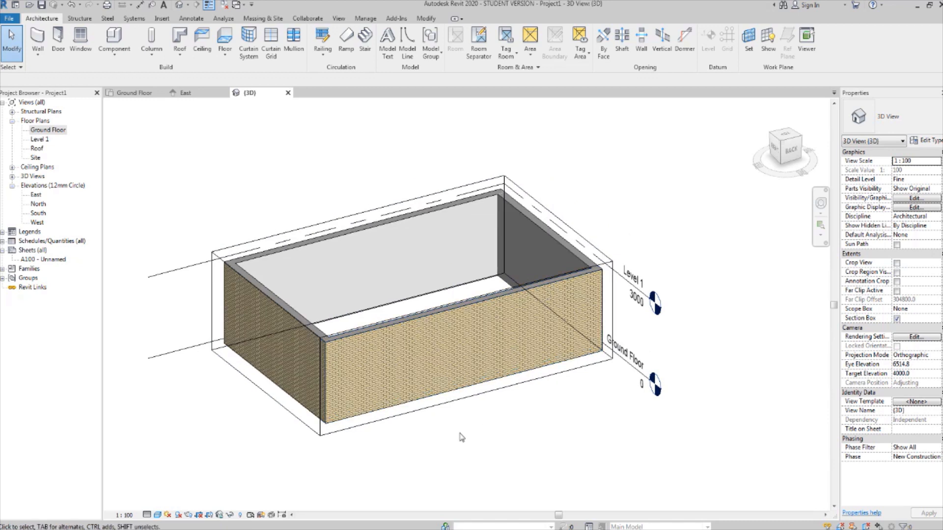
scroll(449, 441, up, 1)
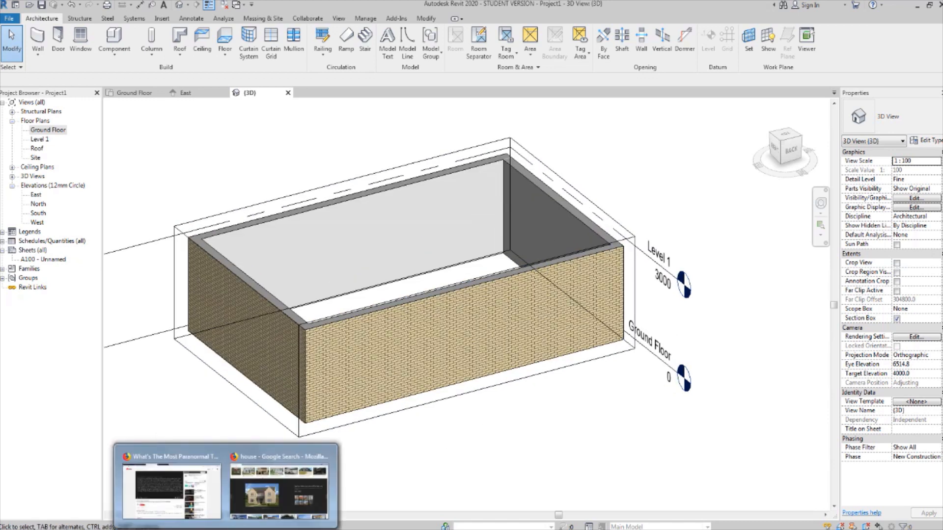
Compare the walls with the Firefox reference photo, switch back to Revit and open the Ground Floor plan
click(275, 476)
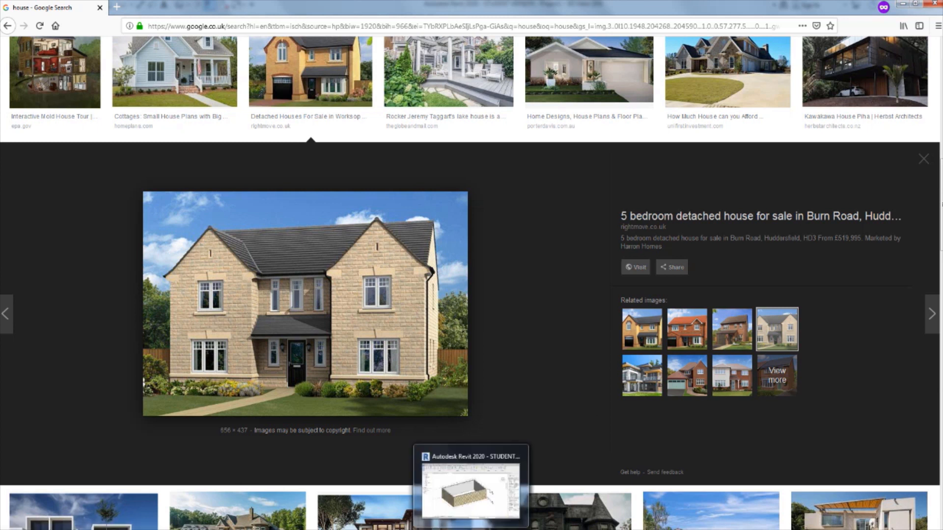
click(452, 491)
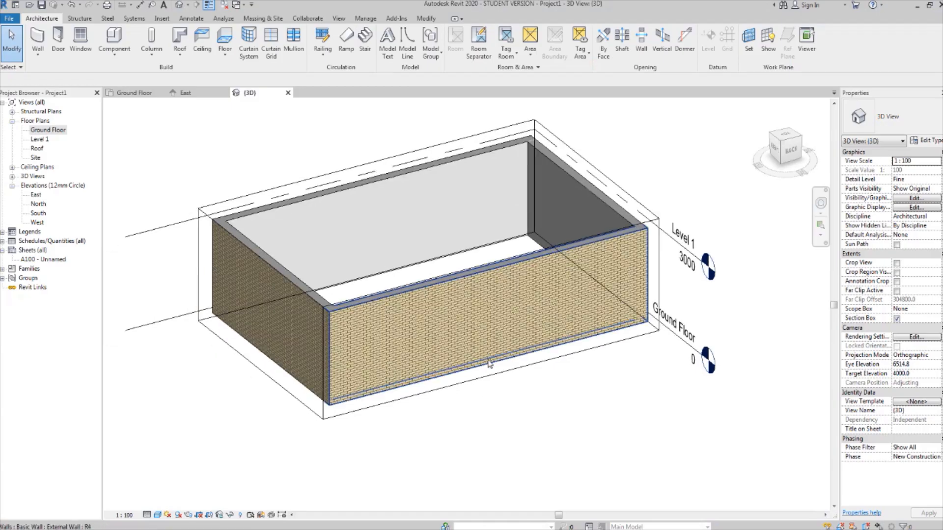
double_click(57, 130)
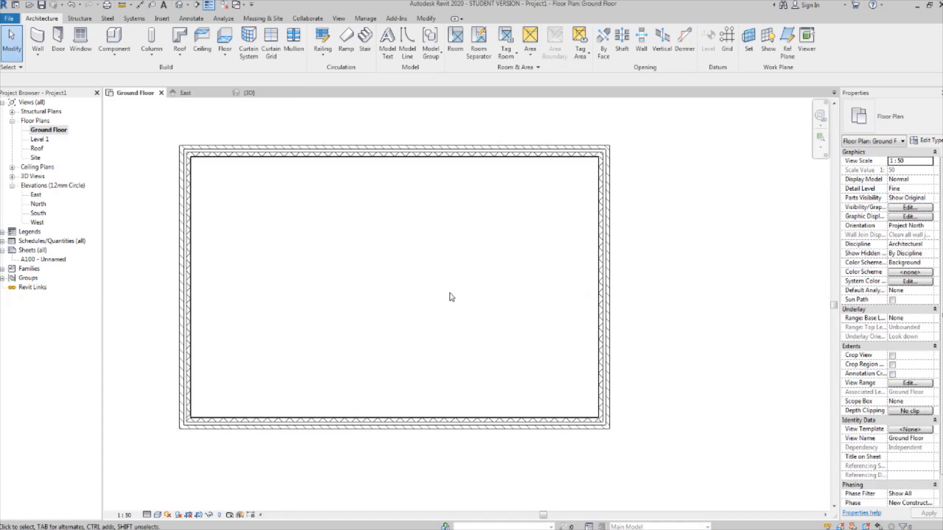
Draw three External Wall segments behind the front wall to enclose a recess about 4300 mm wide and 1200 mm deep, then end the Wall tool
click(439, 398)
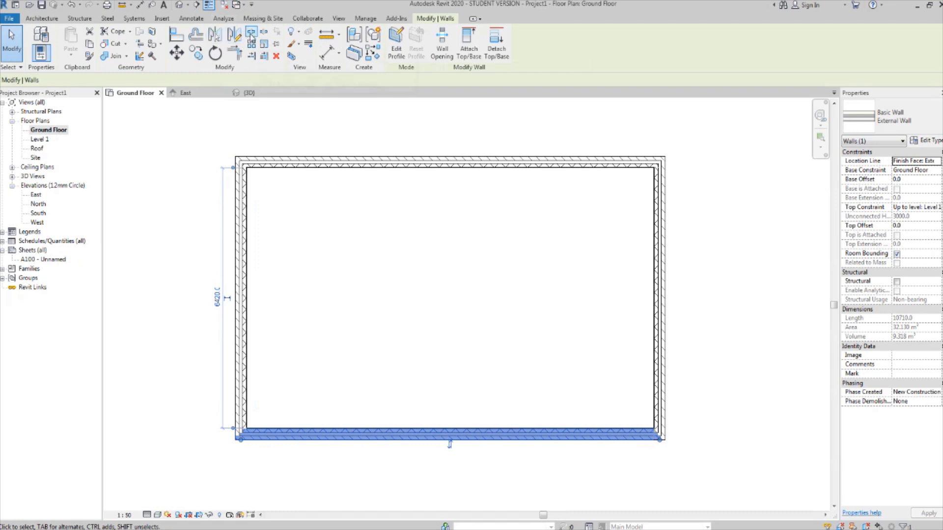
click(41, 19)
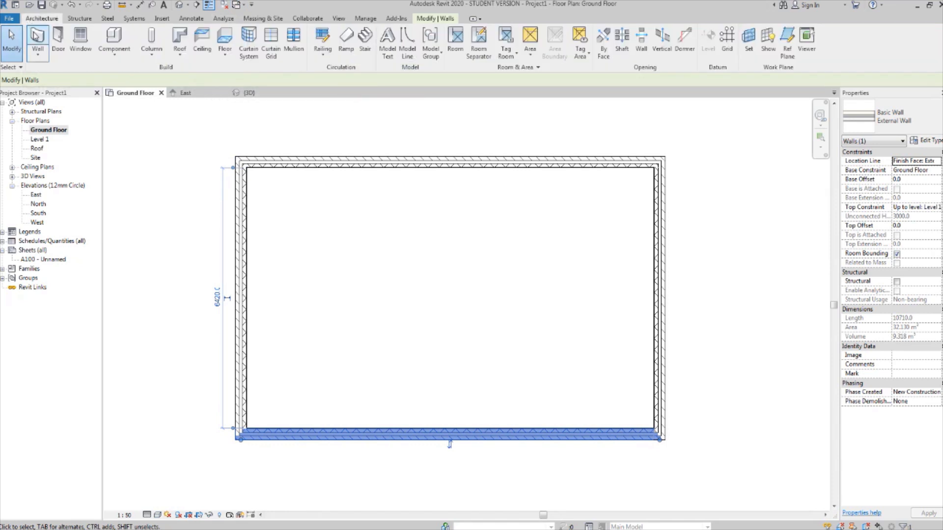
click(38, 40)
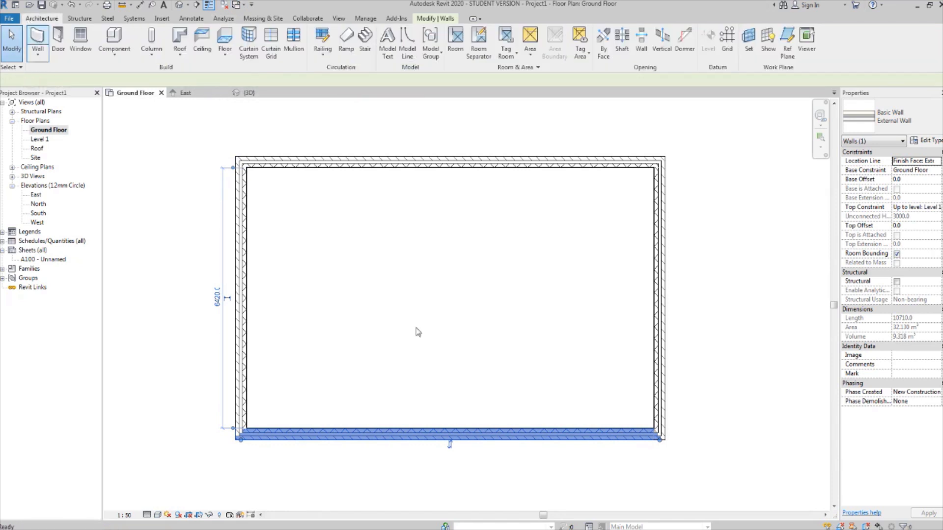
click(363, 431)
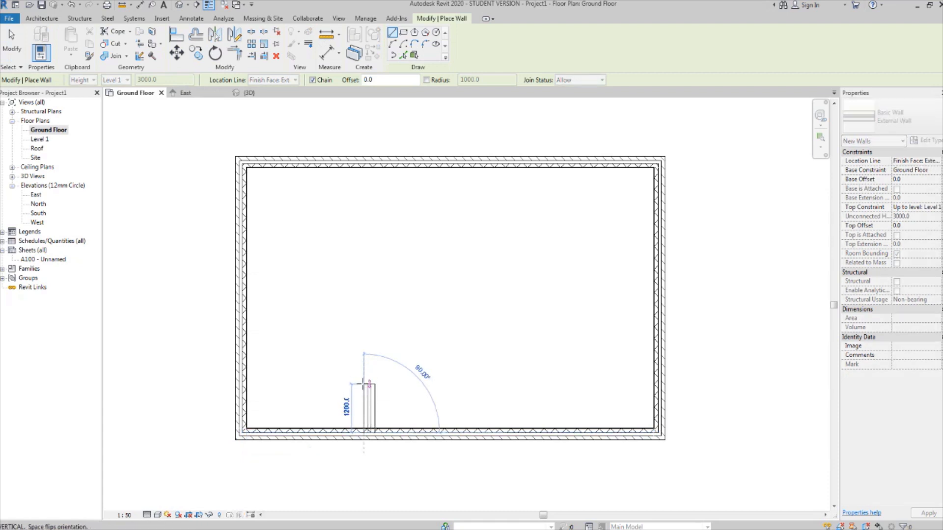
click(364, 384)
click(531, 387)
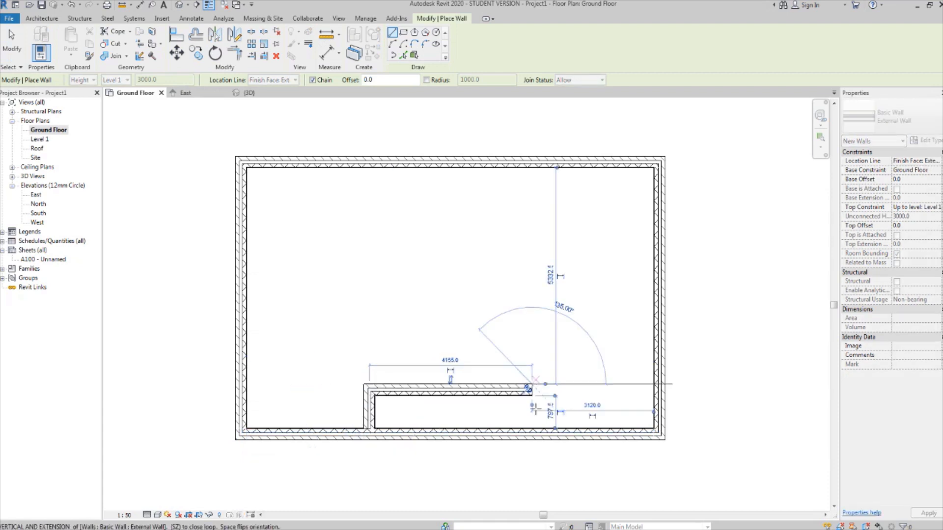
click(530, 429)
key(Escape)
key(Escape)
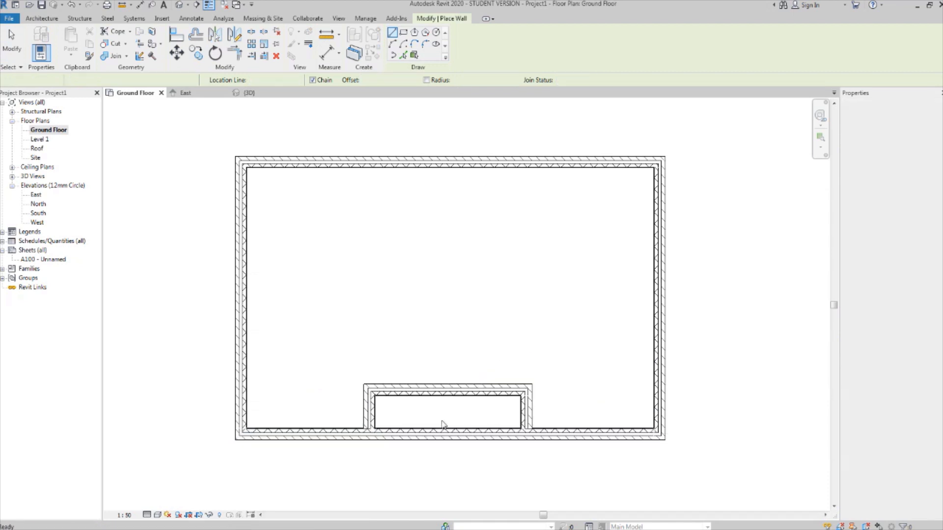
Flip the orientation of the recess's left return wall so its brick face points into the recess
scroll(431, 417, up, 5)
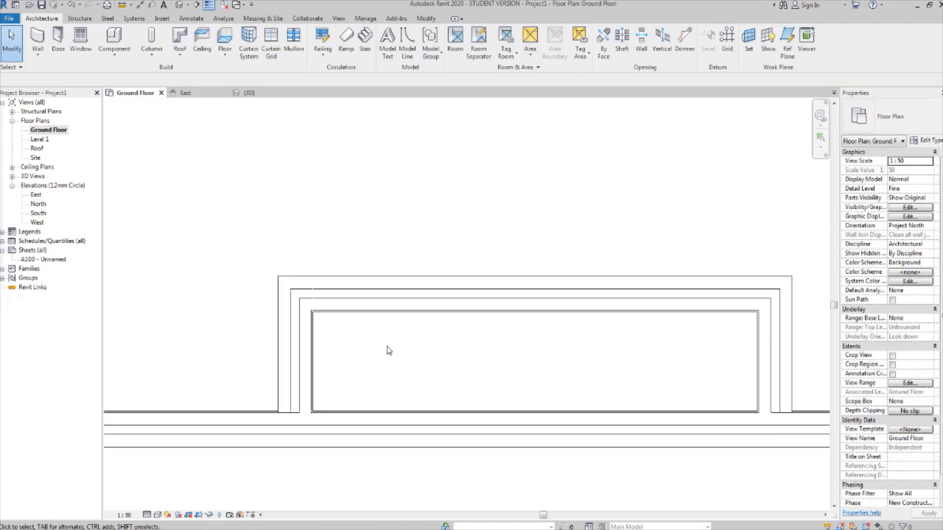
scroll(389, 350, up, 2)
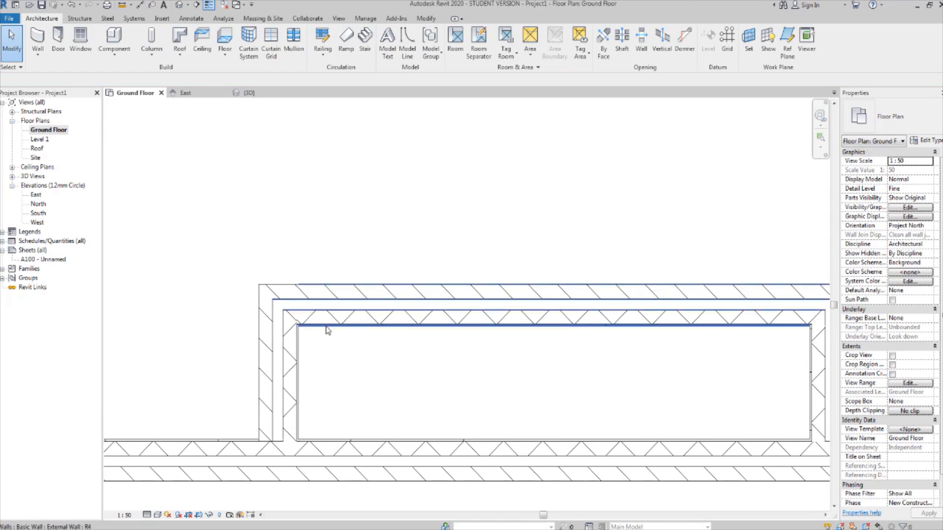
scroll(347, 325, down, 1)
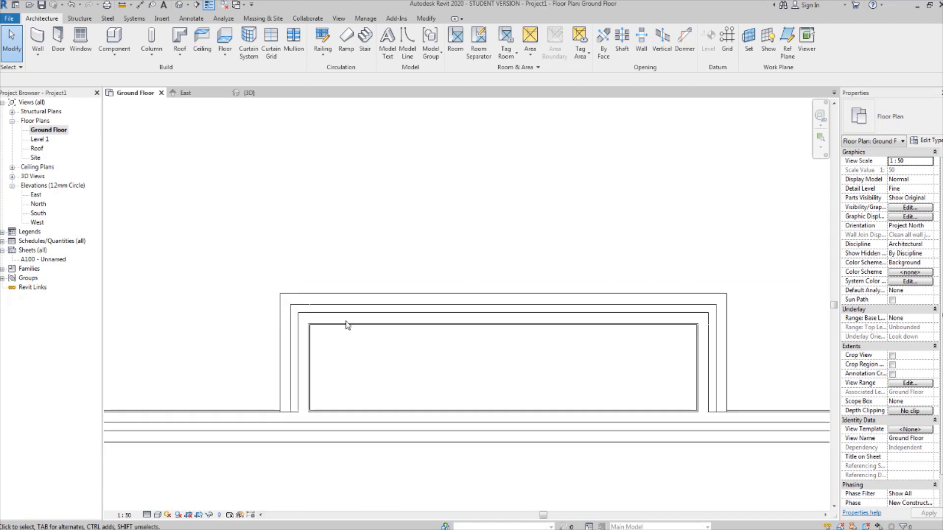
scroll(336, 309, up, 1)
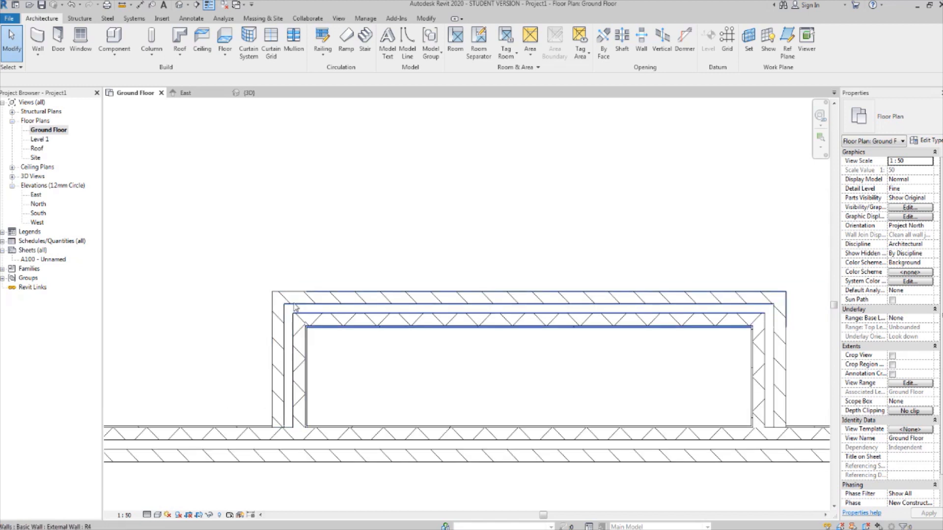
scroll(377, 314, down, 2)
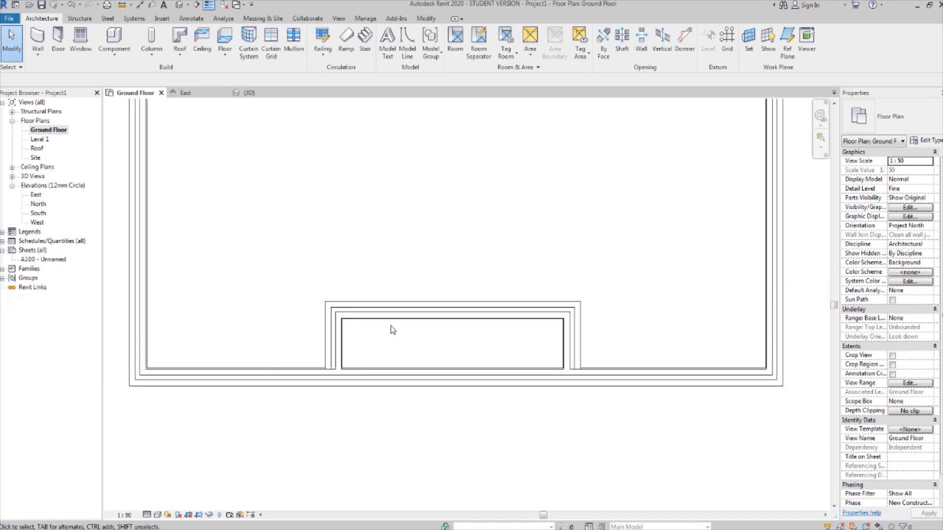
scroll(393, 330, up, 2)
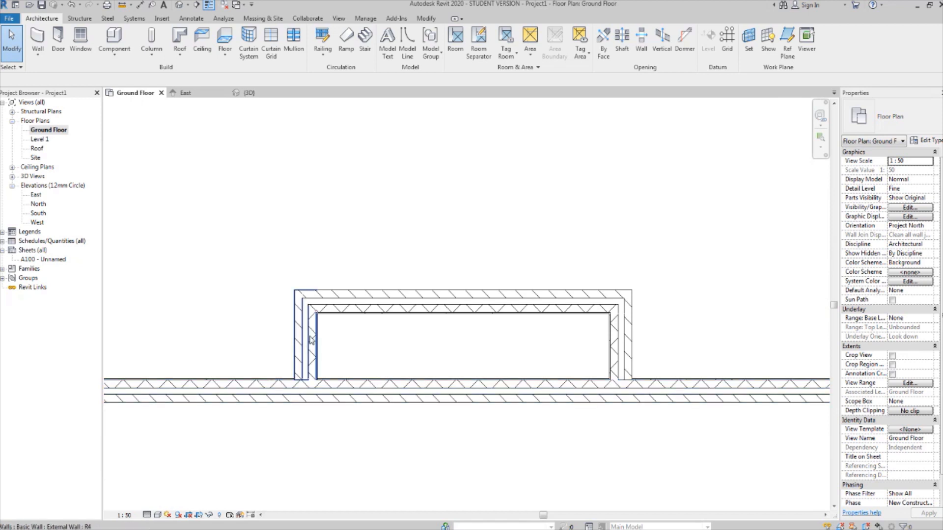
click(311, 339)
scroll(306, 335, up, 1)
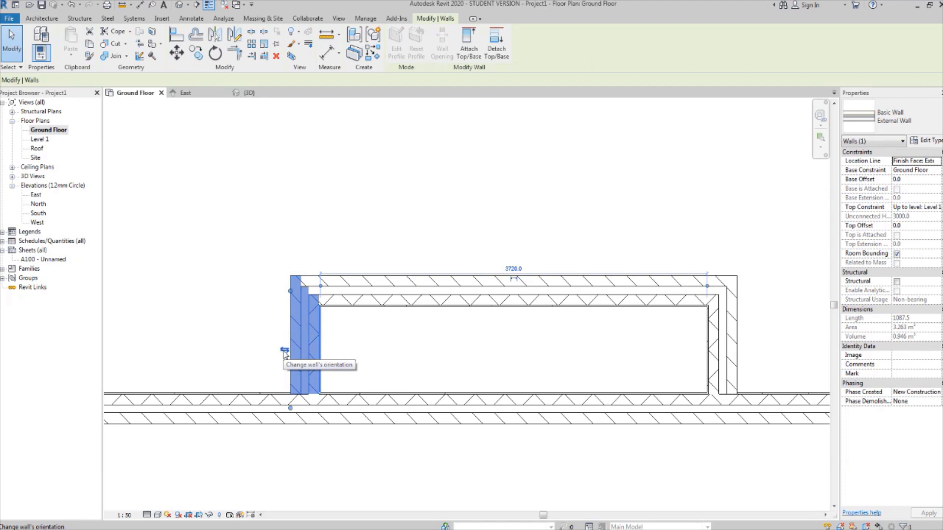
click(285, 351)
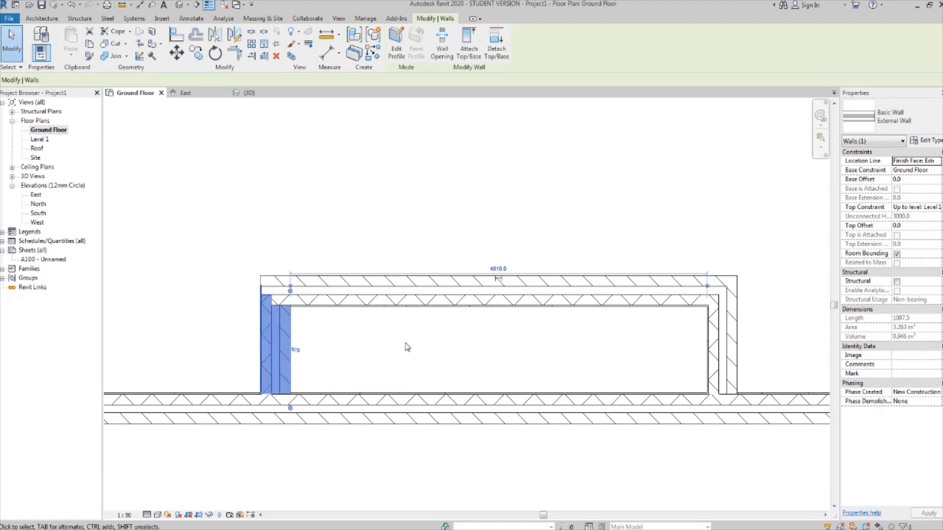
Flip the recess's right return wall so its brick face points into the recess
scroll(442, 341, down, 2)
scroll(463, 333, up, 3)
scroll(491, 341, down, 2)
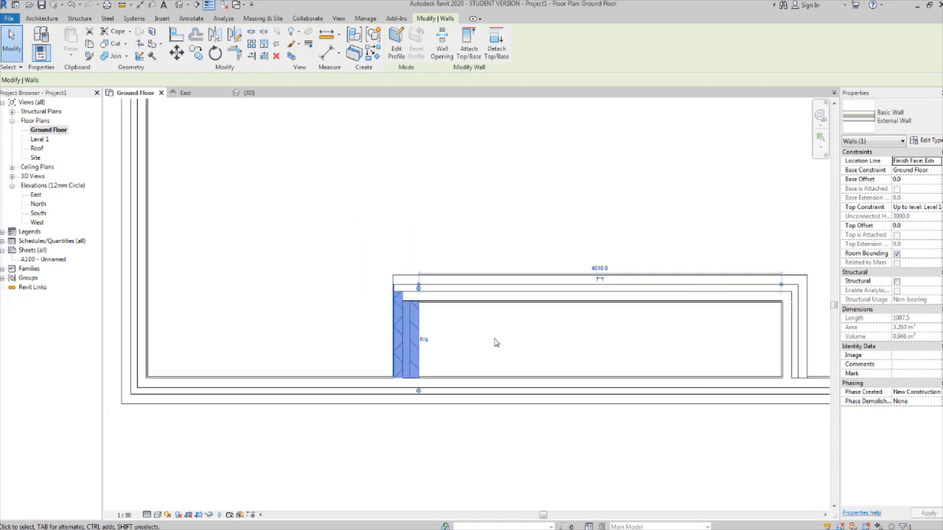
middle_drag(496, 343, 297, 357)
click(655, 321)
click(601, 363)
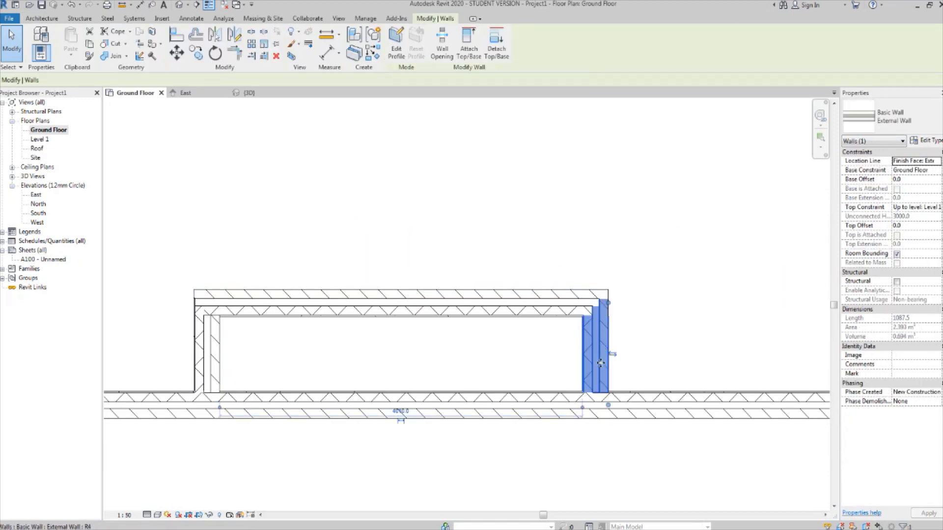
key(space)
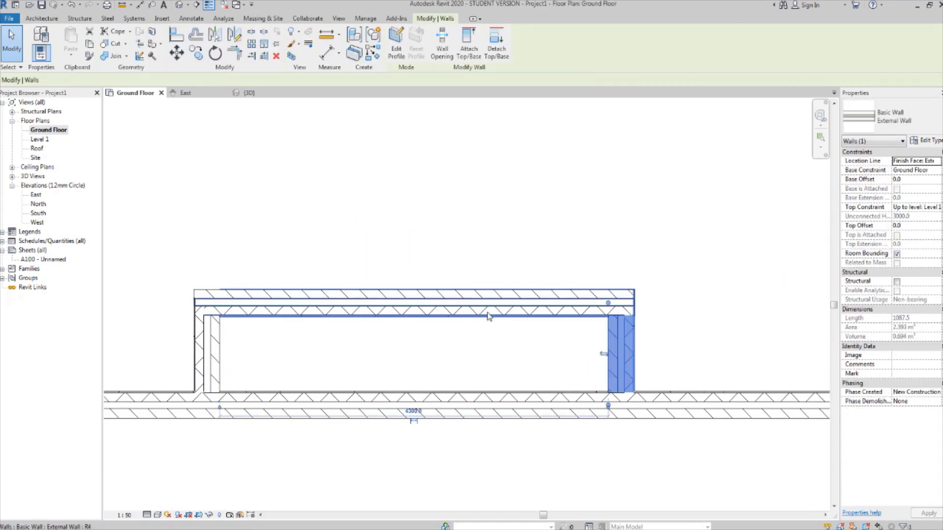
Flip the recess's back wall so its brick face points outward to the front, and clear the selection
click(452, 309)
key(space)
click(442, 325)
scroll(441, 327, down, 3)
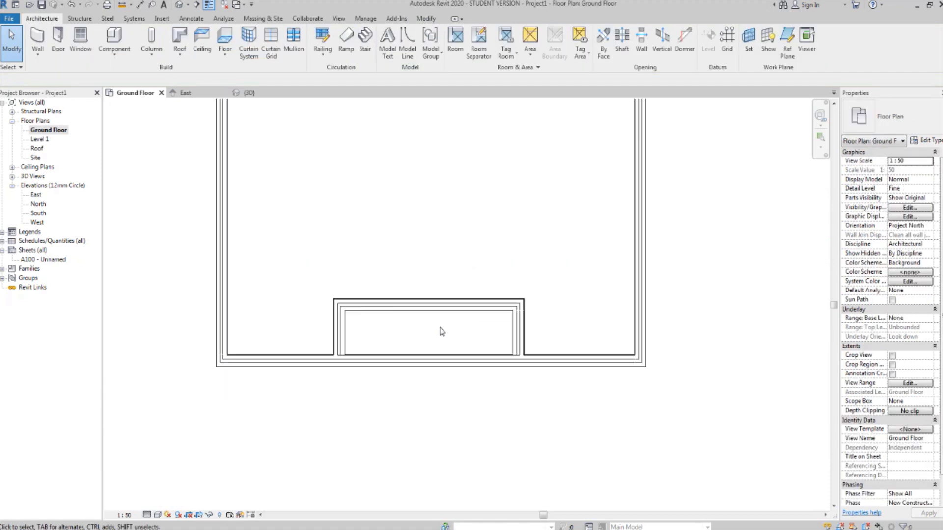
middle_drag(444, 331, 475, 349)
scroll(479, 349, up, 4)
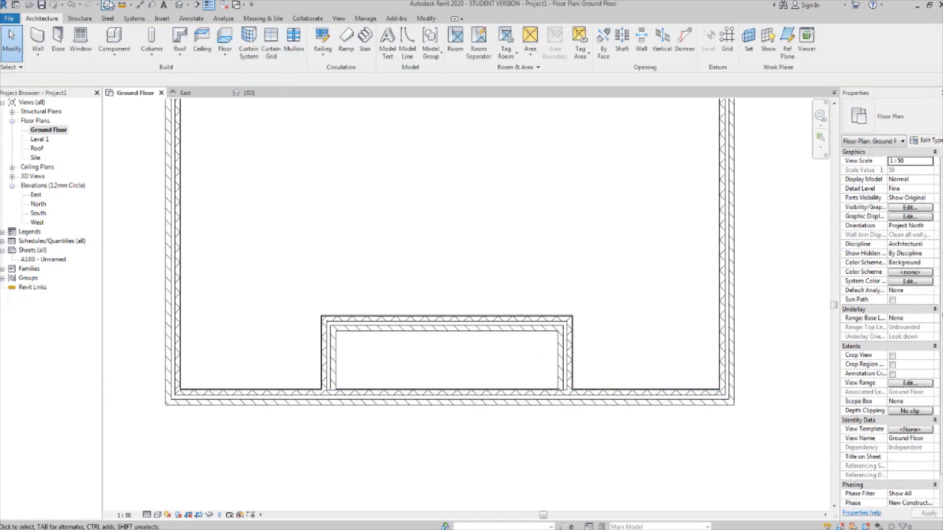
Split the front wall near the middle of the recess, about 2120 mm from the left return wall
click(425, 18)
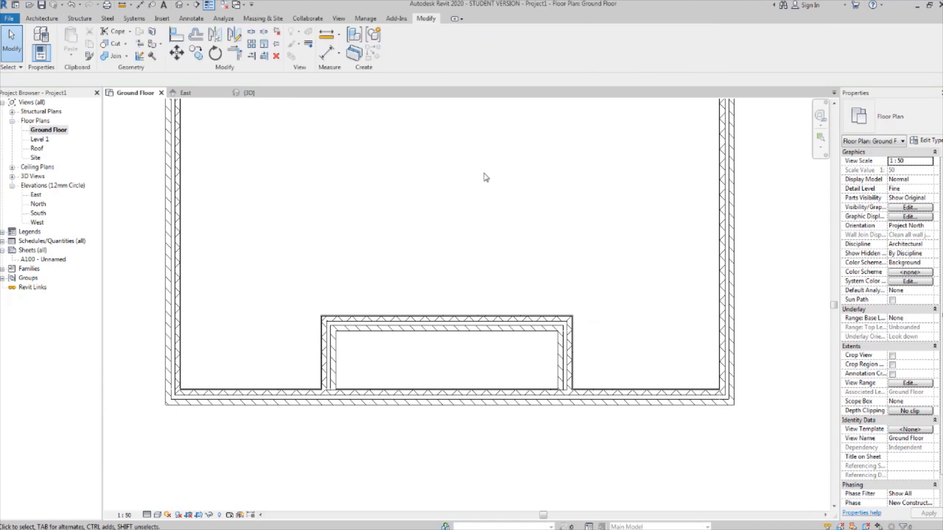
click(252, 33)
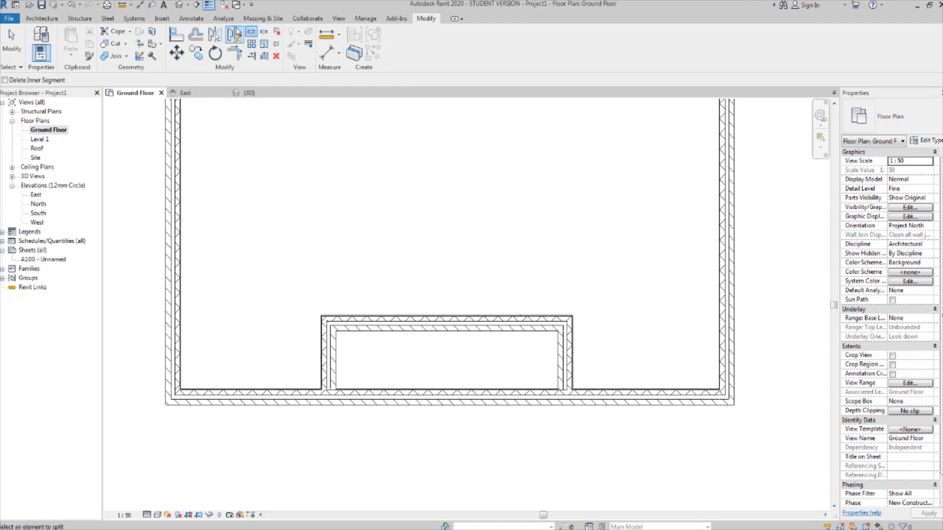
click(445, 396)
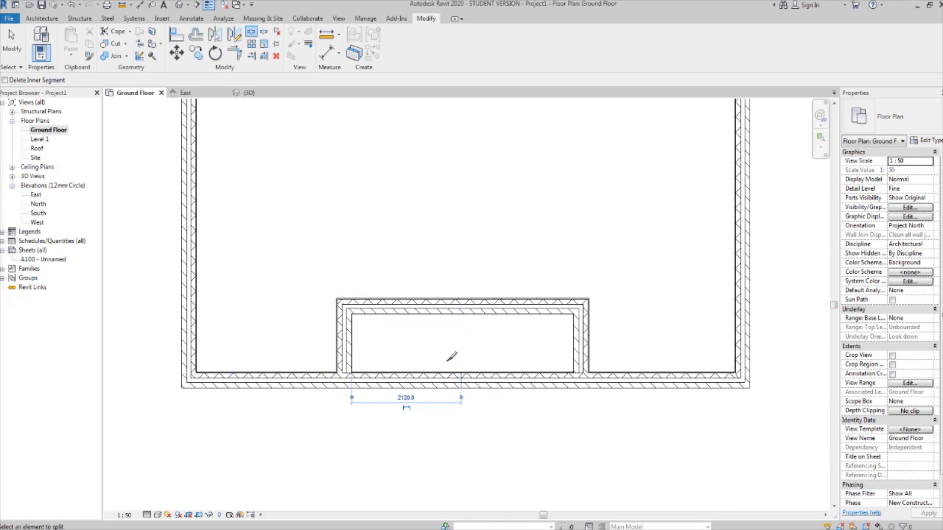
scroll(452, 375, up, 6)
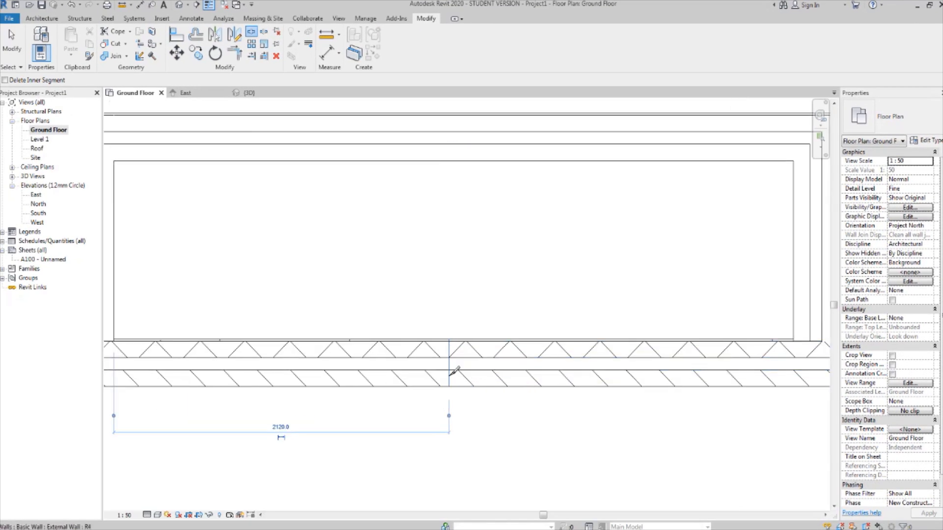
scroll(455, 361, down, 4)
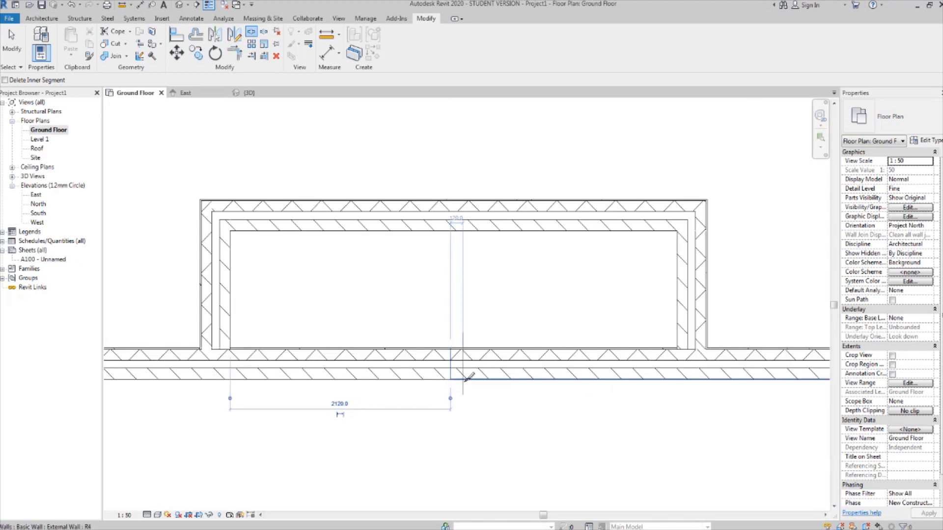
scroll(465, 381, down, 1)
middle_drag(489, 400, 505, 388)
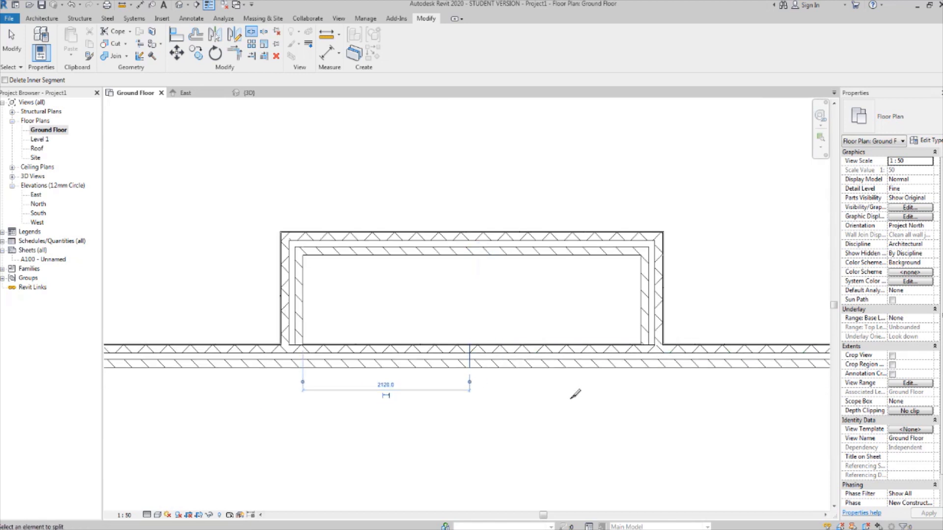
Trim the left return wall and the left front wall segment into a corner, removing the piece across the recess
click(236, 53)
scroll(384, 207, down, 1)
scroll(273, 260, down, 1)
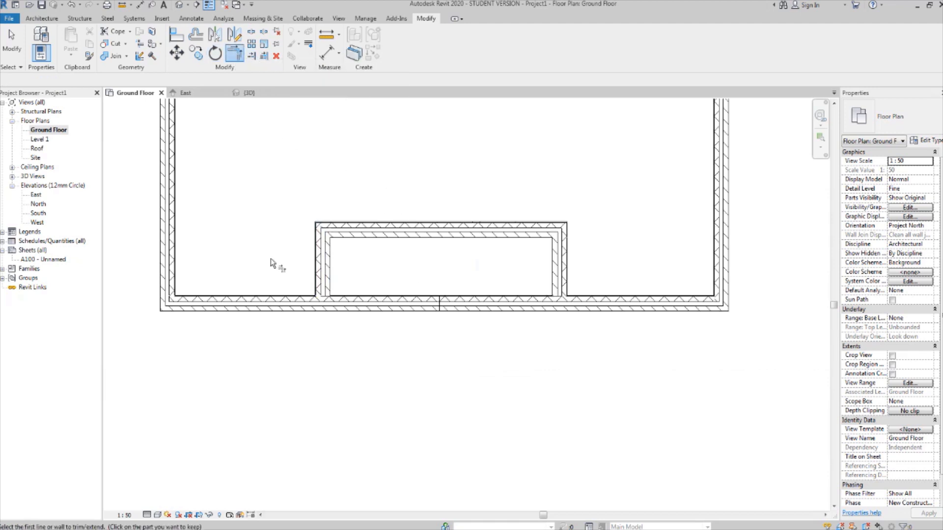
scroll(393, 246, up, 3)
click(366, 259)
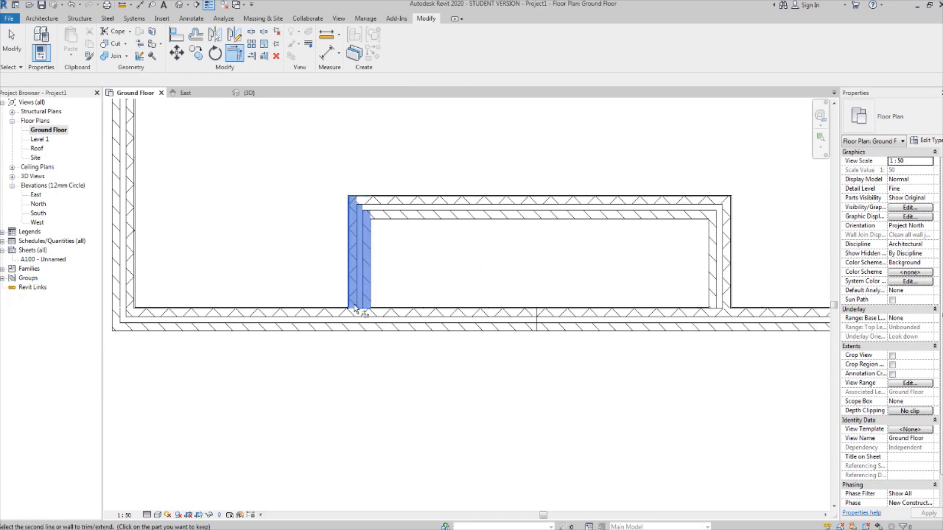
click(303, 322)
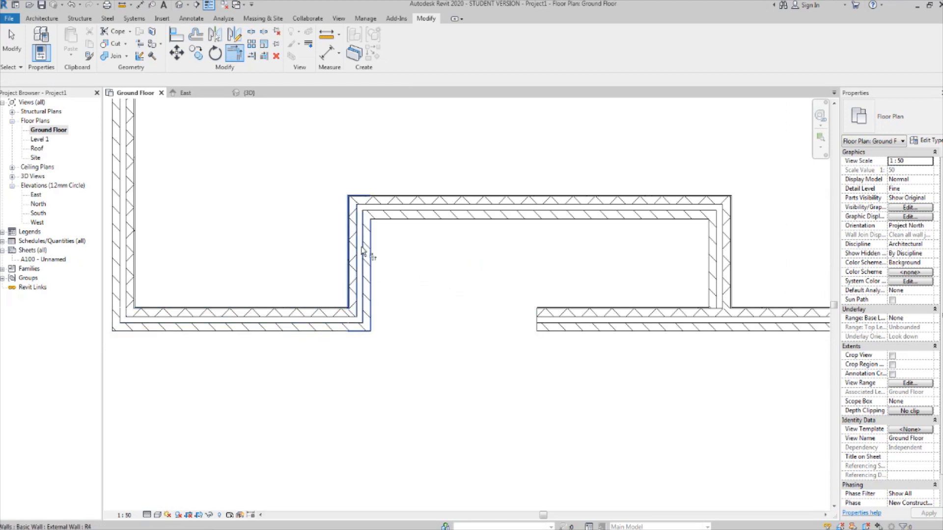
middle_drag(596, 315, 397, 339)
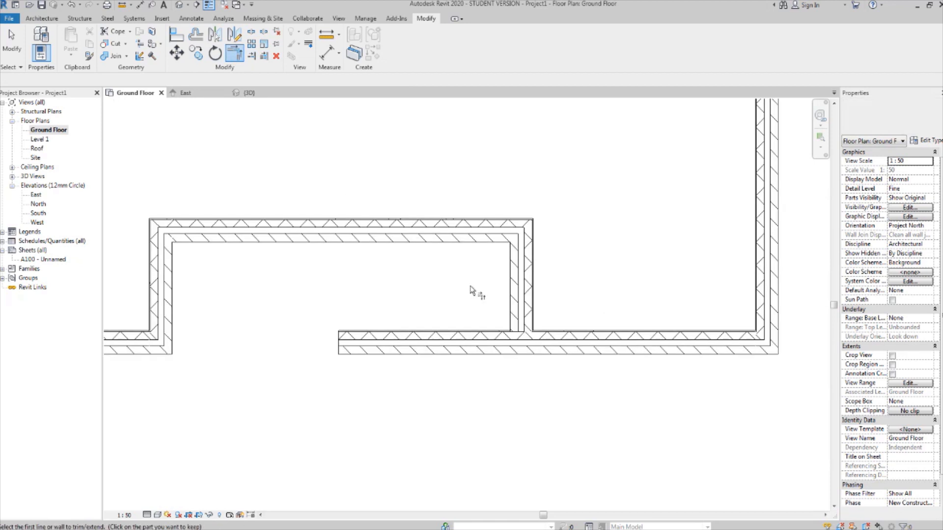
click(529, 280)
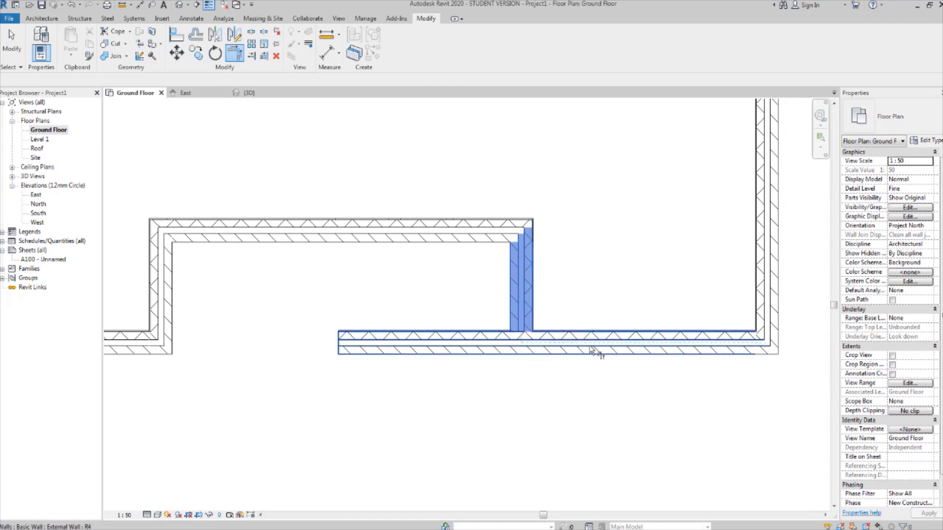
middle_drag(600, 285, 609, 274)
key(Escape)
key(Escape)
scroll(541, 274, up, 3)
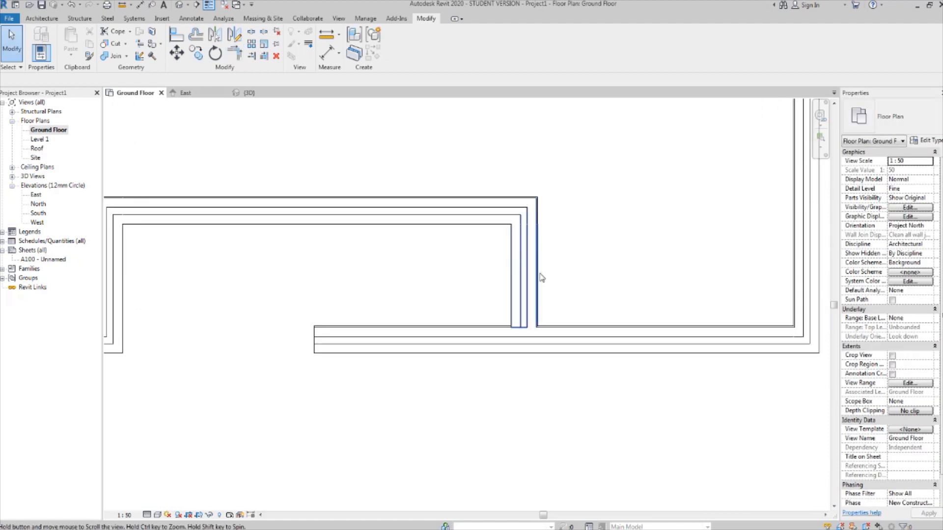
Trim the right return wall and the right front wall segment into a corner, keeping the part that crosses the recess
click(236, 59)
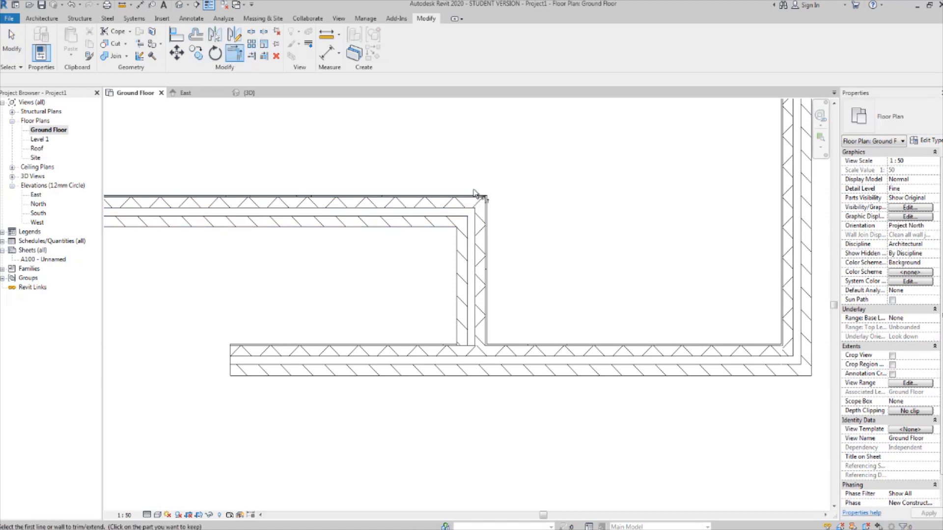
middle_drag(539, 239, 565, 195)
click(500, 247)
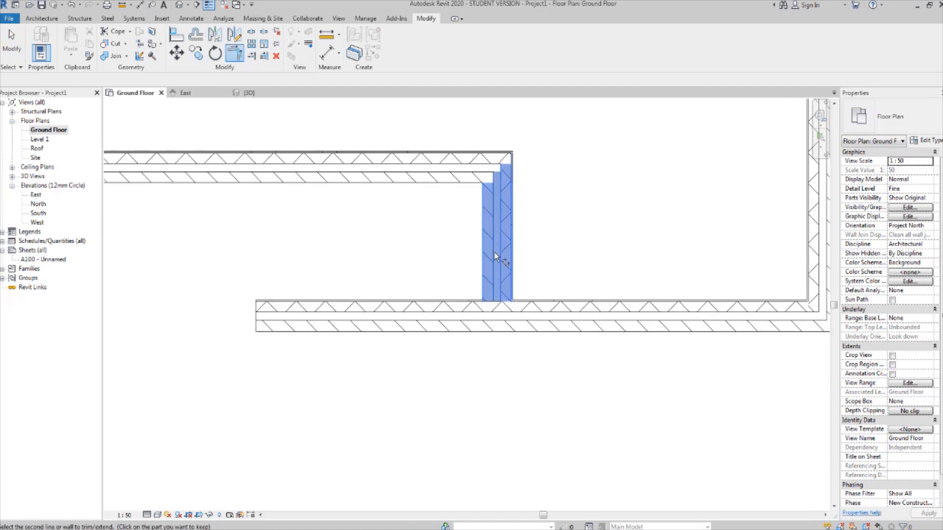
click(407, 322)
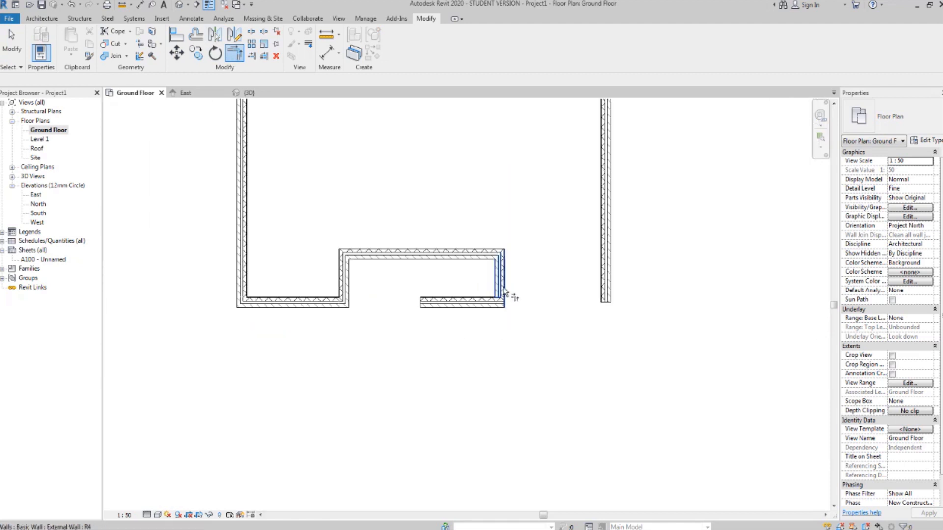
click(503, 301)
scroll(484, 295, up, 3)
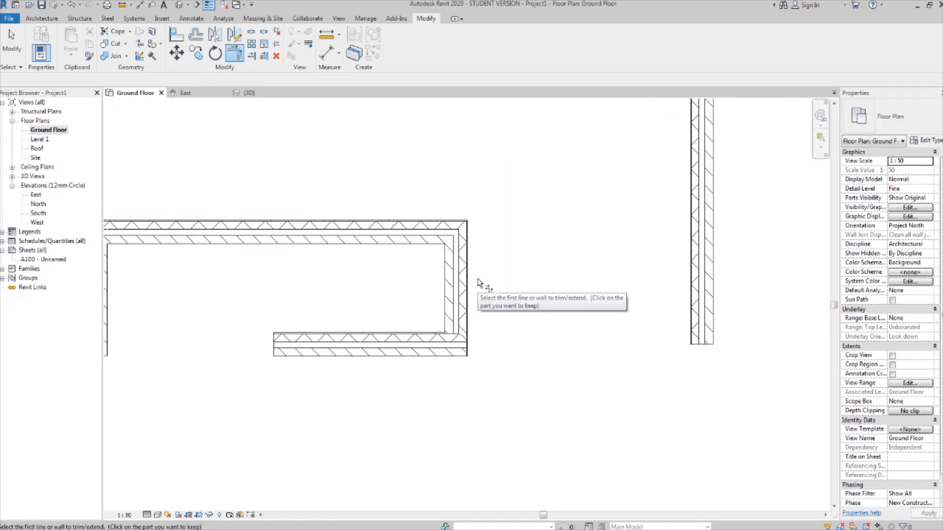
Undo the last trim and trim the right return wall to the right front wall segment, removing the piece across the recess
key(ctrl+z)
middle_drag(570, 271, 488, 309)
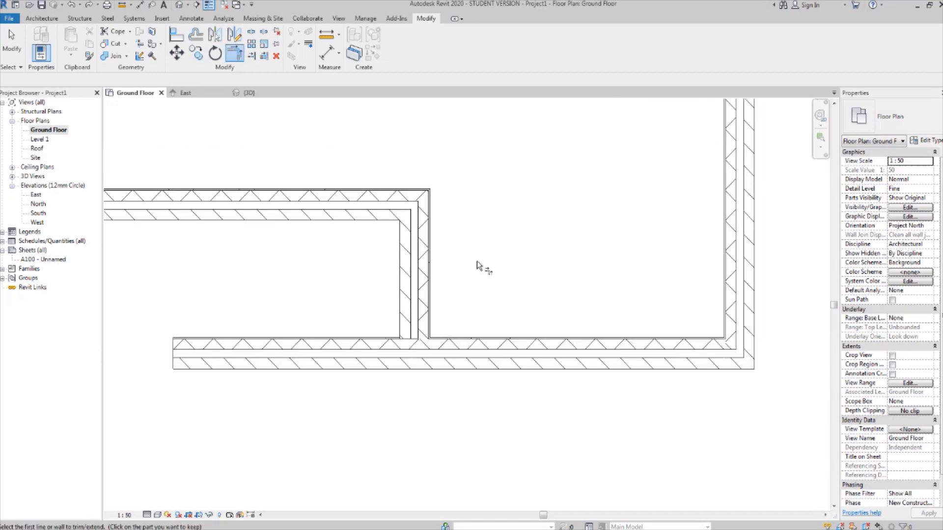
click(423, 266)
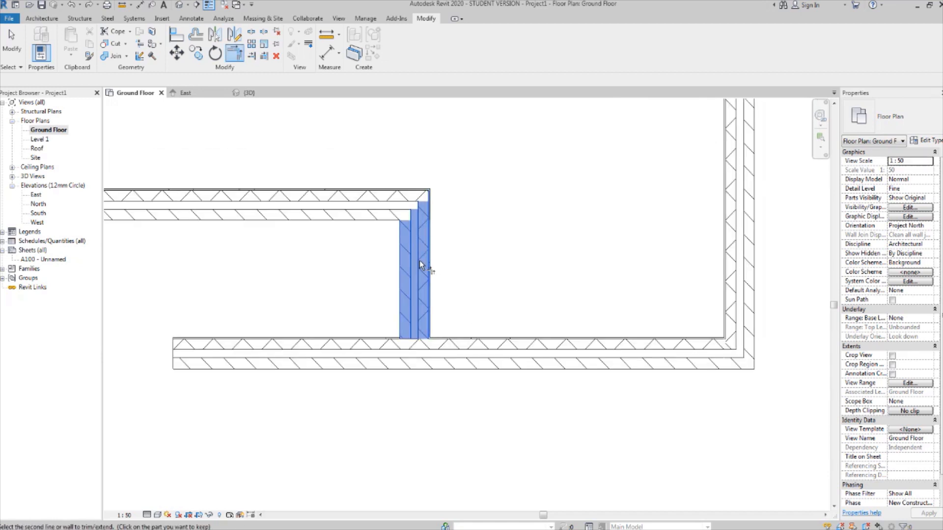
click(511, 346)
scroll(426, 339, down, 3)
scroll(432, 333, down, 3)
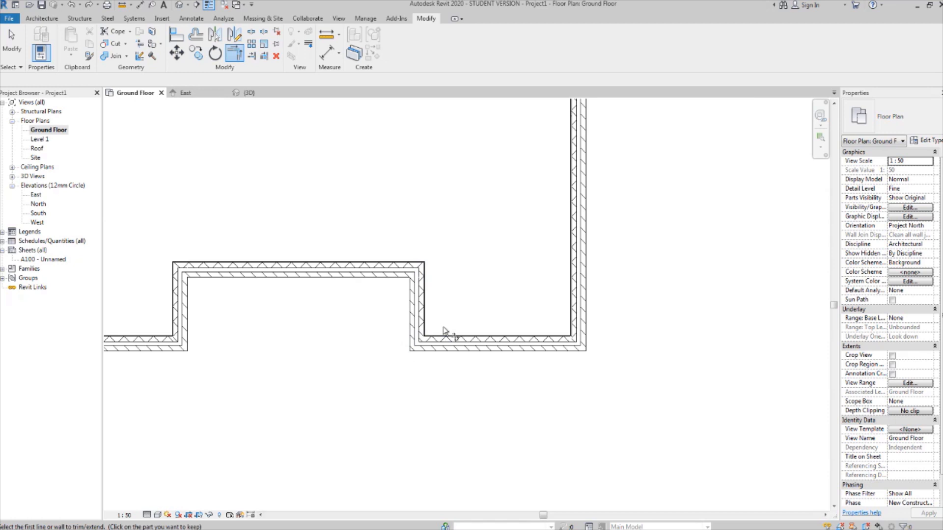
scroll(440, 332, up, 2)
key(Escape)
middle_drag(427, 335, 385, 343)
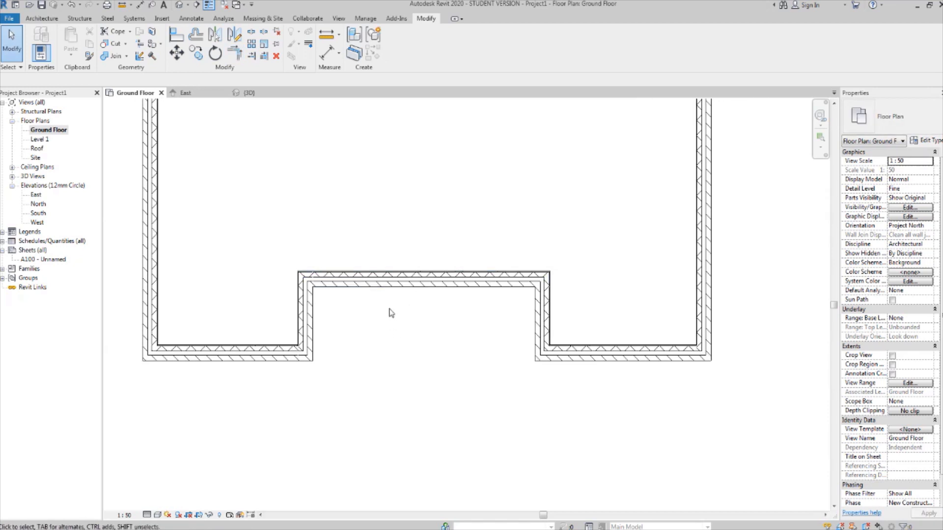
Start an aligned dimension, check the recess in the house's reference photo in the browser, and return to the Revit plan
scroll(369, 347, up, 1)
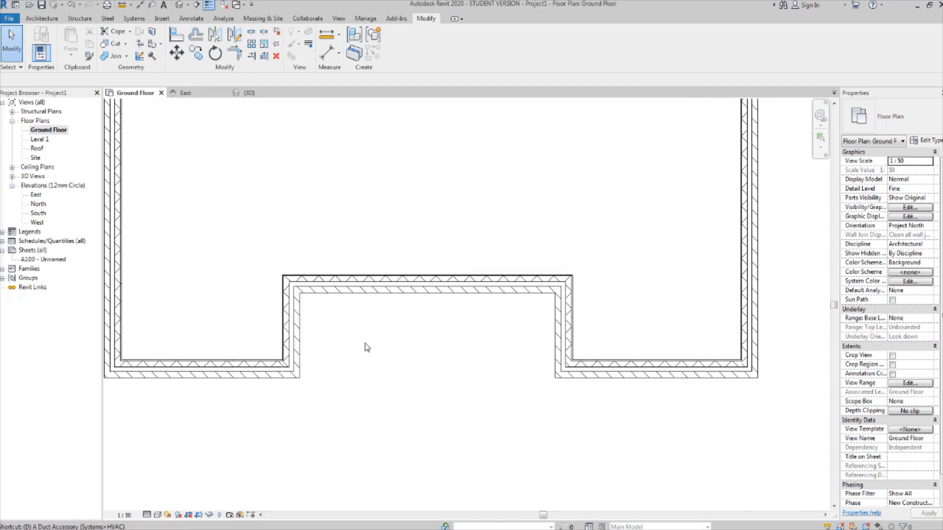
key(d)
key(i)
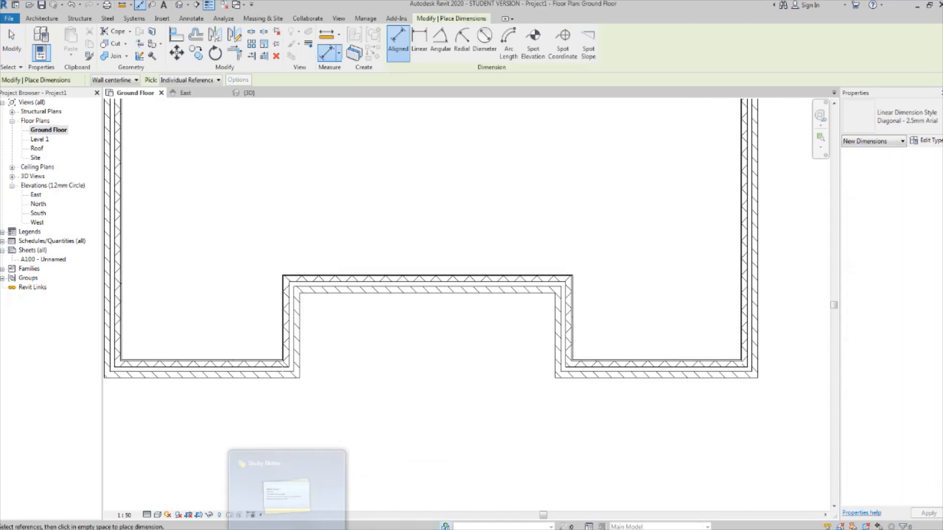
click(305, 471)
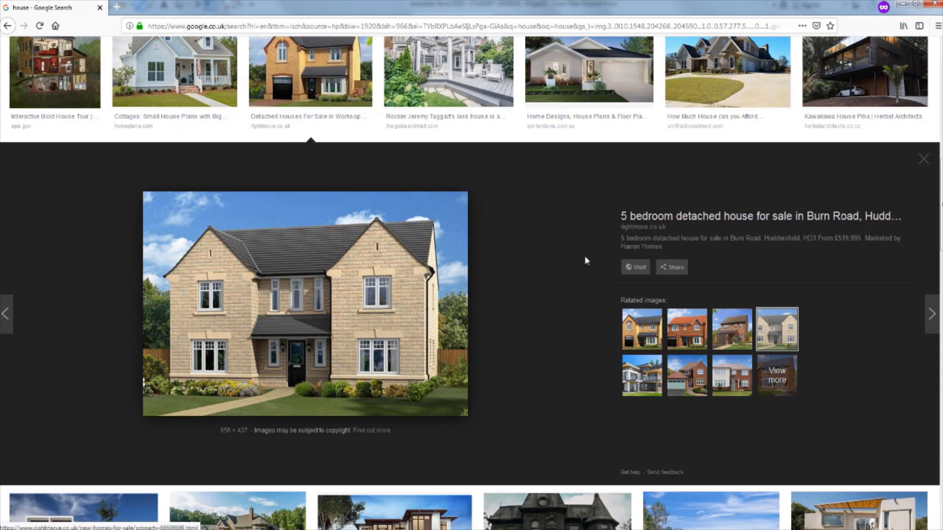
click(901, 6)
scroll(447, 280, down, 2)
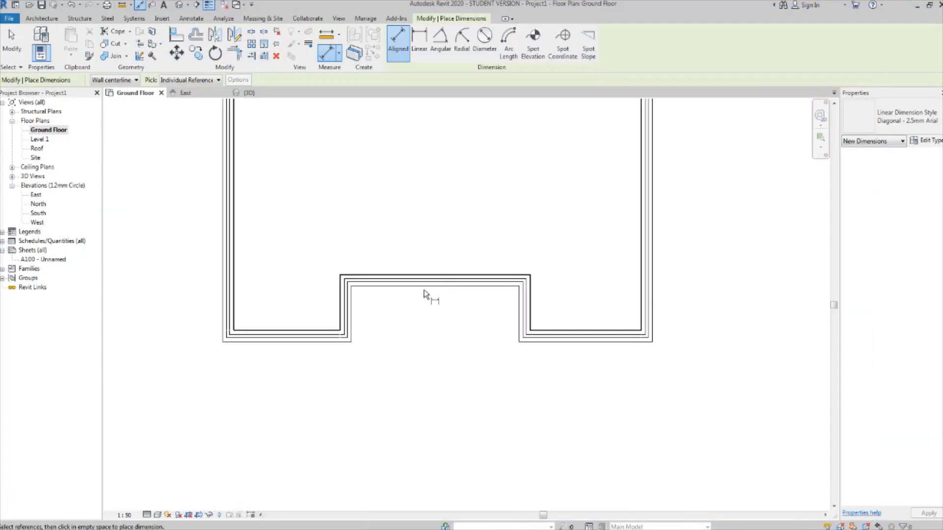
Set the aligned dimension to reference wall faces instead of wall centrelines at the recess's left corner
scroll(334, 343, up, 3)
scroll(339, 346, up, 3)
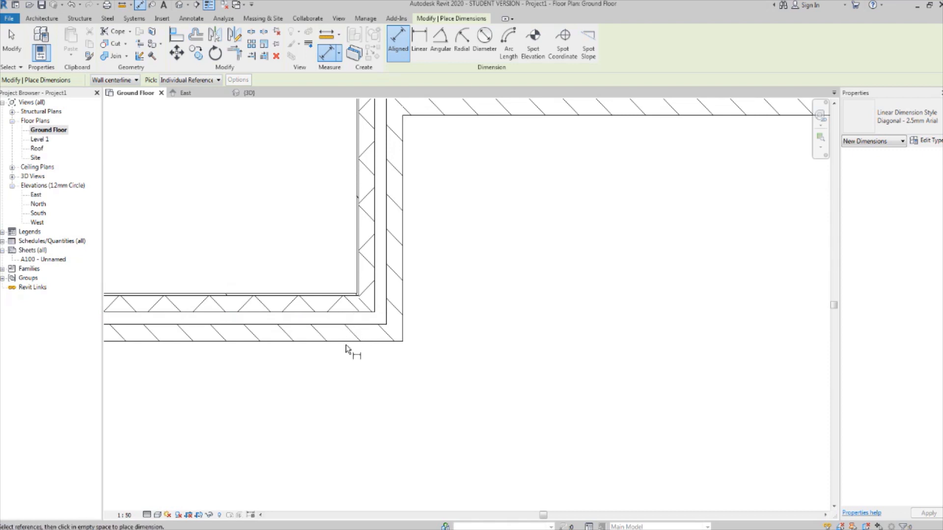
scroll(346, 344, up, 3)
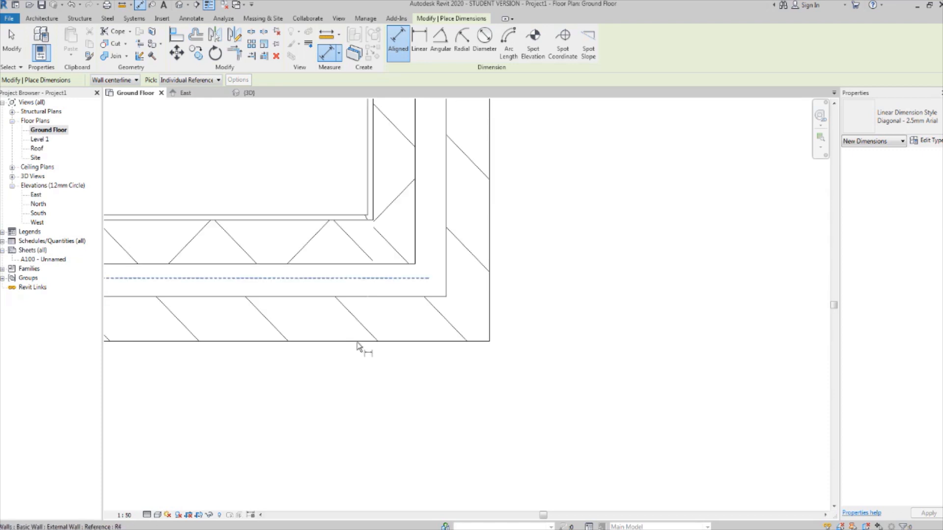
scroll(358, 346, down, 4)
scroll(353, 347, up, 2)
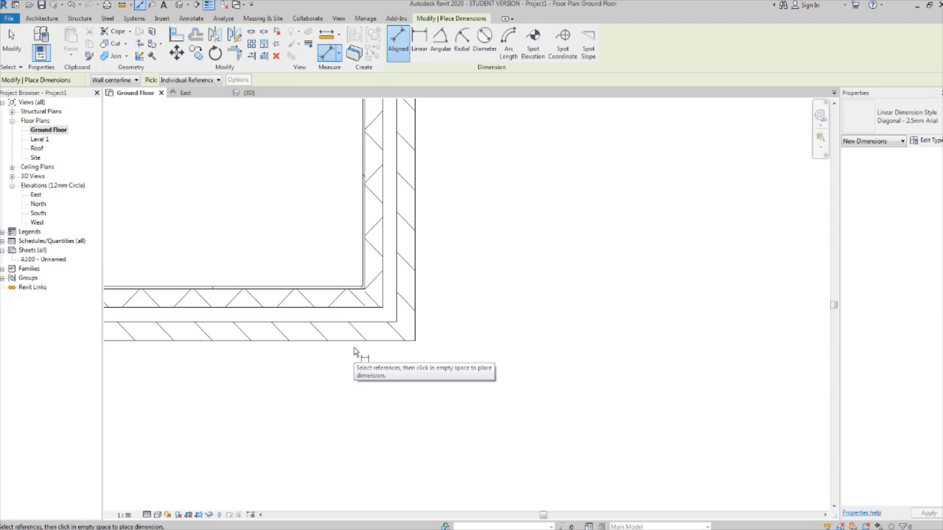
click(130, 80)
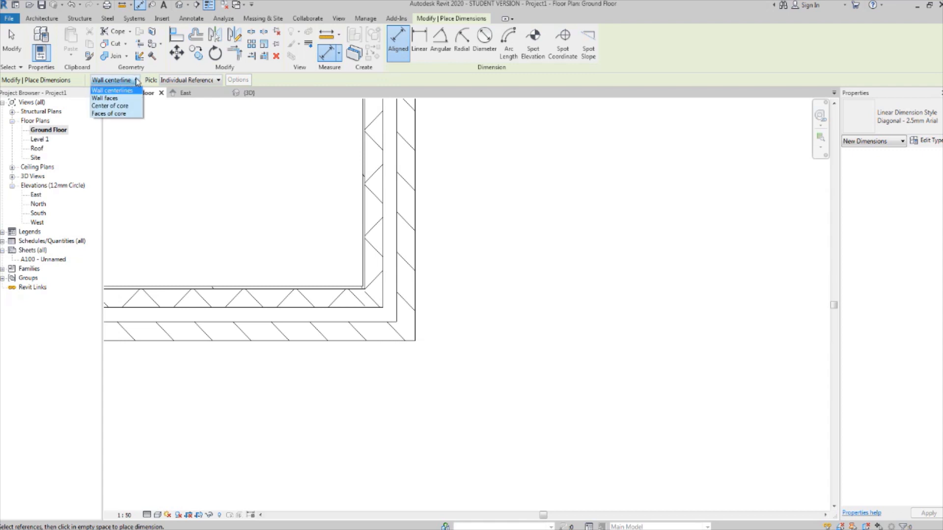
click(105, 98)
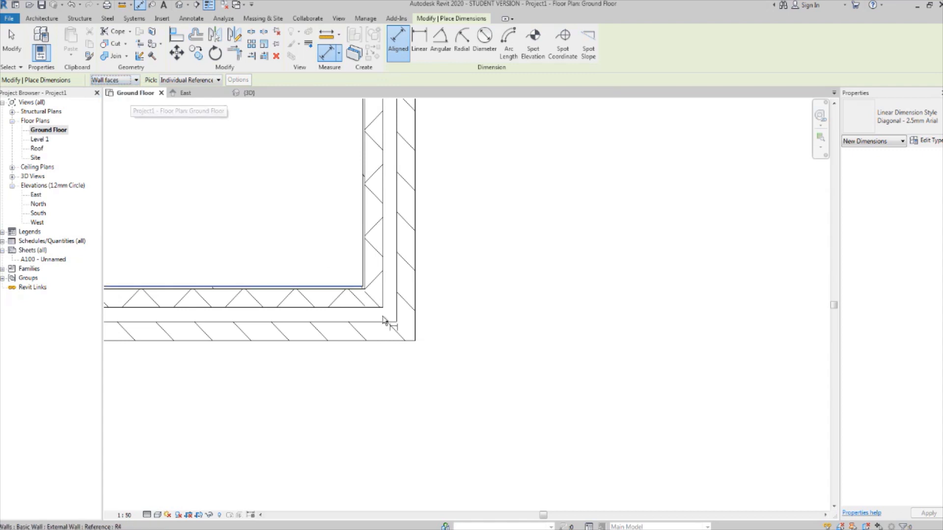
Dimension the recess depth from the left front wall's outer face to the outer face of the recess's back wall
click(345, 341)
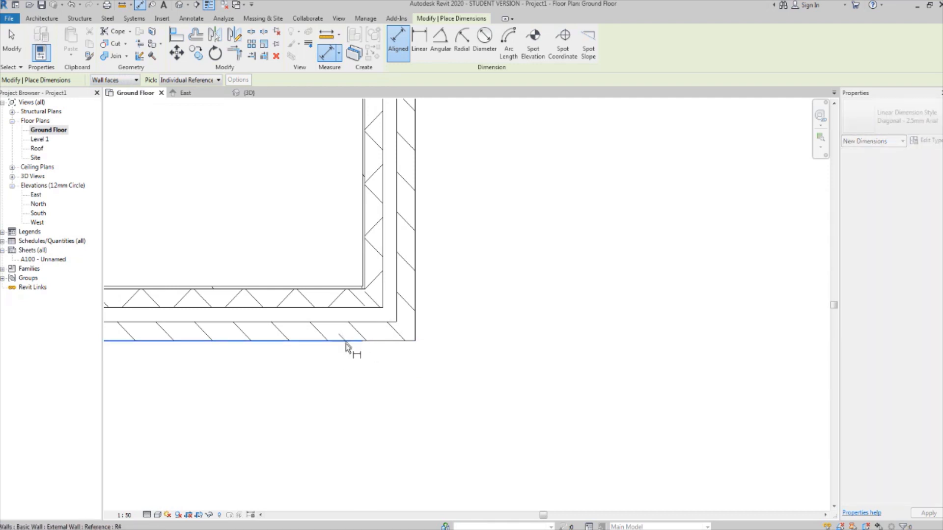
scroll(346, 344, down, 3)
scroll(425, 314, up, 3)
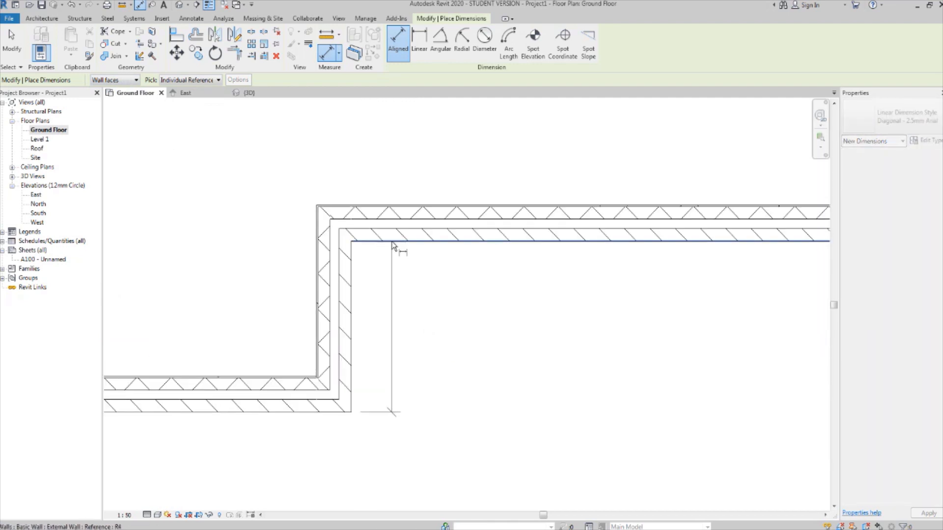
click(392, 242)
scroll(394, 244, down, 1)
click(411, 281)
scroll(411, 283, down, 5)
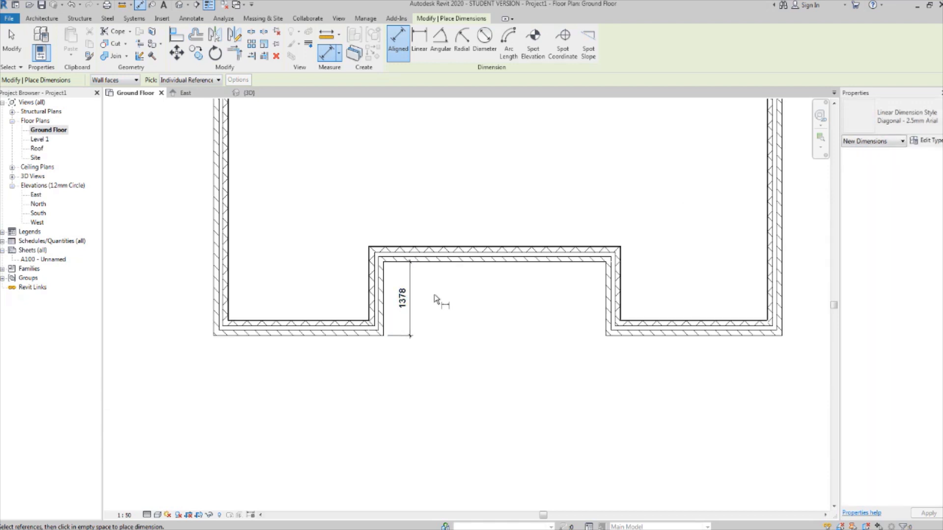
scroll(435, 296, up, 4)
key(Escape)
key(Escape)
Select the recess's back wall, set its depth dimension to 600 mm, and clear the selection
scroll(419, 319, up, 2)
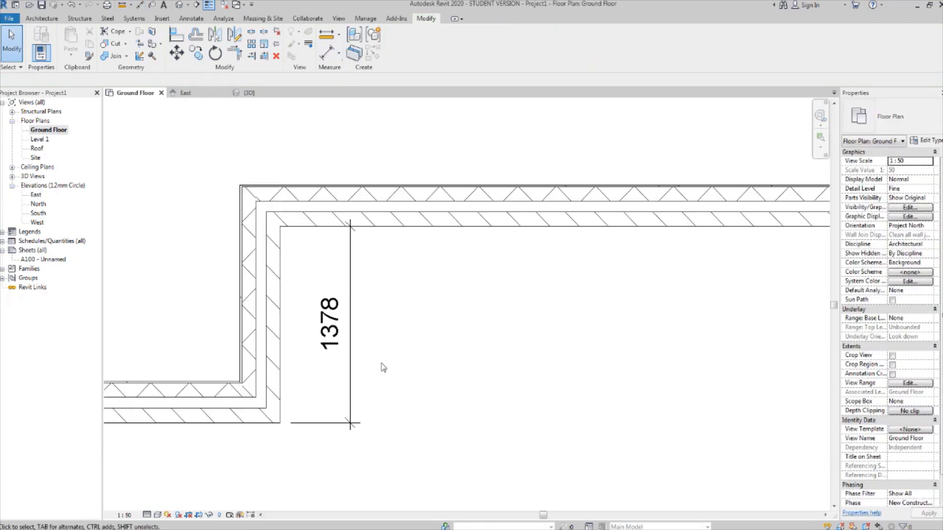
click(338, 186)
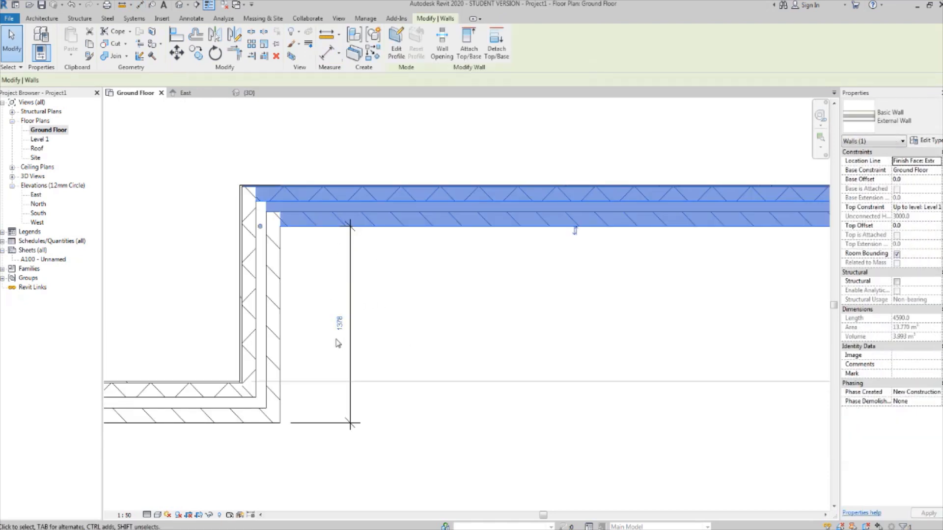
scroll(407, 269, down, 3)
scroll(418, 283, up, 3)
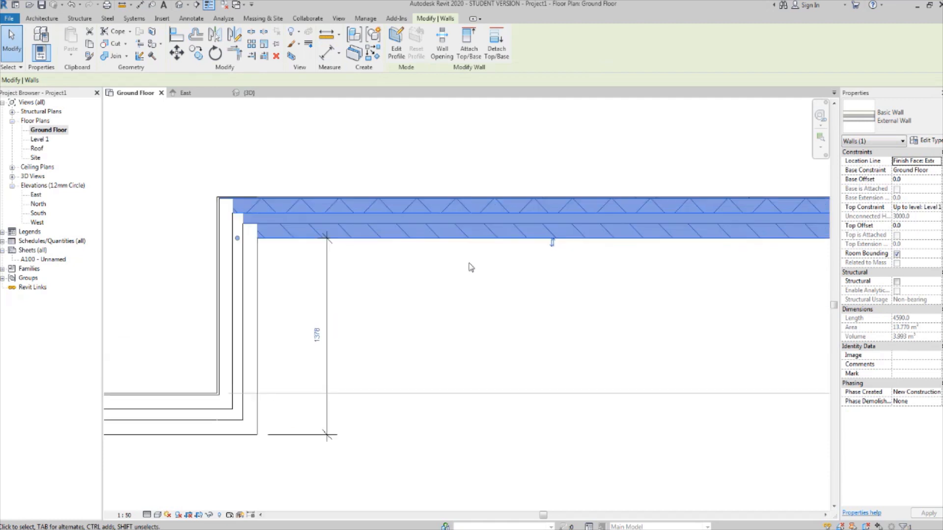
scroll(418, 240, down, 1)
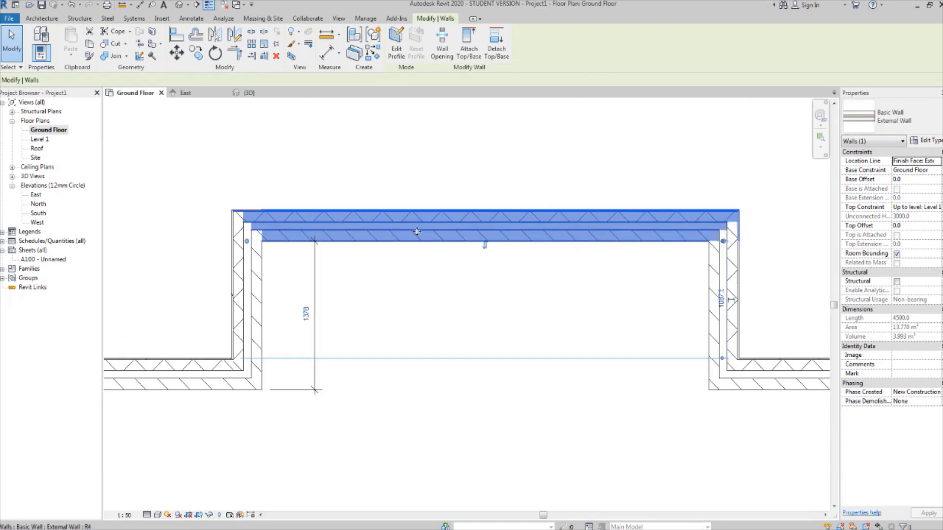
scroll(337, 320, up, 1)
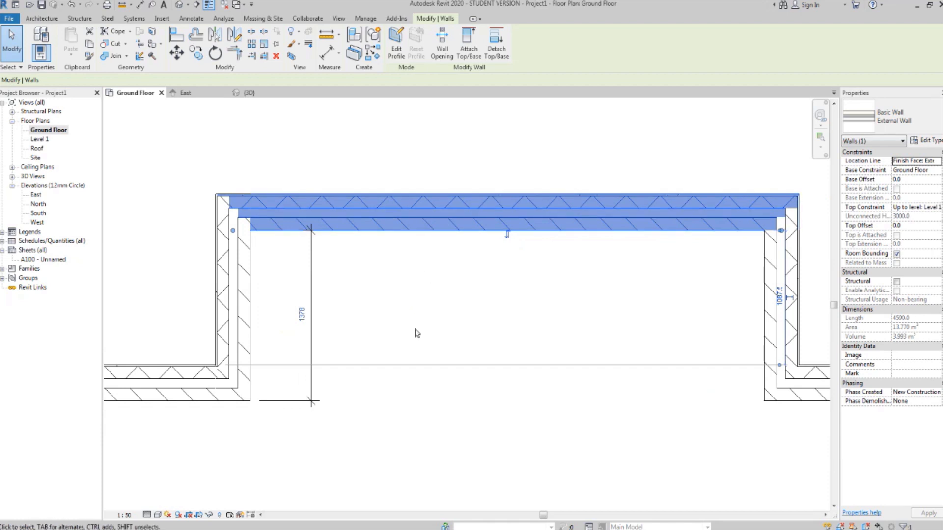
click(305, 316)
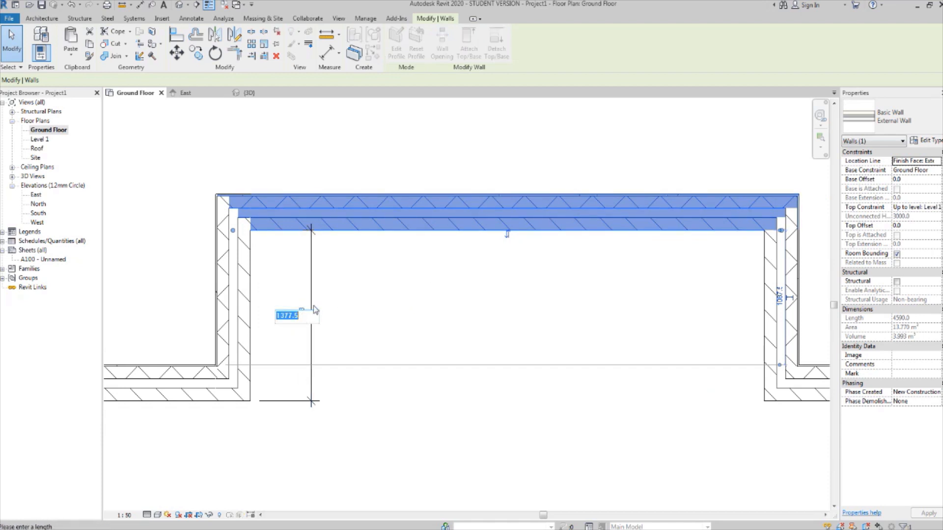
text(600)
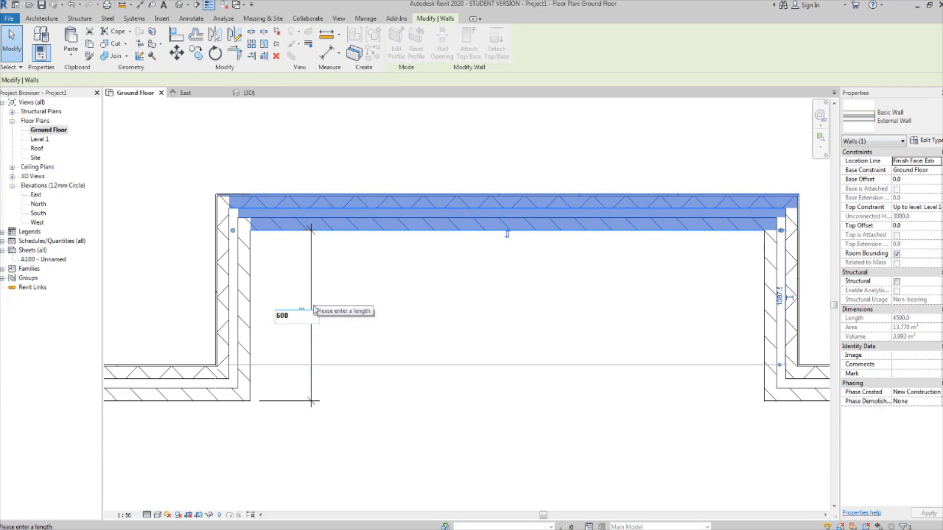
key(Return)
click(406, 255)
scroll(415, 234, up, 3)
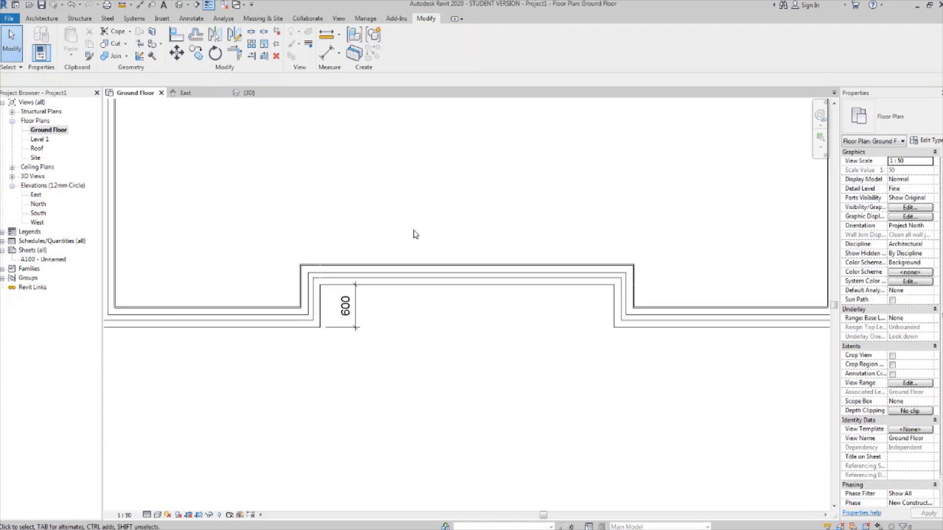
Examine the reshaped front recess, its corners and the whole external wall outline in the ground-floor plan
scroll(440, 310, down, 2)
middle_drag(444, 322, 450, 335)
scroll(391, 350, up, 1)
middle_drag(404, 361, 435, 375)
scroll(351, 343, up, 2)
middle_drag(352, 345, 348, 355)
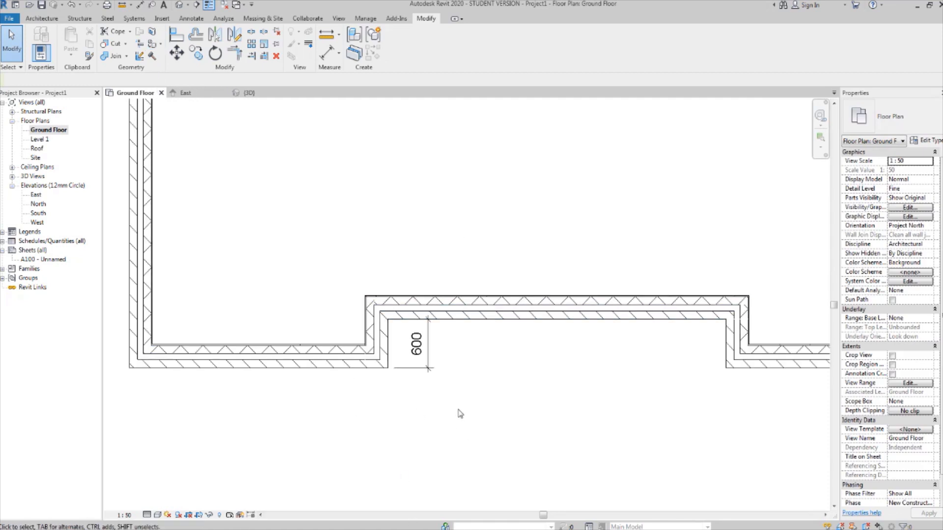
scroll(472, 393, down, 1)
middle_drag(473, 393, 386, 402)
scroll(362, 382, up, 1)
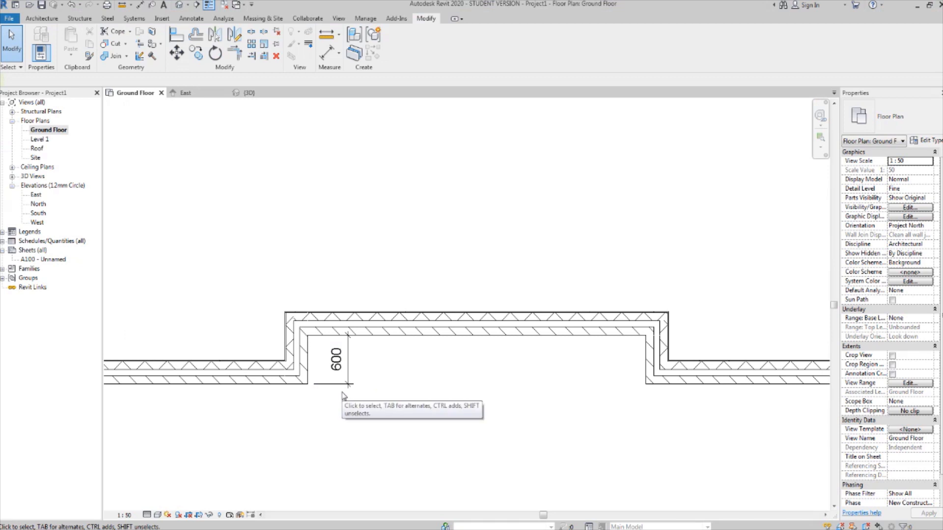
middle_drag(323, 407, 335, 414)
scroll(334, 382, up, 3)
scroll(347, 377, down, 6)
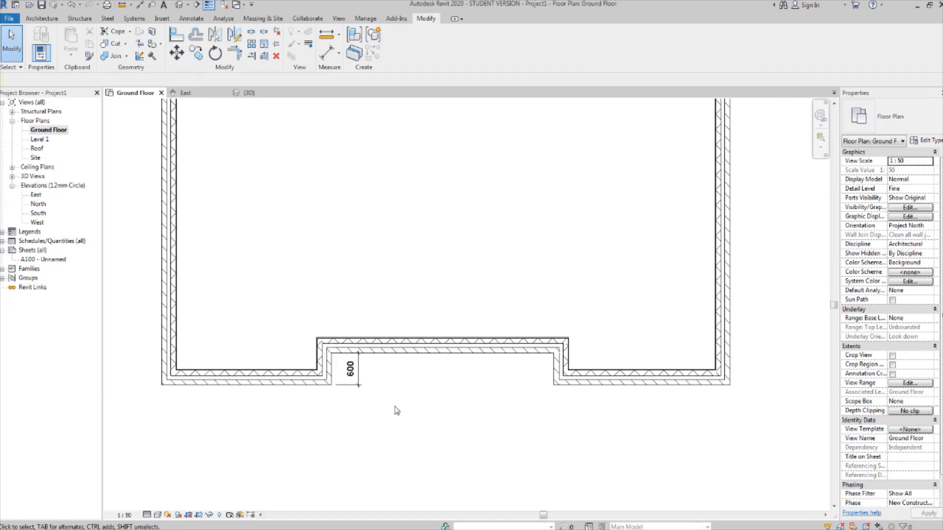
mouse_move(405, 397)
middle_down()
mouse_move(427, 392)
mouse_move(415, 397)
middle_up()
scroll(427, 392, down, 1)
scroll(406, 373, up, 1)
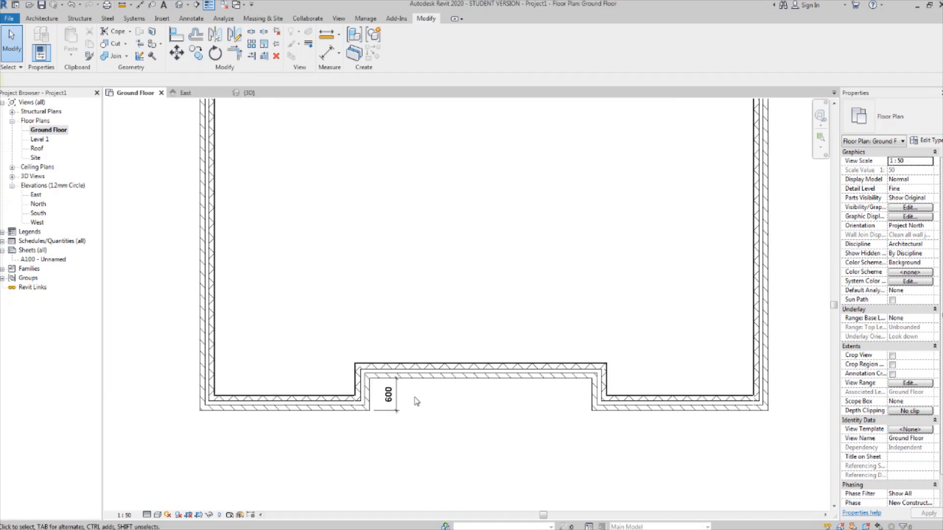
scroll(415, 402, down, 2)
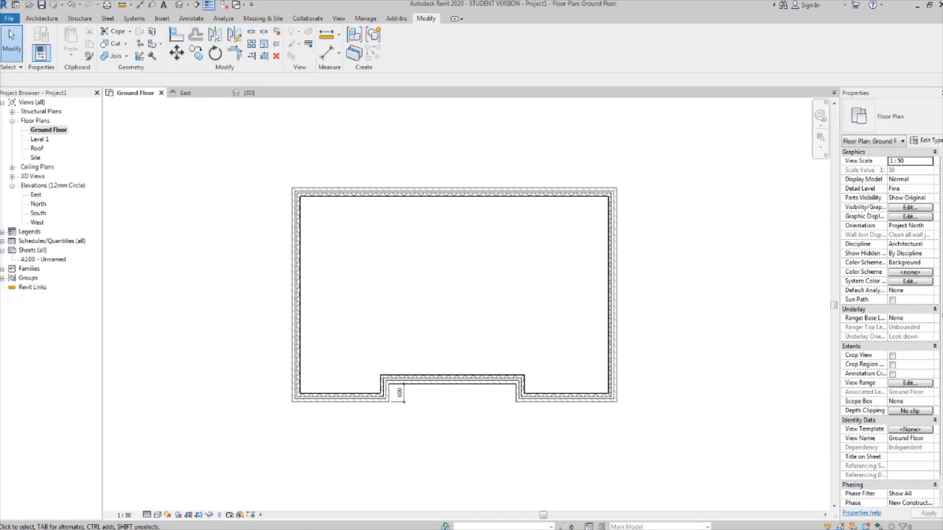
Switch to the browser to study the front of the house in the reference photo, and return to Revit's ground-floor plan
mouse_move(225, 528)
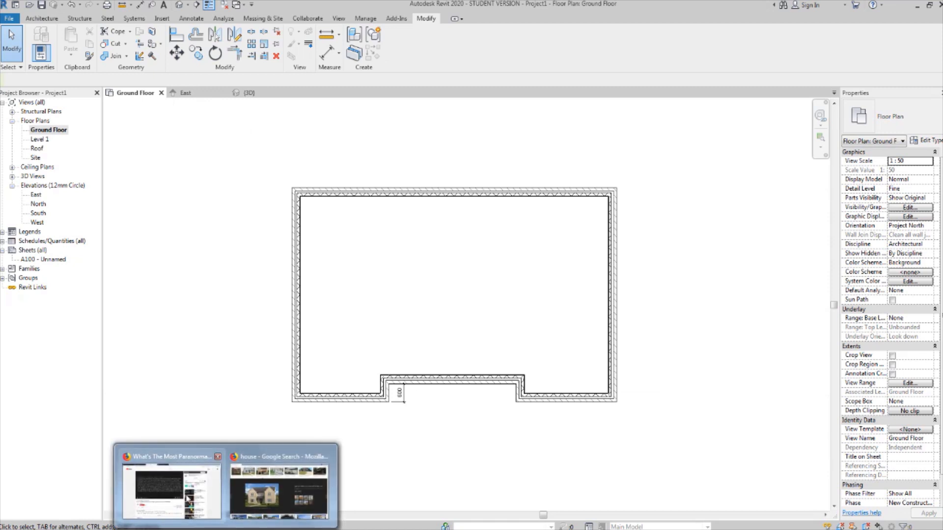
mouse_move(183, 497)
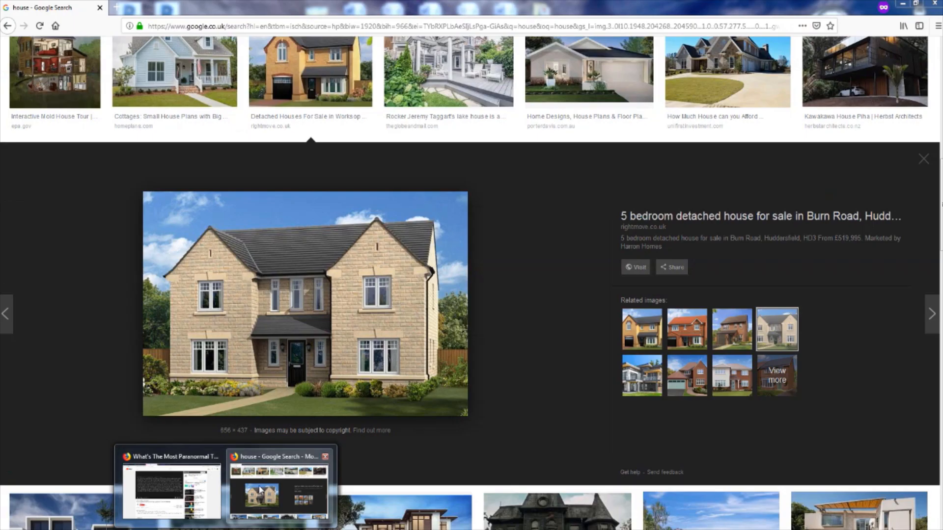
click(278, 491)
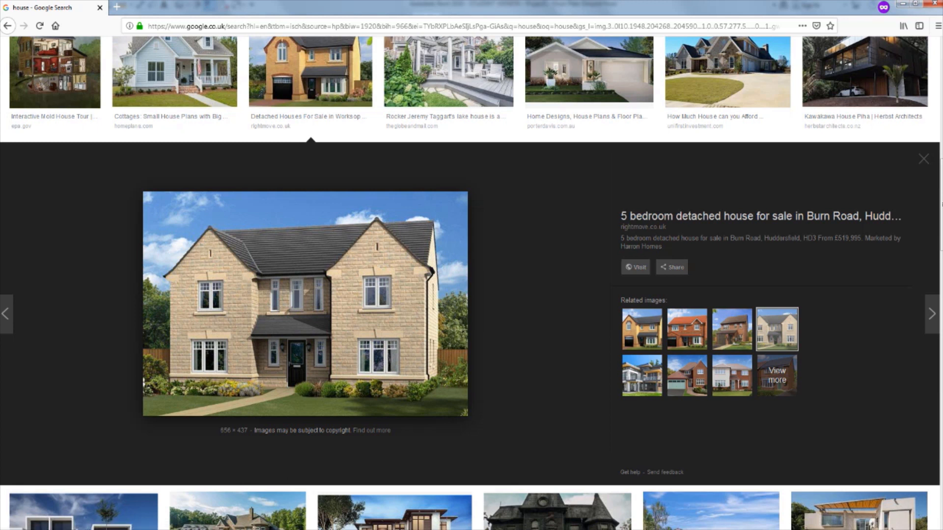
mouse_move(471, 528)
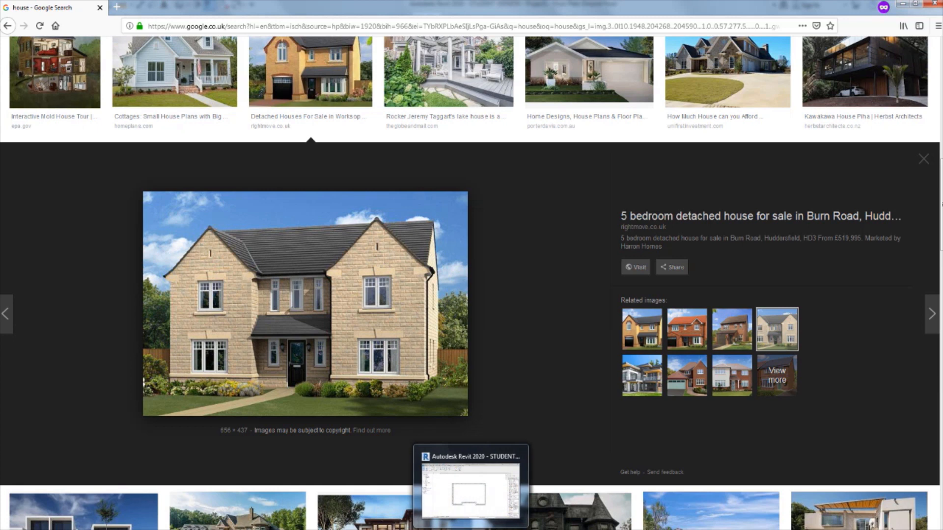
click(493, 472)
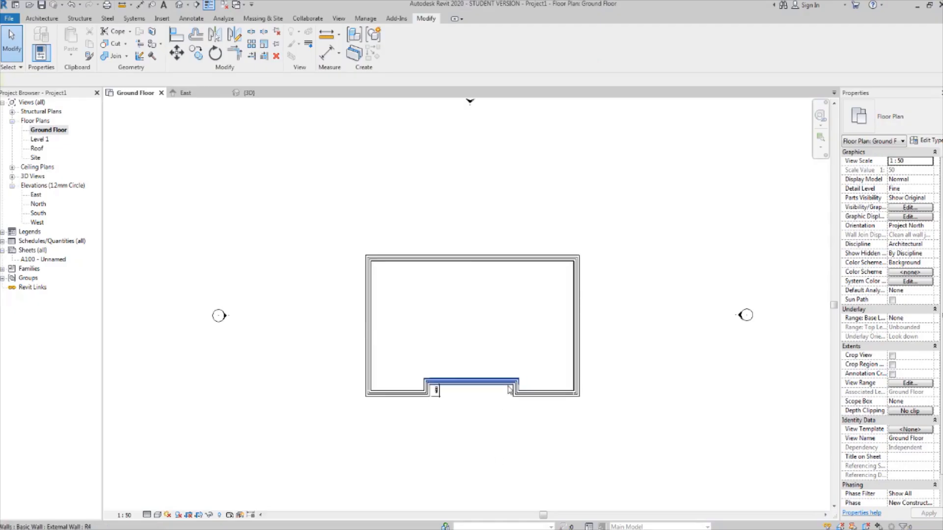
scroll(565, 324, up, 4)
drag(685, 427, 671, 342)
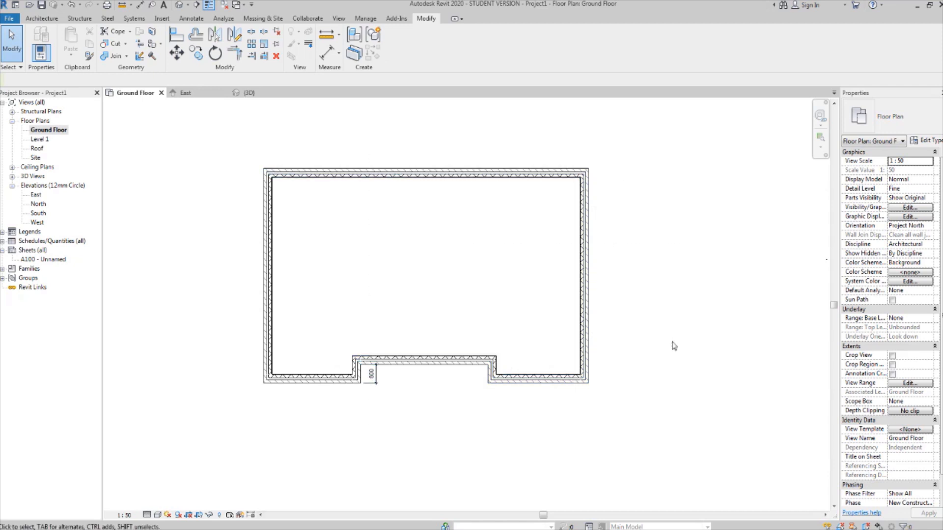
Place an aligned dimension between the inner faces of the recess's right return wall and the house's right side wall
scroll(469, 418, up, 3)
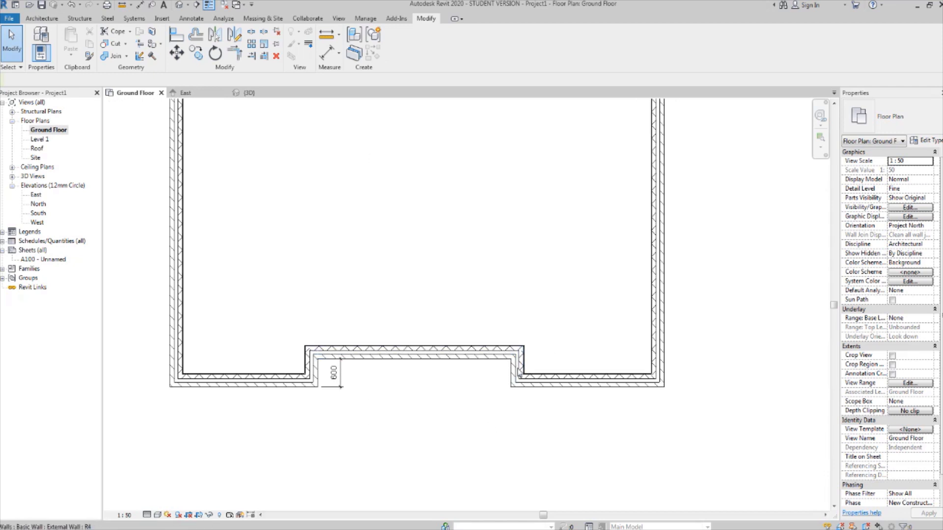
scroll(507, 396, up, 2)
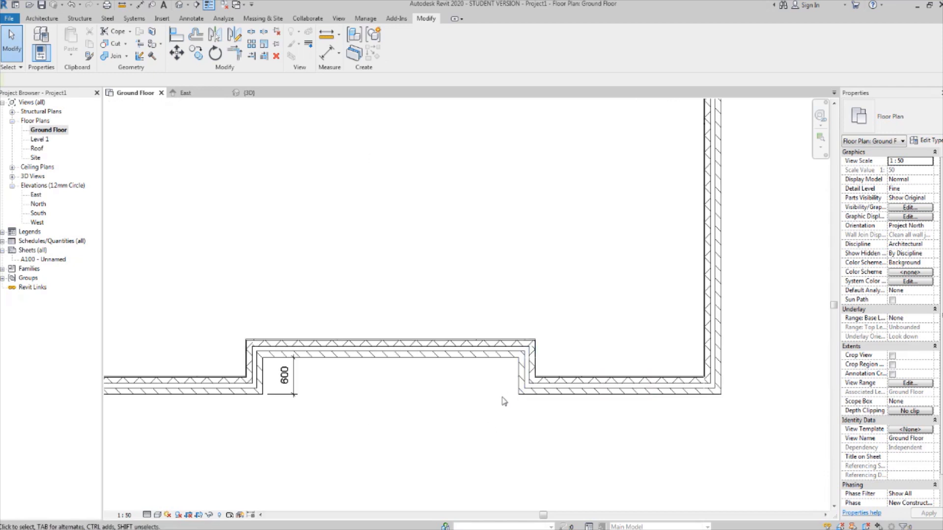
scroll(505, 400, up, 2)
key(d)
key(i)
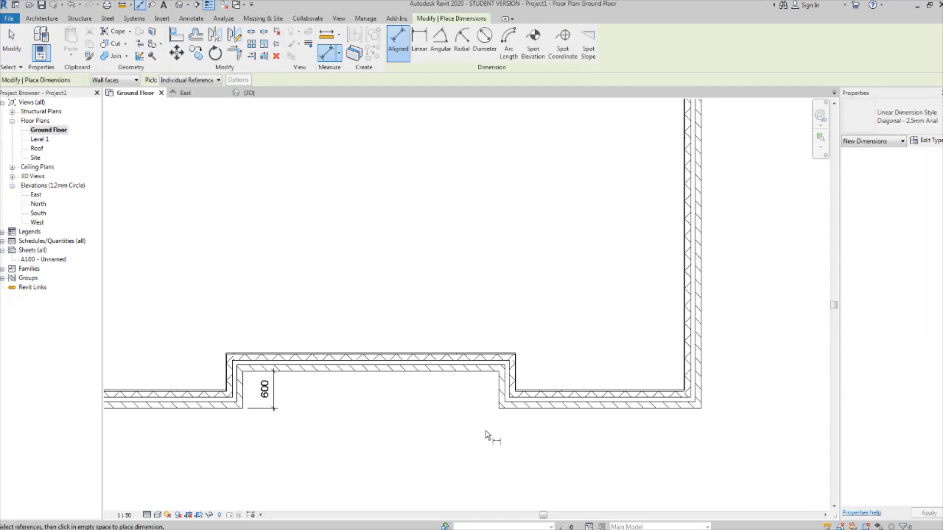
scroll(515, 388, up, 3)
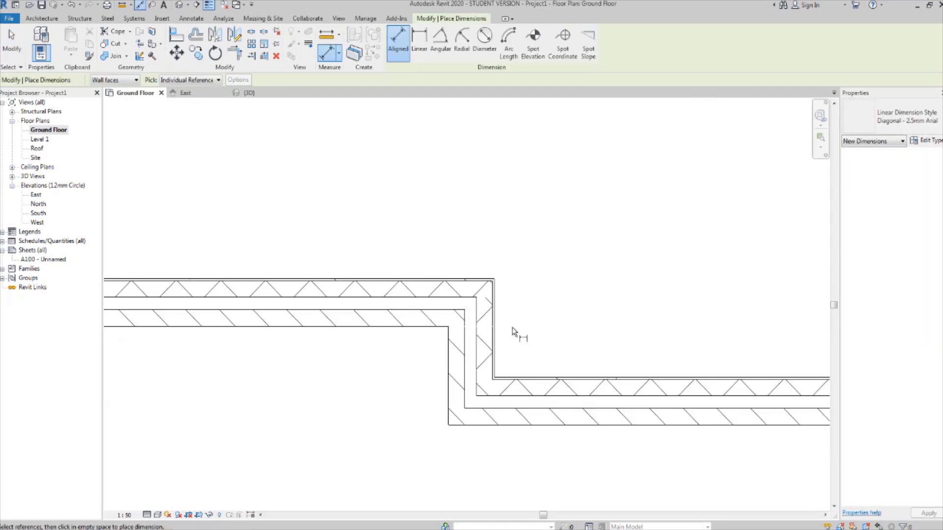
click(496, 329)
scroll(532, 414, down, 3)
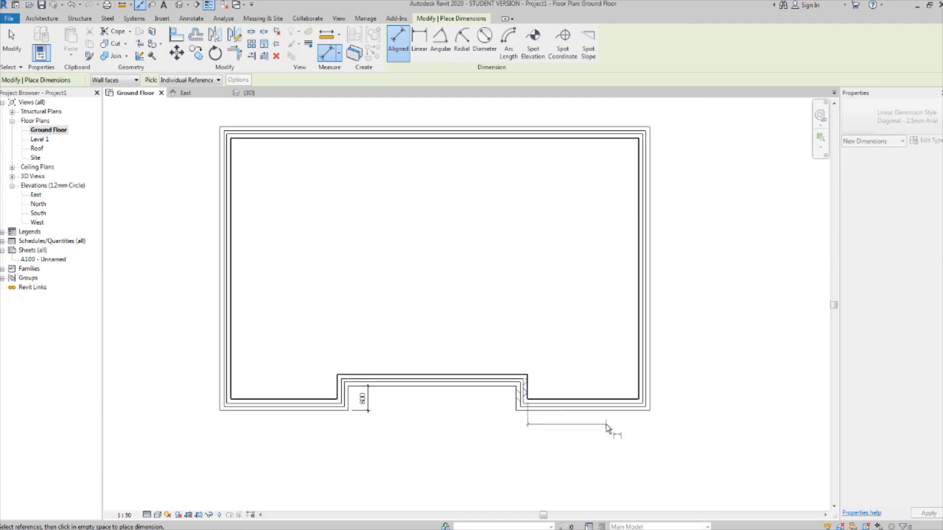
scroll(652, 379, up, 6)
click(592, 431)
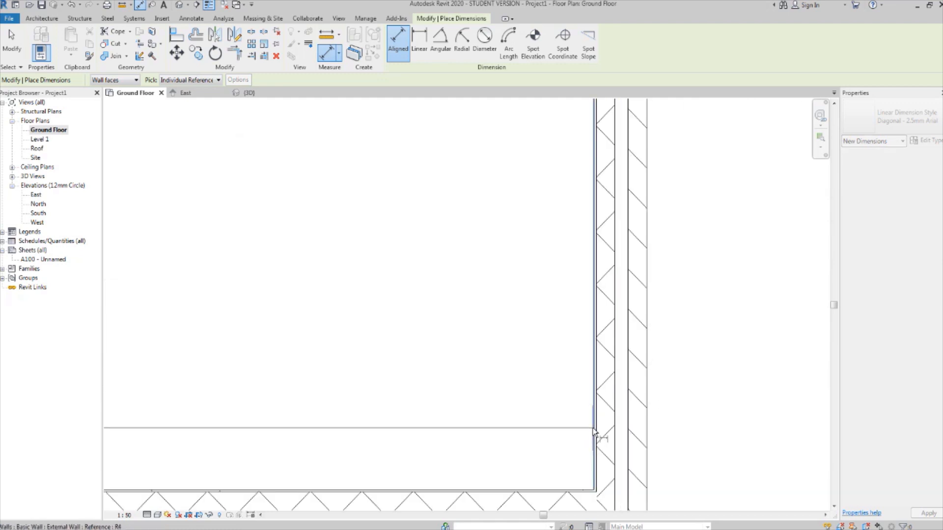
scroll(598, 435, down, 5)
Dimension from the left side wall's inner face to the inner face of the recess's left return wall, and end the command
middle_drag(240, 452, 483, 403)
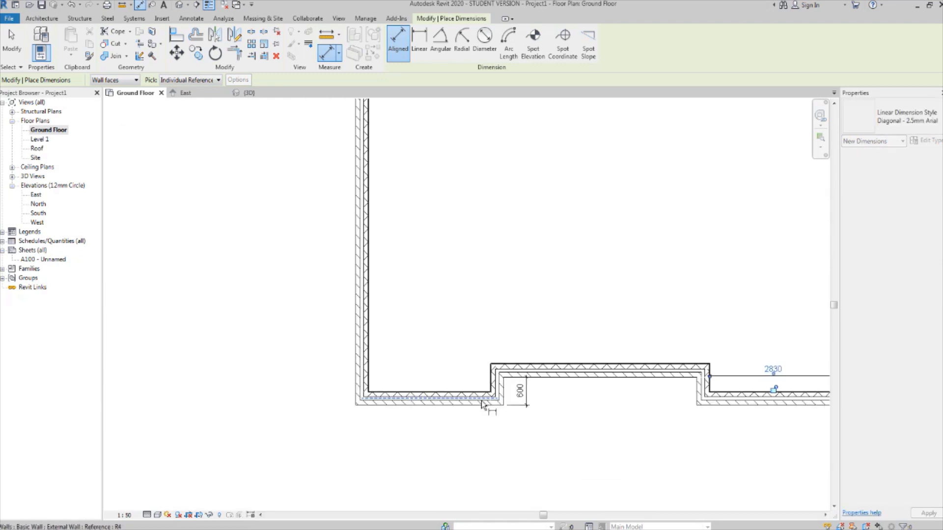
scroll(435, 375, up, 8)
click(219, 392)
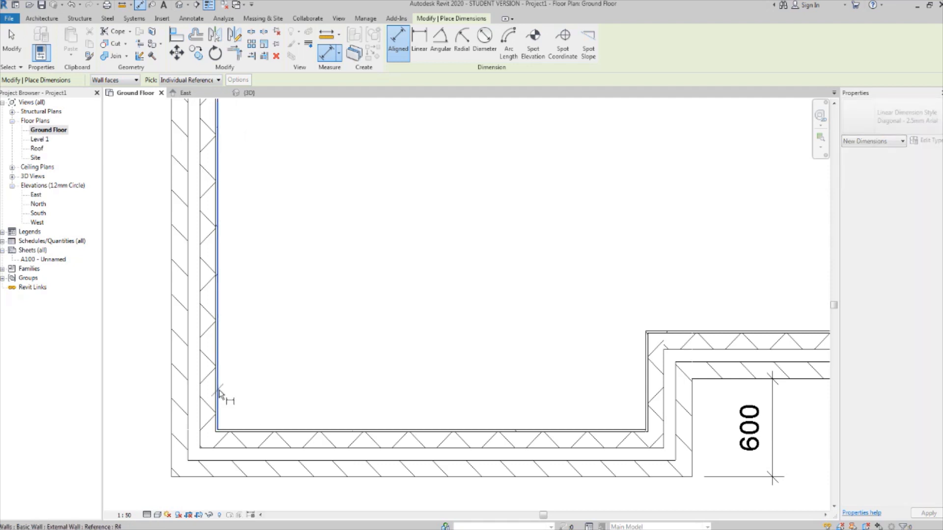
scroll(652, 357, down, 4)
scroll(650, 354, down, 2)
click(648, 354)
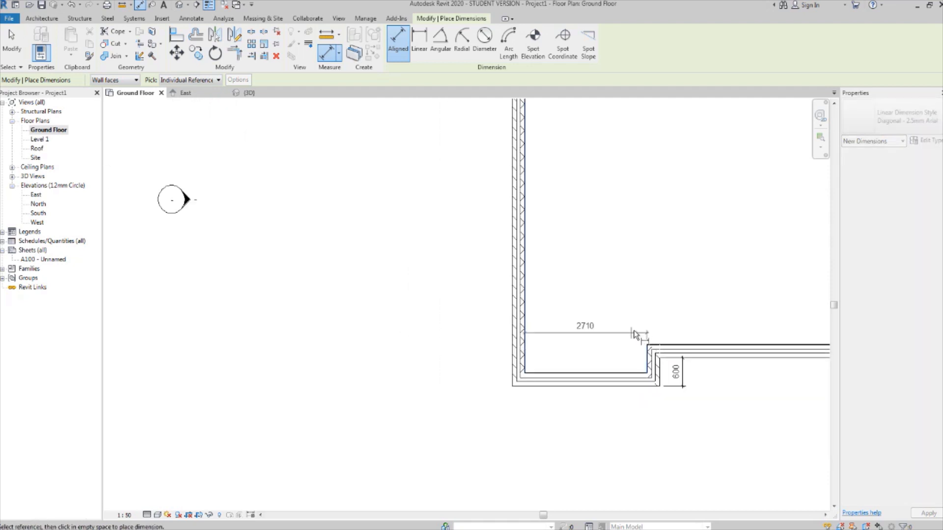
click(632, 344)
scroll(641, 312, down, 3)
middle_drag(701, 285, 647, 288)
scroll(638, 319, up, 3)
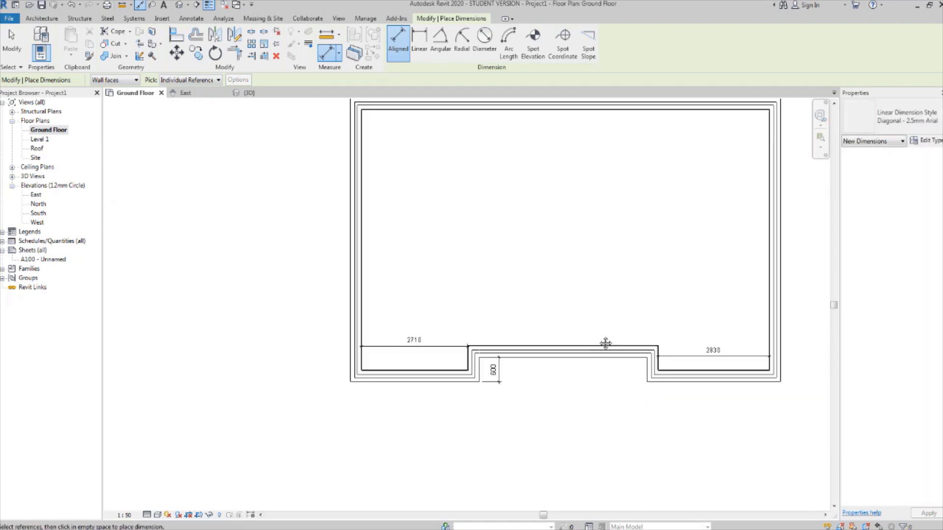
key(Escape)
Switch to Calculator, work out the average of the two front widths as 2710 + 2830 divided by 2, and close it
scroll(531, 378, up, 3)
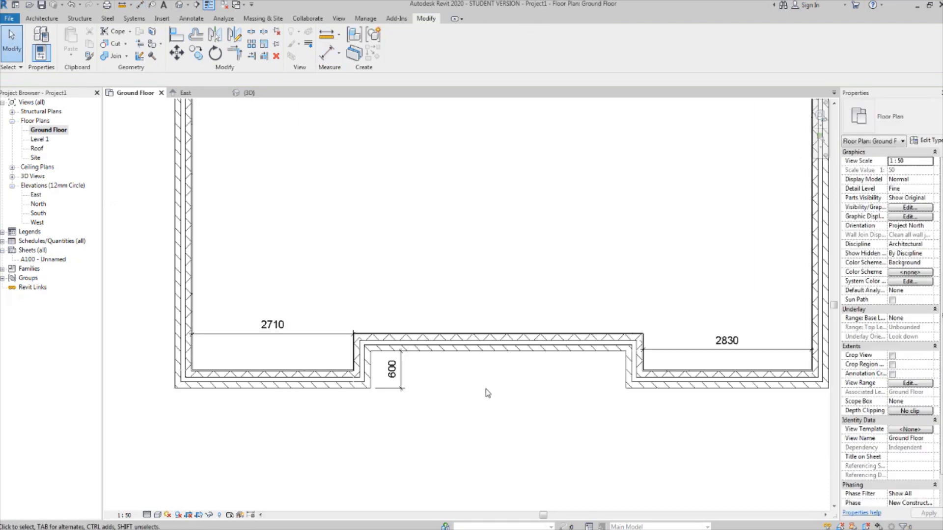
click(325, 340)
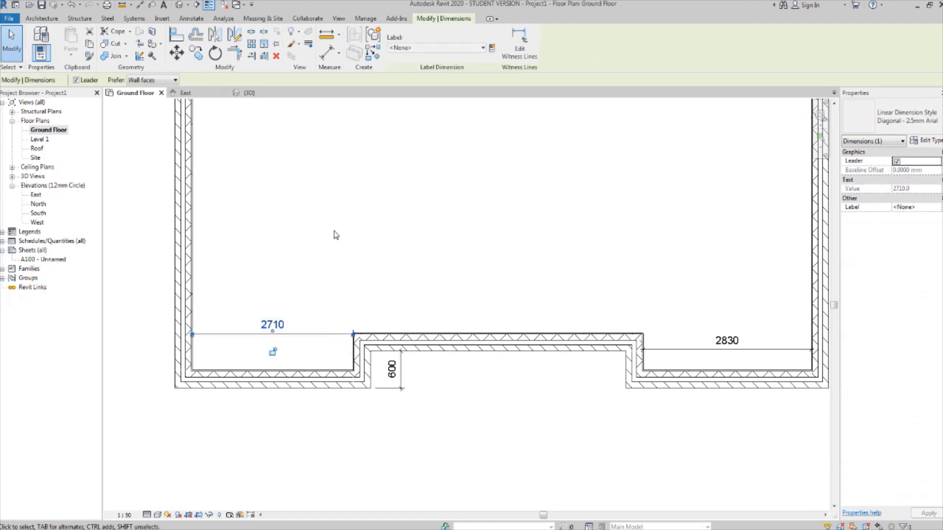
key(Escape)
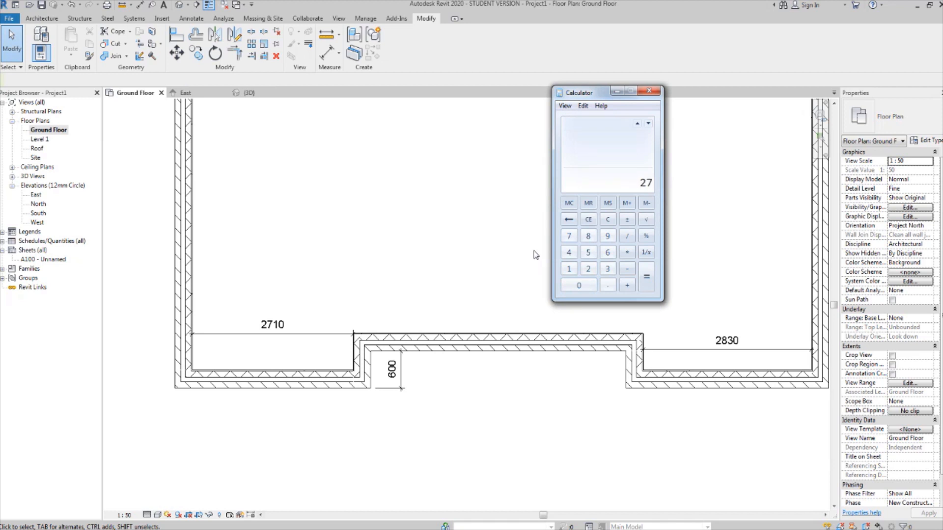
text(0 + 2830)
key(Return)
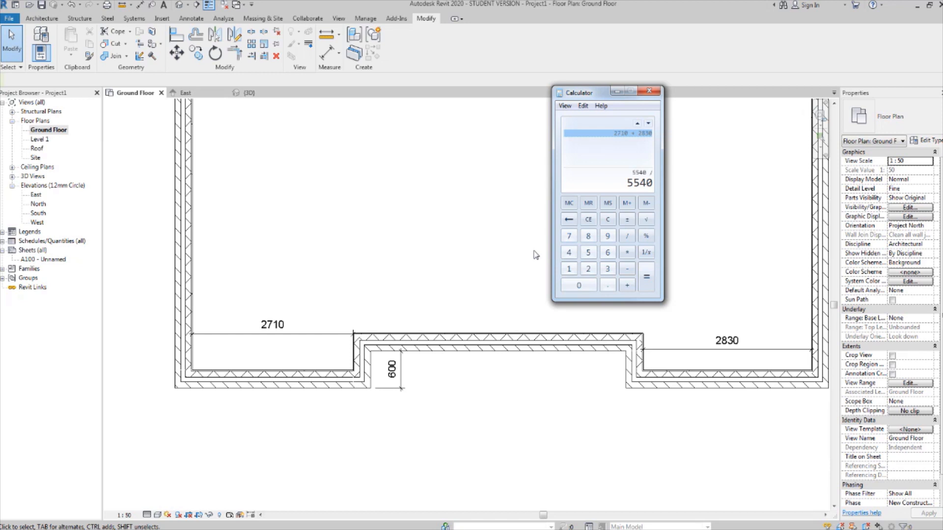
text(2)
key(Return)
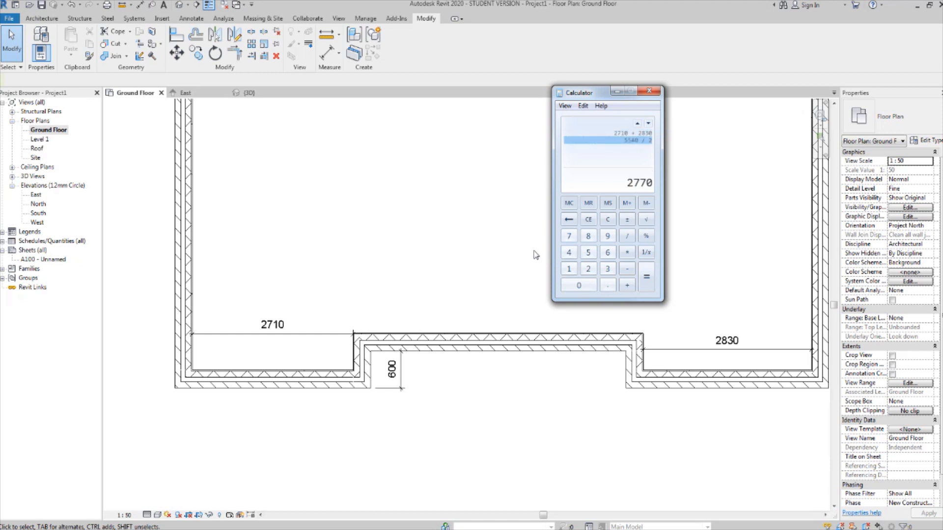
click(658, 91)
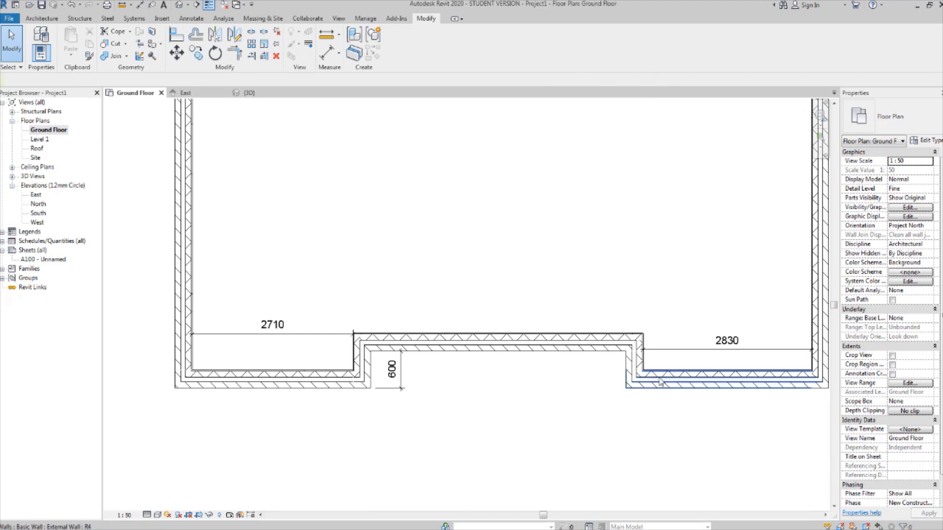
Select the recess's right return wall and set its dimension to the right side wall to 2770 mm
click(638, 361)
click(727, 343)
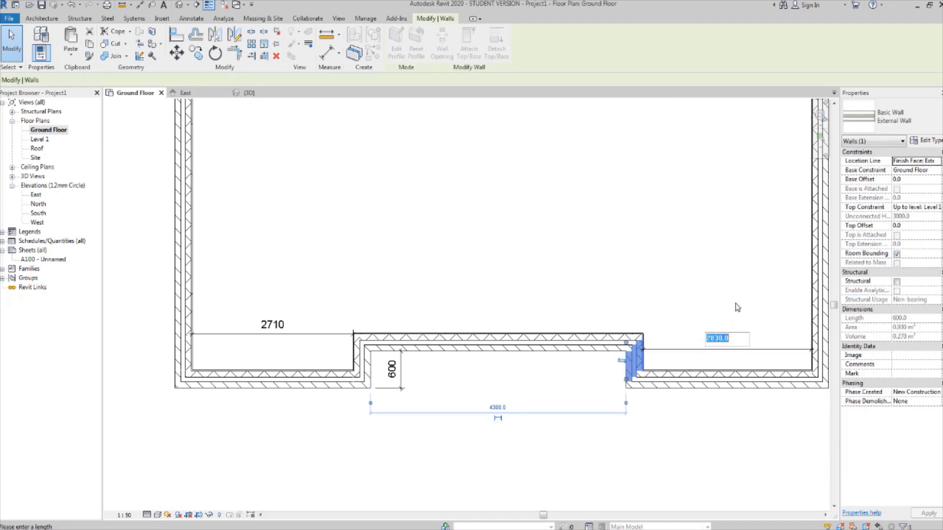
text(2770)
key(Return)
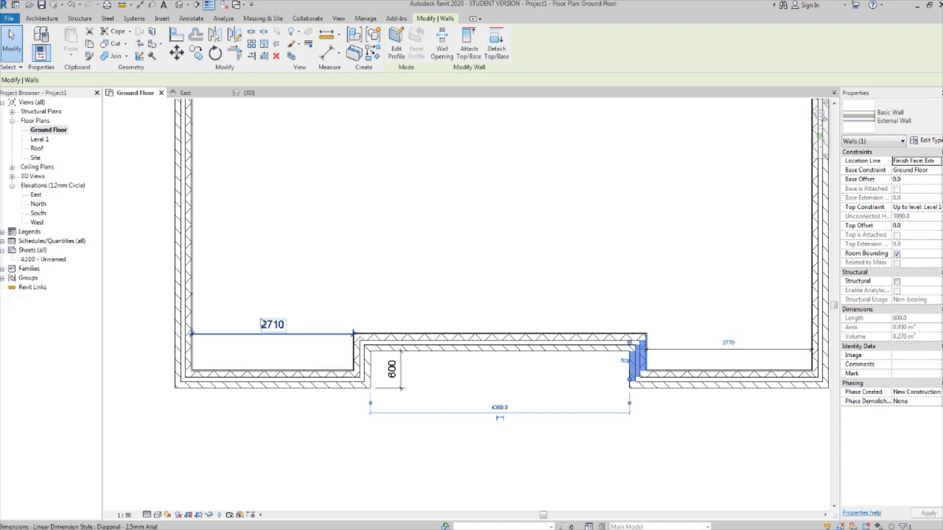
Select the recess's left return wall, set its dimension to the left side wall to 2770 mm, and clear the selection
click(357, 363)
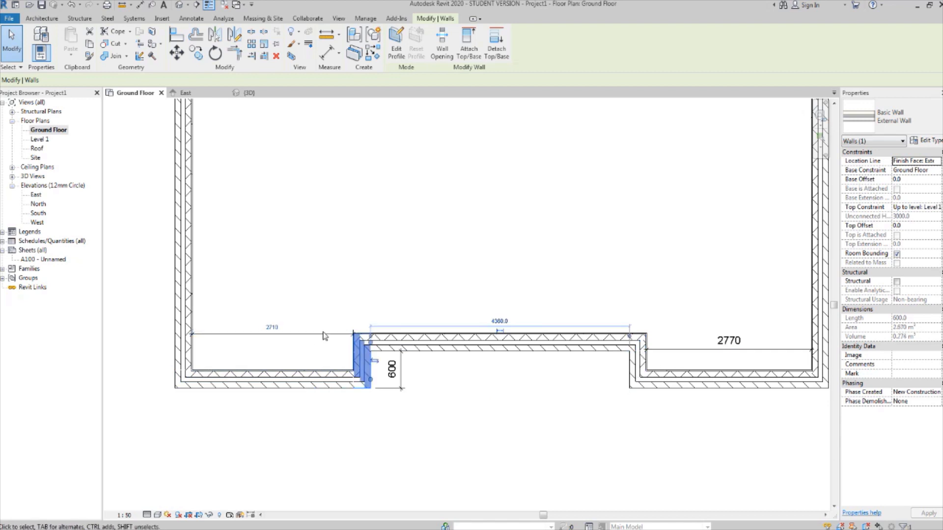
click(272, 327)
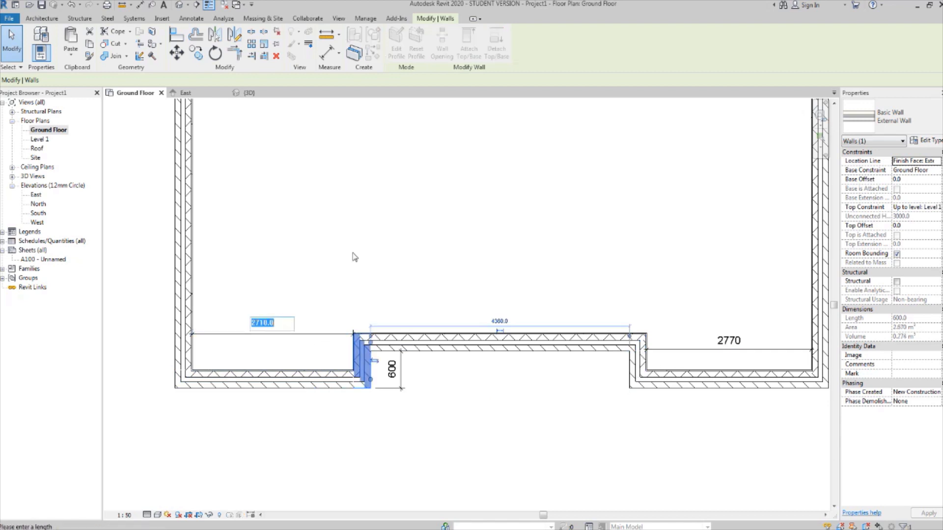
text(2770)
key(Return)
click(446, 227)
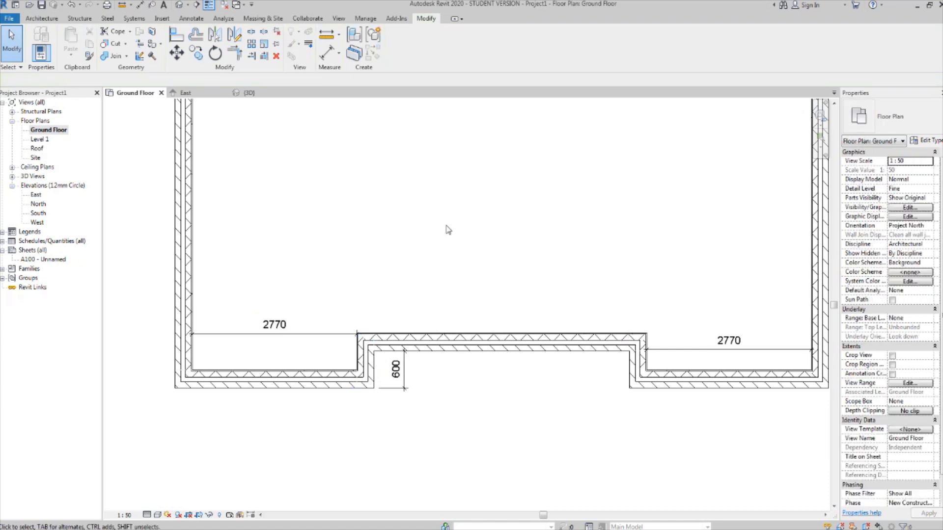
Select all eight ground-floor external walls, leaving the dimensions out of the selection, and copy them to the clipboard
scroll(474, 252, down, 3)
scroll(486, 329, up, 2)
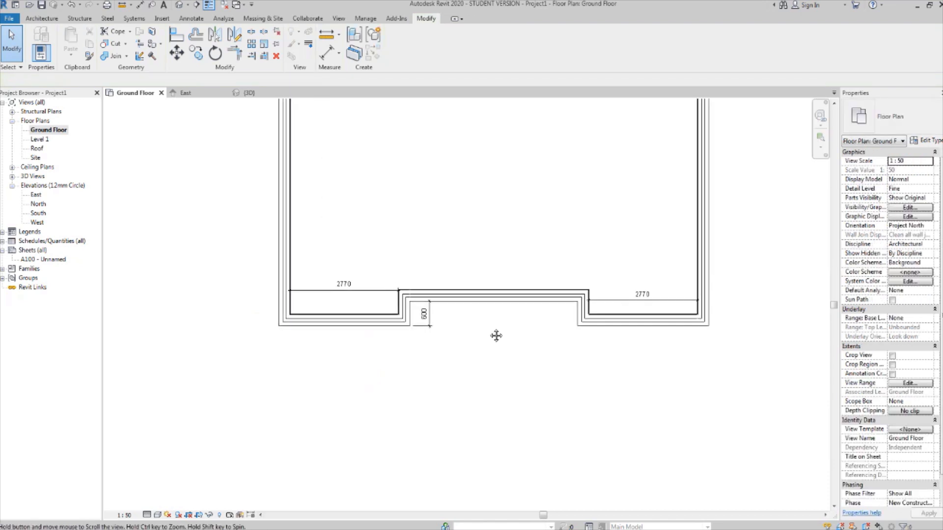
scroll(509, 348, down, 3)
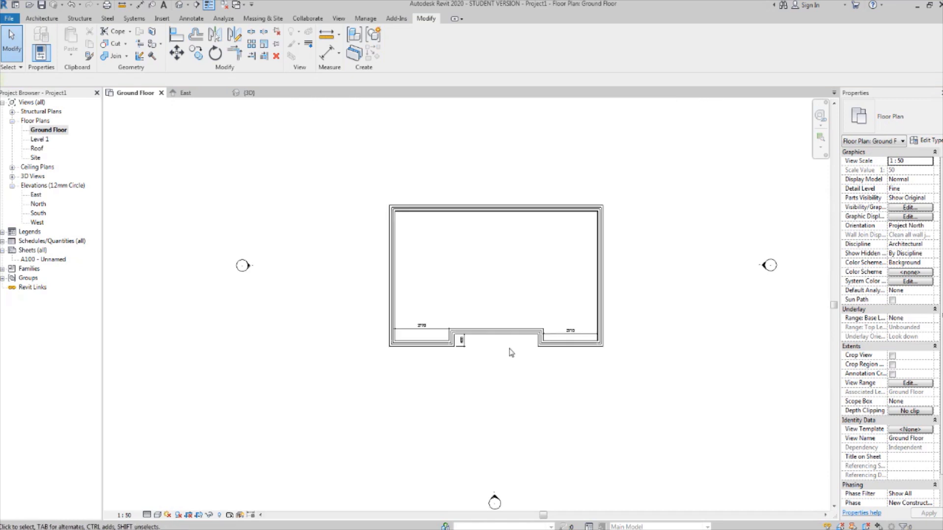
scroll(625, 385, up, 1)
scroll(498, 363, up, 2)
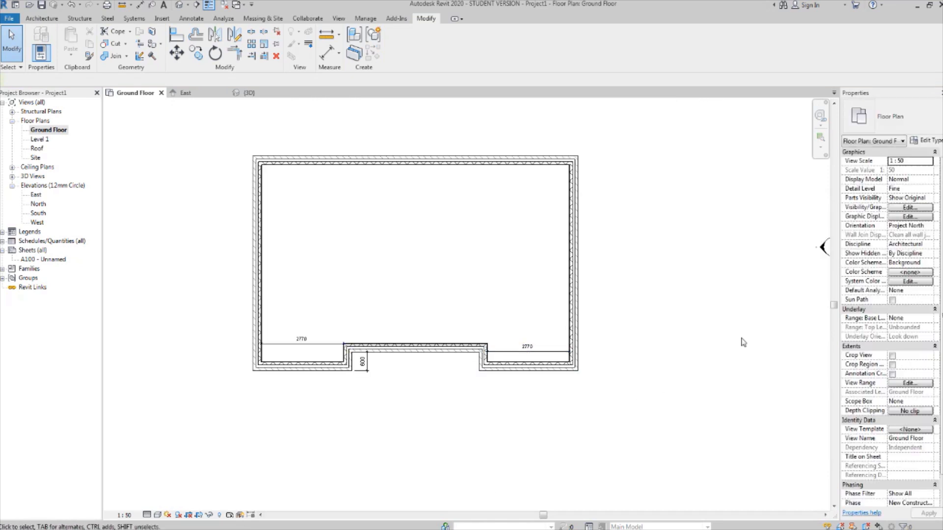
scroll(598, 354, down, 2)
drag(414, 171, 353, 162)
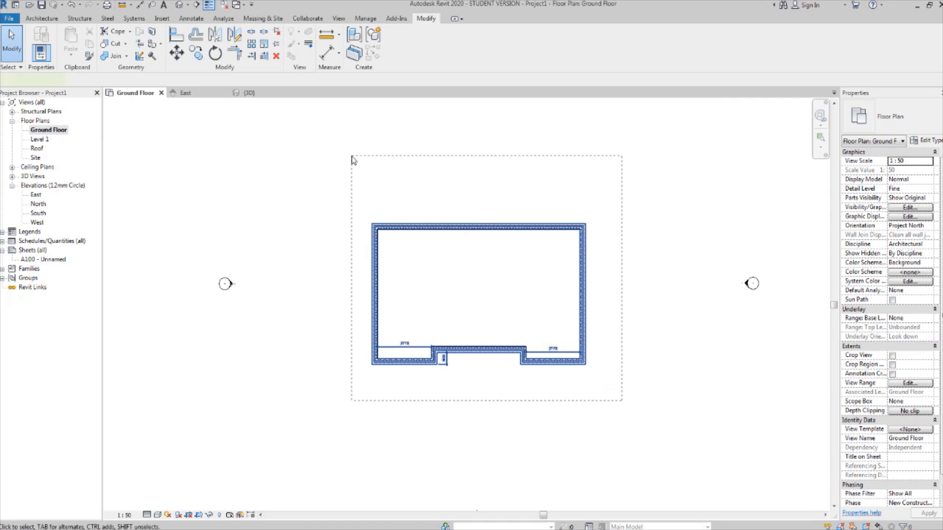
scroll(491, 309, up, 3)
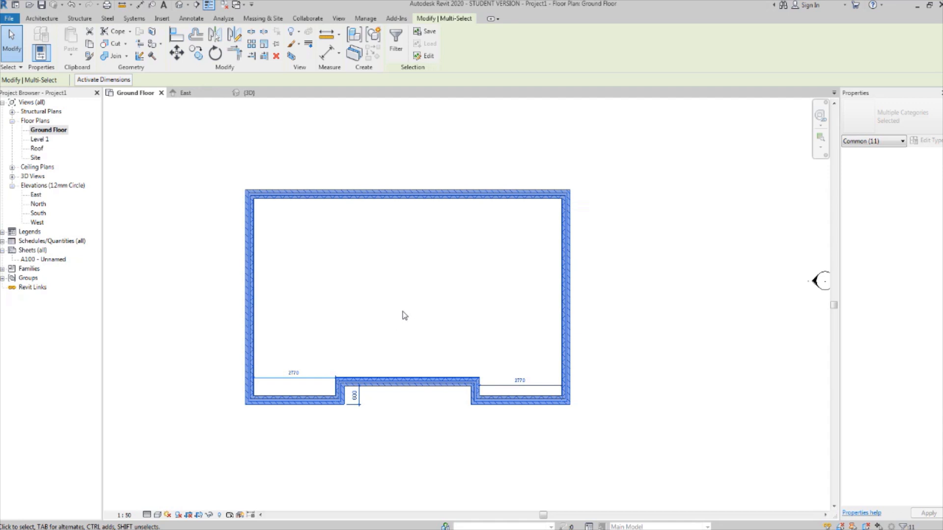
scroll(491, 368, up, 1)
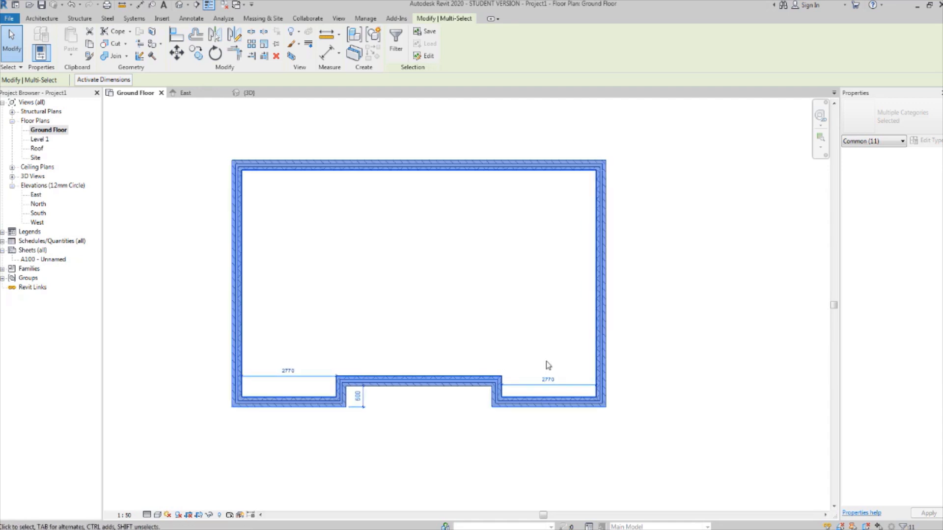
shift+click(550, 384)
shift+click(361, 408)
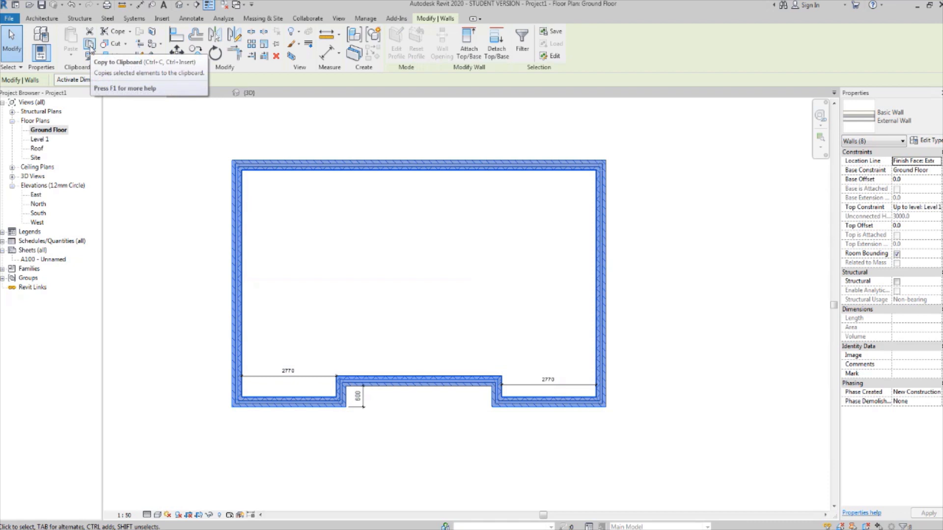
click(90, 45)
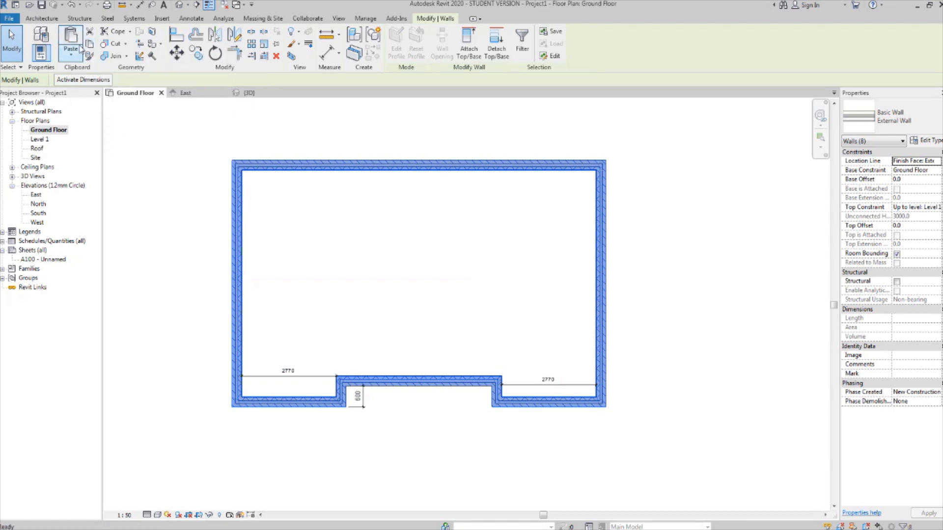
Paste the copied external walls aligned to selected levels, with Level 1 as the target level
click(71, 53)
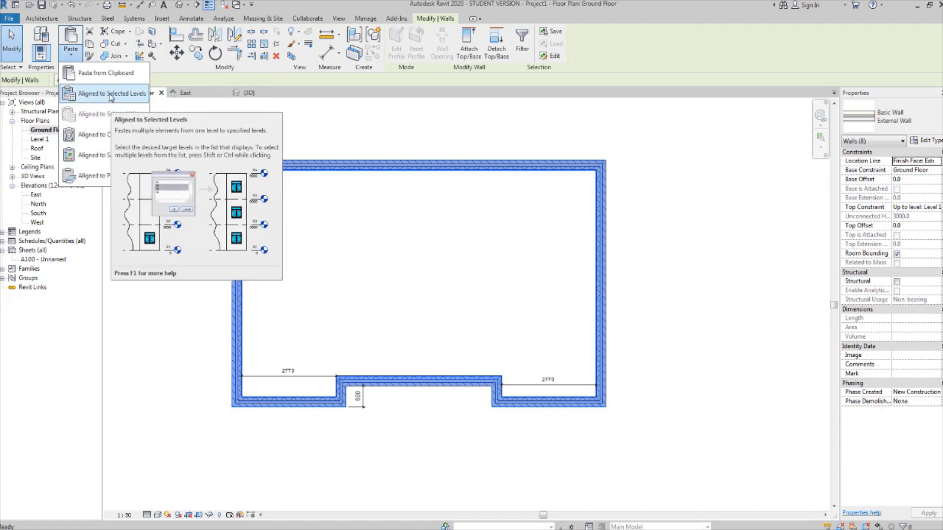
click(111, 95)
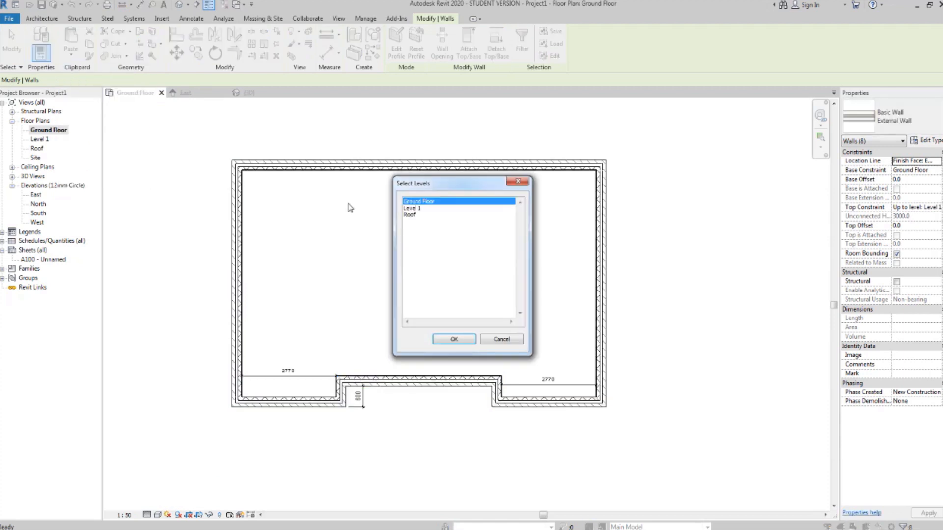
click(419, 209)
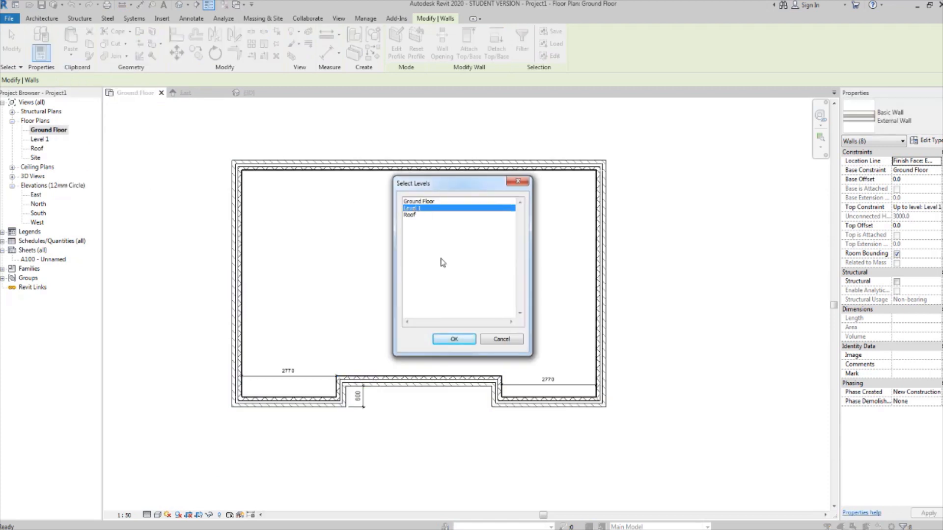
click(456, 338)
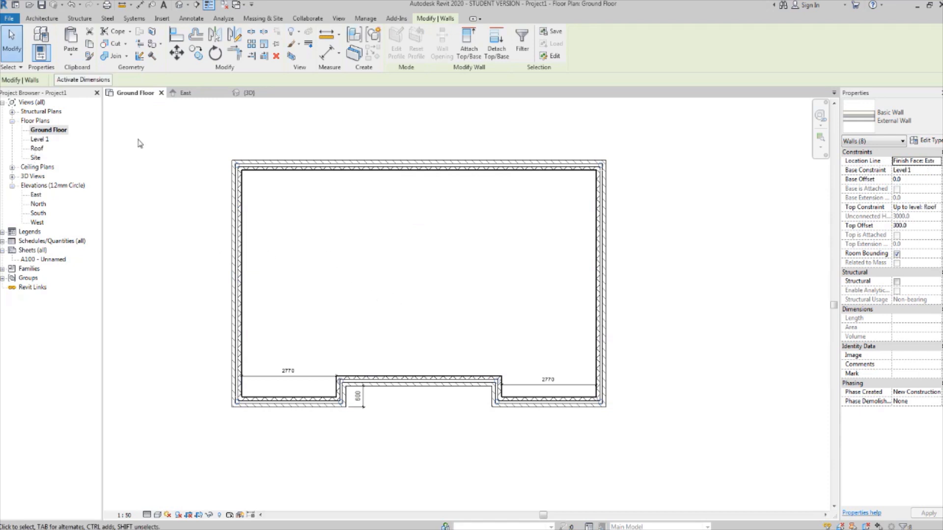
Open the default 3D view and orbit around to the front of the house to check the walls
click(179, 5)
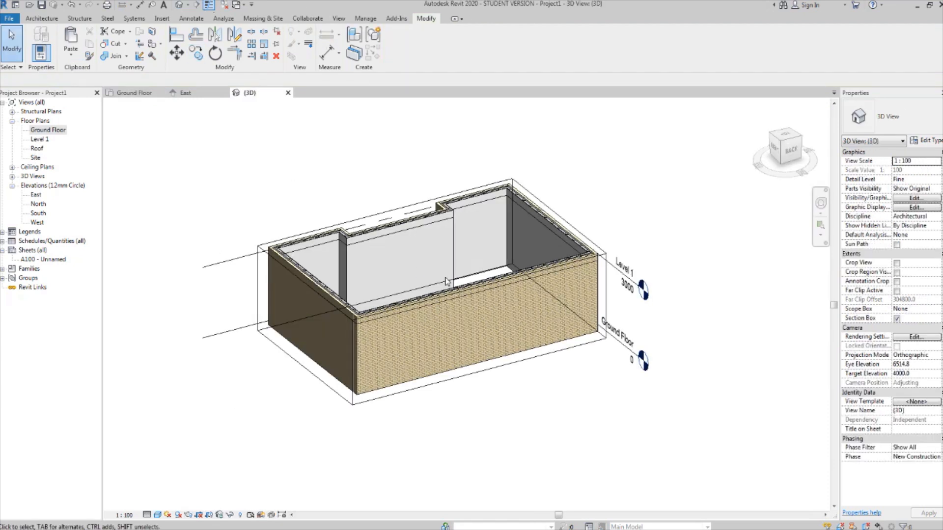
shift+middle_drag(362, 332, 739, 337)
middle_drag(616, 380, 610, 421)
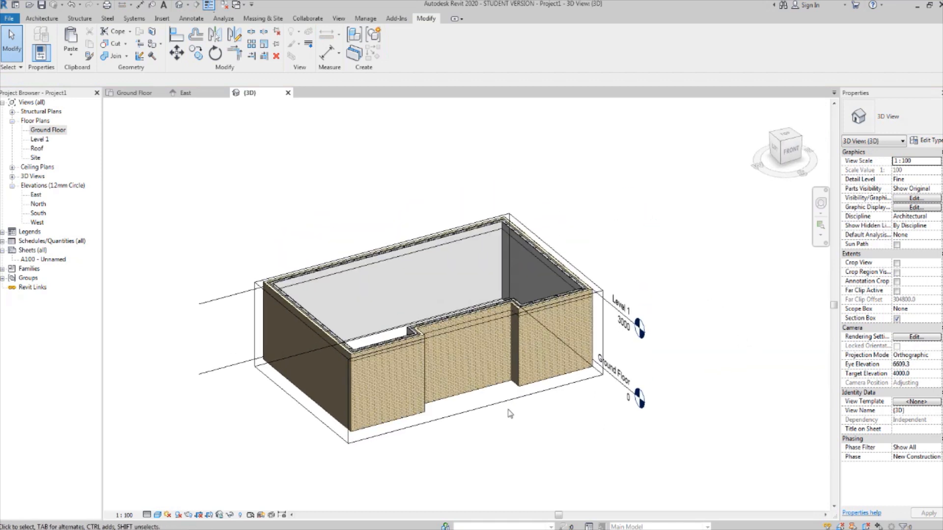
Raise the top of the section box until the Level 1 walls show, and clear the selection
click(507, 402)
drag(430, 287, 433, 155)
shift+middle_drag(502, 262, 544, 322)
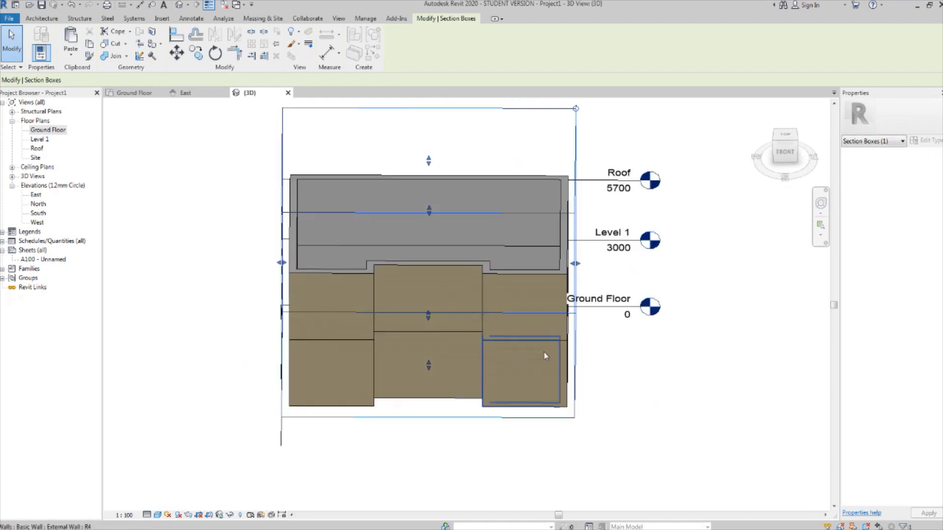
shift+middle_drag(544, 357, 479, 304)
scroll(509, 247, down, 1)
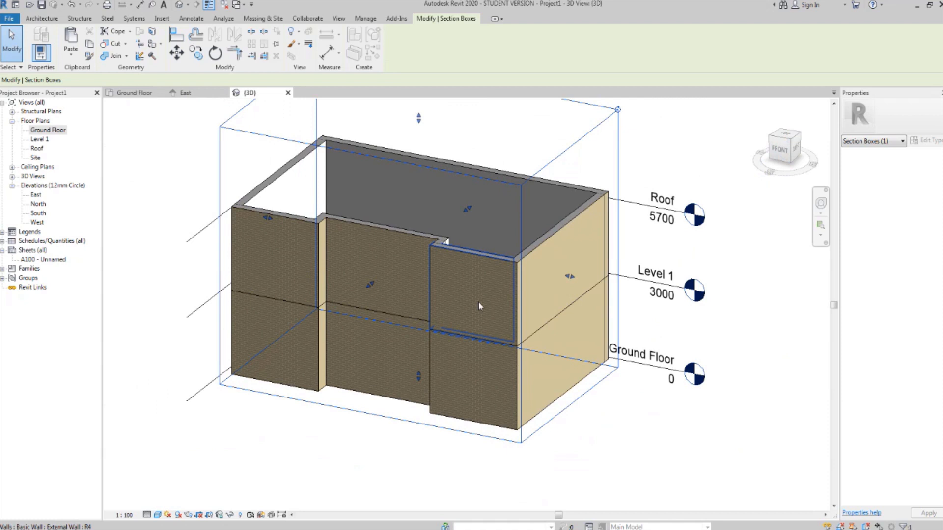
click(686, 235)
shift+middle_drag(686, 235, 695, 269)
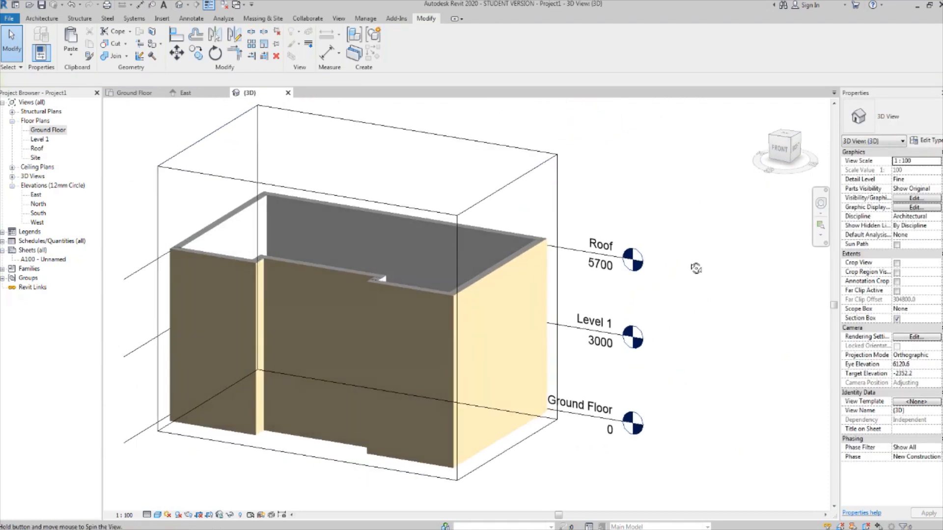
Preview the reference house photo to compare its proportions with the two-storey walls
middle_drag(543, 340, 604, 278)
middle_drag(536, 269, 536, 296)
middle_drag(447, 328, 441, 349)
mouse_move(226, 528)
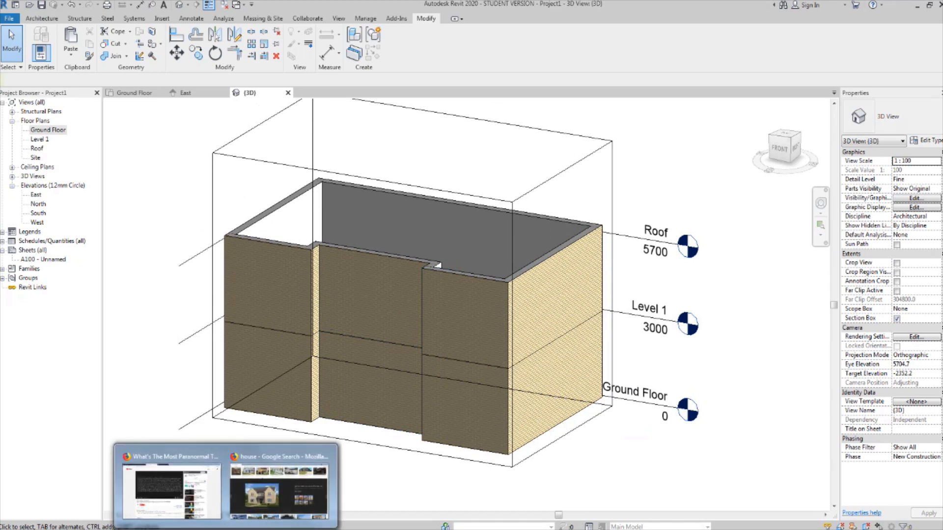
mouse_move(258, 511)
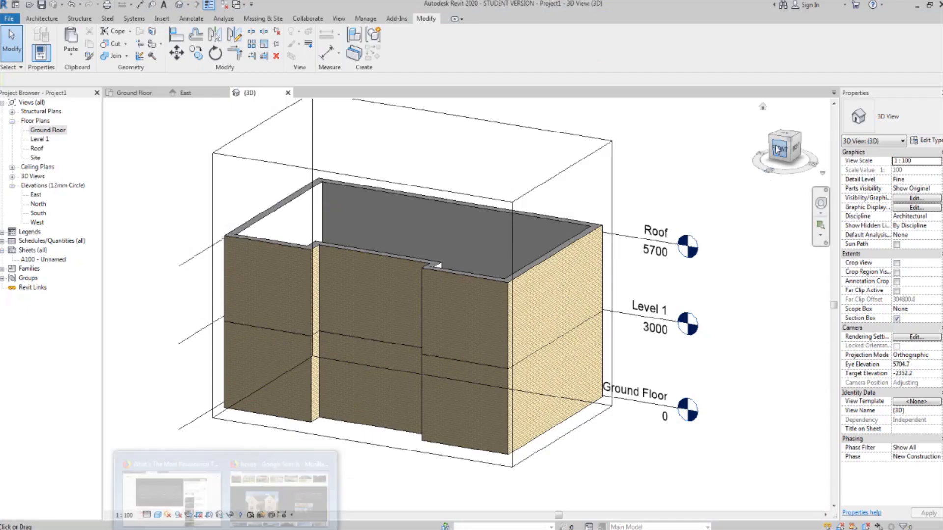
Select all the pasted Level 1 external walls from the front of the house and delete them
scroll(461, 181, down, 3)
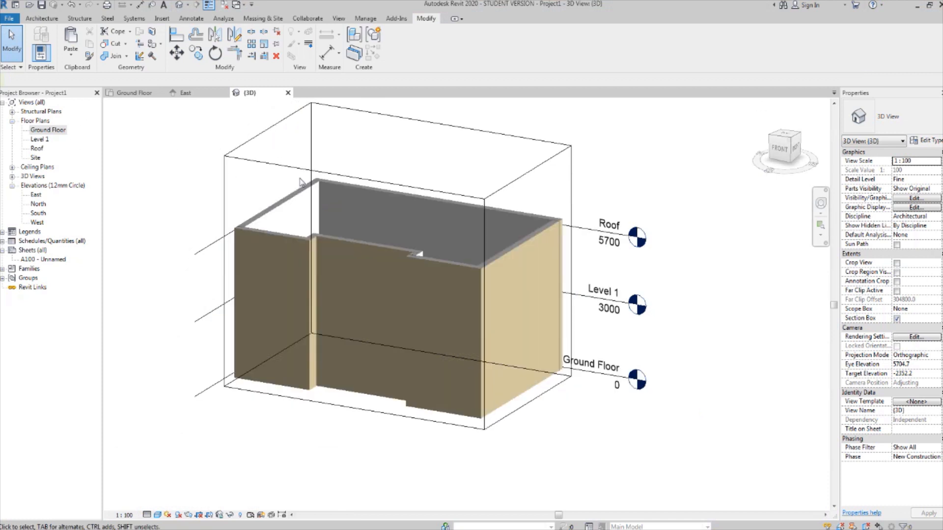
shift+middle_drag(413, 220, 558, 177)
scroll(531, 256, up, 2)
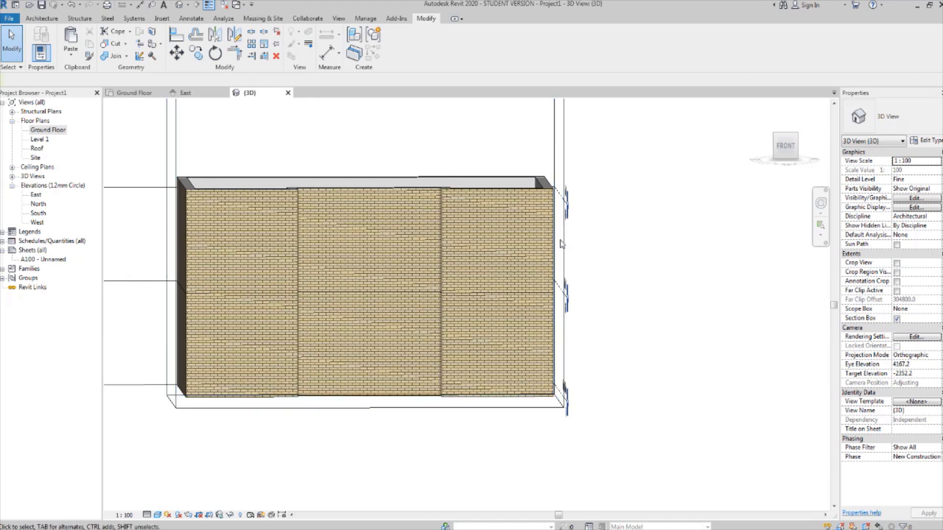
click(191, 239)
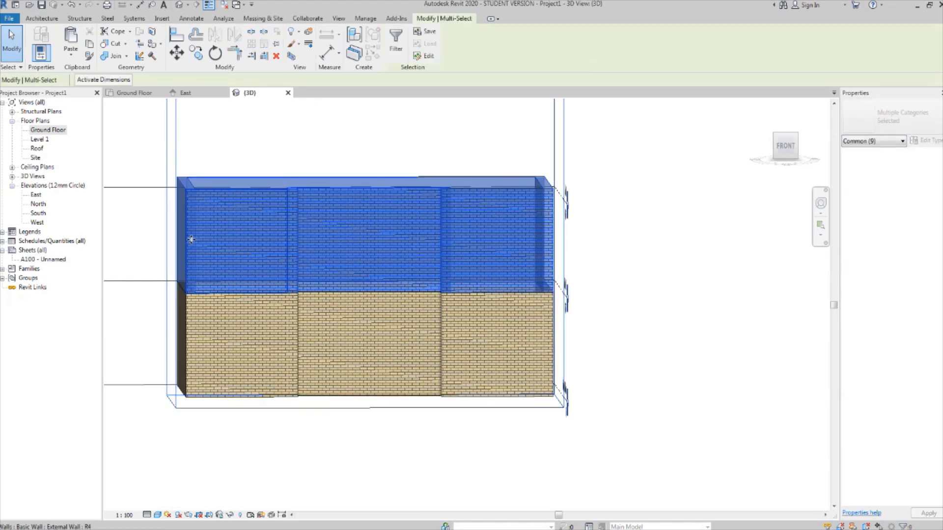
key(Delete)
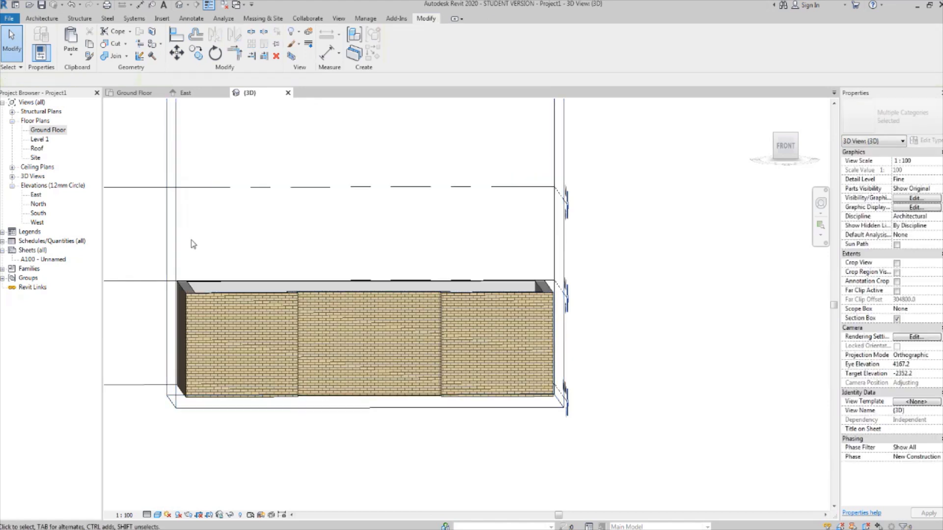
shift+middle_drag(516, 206, 592, 259)
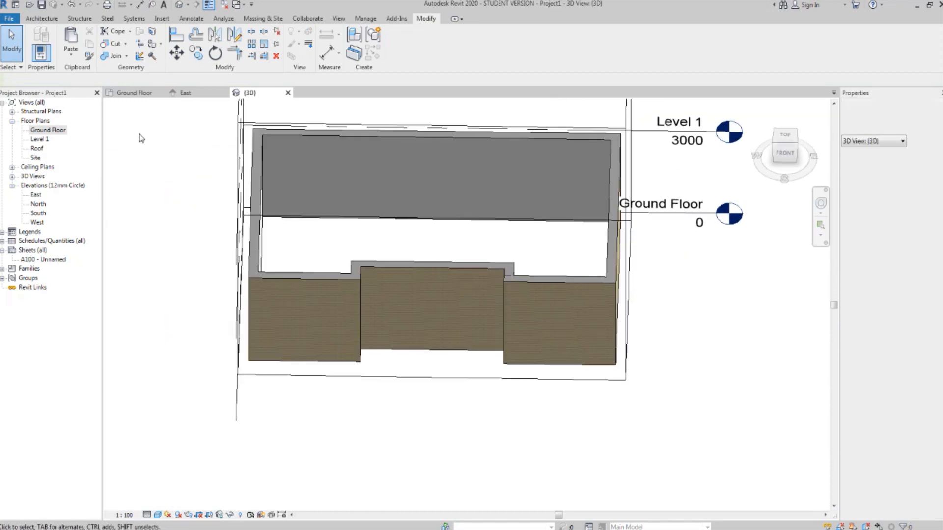
In the Ground Floor plan, select the right side wall and the recess's right return wall and nudge both outward to widen the house
double_click(38, 133)
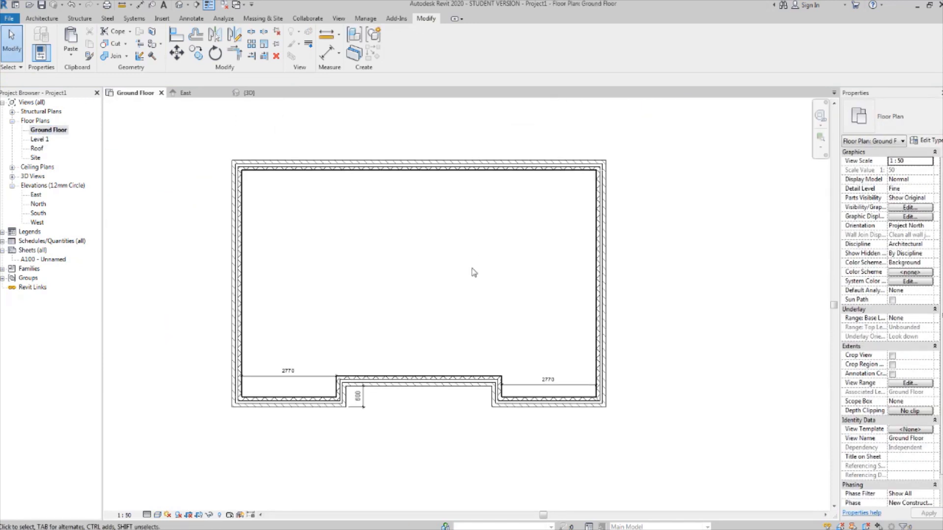
scroll(479, 263, down, 2)
click(589, 243)
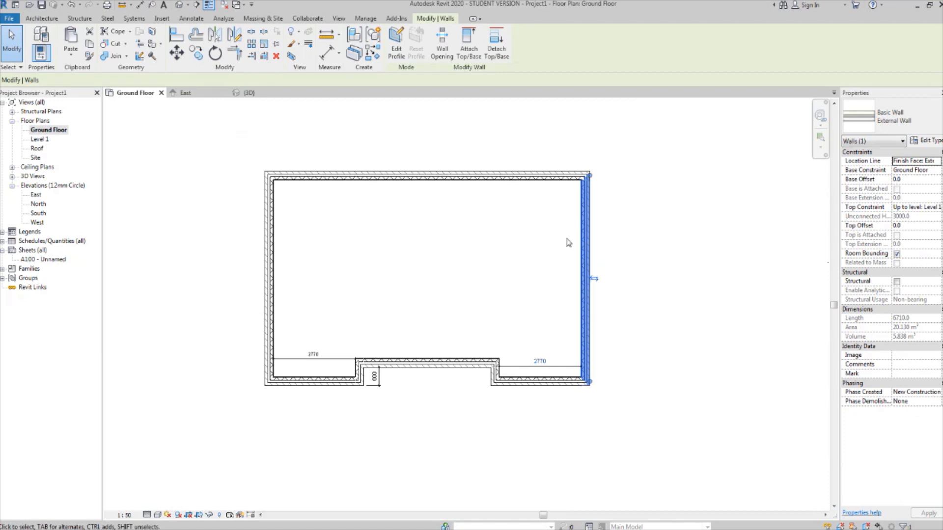
ctrl+click(511, 381)
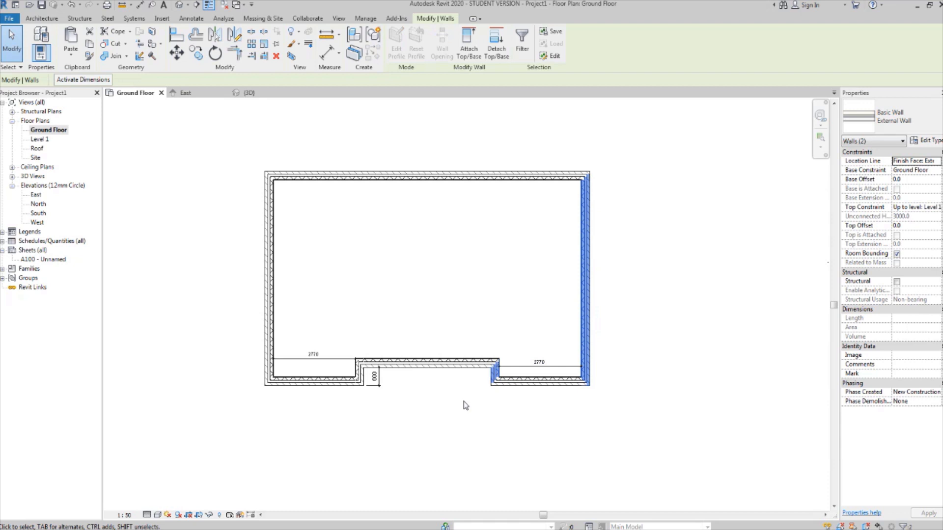
key(Right)
key(Right)
key(Right)
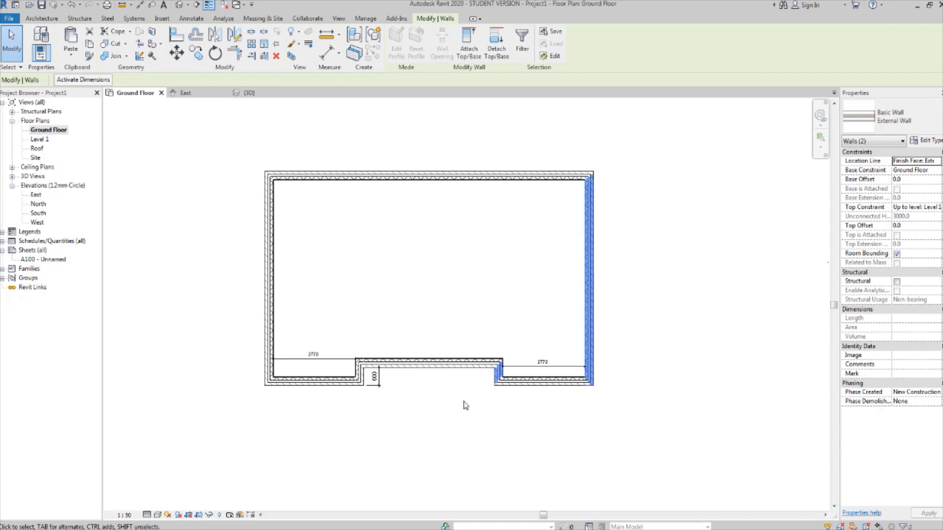
key(Right)
key(Right)
key(Right)
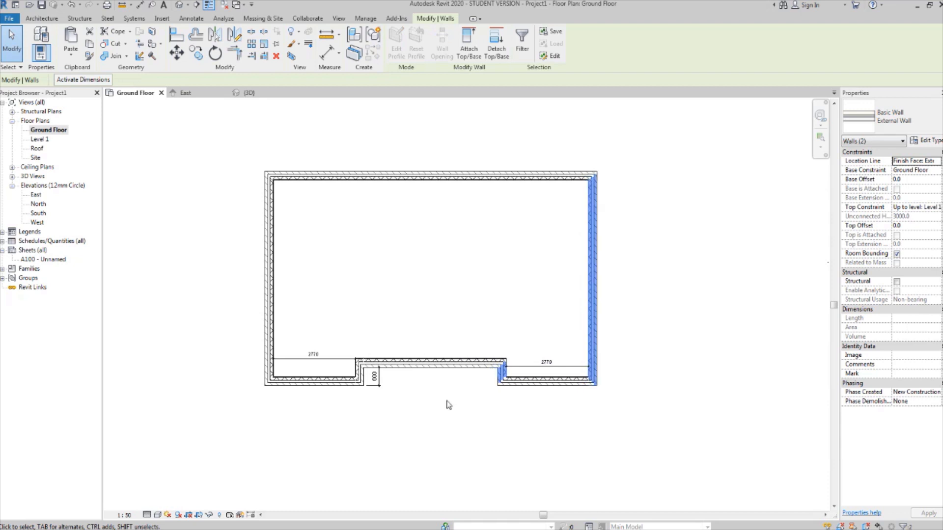
Move the selected right side wall and recess return wall inward to shorten the house, and clear the selection
scroll(443, 391, up, 2)
middle_drag(444, 391, 449, 400)
scroll(449, 400, down, 3)
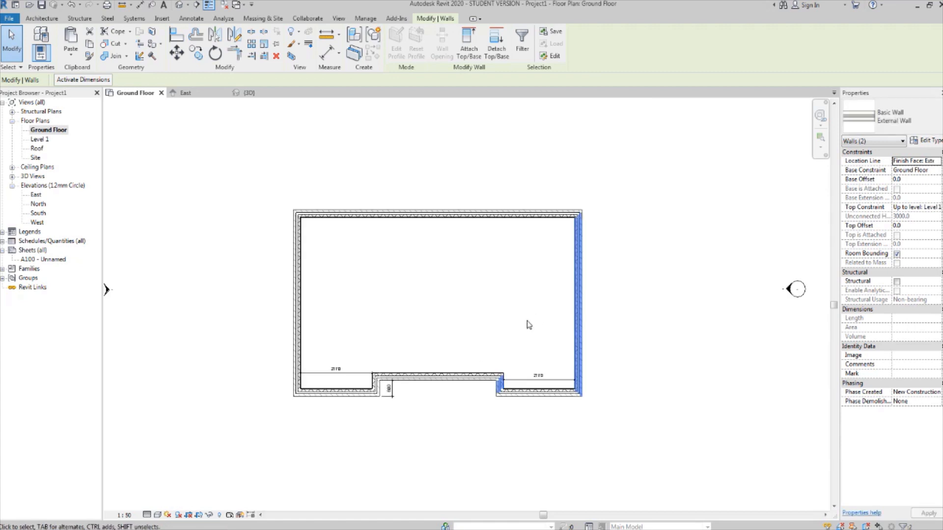
scroll(538, 316, up, 4)
scroll(593, 300, down, 2)
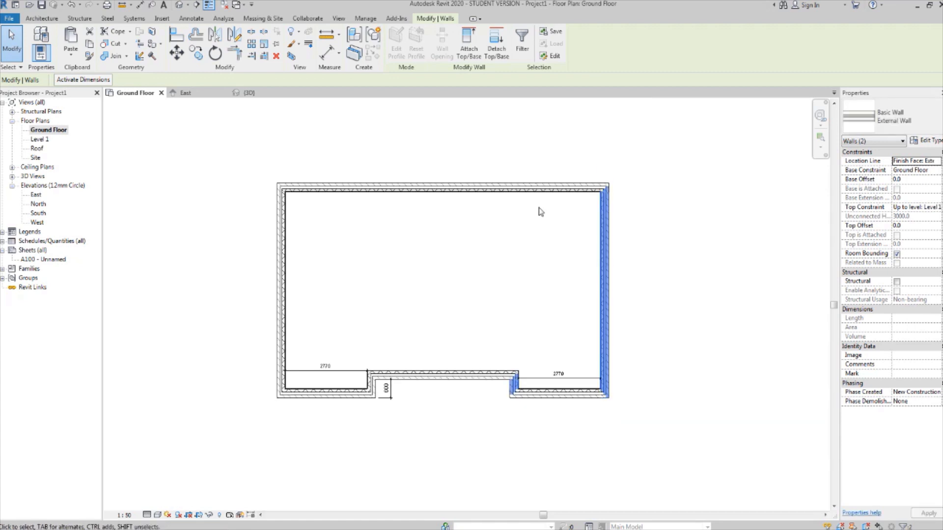
scroll(593, 334, down, 1)
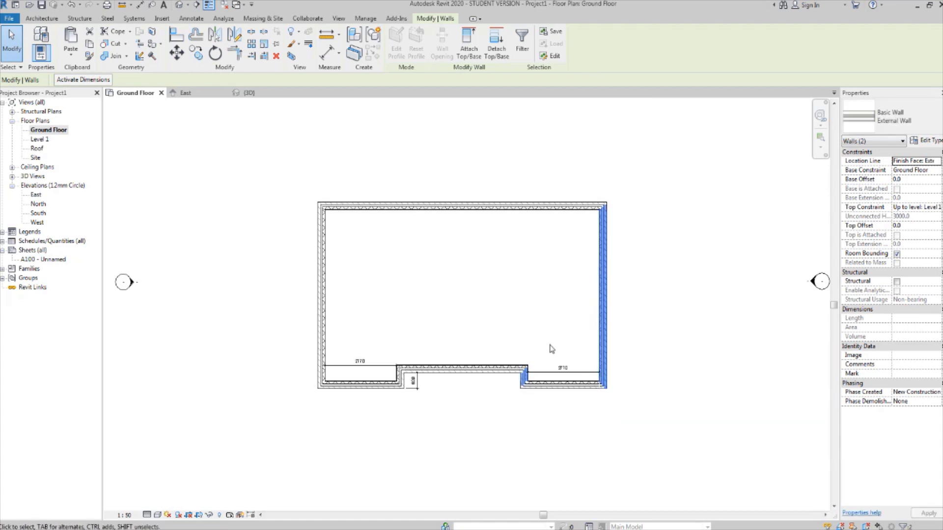
drag(598, 318, 581, 319)
click(632, 304)
scroll(619, 312, down, 3)
scroll(512, 354, up, 5)
middle_drag(476, 372, 423, 386)
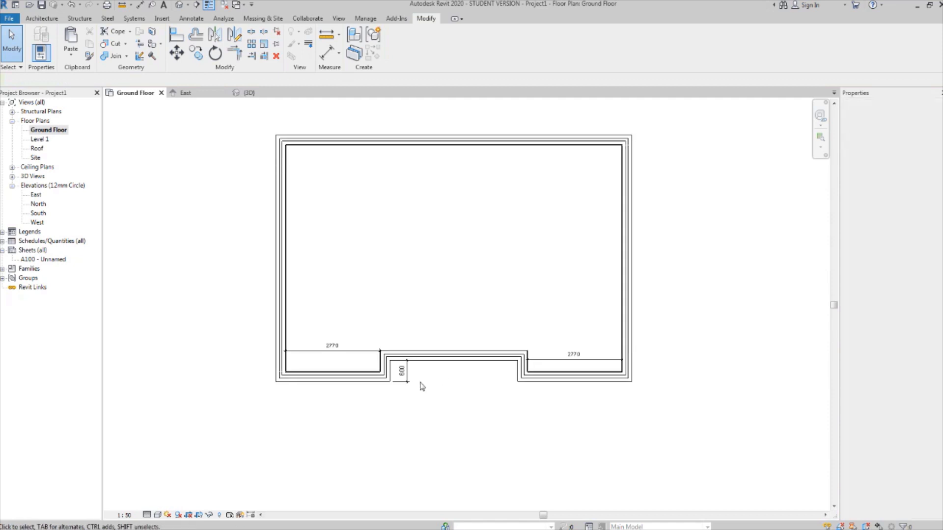
middle_drag(485, 266, 425, 297)
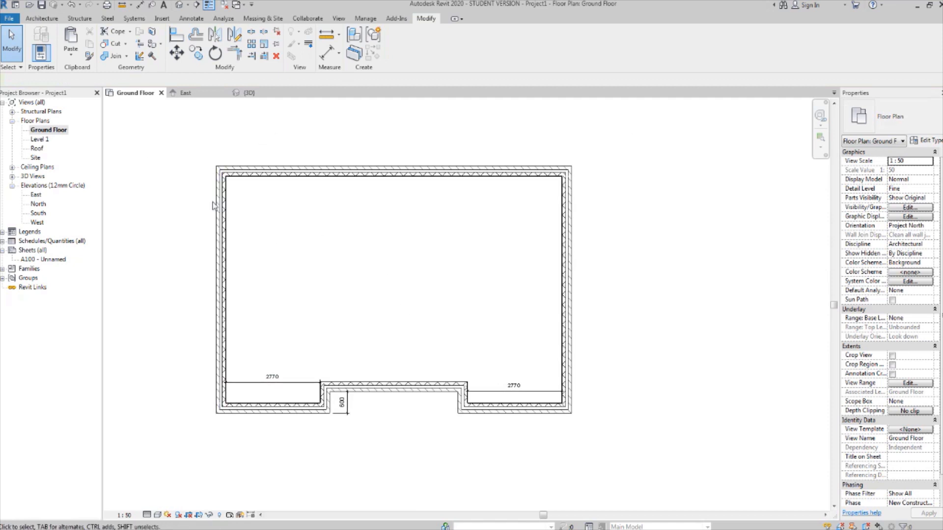
middle_drag(194, 206, 204, 198)
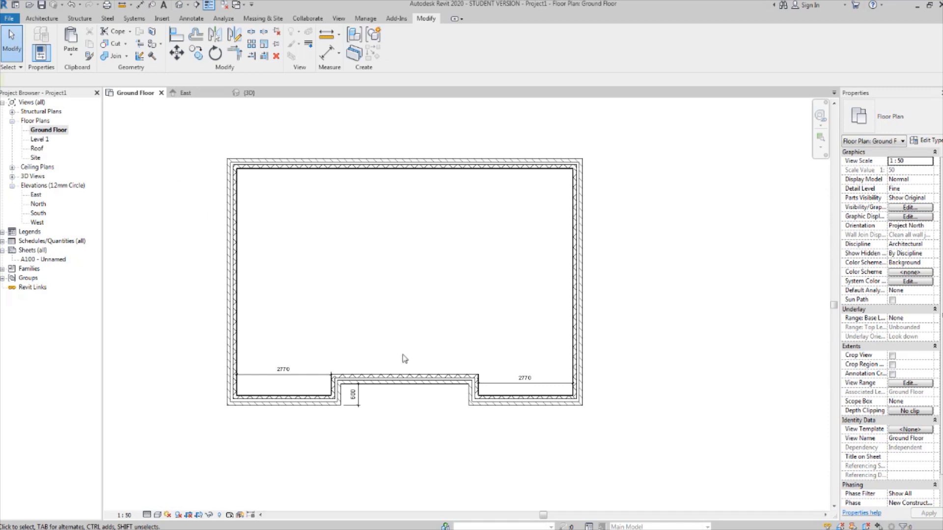
scroll(570, 344, down, 2)
drag(604, 394, 236, 142)
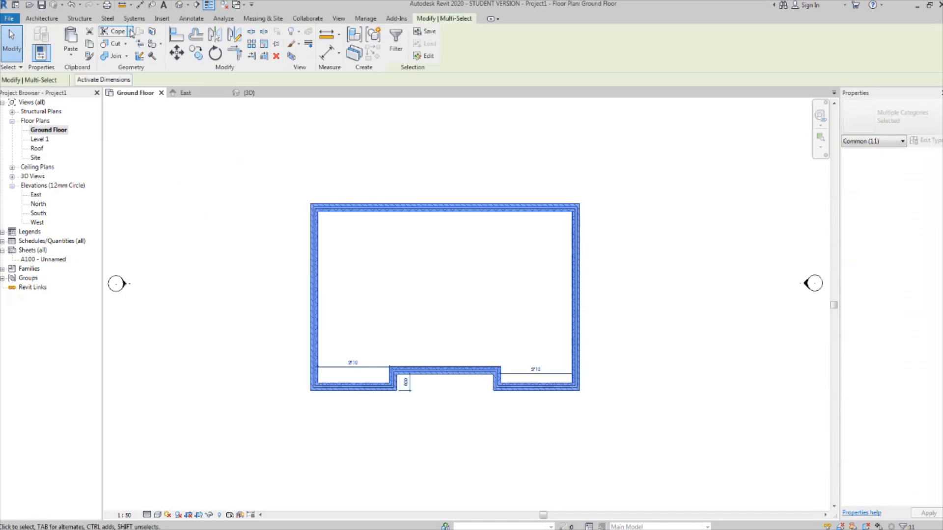
click(72, 59)
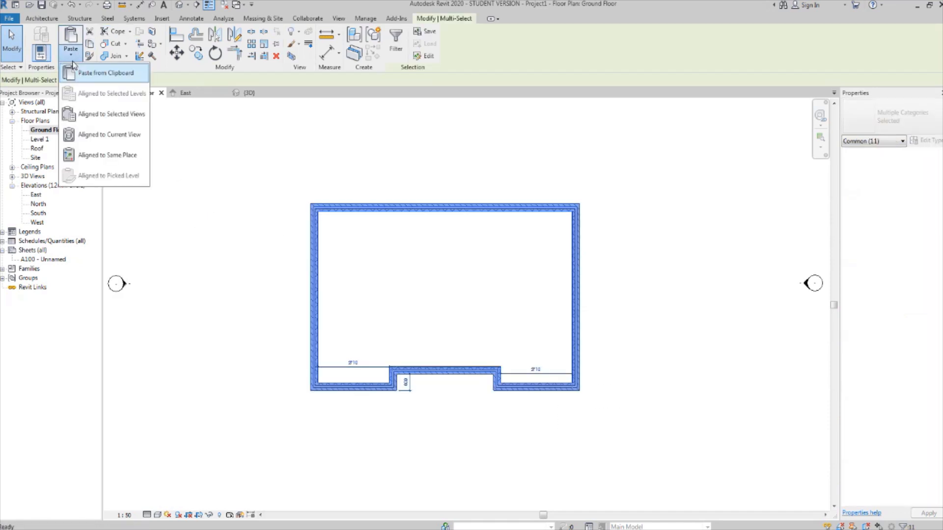
click(118, 115)
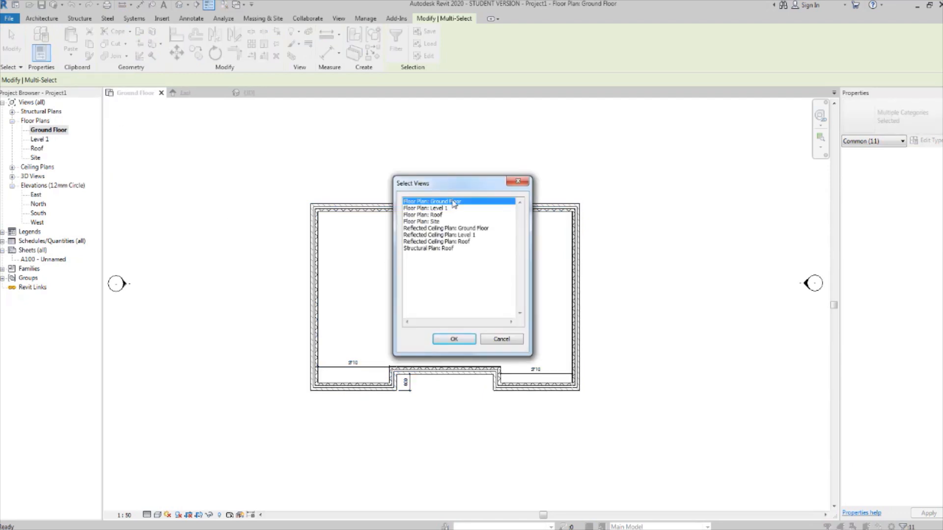
click(518, 181)
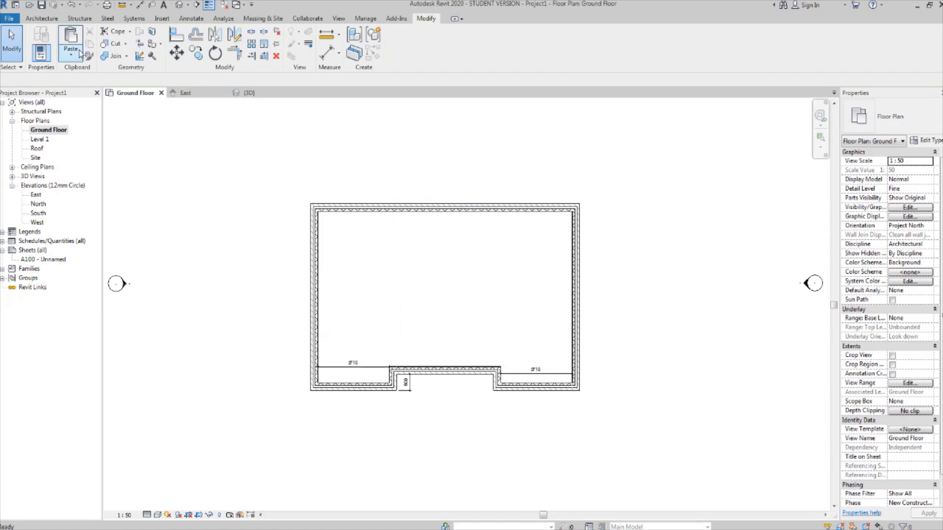
click(70, 53)
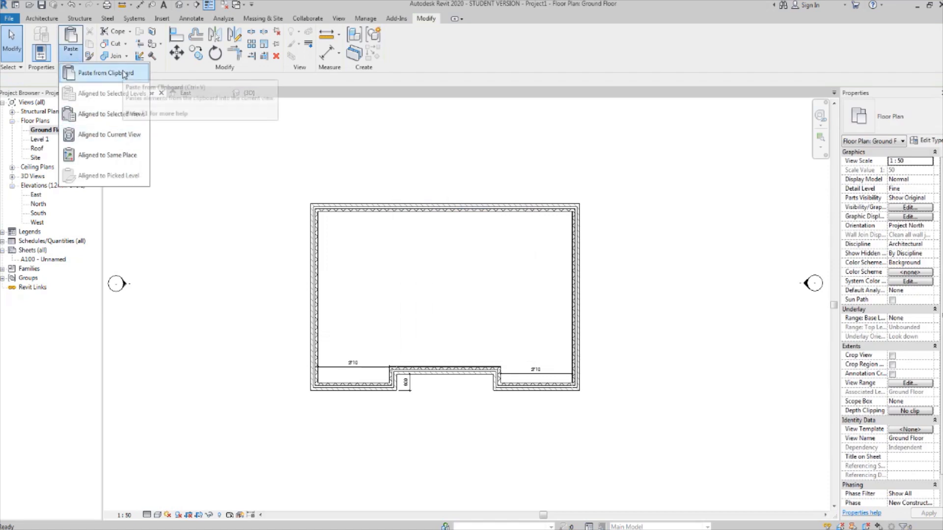
click(516, 246)
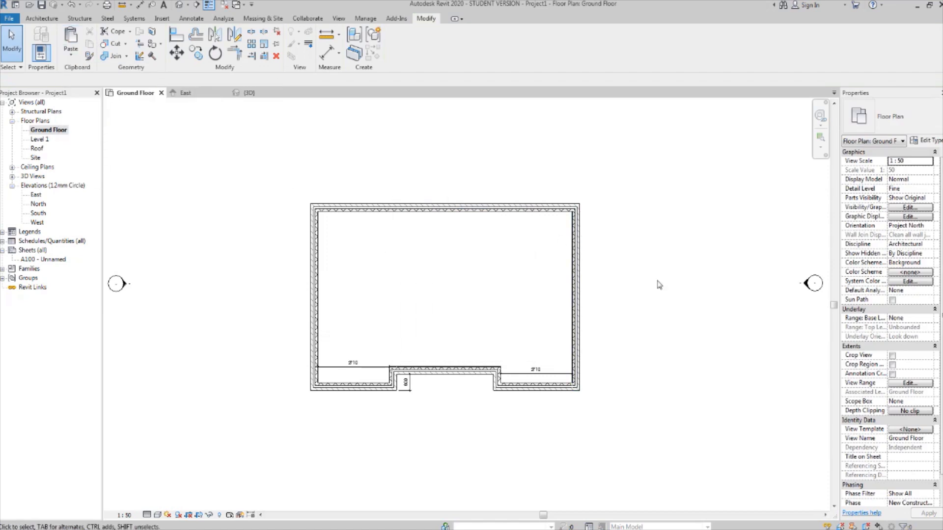
Select the eight ground-floor external walls without the dimensions, and start a paste aligned to selected views
drag(626, 387, 284, 180)
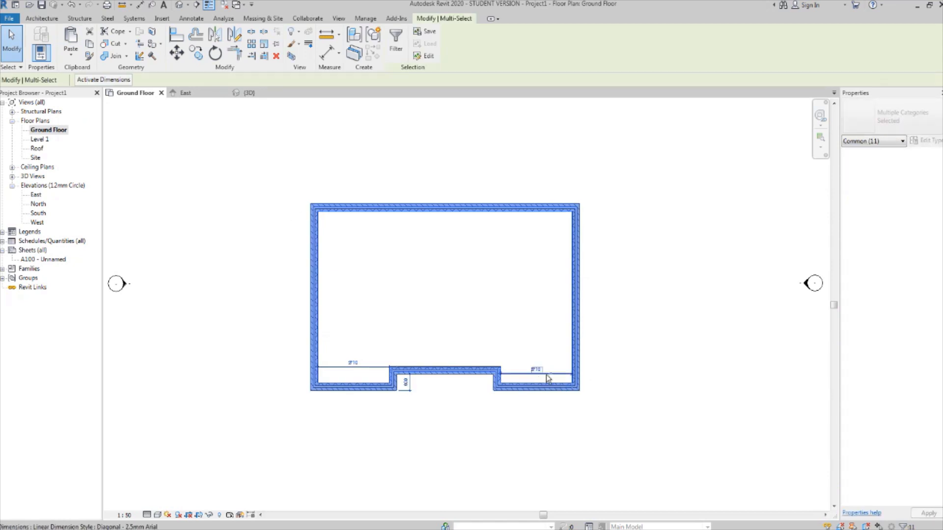
shift+click(404, 387)
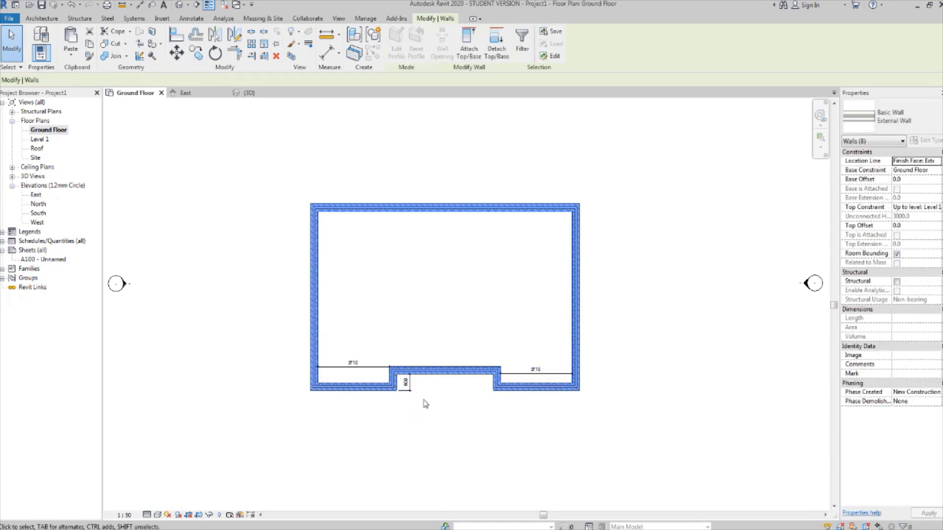
click(69, 58)
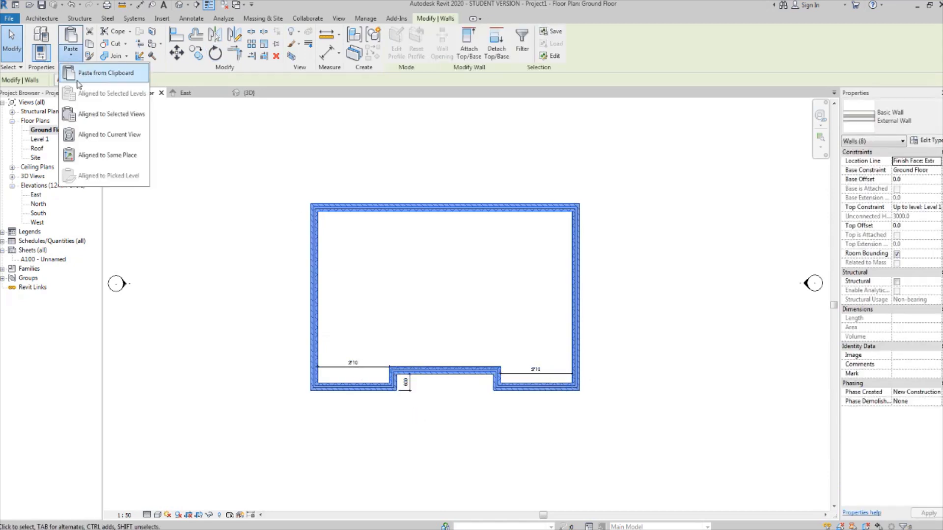
click(130, 118)
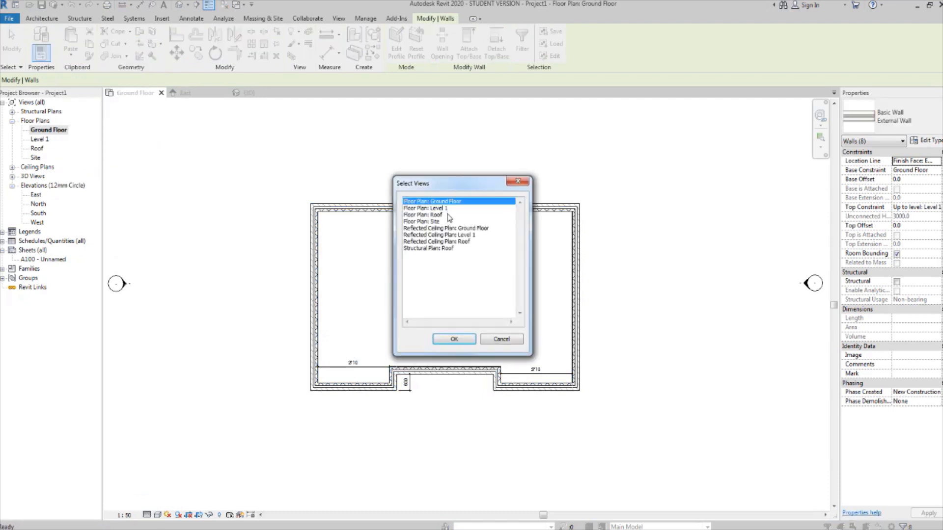
Paste the copied external walls aligned to the Level 1 floor plan and check the building in 3D
click(447, 208)
click(454, 339)
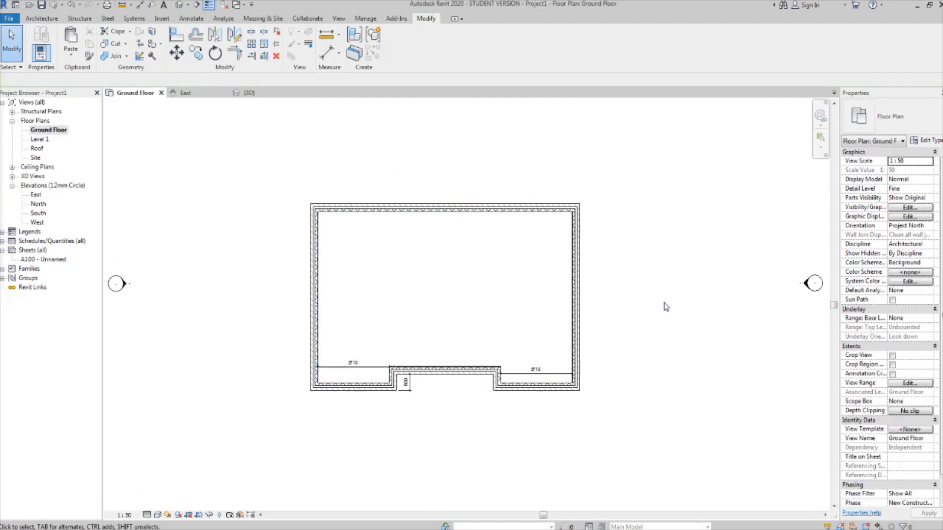
middle_drag(664, 302, 596, 304)
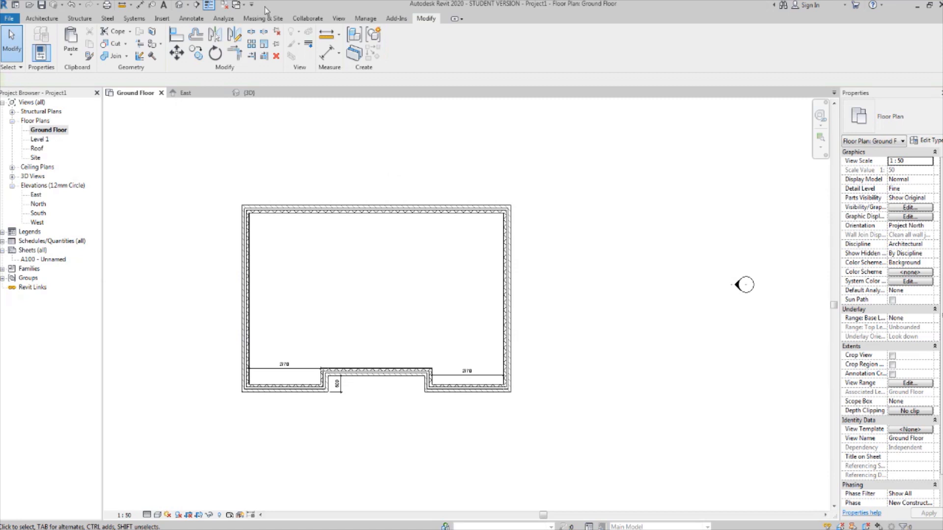
click(179, 5)
shift+middle_drag(462, 315, 538, 324)
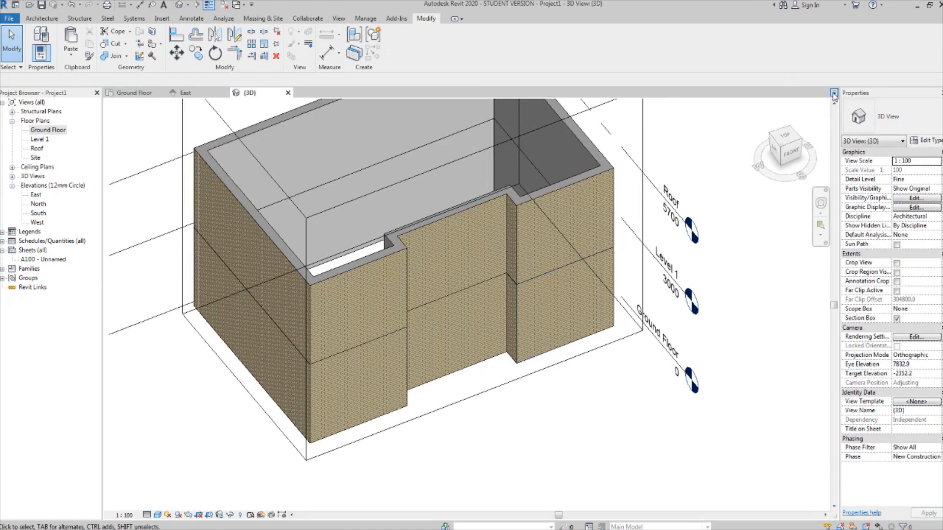
Start the Wall tool on the Ground Floor plan and duplicate the External Wall type as Internal Wall
click(135, 92)
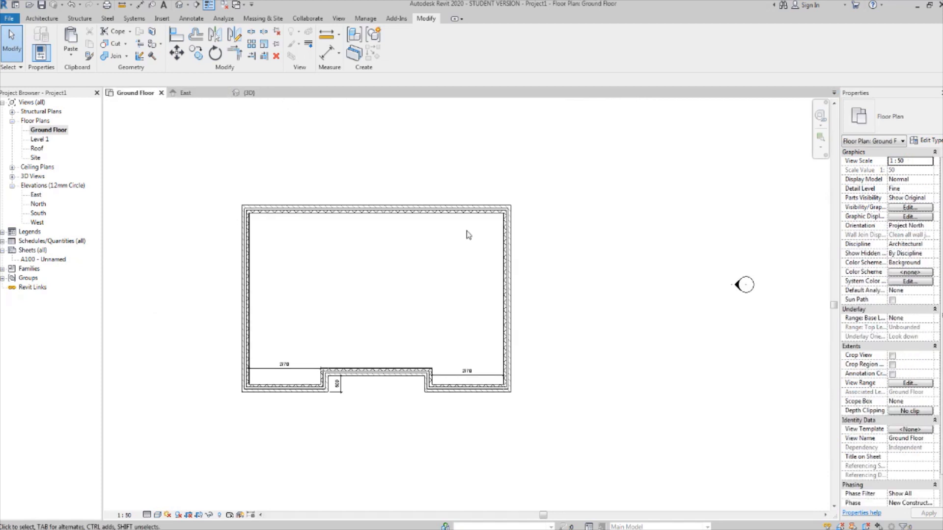
middle_drag(436, 301, 474, 303)
scroll(480, 311, up, 2)
scroll(362, 250, up, 2)
mouse_move(358, 246)
middle_down()
mouse_move(375, 240)
mouse_move(366, 252)
middle_up()
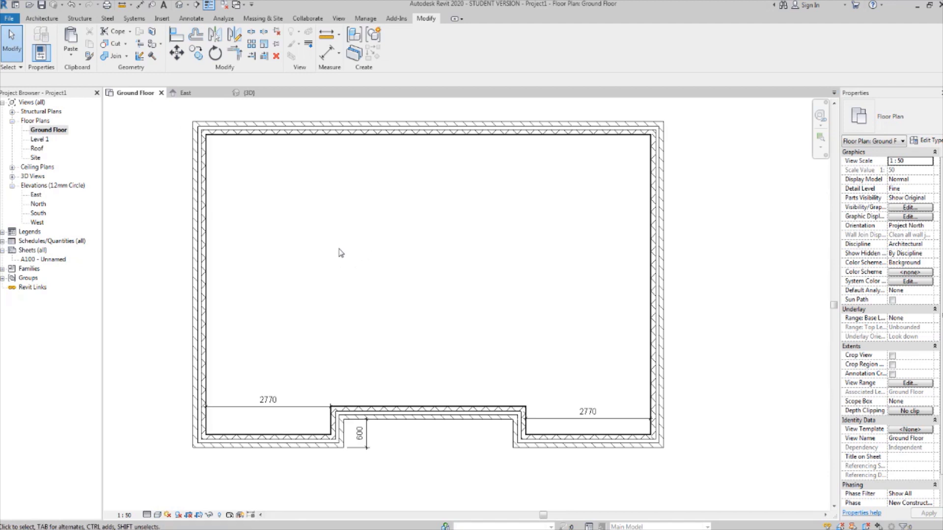
middle_drag(356, 248, 357, 261)
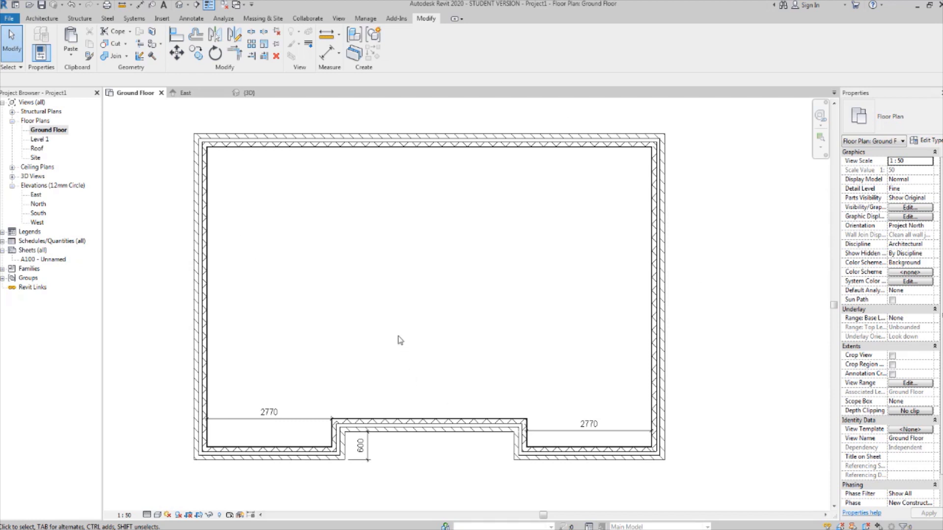
middle_drag(459, 332, 395, 326)
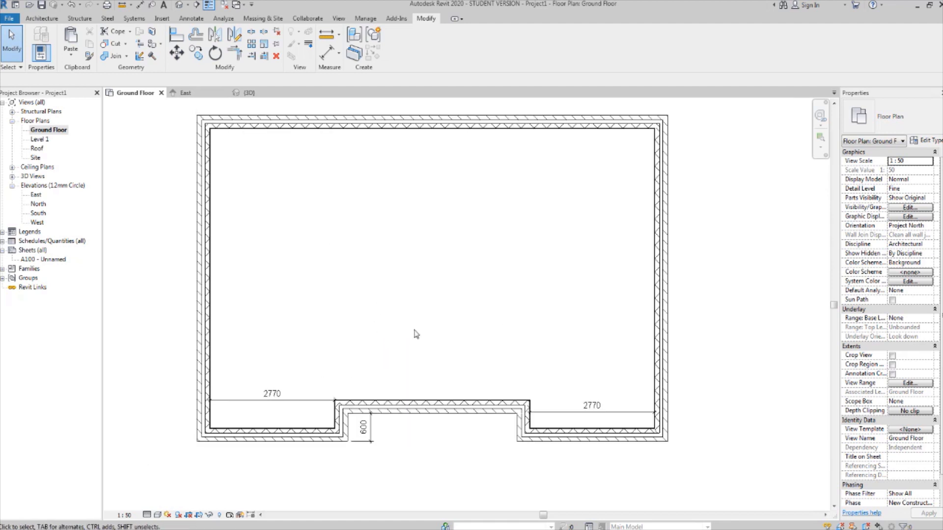
middle_drag(435, 316, 452, 307)
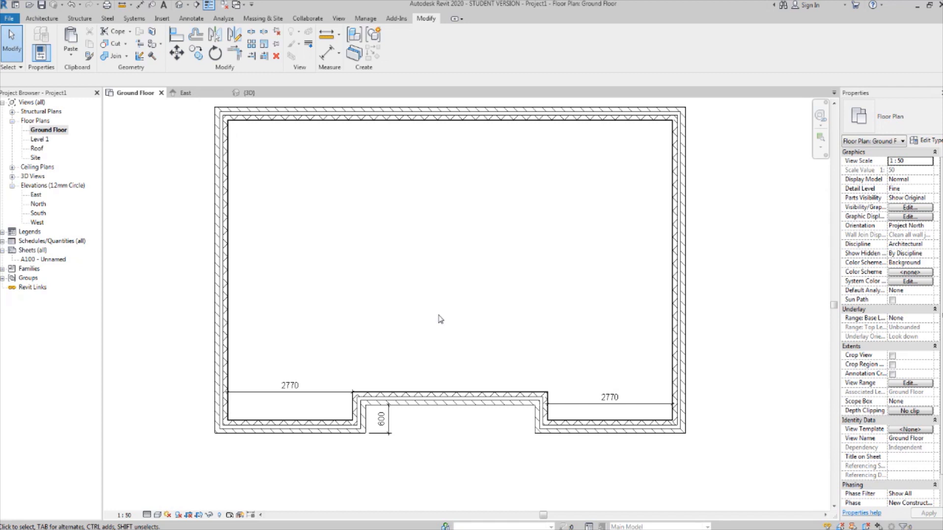
click(41, 18)
click(38, 39)
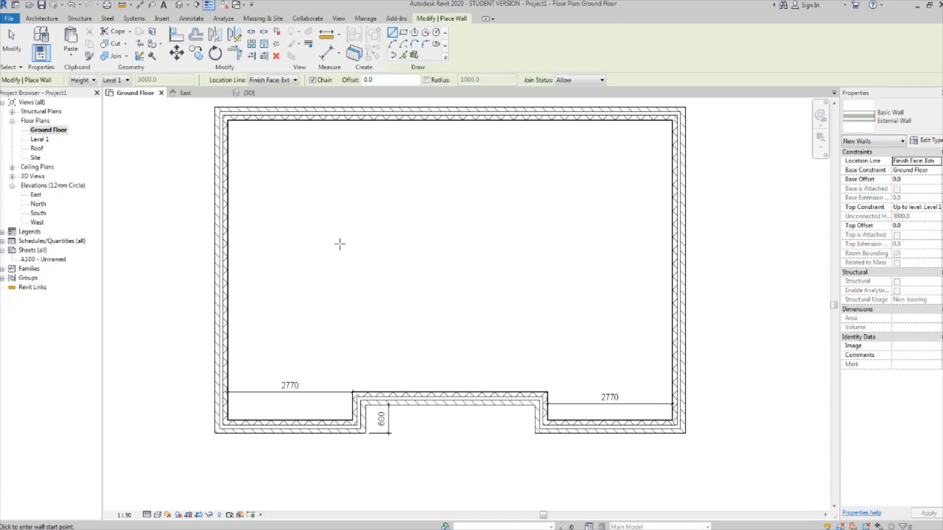
middle_drag(482, 260, 445, 278)
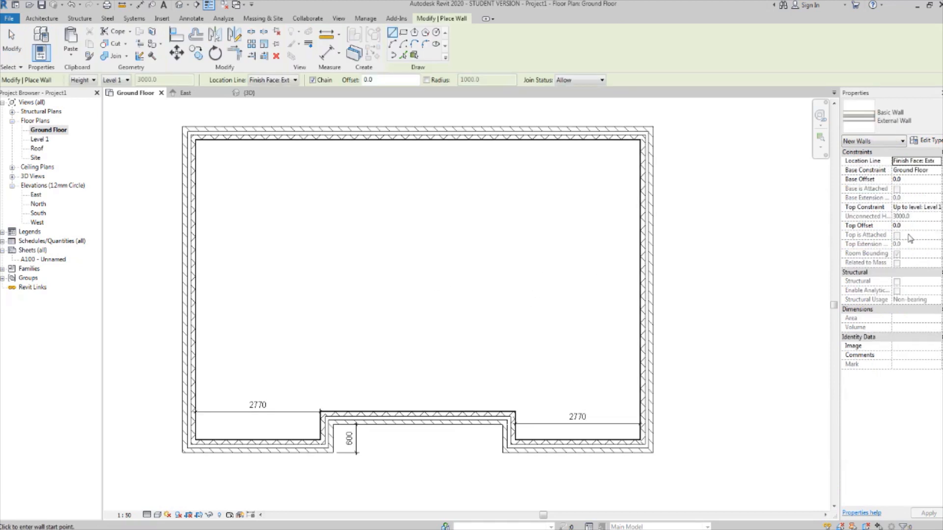
click(923, 141)
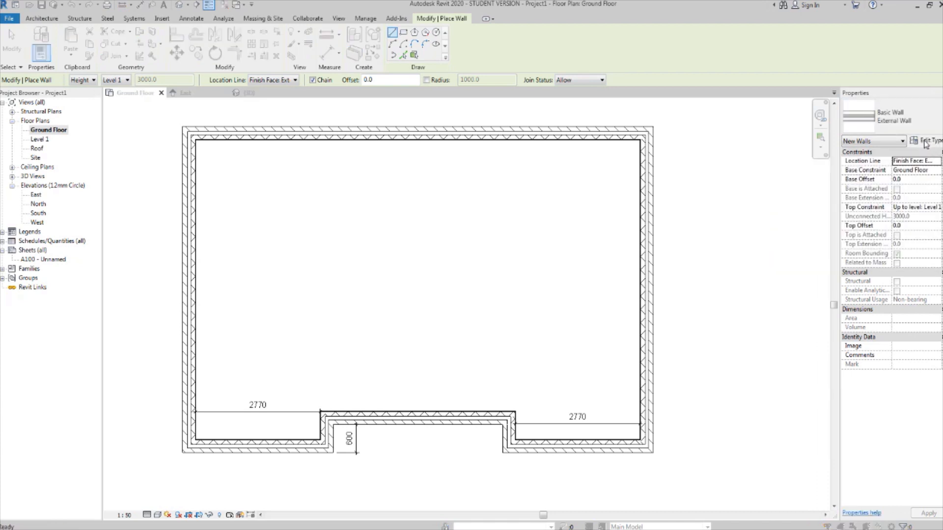
click(545, 163)
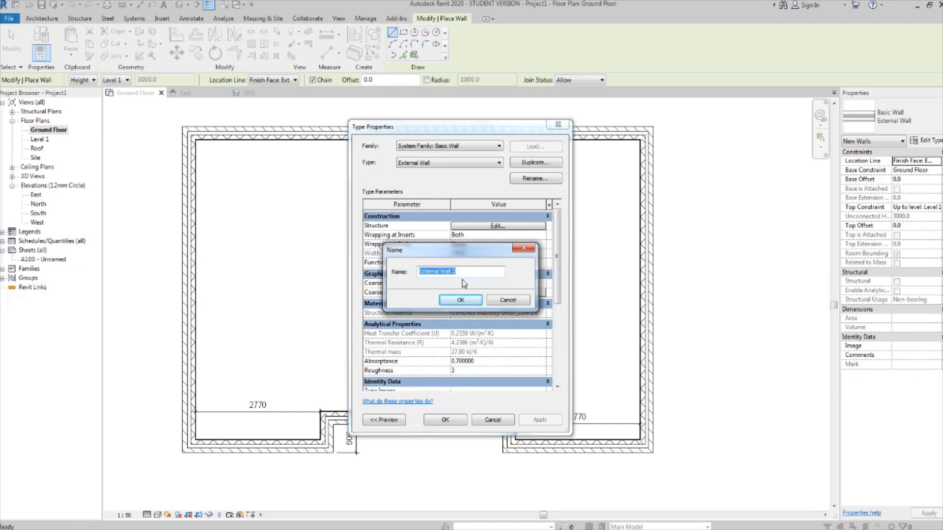
text(Interal)
click(462, 304)
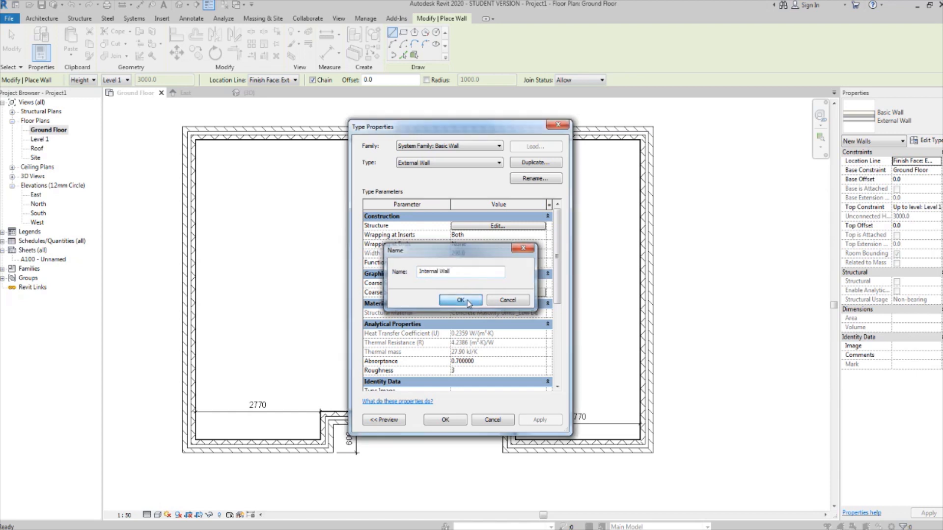
Delete the fiberglass Thermal/Air layer from the Internal Wall type's structure
click(501, 227)
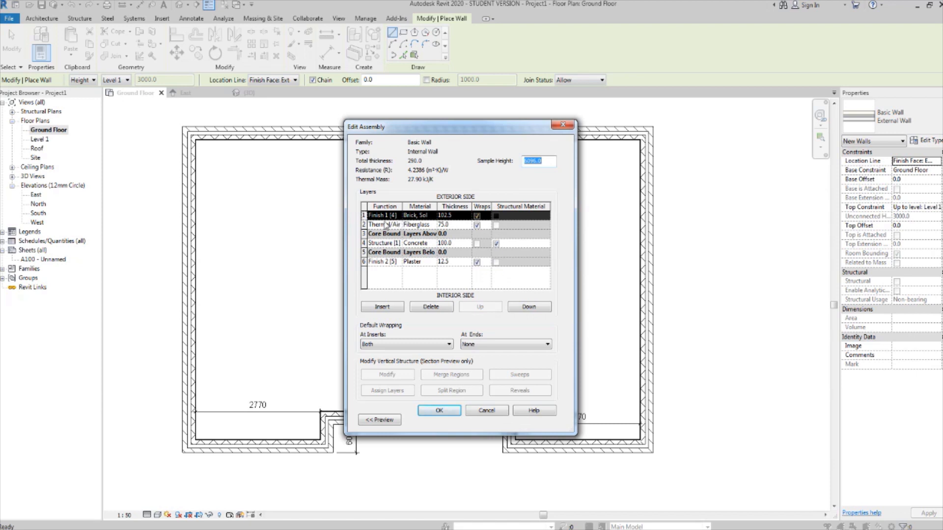
click(364, 225)
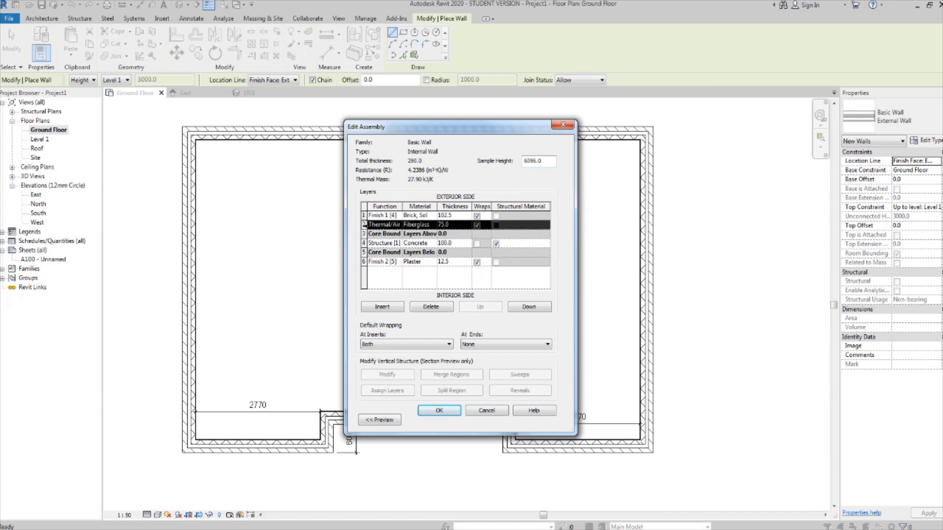
click(419, 307)
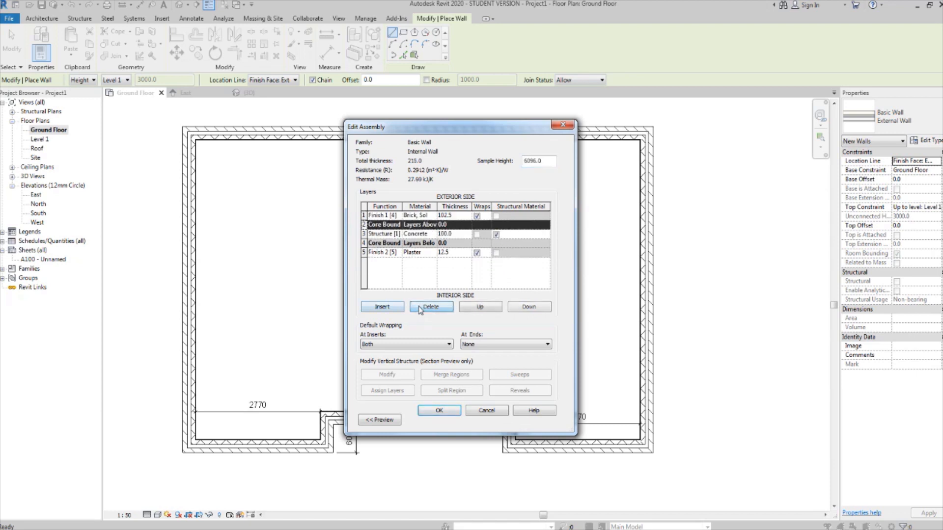
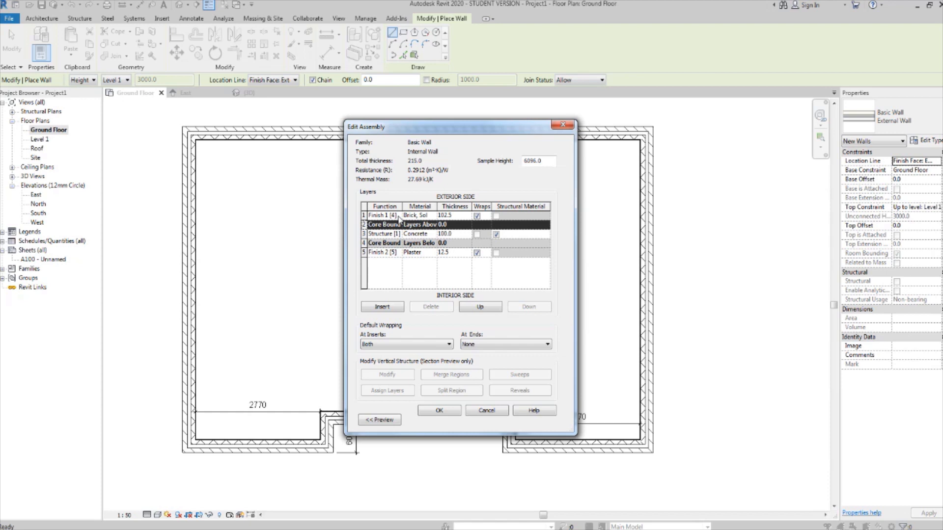
Change the outer brick layer of the Internal Wall to function Finish 2 [5] with the Plaster material
click(398, 217)
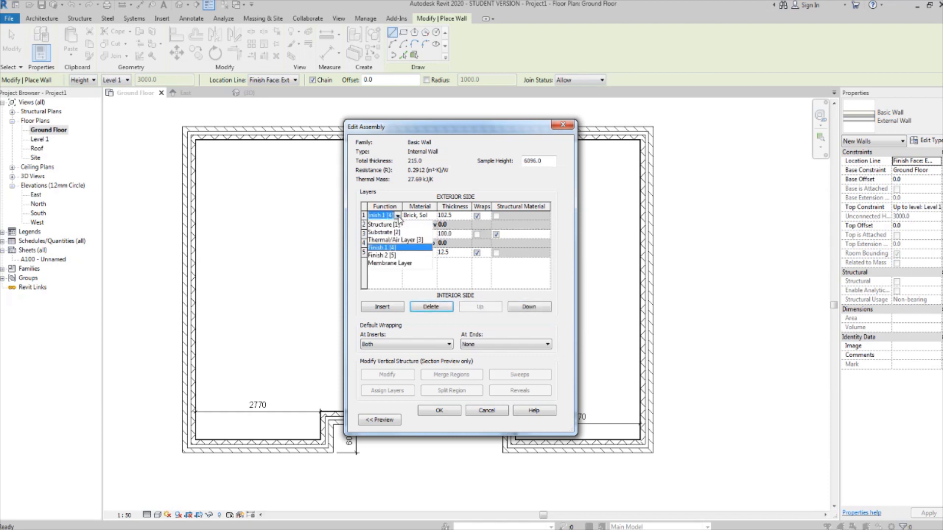
click(392, 255)
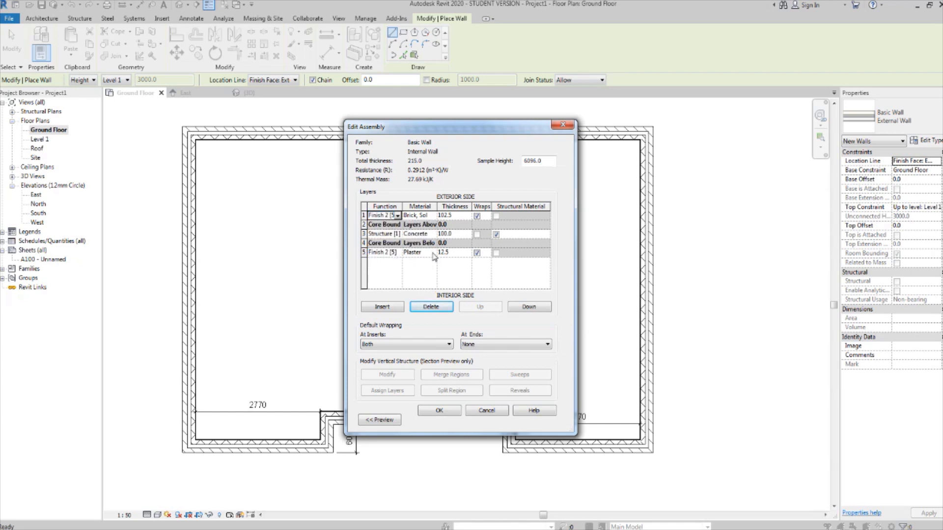
click(434, 217)
click(435, 217)
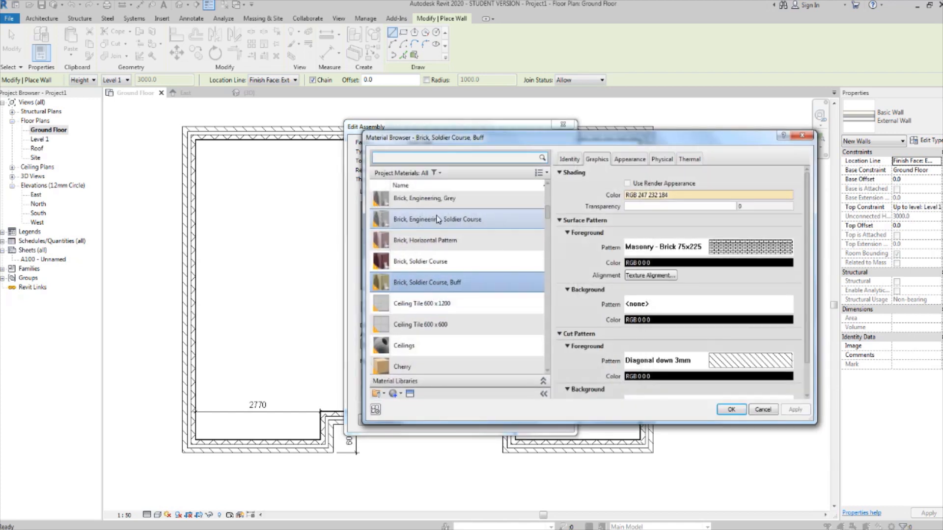
click(809, 135)
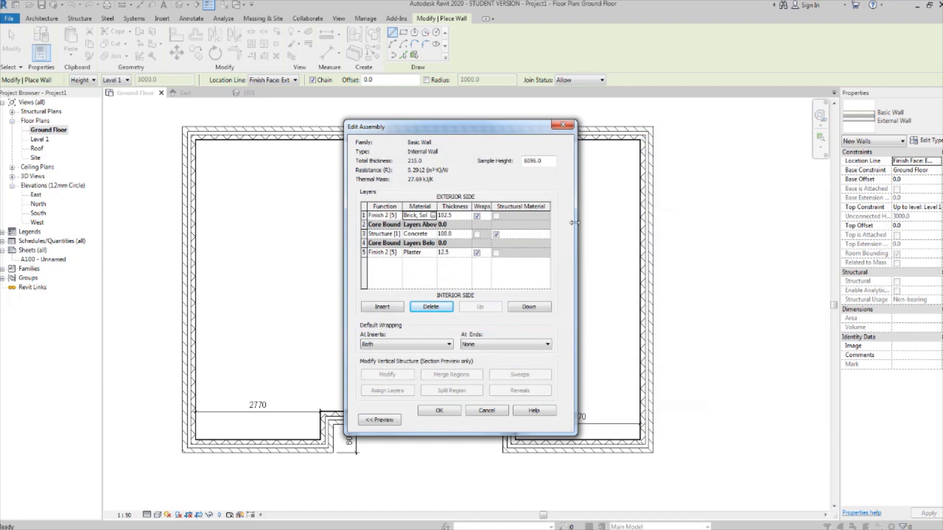
drag(574, 222, 663, 223)
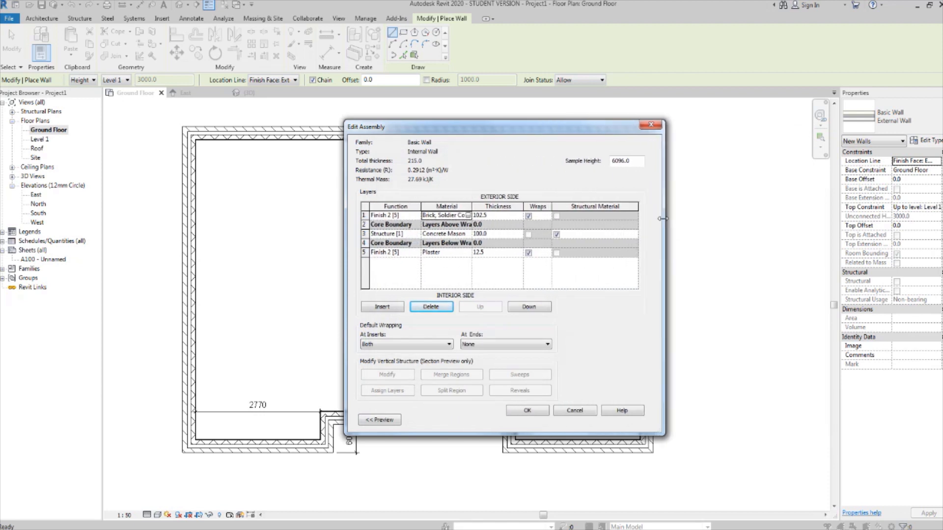
click(467, 216)
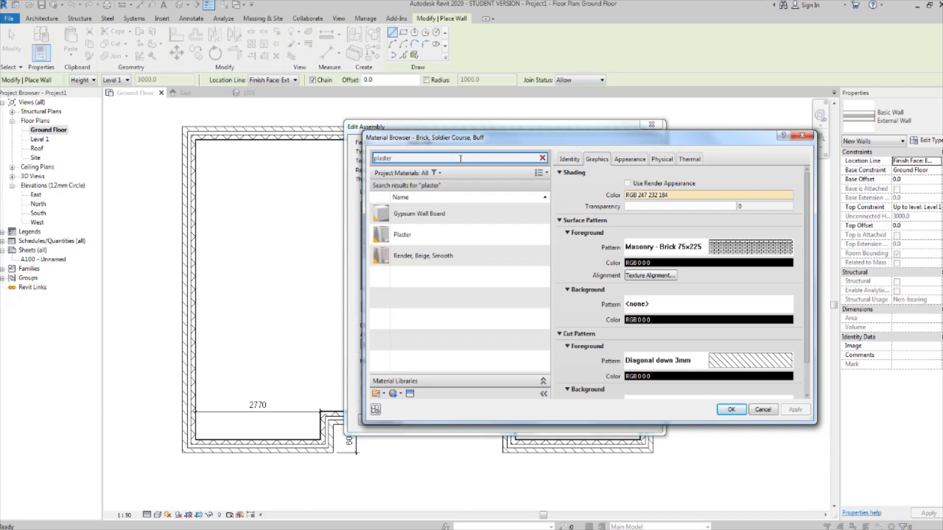
click(446, 234)
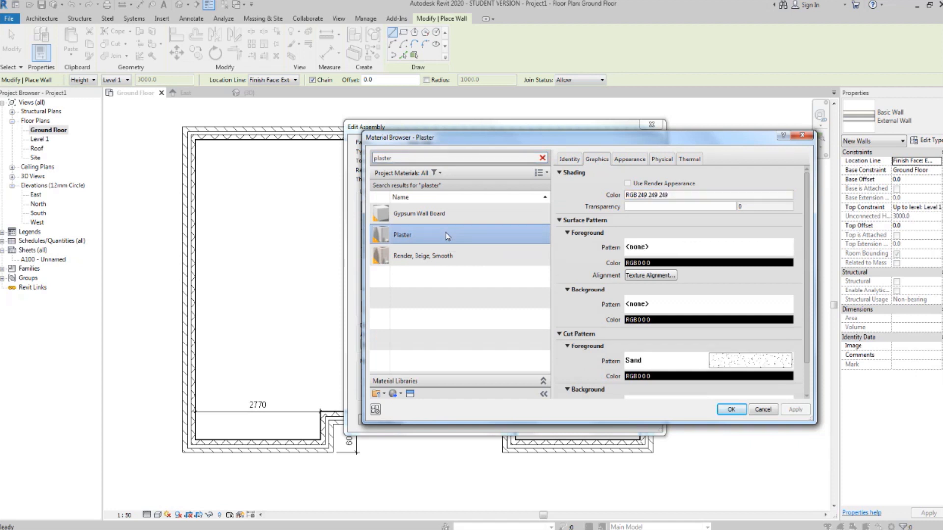
click(727, 409)
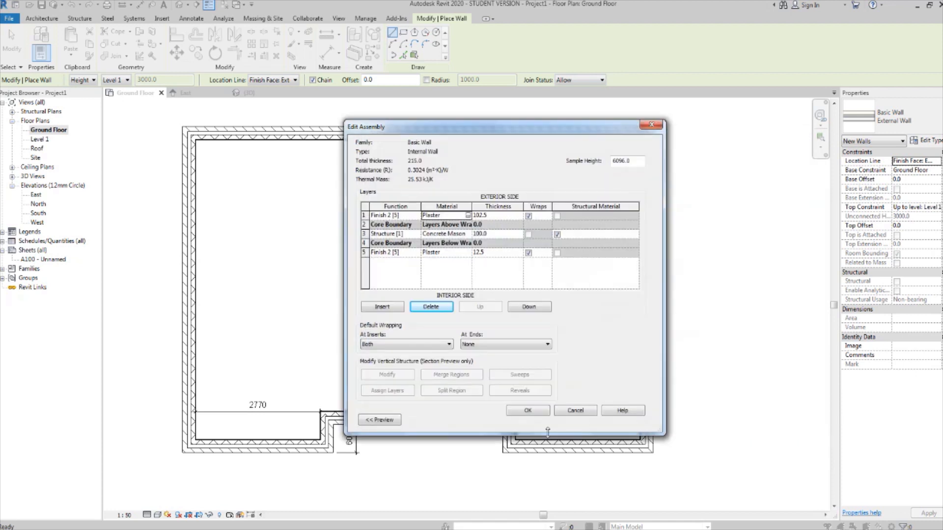
Set both plaster layers of the Internal Wall to a thickness of 12 and accept the type settings
click(511, 216)
text(12)
click(497, 253)
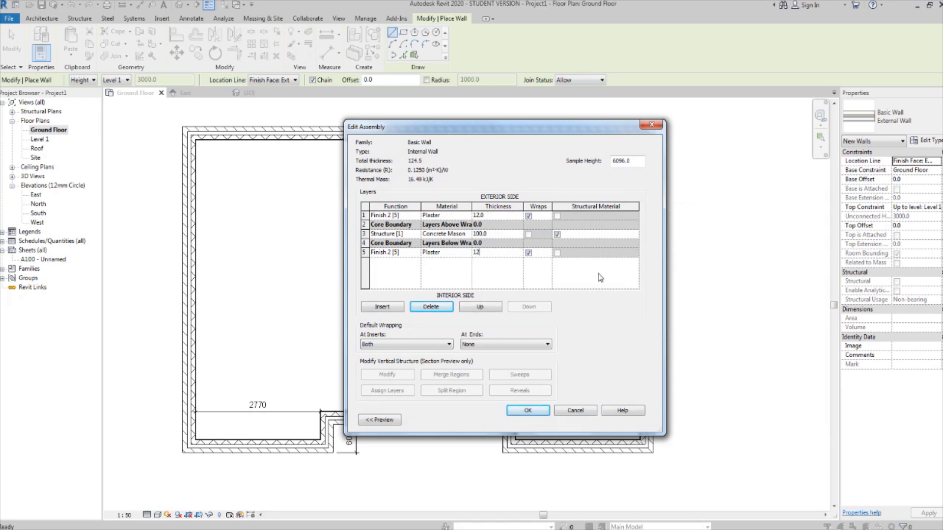
text(12)
click(540, 412)
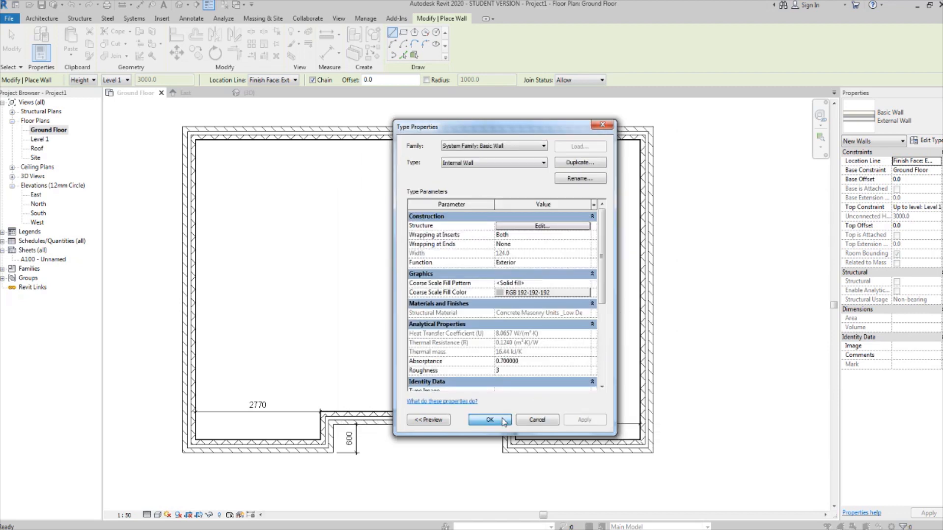
click(491, 419)
Draw three chained internal walls off the north external wall, enclosing a room about 4300 mm wide and 2500 mm deep
scroll(543, 333, down, 2)
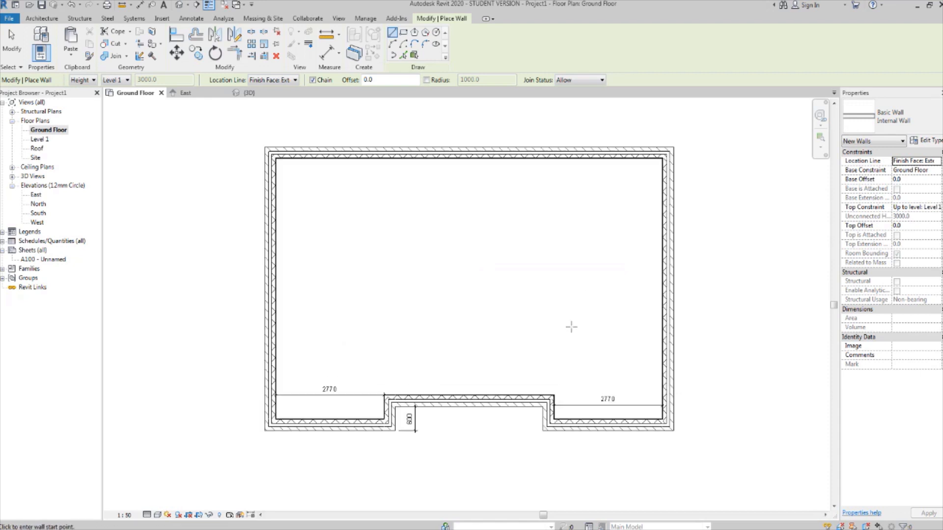
scroll(524, 313, up, 1)
middle_drag(572, 286, 533, 303)
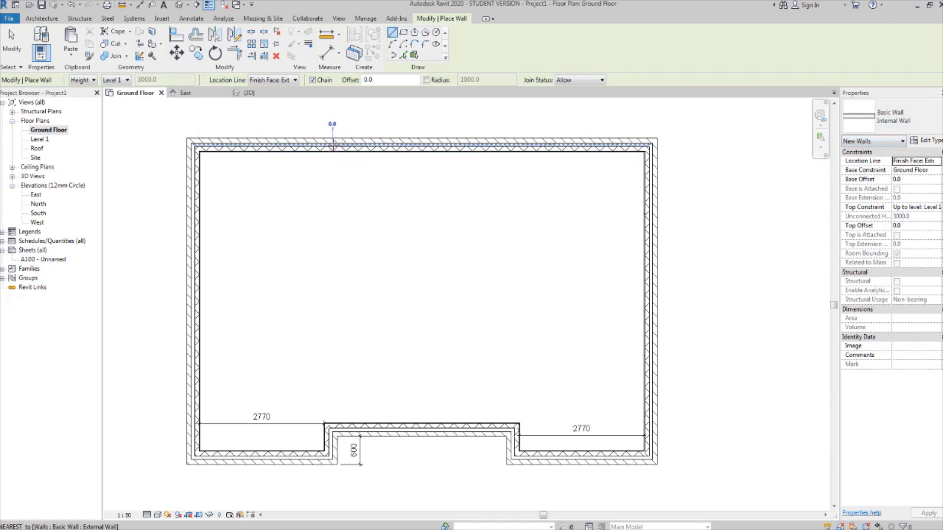
click(333, 145)
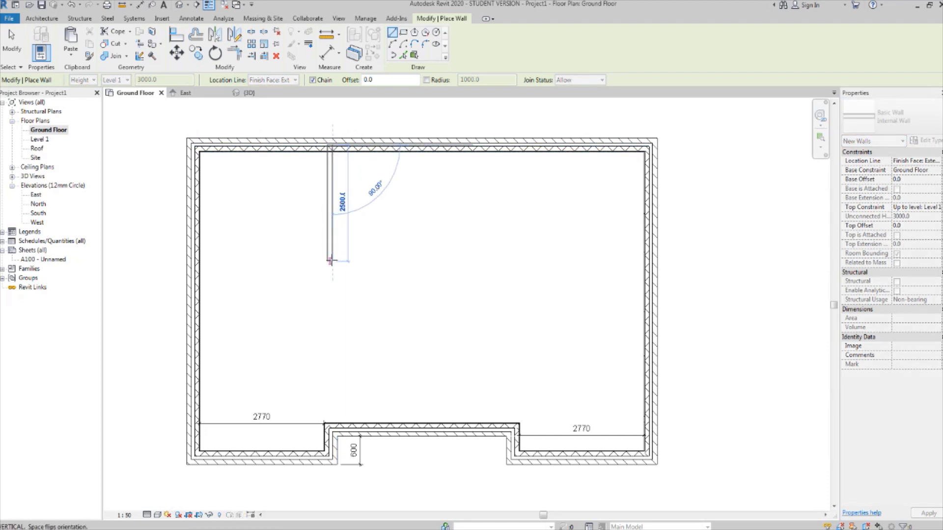
click(330, 261)
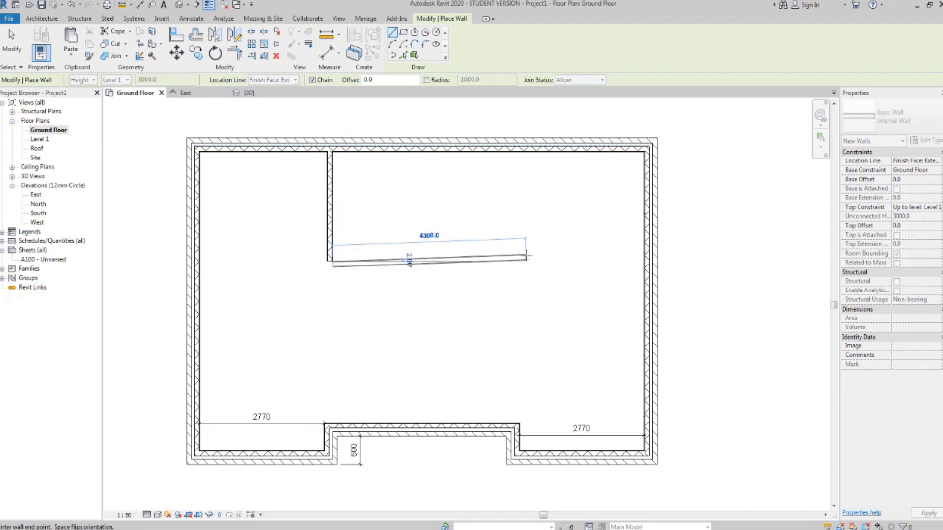
click(526, 262)
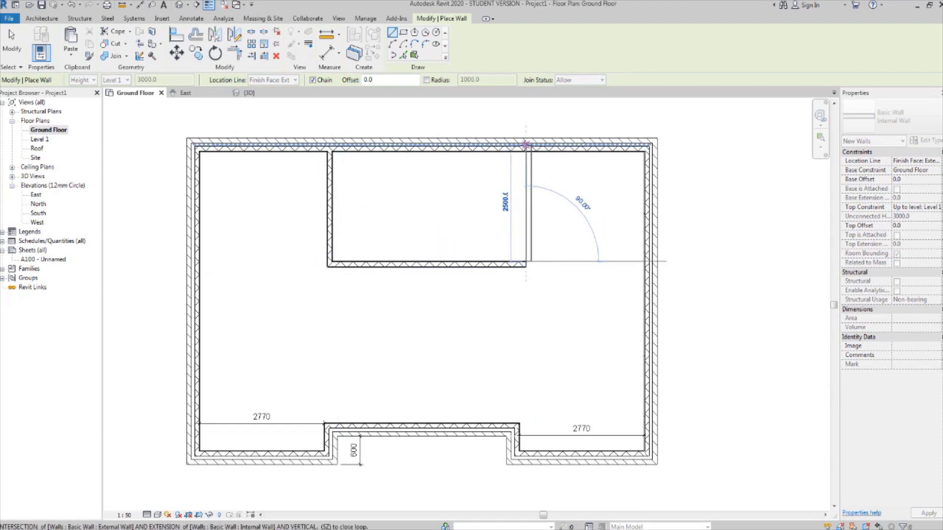
click(525, 145)
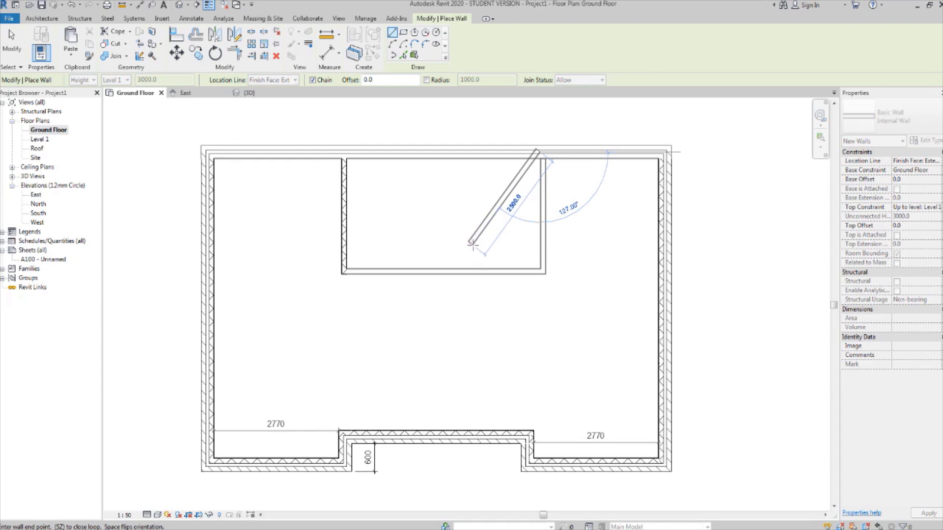
key(Escape)
key(Escape)
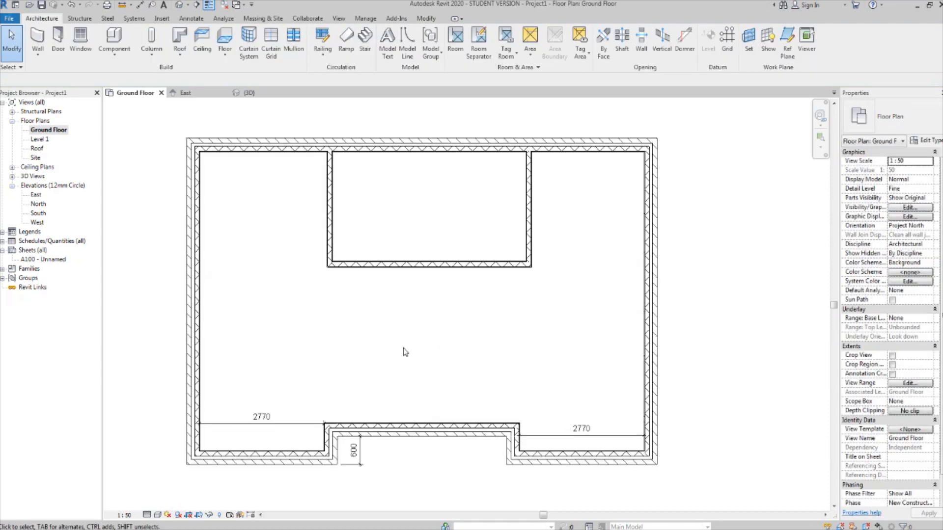
Draw two parallel internal walls, each about 3548 mm long, from the central room's south wall to the recessed south external wall
click(37, 38)
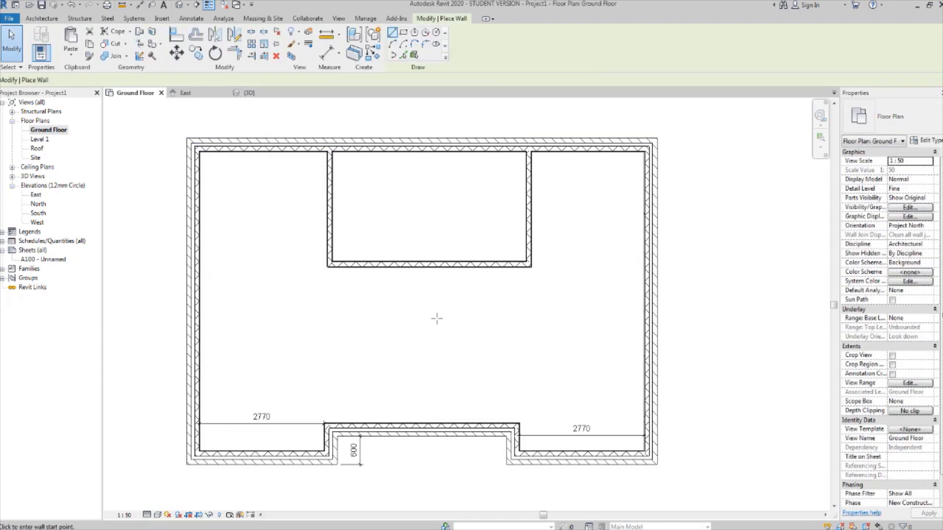
click(389, 267)
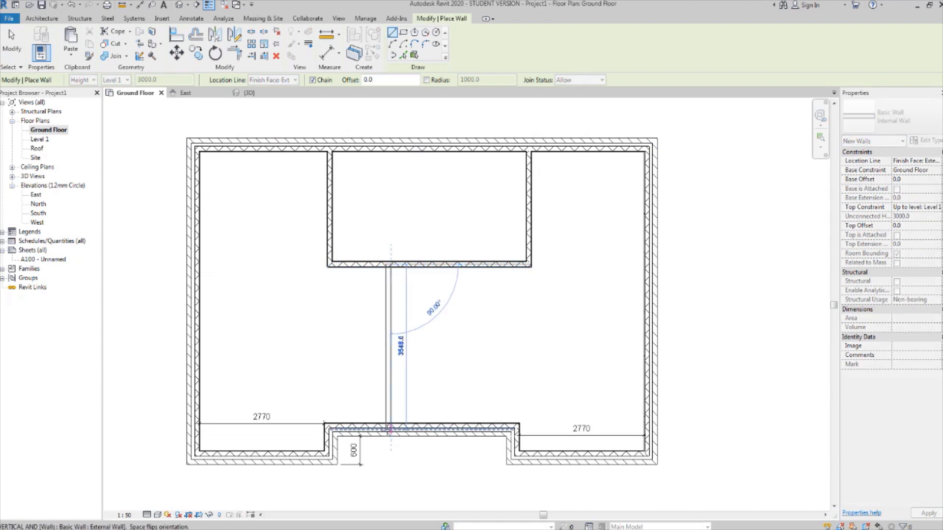
click(390, 430)
key(Escape)
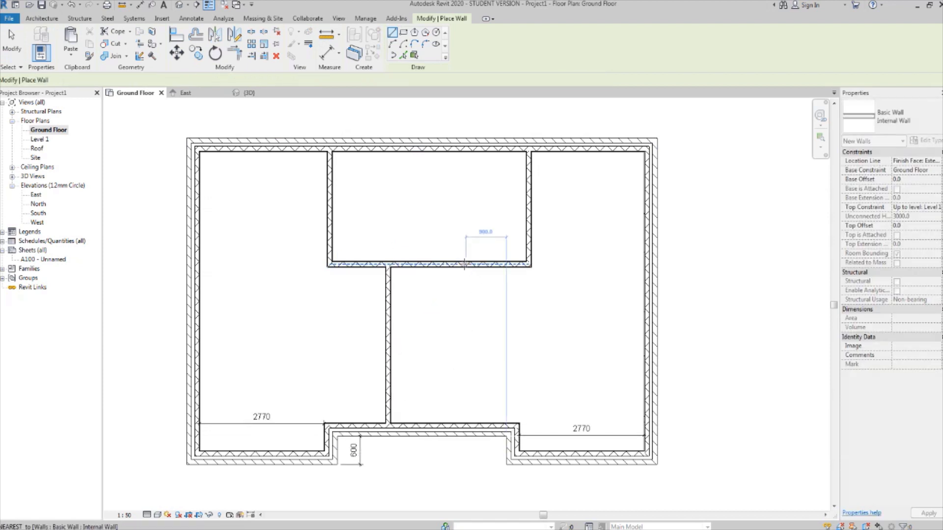
click(459, 265)
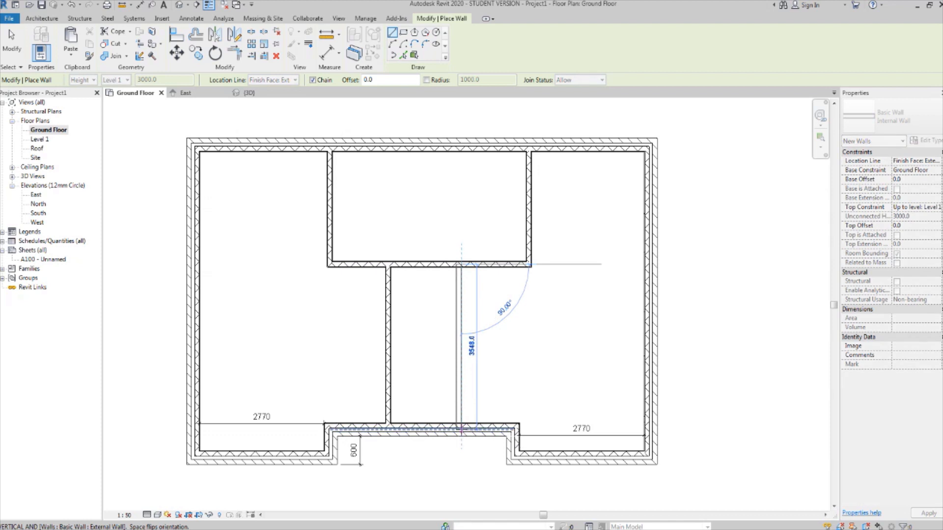
click(460, 431)
key(Escape)
key(Escape)
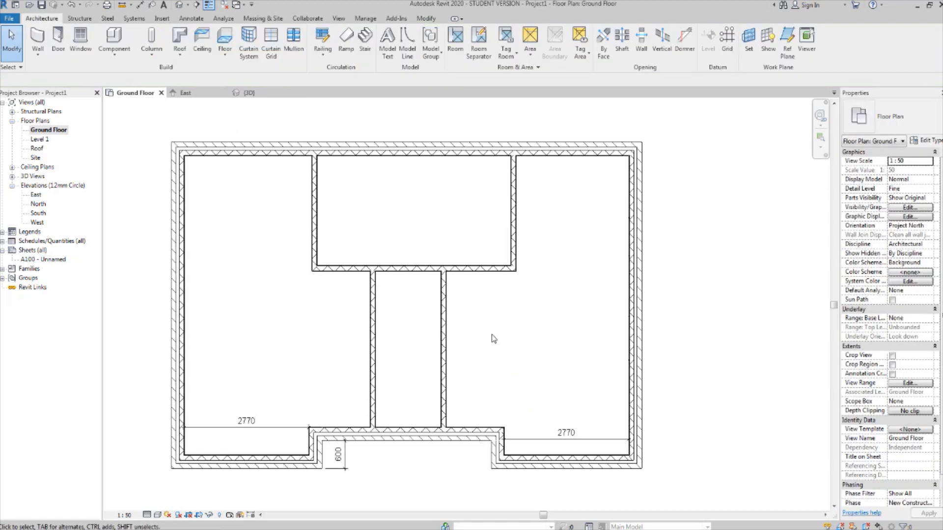
middle_drag(498, 303, 518, 300)
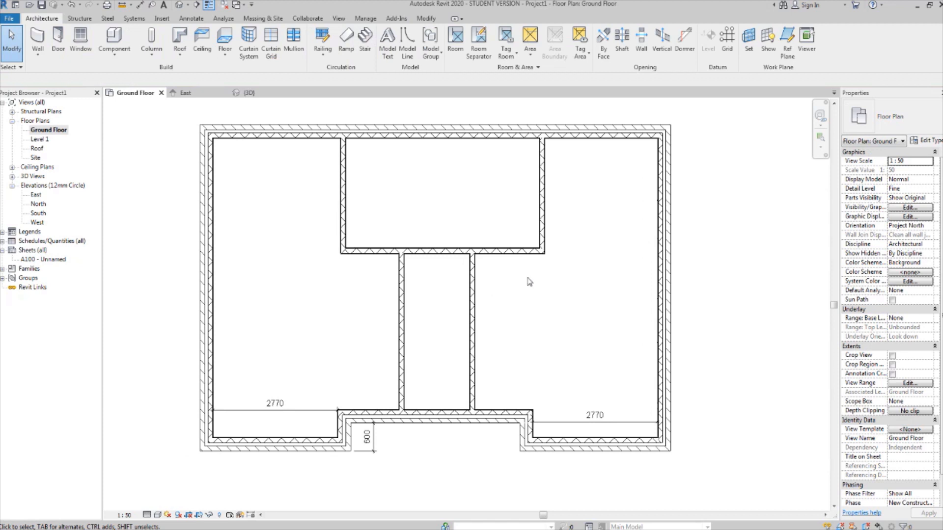
scroll(528, 280, up, 1)
scroll(528, 280, down, 2)
scroll(444, 349, up, 2)
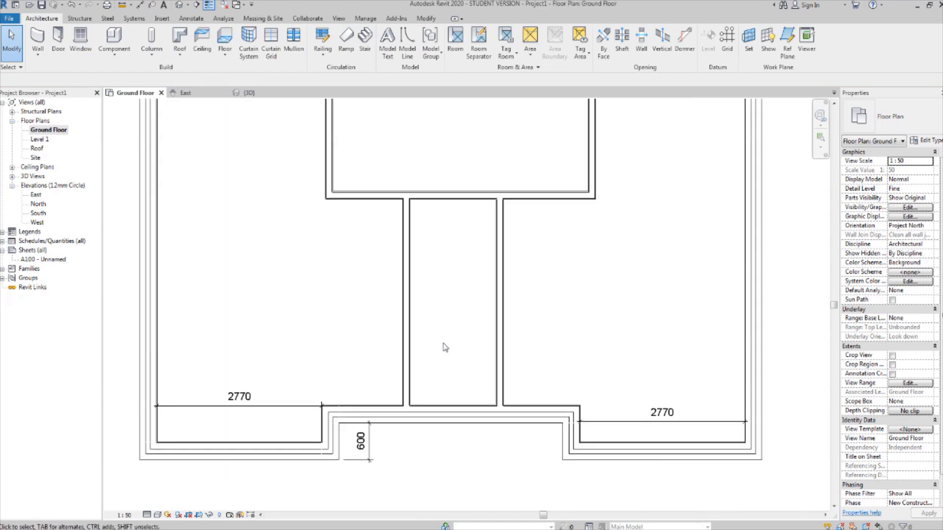
scroll(432, 286, down, 2)
middle_drag(433, 288, 412, 329)
scroll(425, 311, up, 1)
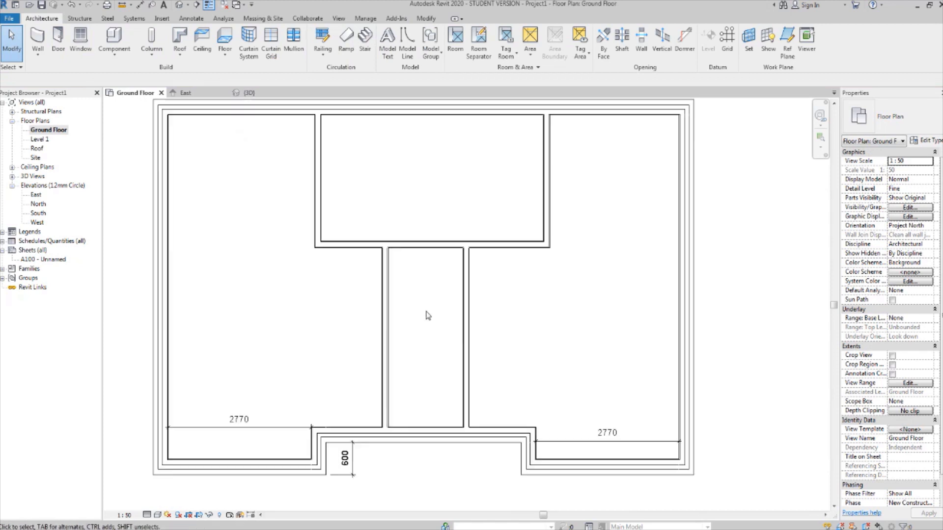
middle_drag(422, 184, 425, 199)
scroll(429, 272, down, 1)
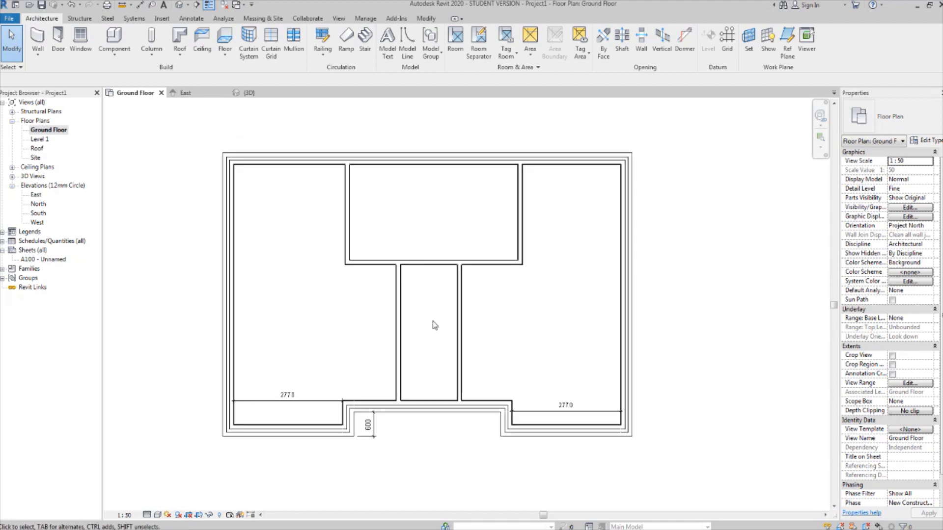
middle_drag(545, 289, 495, 294)
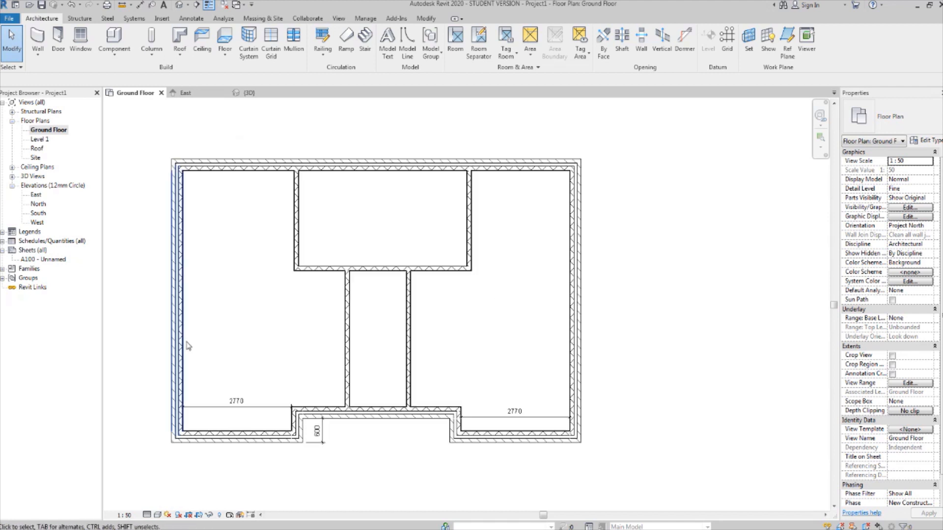
middle_drag(279, 266, 334, 270)
scroll(311, 299, up, 1)
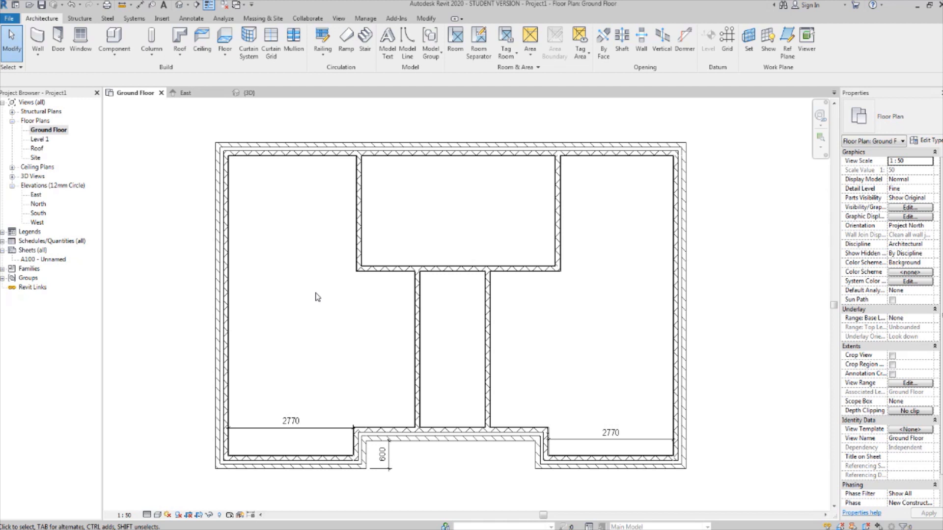
scroll(383, 344, up, 2)
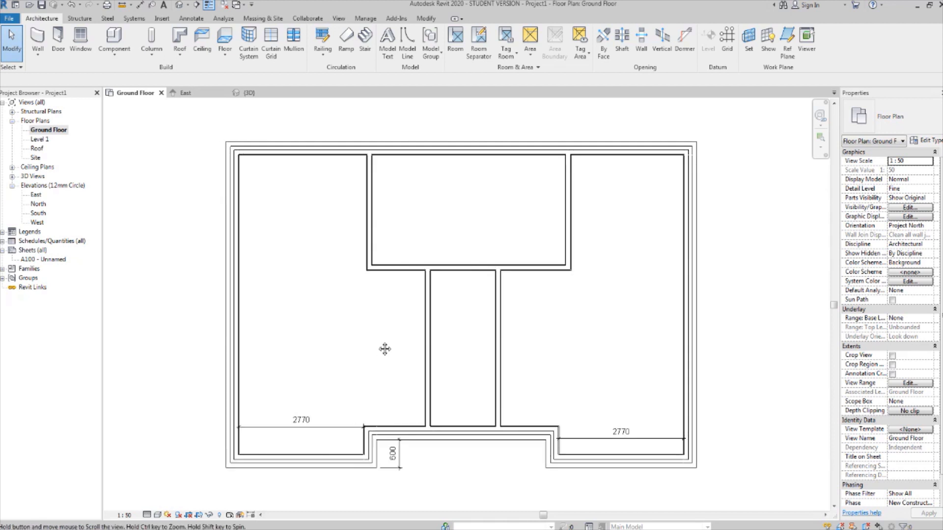
Place a 3.5mm Arial text note reading "Kitchen" in the room against the north external wall
scroll(362, 263, down, 3)
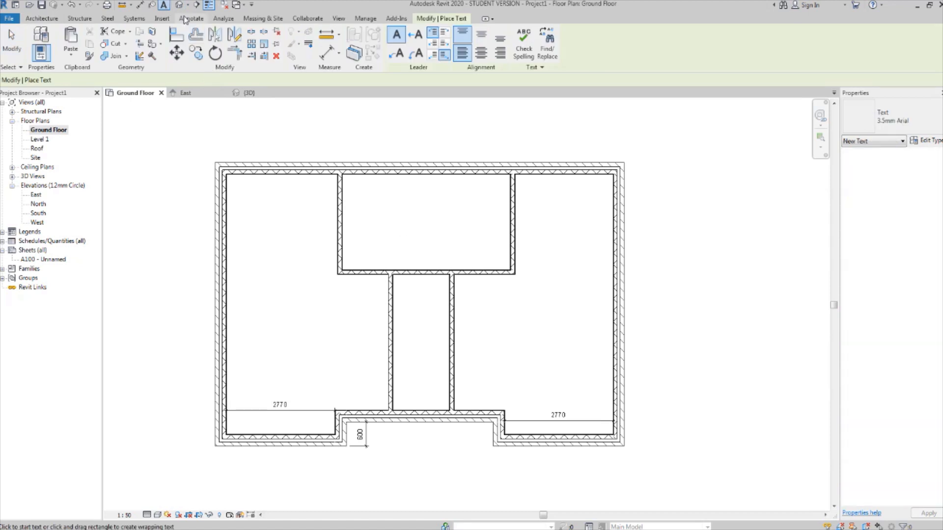
click(397, 212)
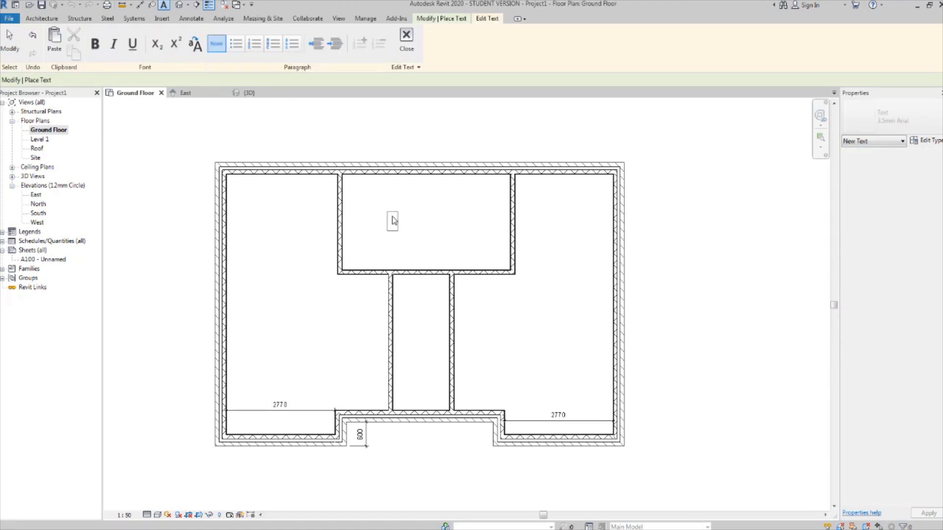
text(Kitchenb)
key(BackSpace)
click(379, 224)
scroll(393, 231, up, 1)
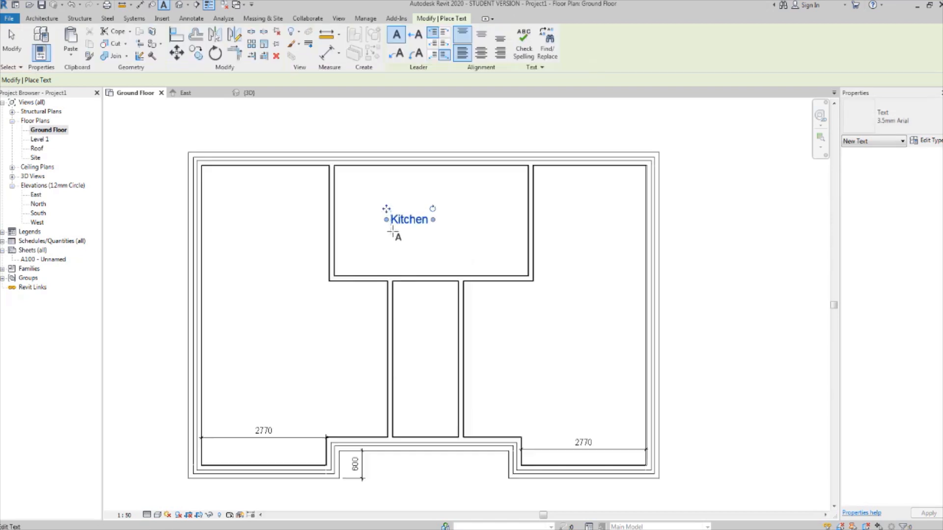
scroll(393, 231, up, 1)
key(Escape)
middle_drag(389, 235, 381, 229)
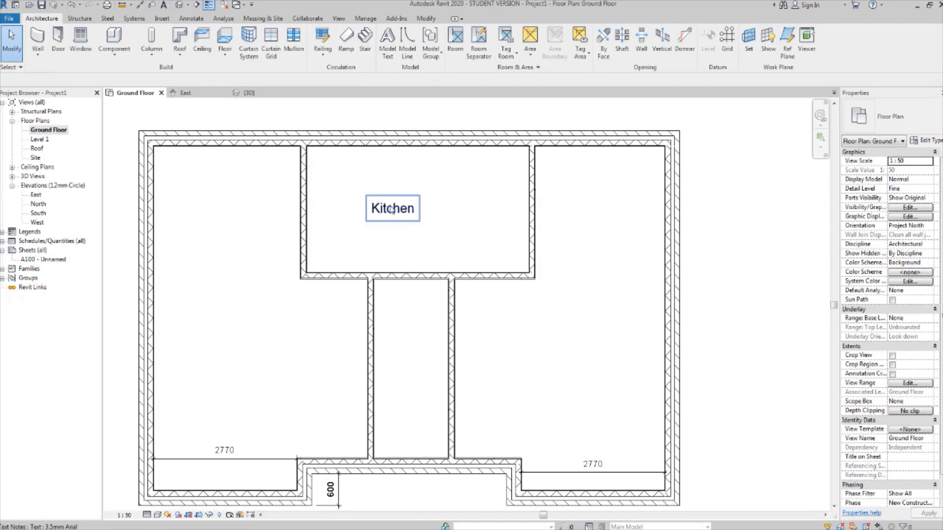
Place a tagged room element in the L-shaped space on the east side of the plan
click(457, 39)
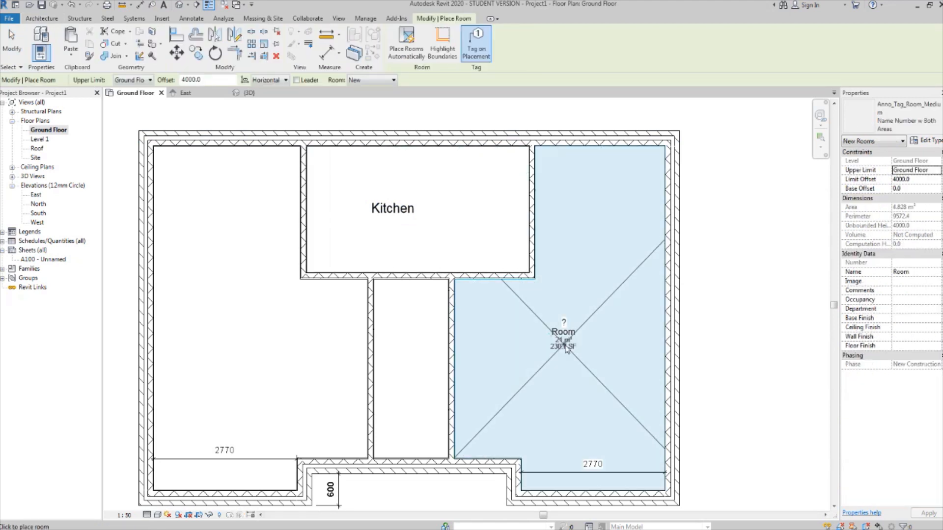
scroll(566, 349, up, 4)
click(563, 343)
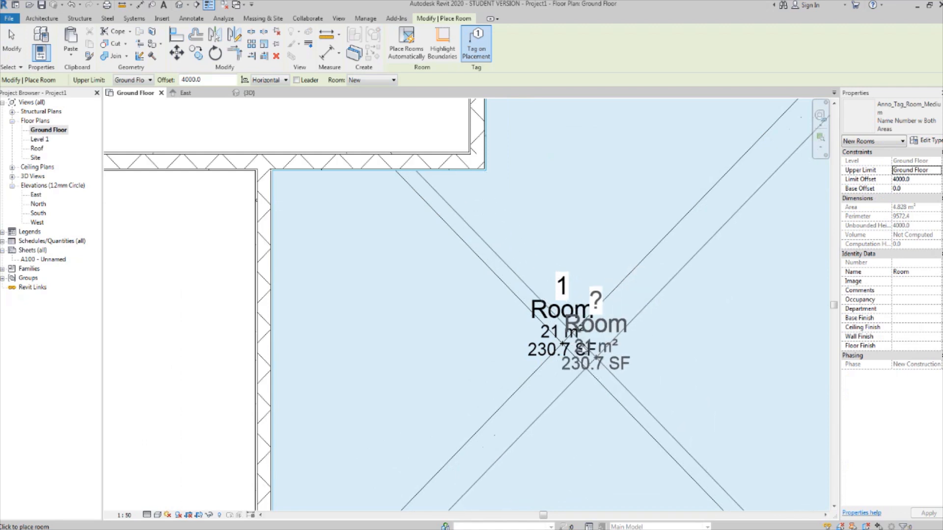
scroll(591, 347, up, 1)
scroll(627, 358, down, 1)
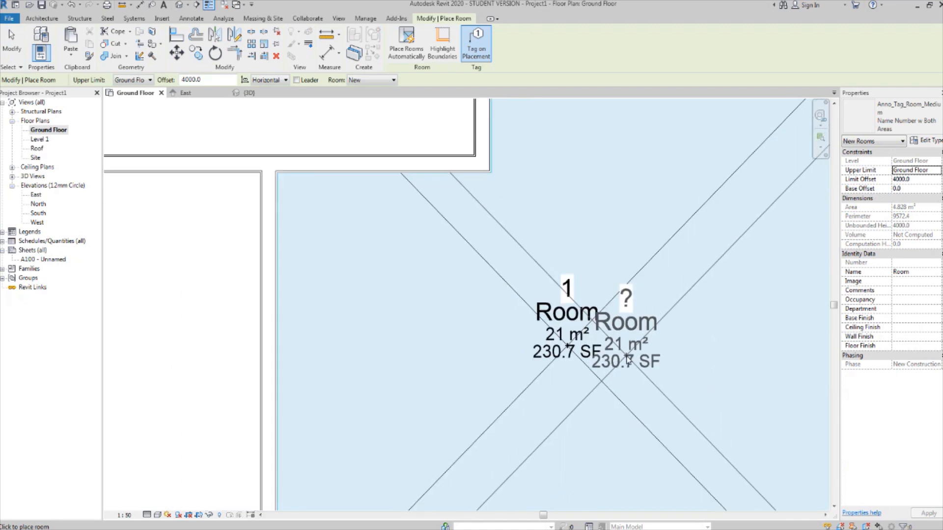
scroll(626, 358, down, 5)
key(Escape)
key(Escape)
scroll(594, 339, up, 1)
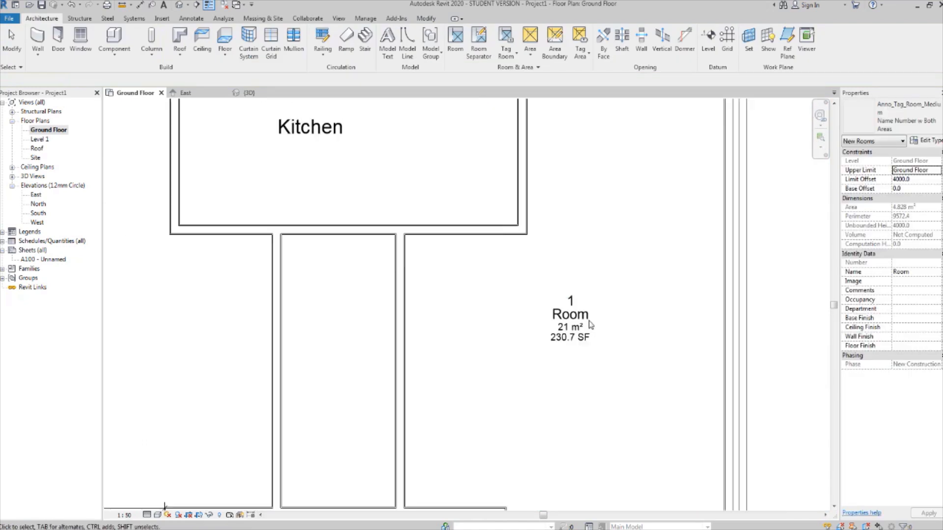
Rename the east room as "Living Room" through its tag
click(589, 323)
click(588, 316)
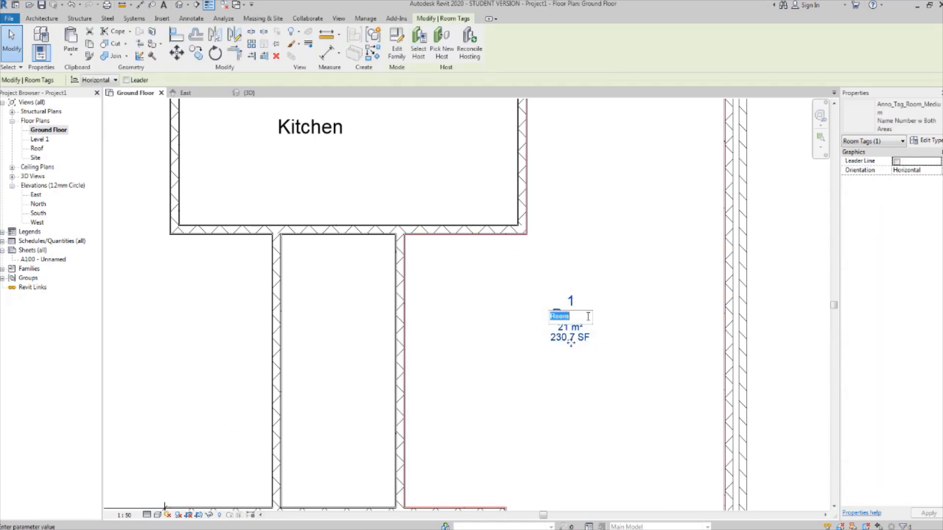
text(Living)
click(535, 350)
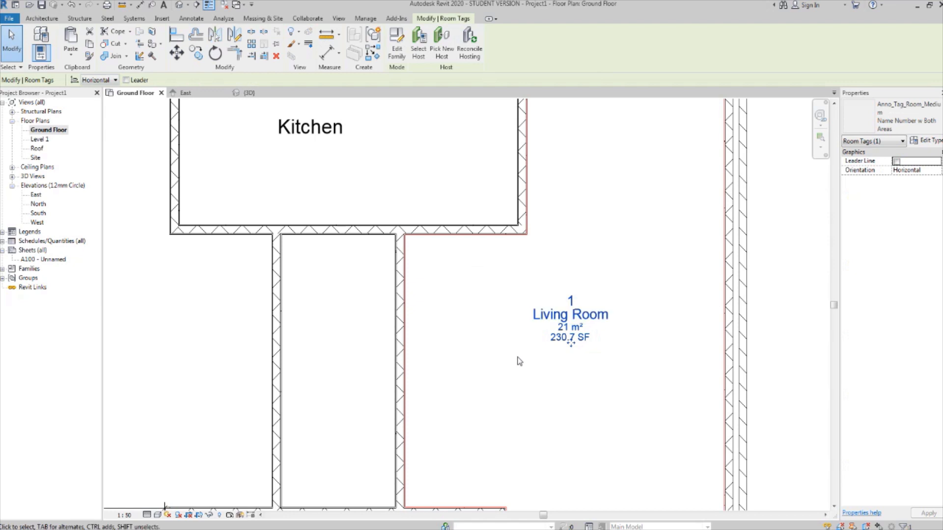
click(520, 360)
scroll(519, 360, down, 5)
scroll(569, 365, up, 3)
scroll(557, 342, up, 2)
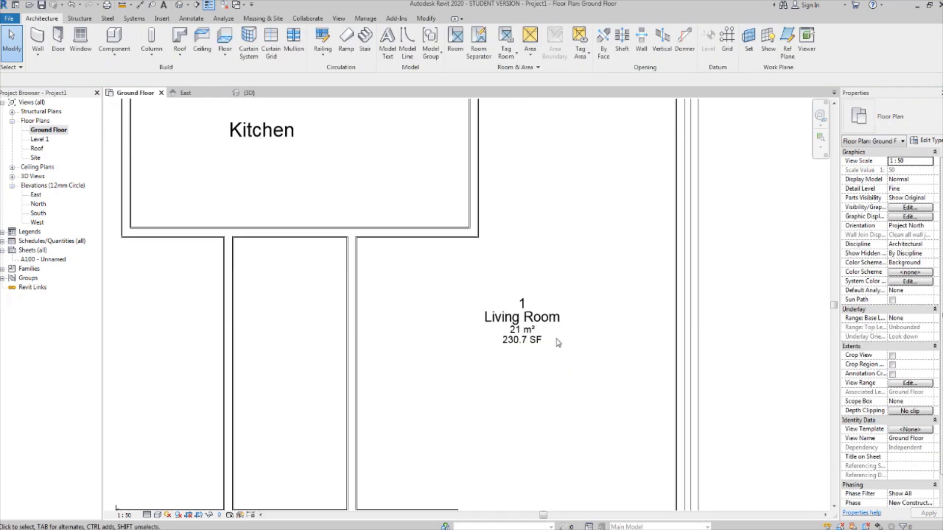
scroll(537, 326, down, 5)
click(536, 326)
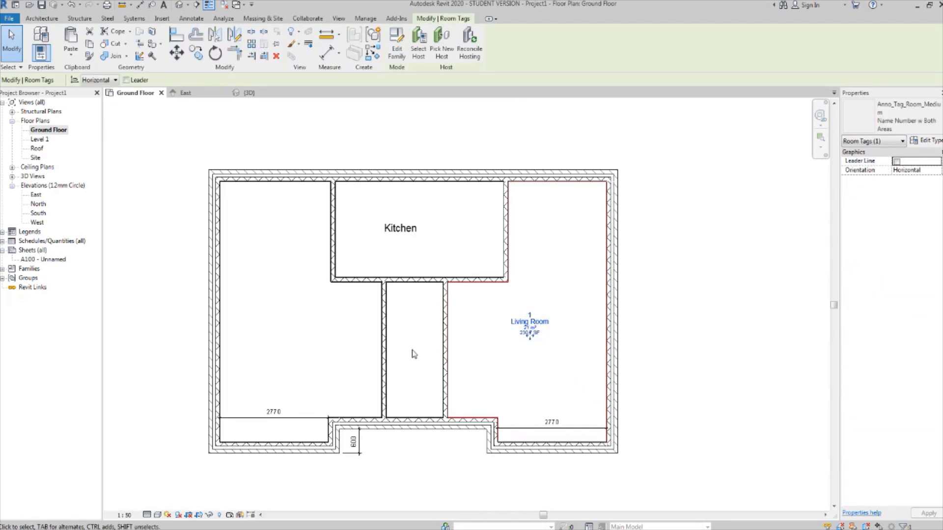
click(358, 358)
Copy the Kitchen text note into the west room
scroll(363, 353, up, 1)
scroll(471, 227, up, 1)
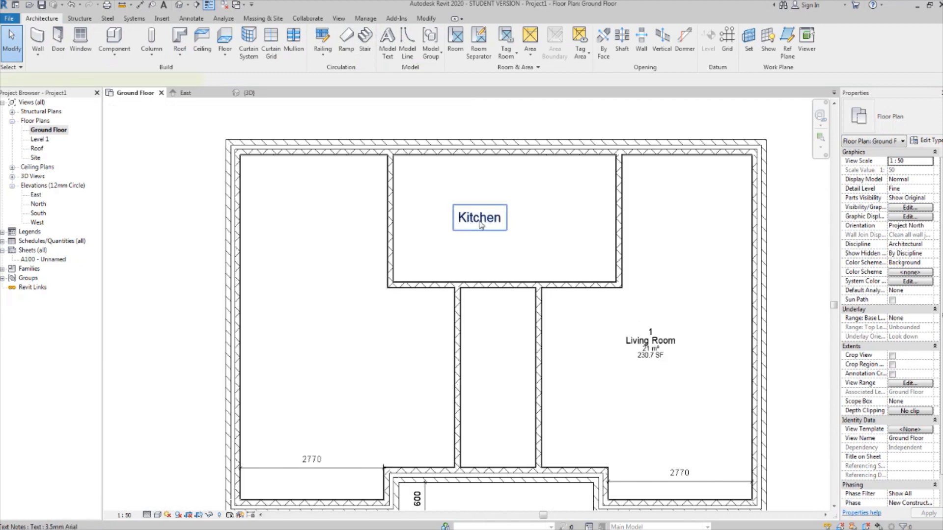
click(486, 216)
drag(486, 216, 371, 339)
Change the copied text note in the west room to read "Other Room"
double_click(371, 338)
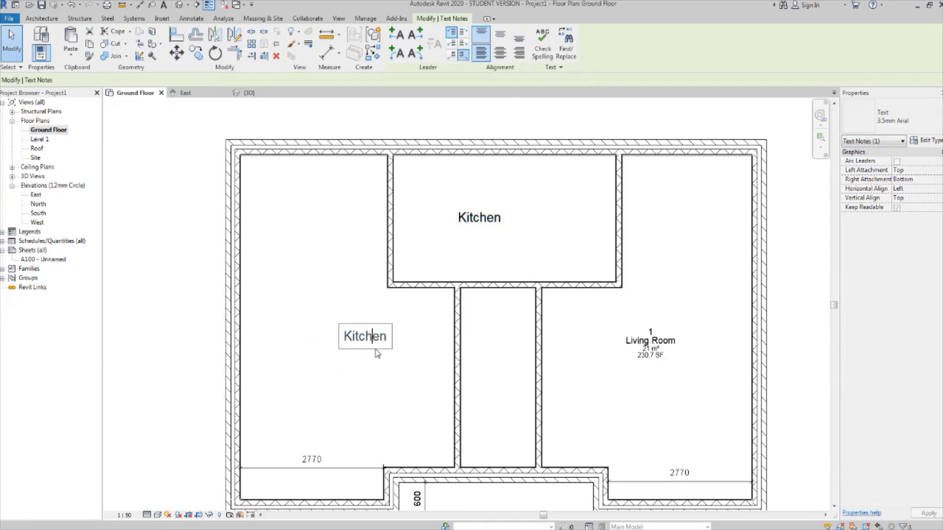
double_click(378, 349)
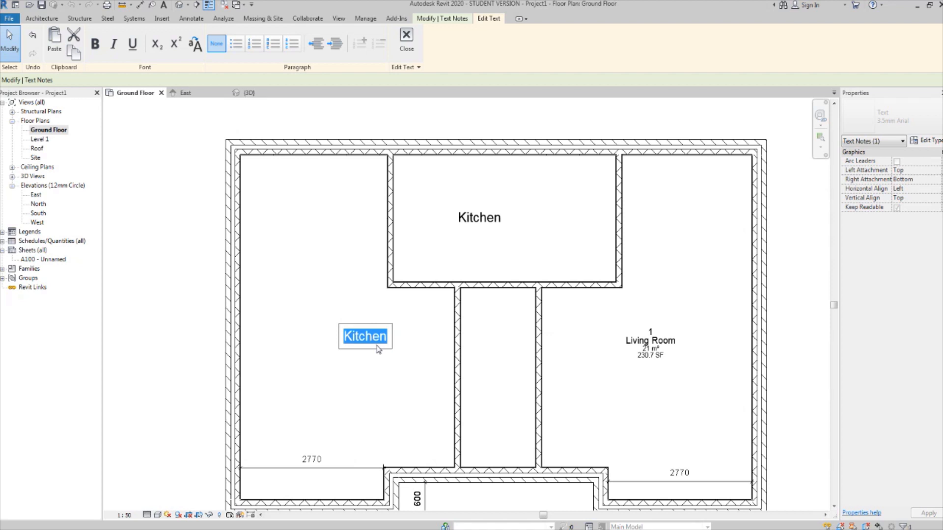
text(Other ROom)
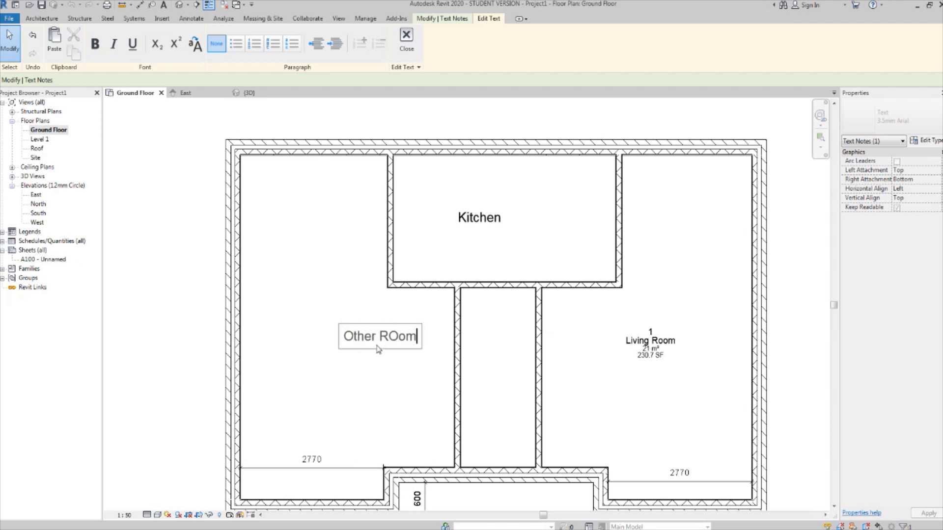
key(BackSpace)
key(BackSpace)
key(BackSpace)
key(BackSpace)
text(Room)
click(345, 417)
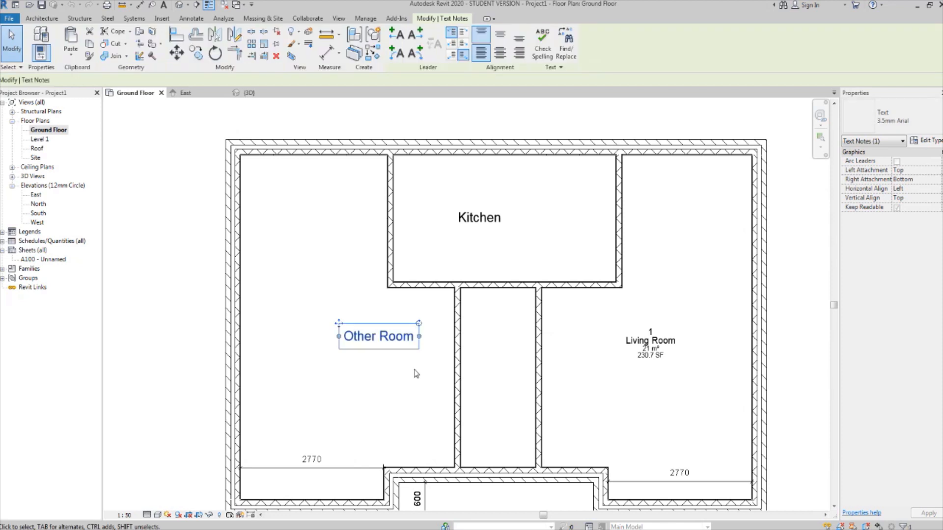
Move the Other Room text note west and slightly south, toward the middle of its room
scroll(364, 347, down, 2)
click(353, 352)
scroll(354, 352, up, 1)
click(356, 330)
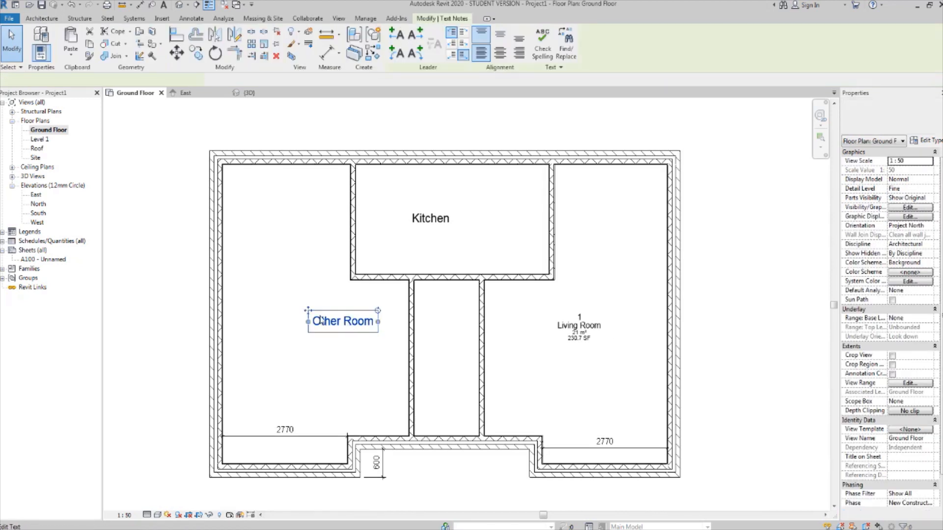
drag(356, 330, 323, 341)
click(333, 386)
scroll(362, 353, down, 2)
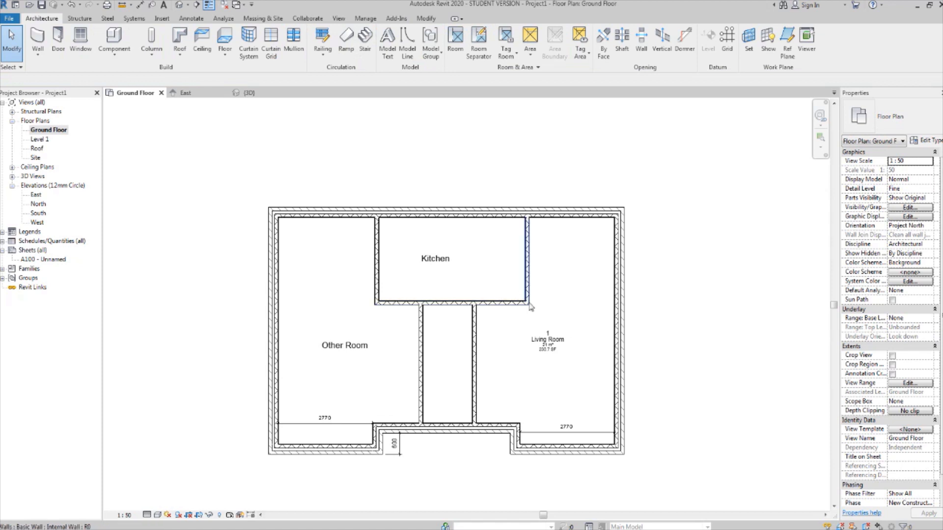
Draw an Internal Wall across the north end of the Living Room, from the Kitchen's east wall to the east external wall
middle_drag(499, 337, 501, 341)
scroll(502, 344, up, 1)
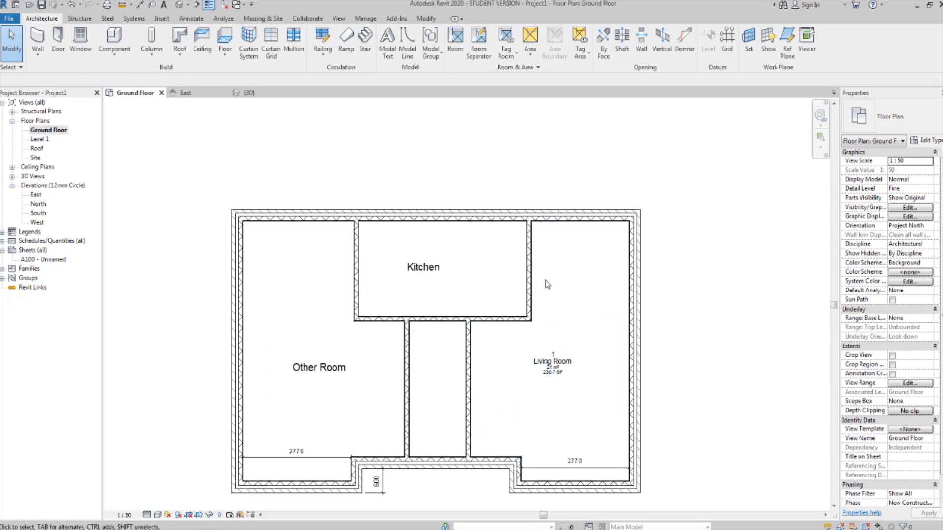
scroll(544, 254, up, 2)
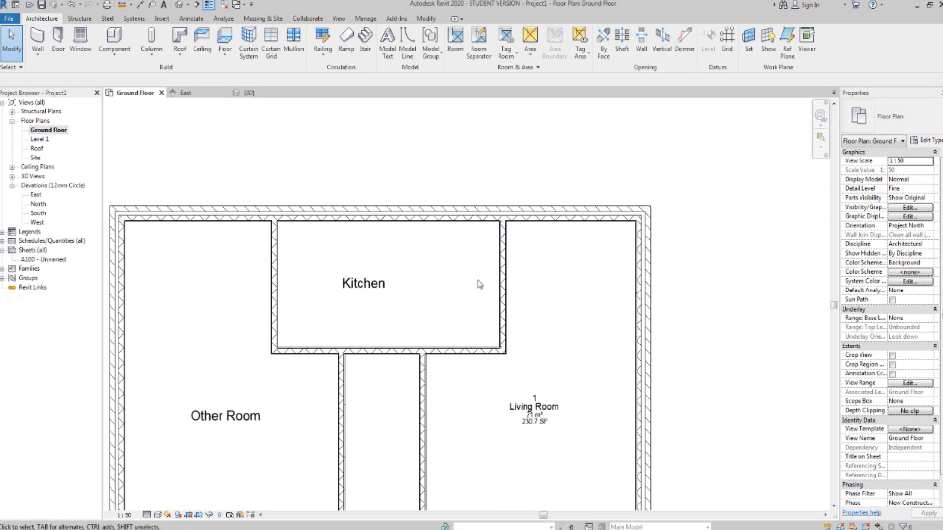
click(37, 36)
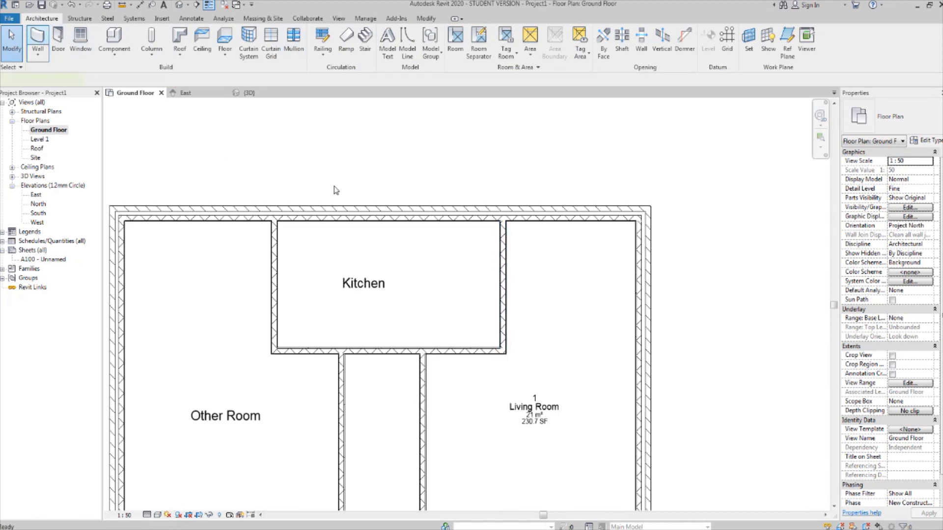
click(502, 270)
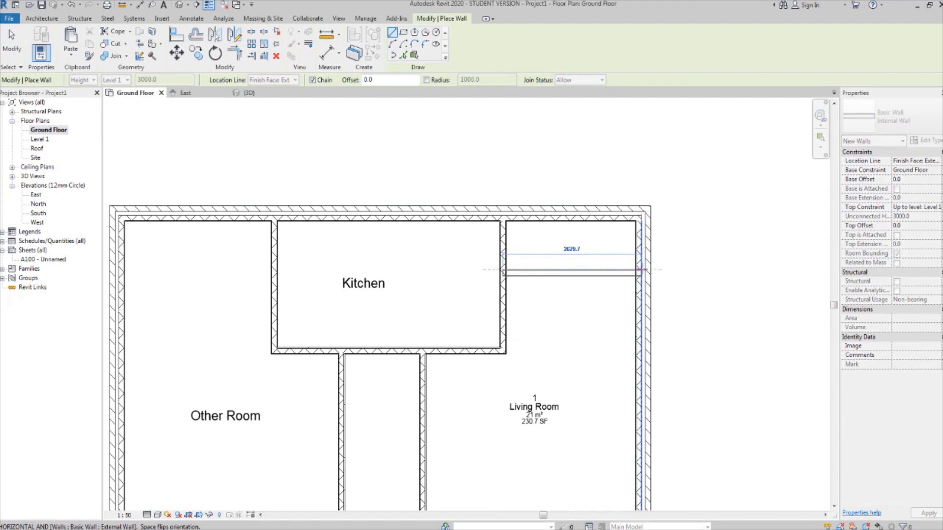
click(640, 269)
key(Escape)
key(Escape)
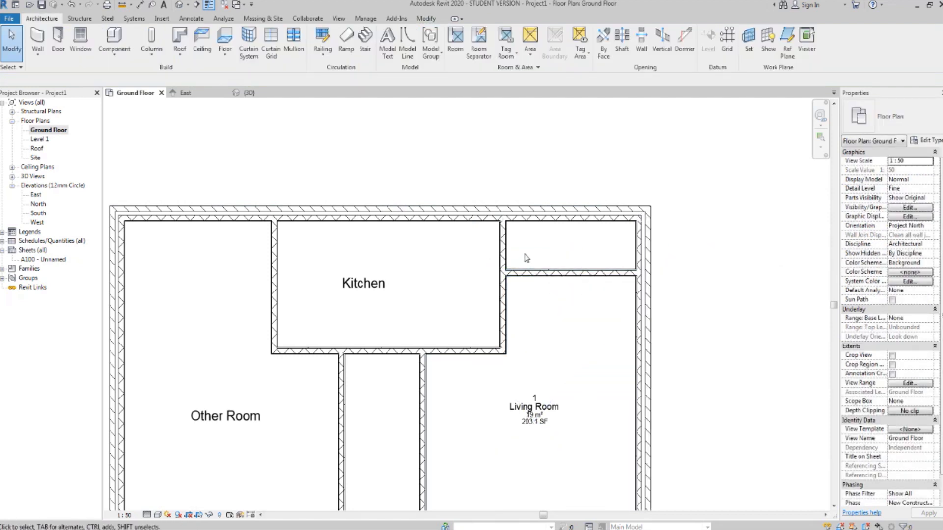
Divide the new northeast room with an Internal Wall from the midpoint of its south wall to the north external wall
scroll(583, 344, up, 3)
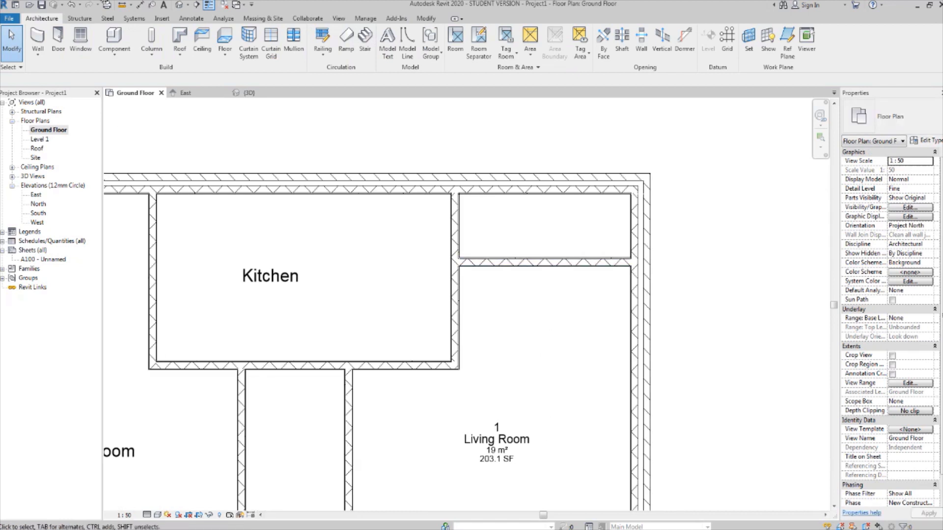
click(37, 39)
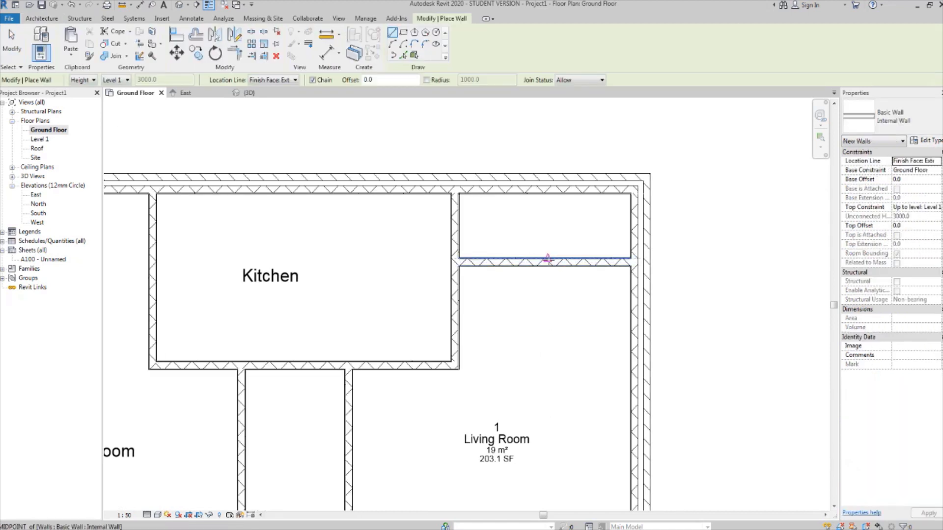
click(548, 259)
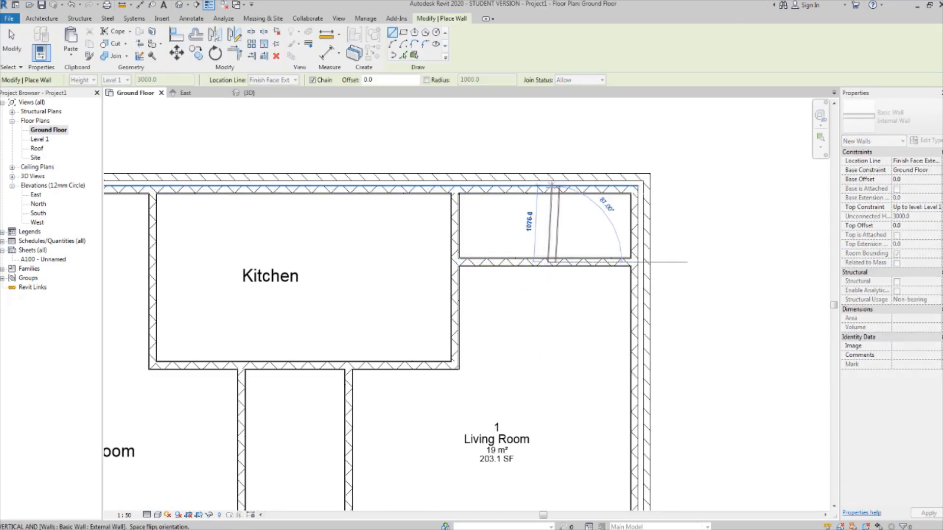
click(551, 187)
key(Escape)
key(Escape)
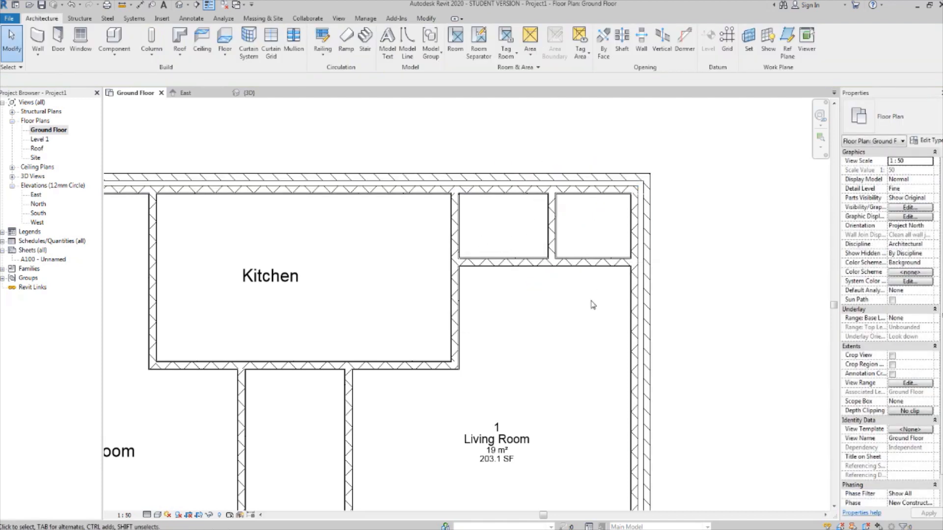
Examine the ground-floor plan, including the Kitchen, Other Room, Living Room, central hall and two small northeast rooms
scroll(593, 305, down, 3)
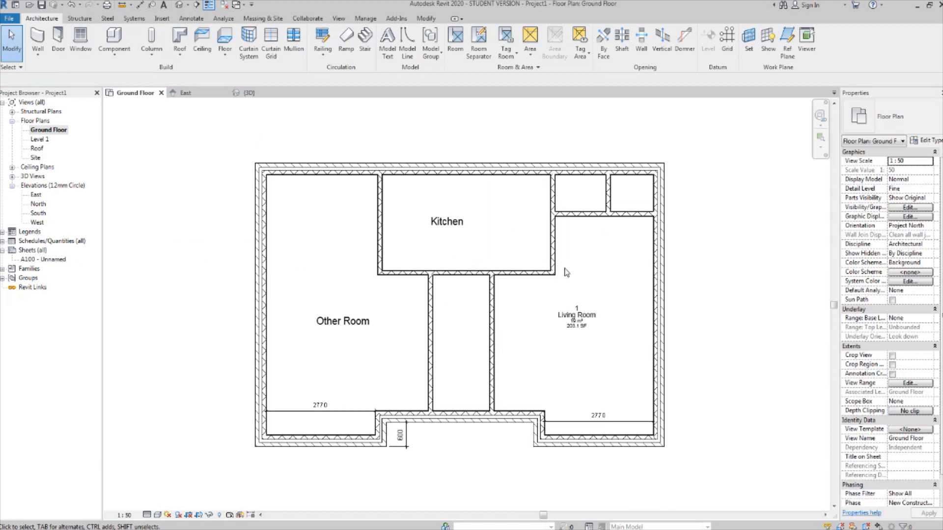
scroll(520, 280, up, 3)
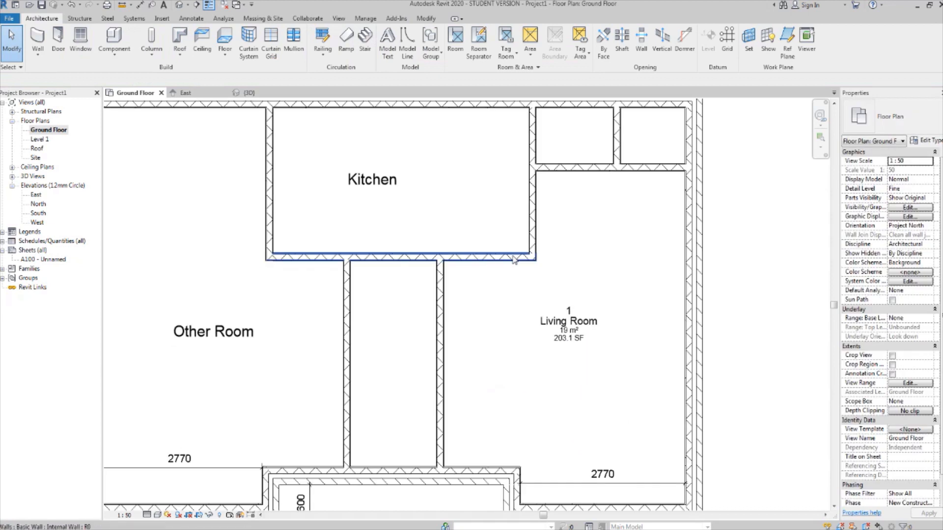
scroll(513, 259, down, 3)
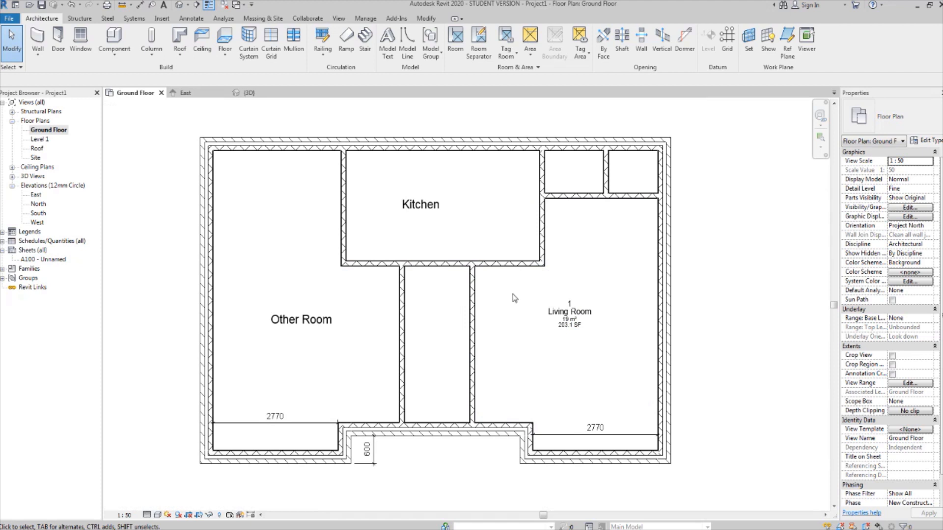
middle_drag(513, 298, 519, 306)
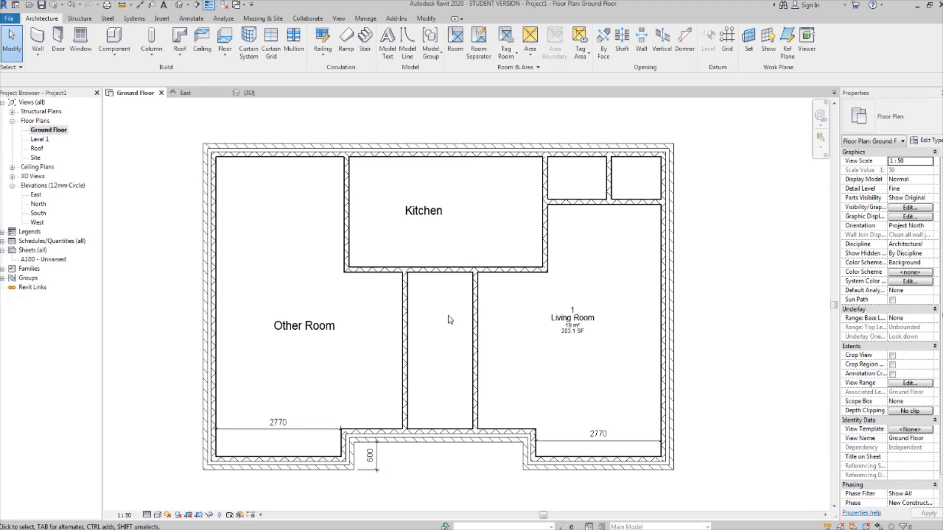
scroll(316, 265, up, 2)
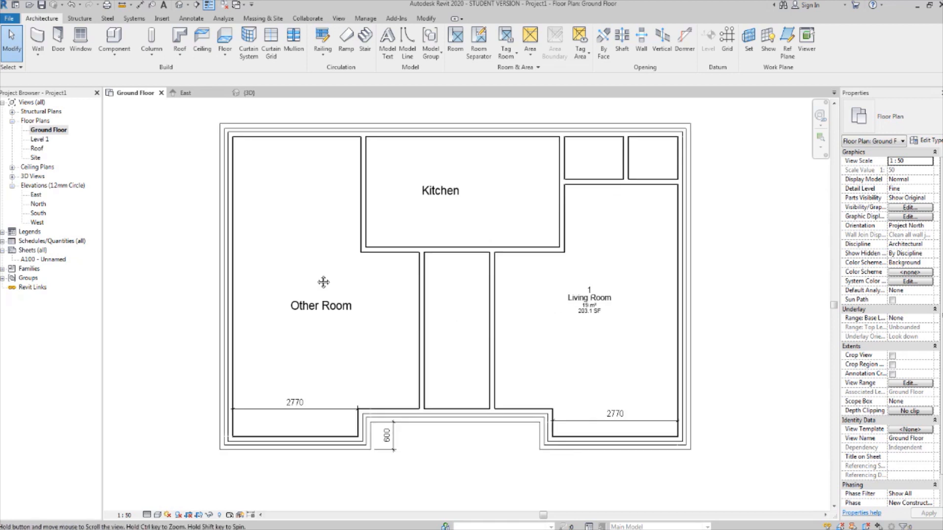
scroll(442, 331, down, 2)
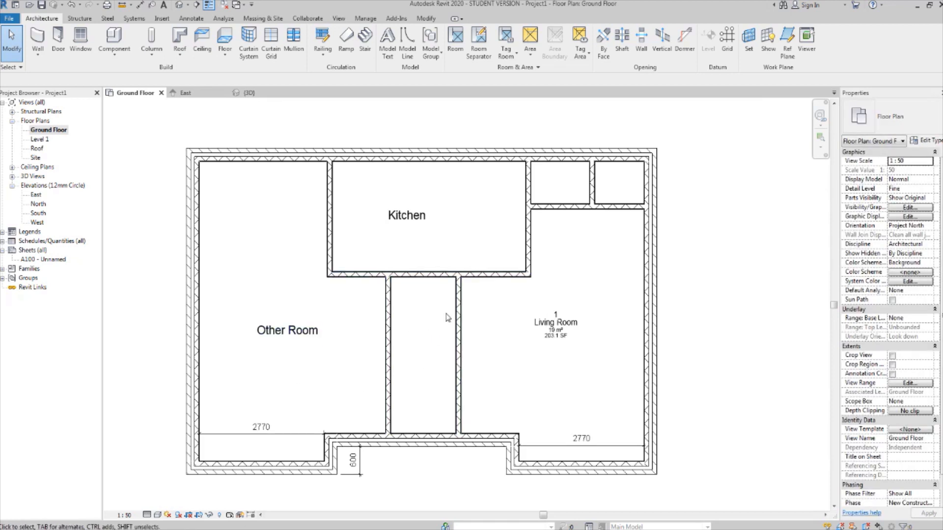
scroll(303, 276, up, 1)
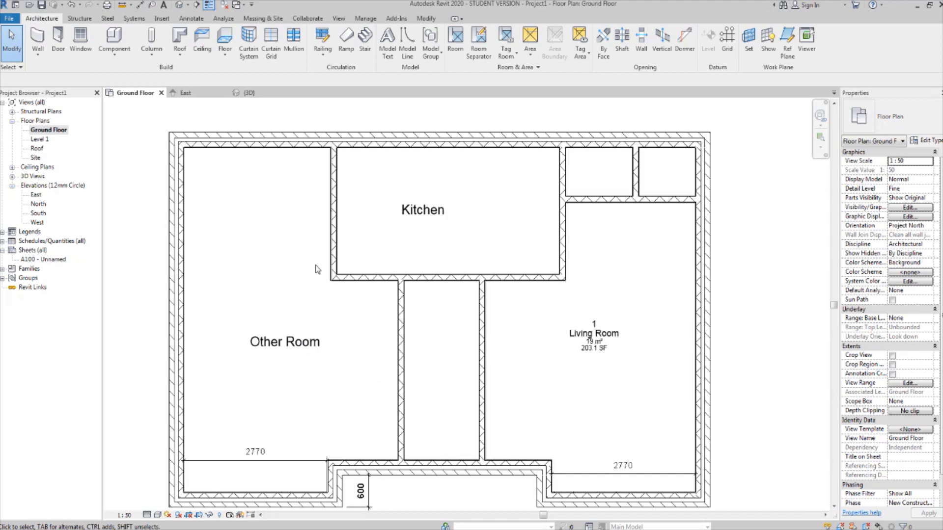
middle_drag(303, 269, 332, 270)
scroll(324, 295, up, 1)
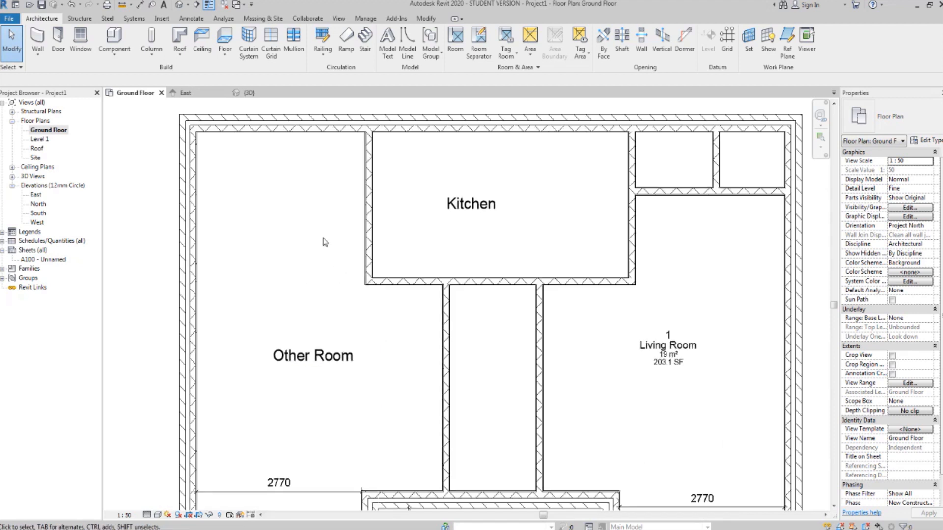
scroll(354, 261, down, 2)
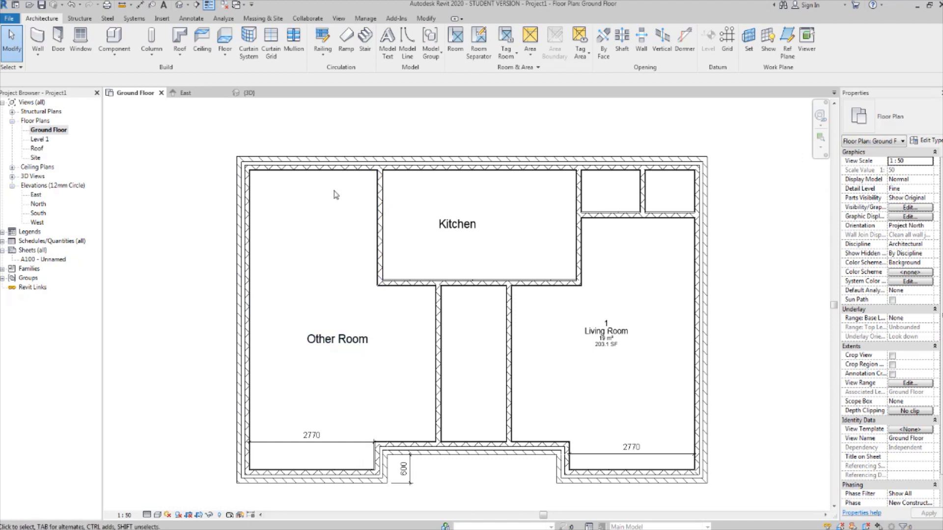
scroll(339, 263, up, 2)
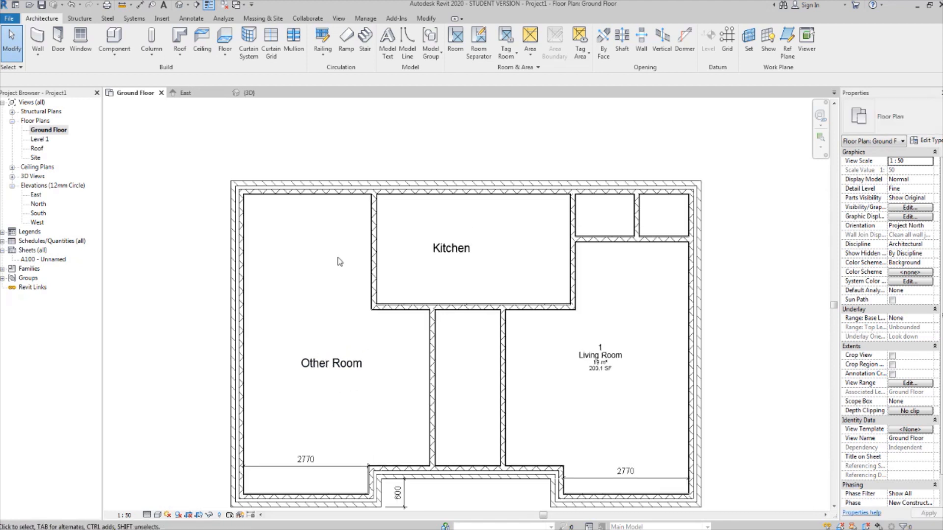
scroll(366, 234, down, 3)
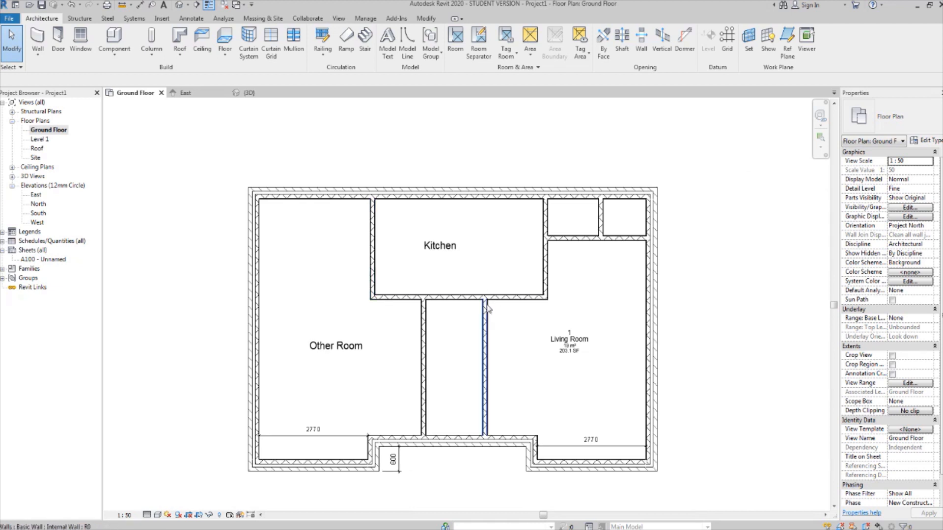
scroll(432, 289, up, 2)
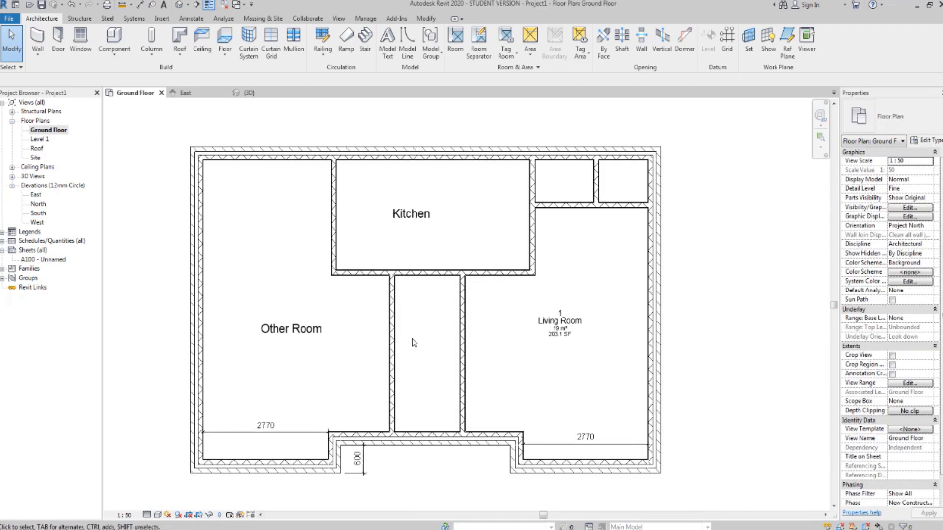
middle_drag(433, 314, 420, 303)
middle_drag(342, 282, 364, 265)
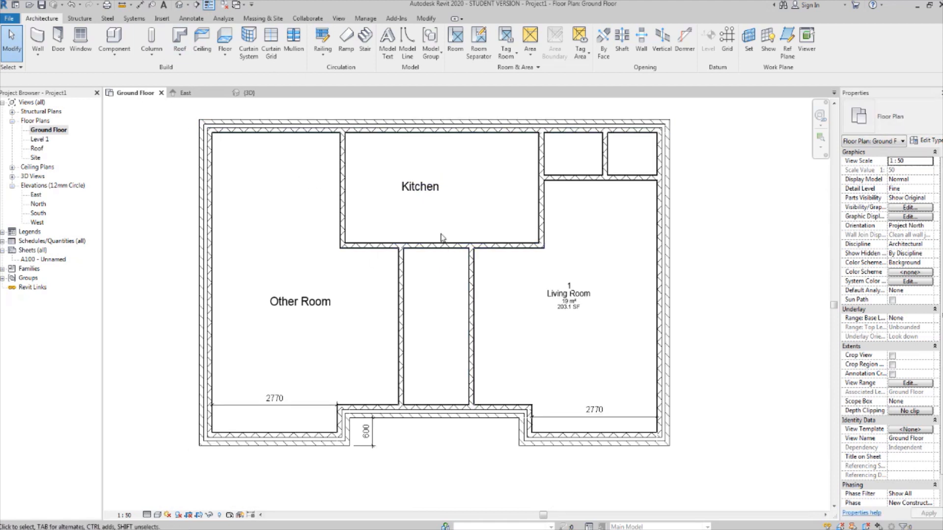
middle_drag(267, 187, 240, 198)
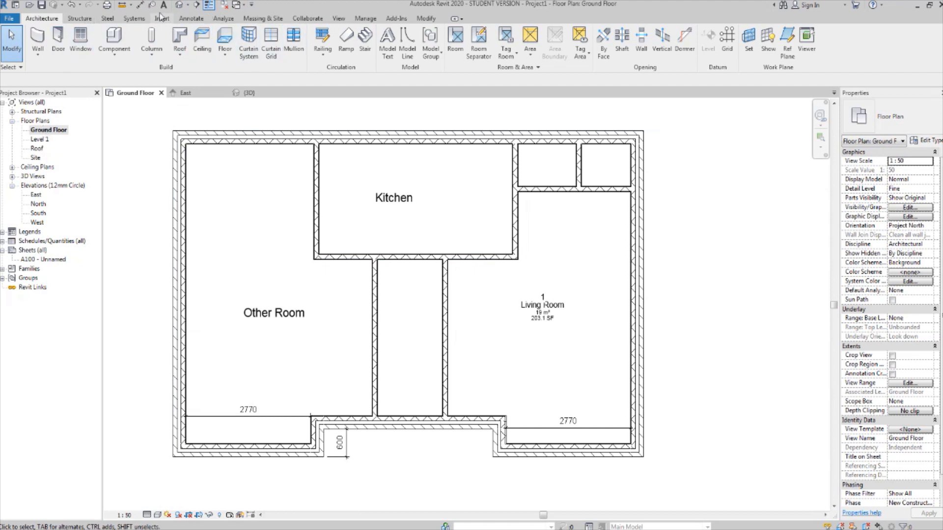
Show the model in 3D and lower the top of the section box to just above Level 1
click(209, 5)
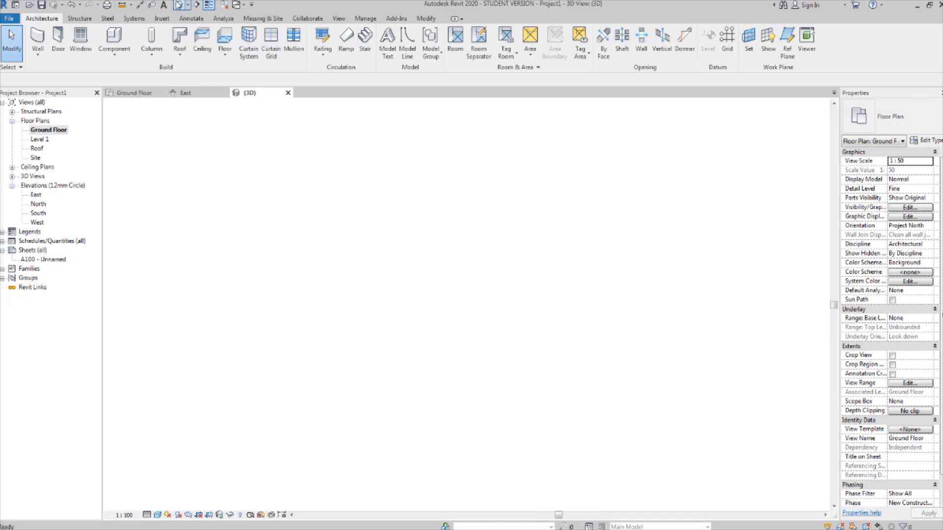
mouse_move(502, 318)
shift+middle_down()
mouse_move(530, 331)
mouse_move(519, 318)
shift+middle_up()
click(629, 184)
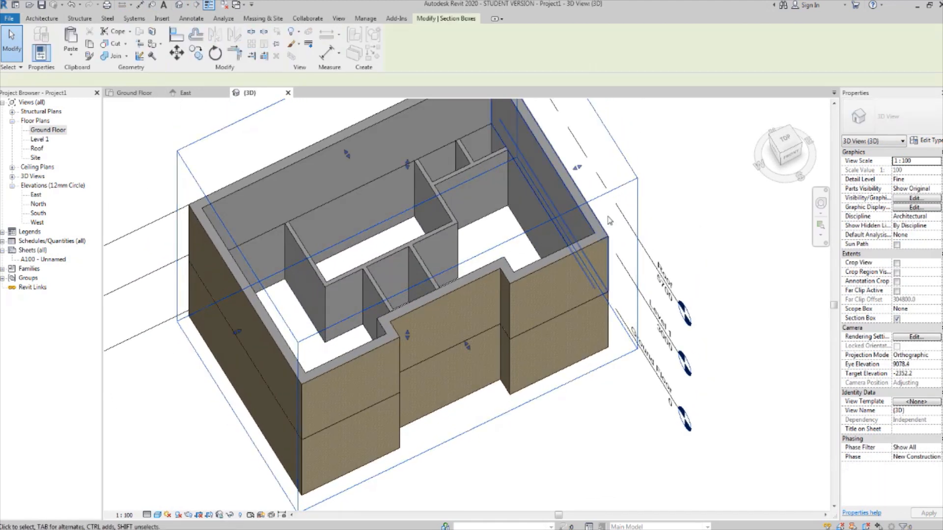
drag(408, 166, 399, 262)
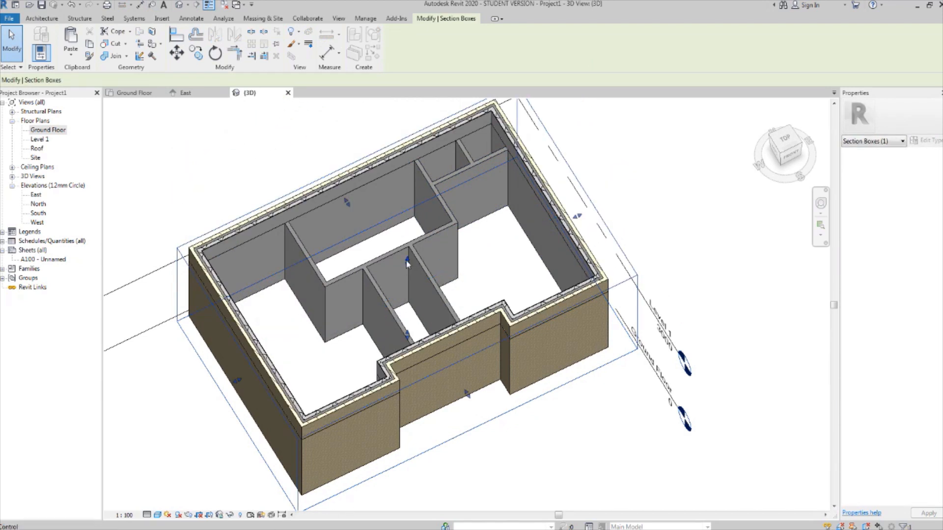
click(502, 427)
shift+middle_drag(503, 427, 332, 233)
middle_drag(320, 365, 330, 276)
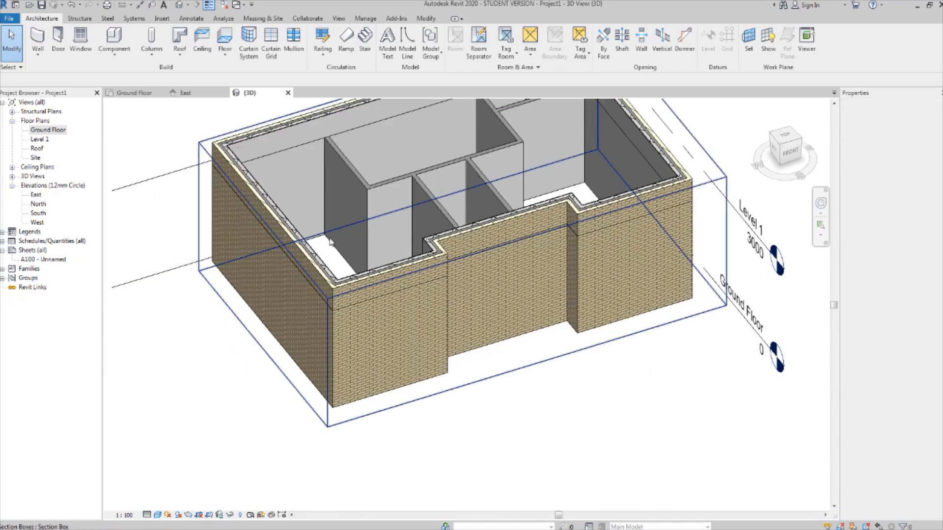
scroll(331, 275, down, 2)
scroll(376, 345, up, 2)
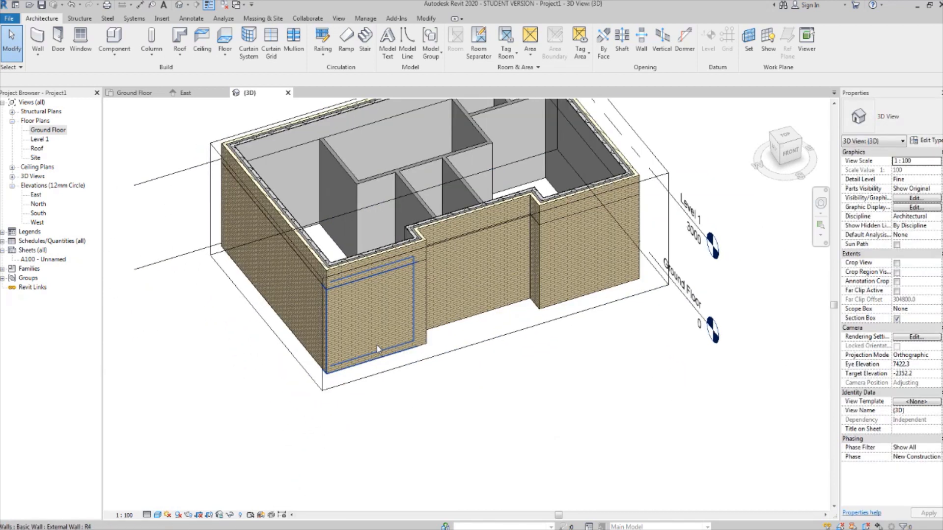
Place a Standard wall foundation under the east section of the south external wall and inspect it from below the corner
click(77, 20)
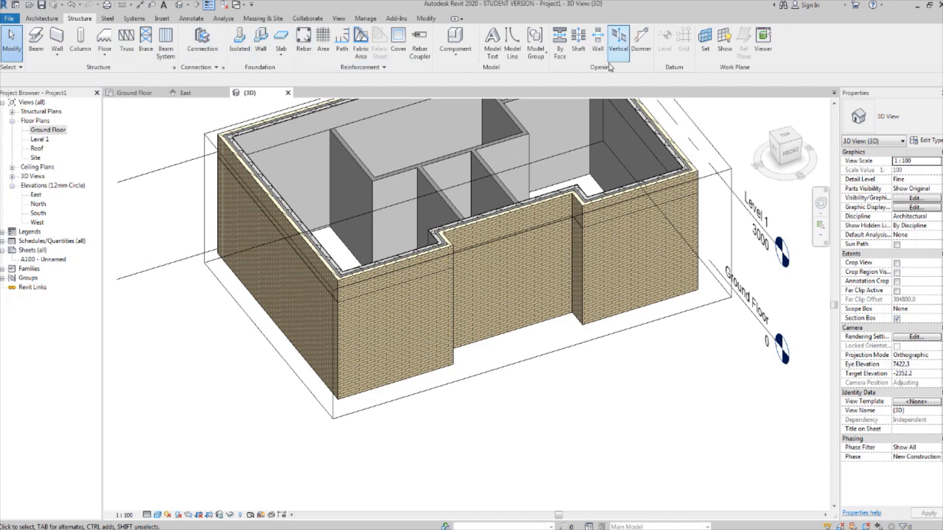
click(260, 47)
middle_drag(296, 129, 230, 161)
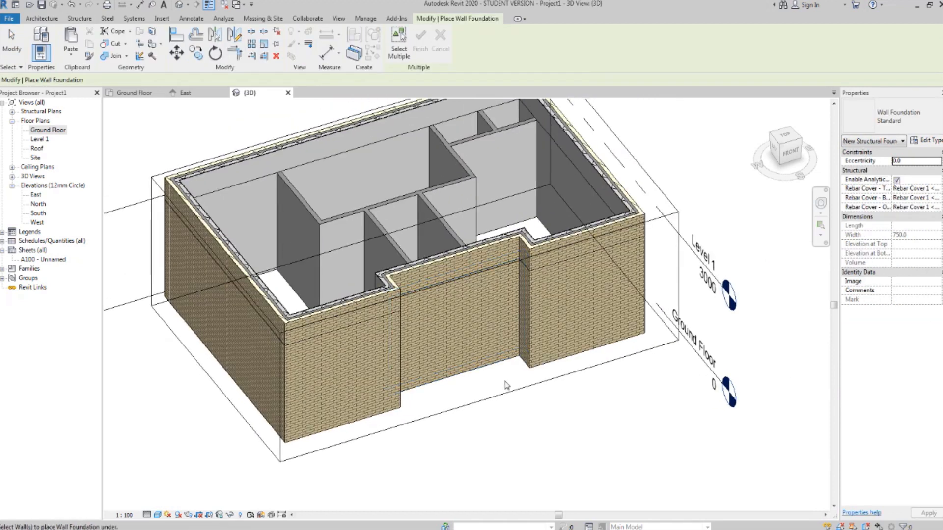
shift+middle_drag(511, 254, 551, 337)
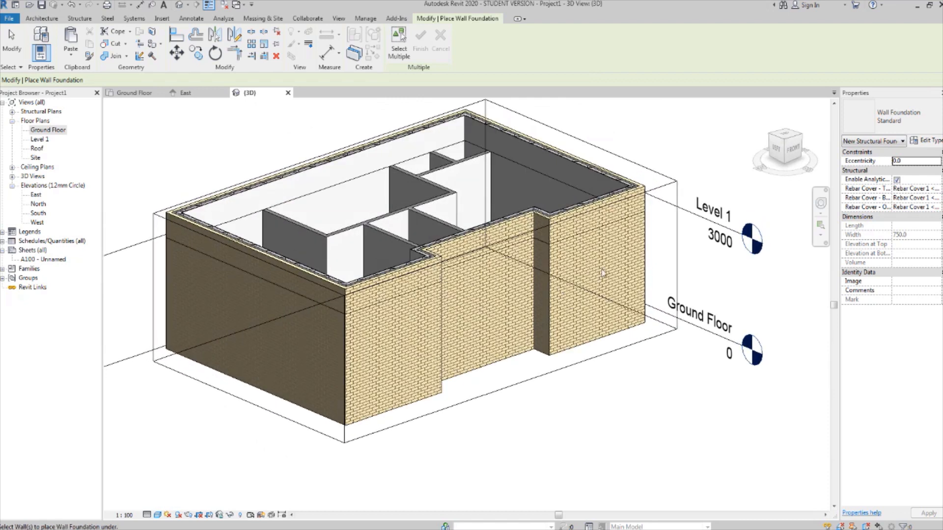
click(552, 345)
shift+middle_drag(568, 367, 377, 392)
scroll(311, 467, up, 5)
scroll(314, 462, up, 3)
scroll(332, 427, down, 2)
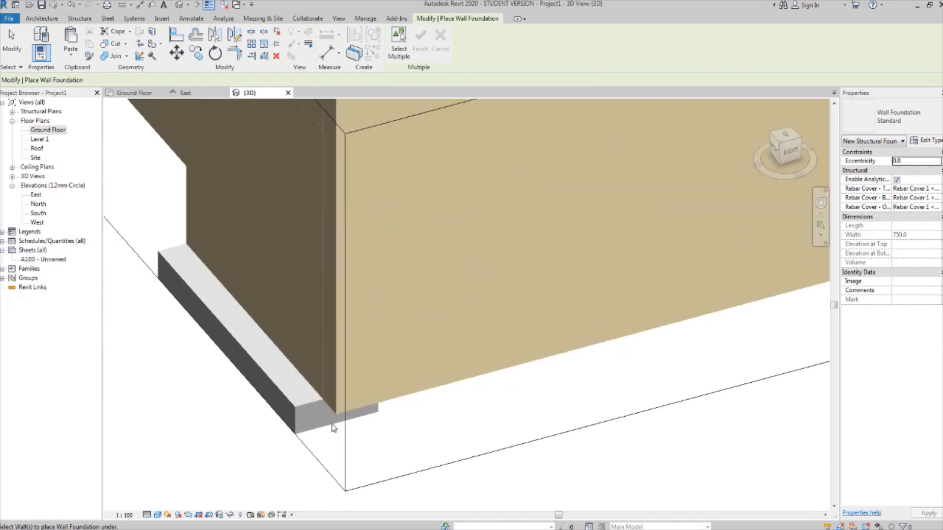
shift+middle_drag(351, 424, 402, 325)
scroll(402, 325, down, 6)
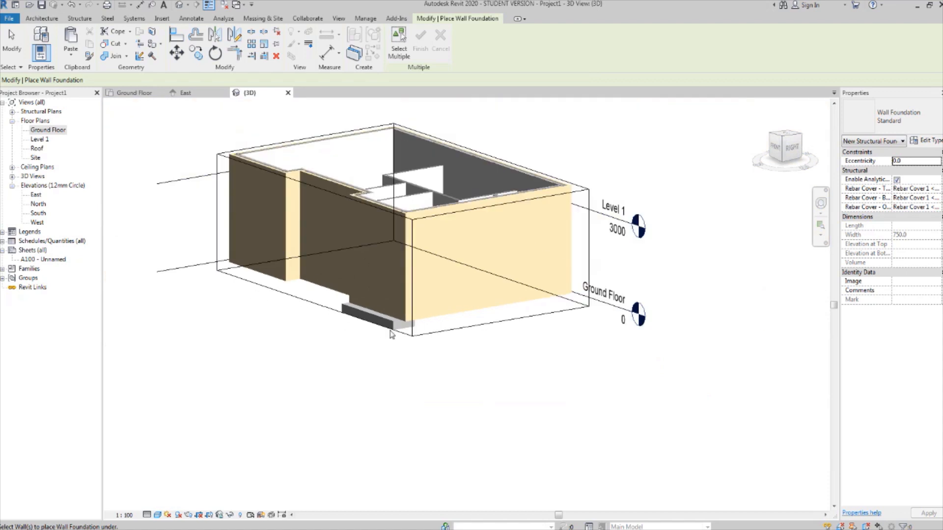
Remove the wall foundation from beneath the east section of the south external wall
key(Escape)
click(388, 326)
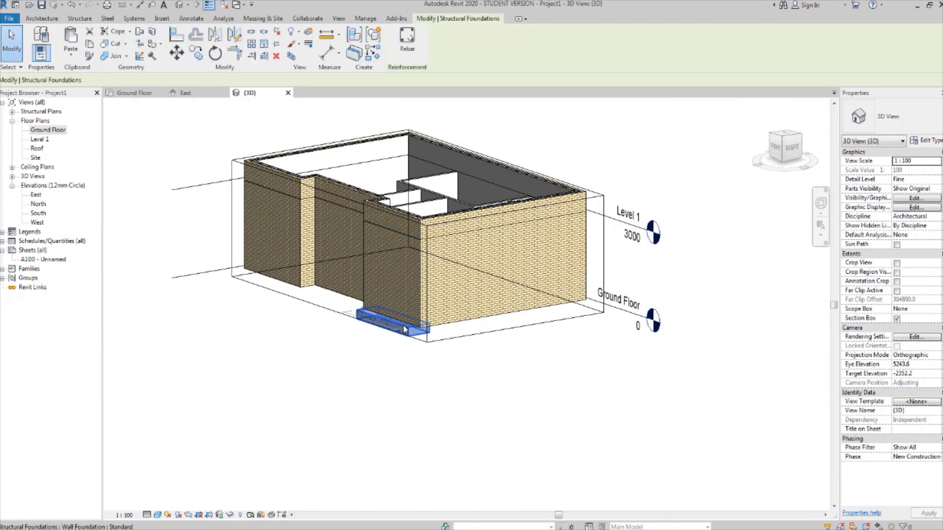
middle_drag(378, 311, 211, 199)
key(Escape)
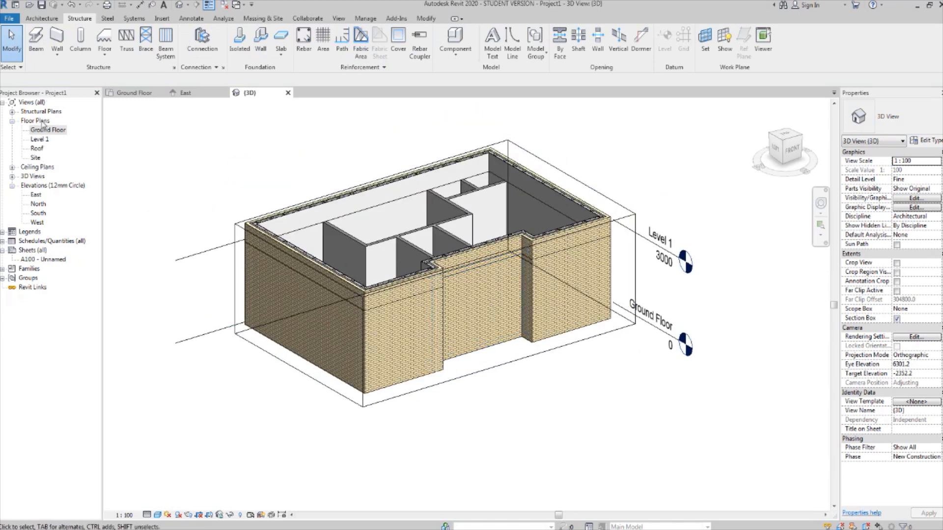
Show the East elevation and draw a new level about 800 mm below the Ground Floor level, across the building's width
double_click(42, 196)
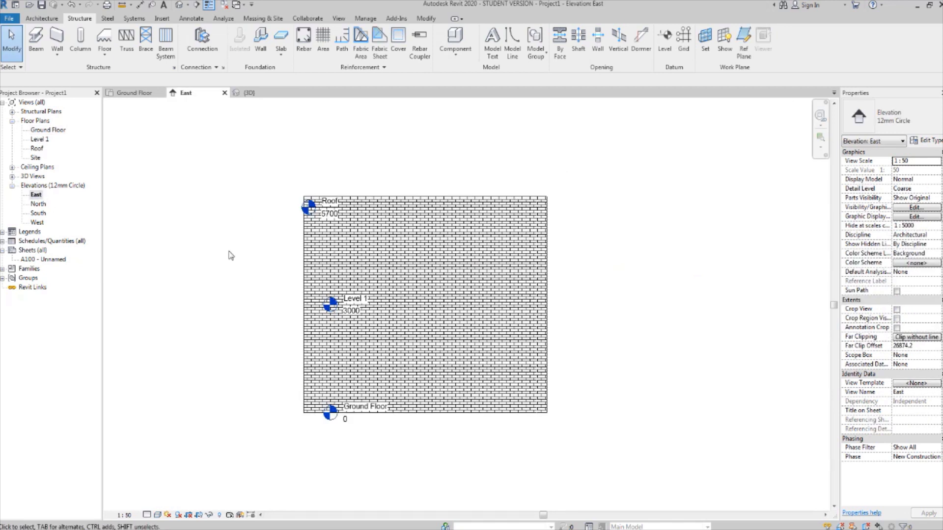
scroll(387, 421, up, 3)
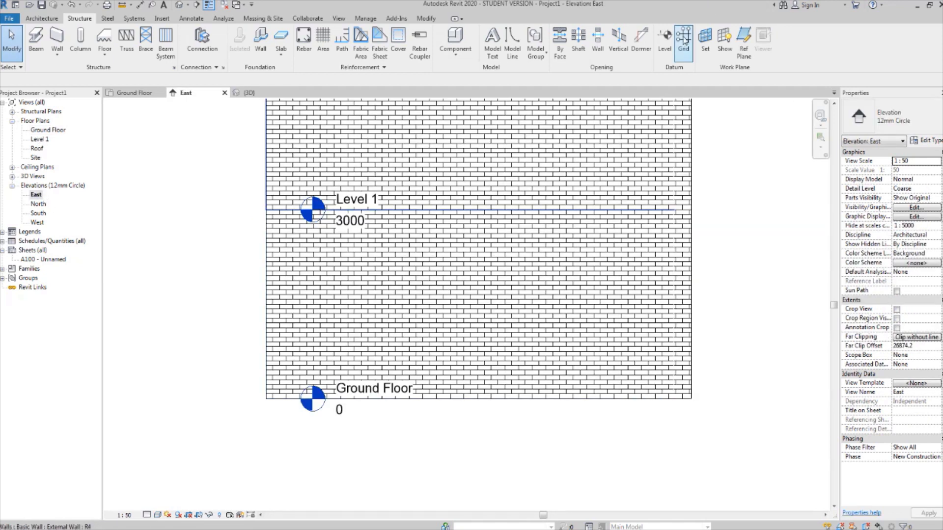
click(664, 41)
middle_drag(376, 417, 407, 346)
click(241, 378)
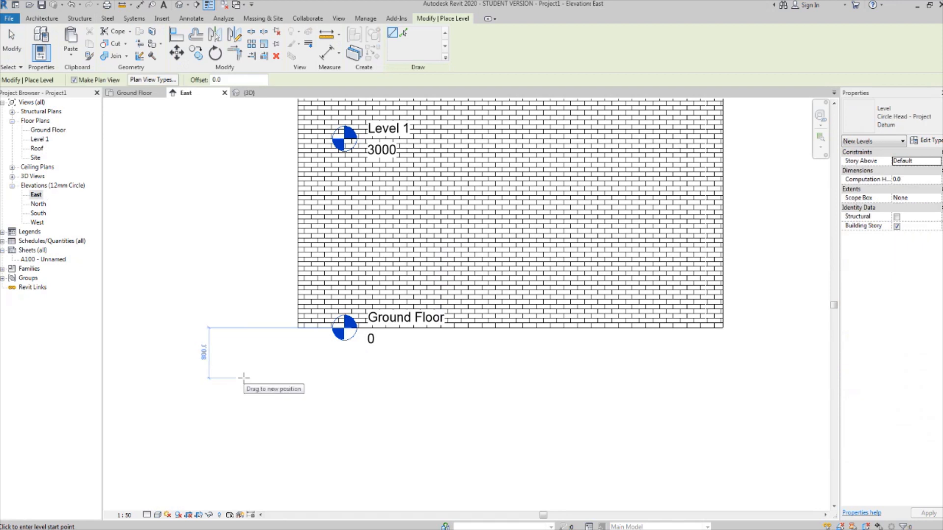
click(803, 343)
key(Escape)
key(Escape)
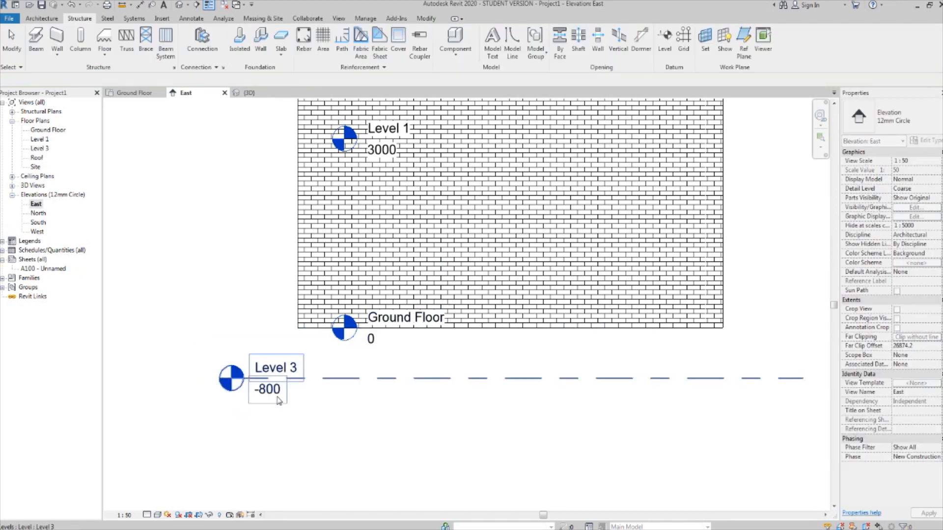
Set the new level's elevation to -150
click(278, 400)
click(278, 399)
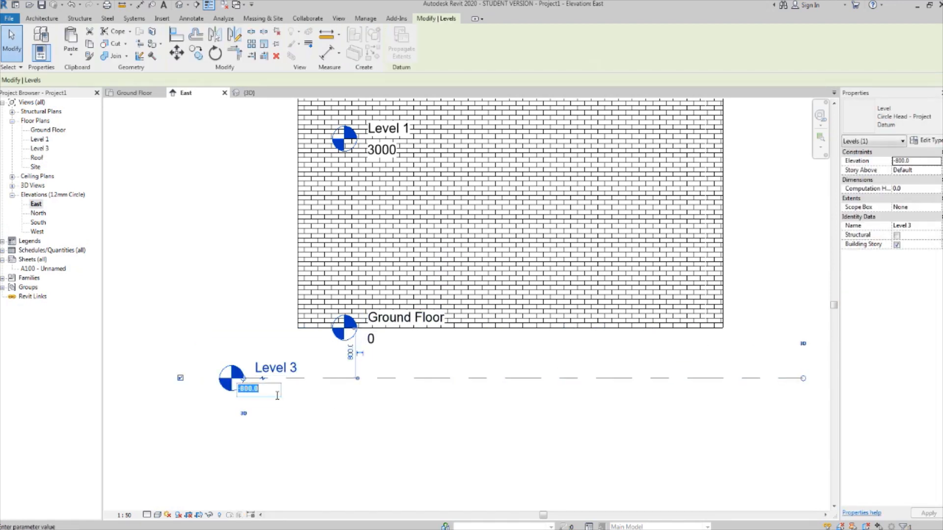
key(Return)
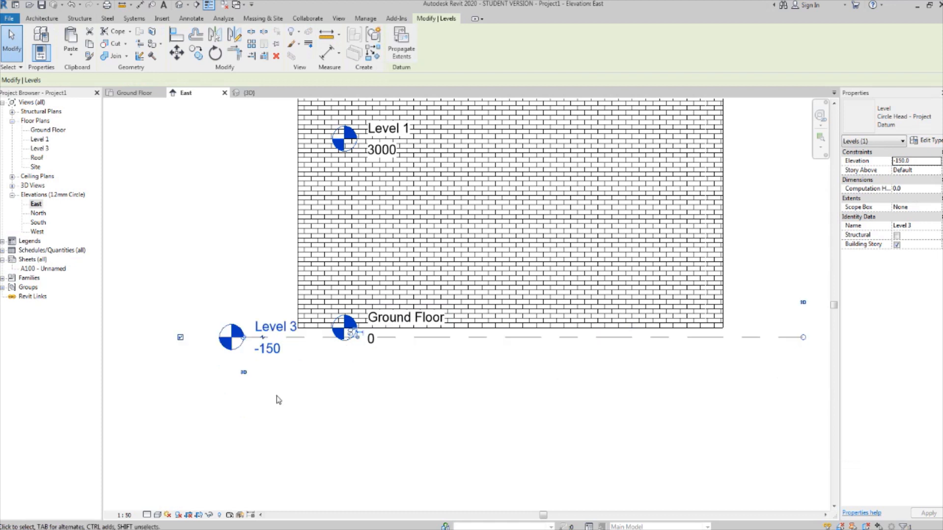
Change the new lowest level's elevation to -200
click(278, 352)
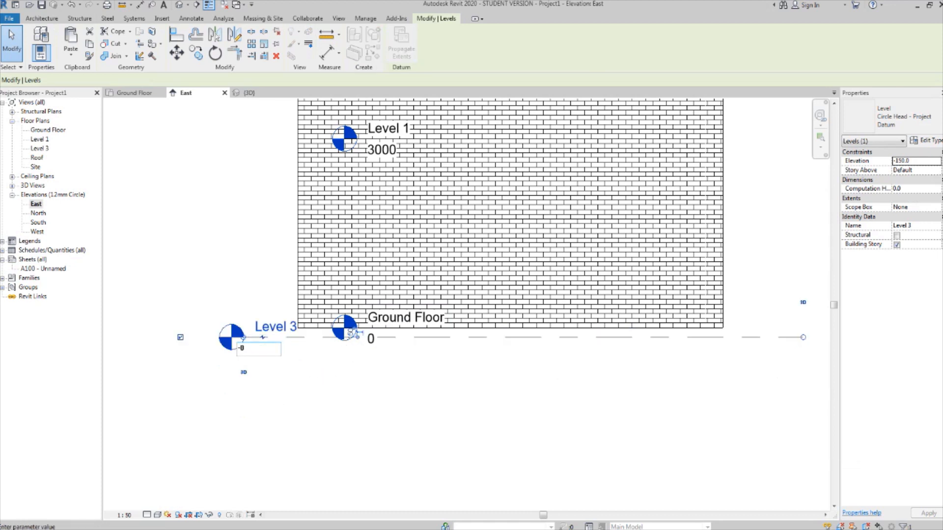
text(-200)
key(Return)
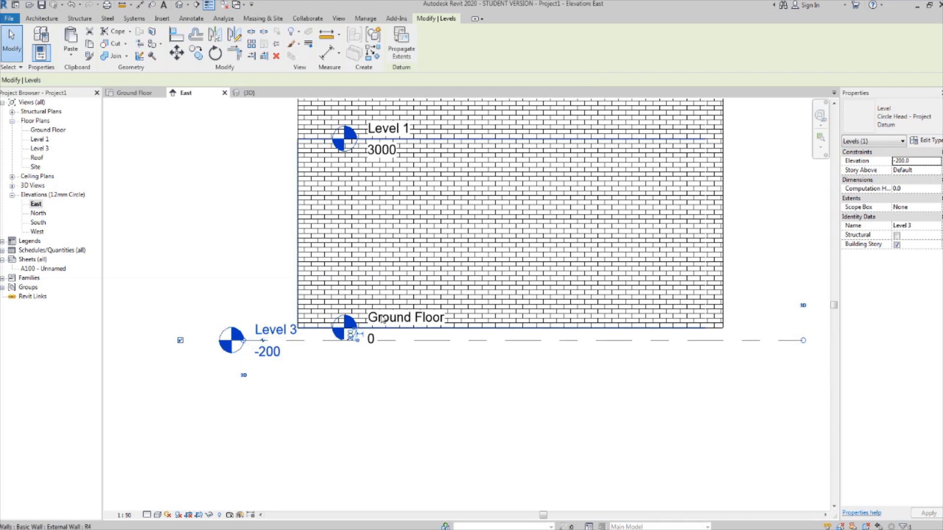
click(385, 448)
Rename the level at -200 as Substructure
click(283, 337)
click(282, 330)
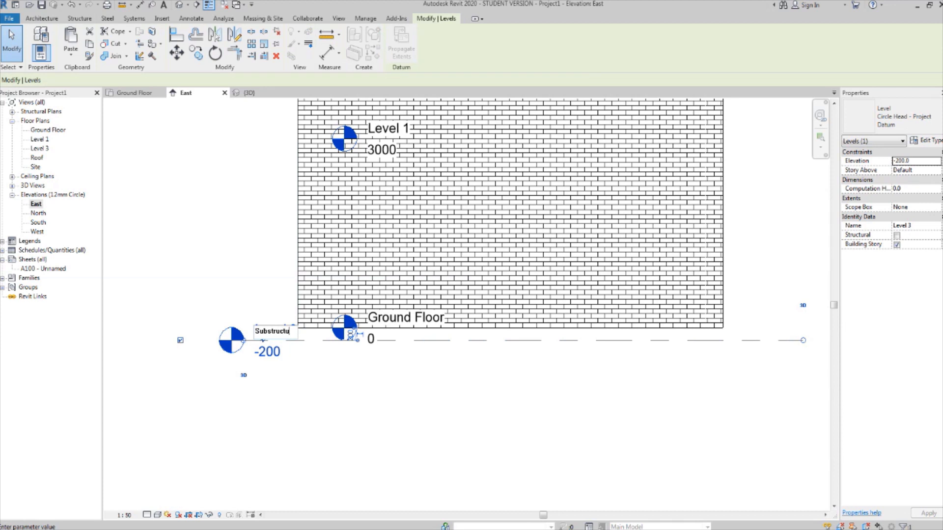
key(Return)
click(310, 409)
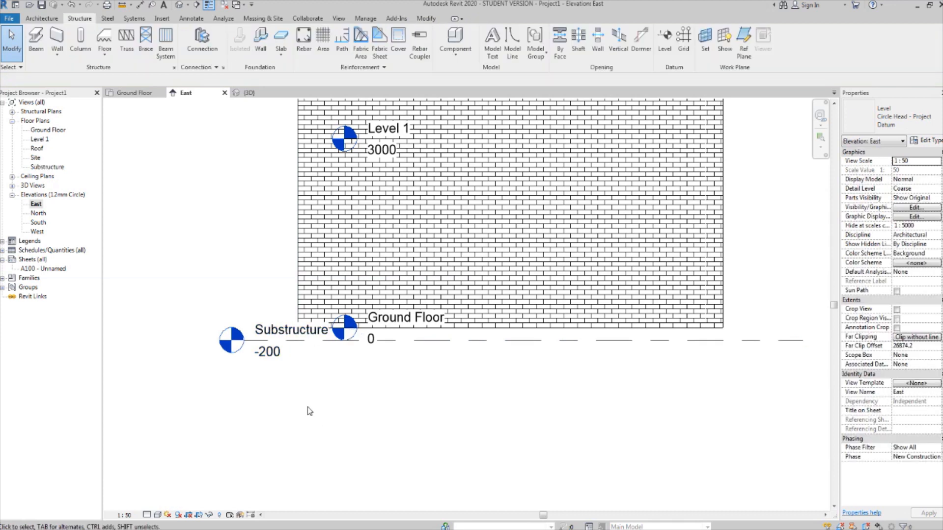
Examine the Substructure level line and the base of the walls in the East elevation
scroll(308, 406, down, 2)
scroll(518, 354, up, 2)
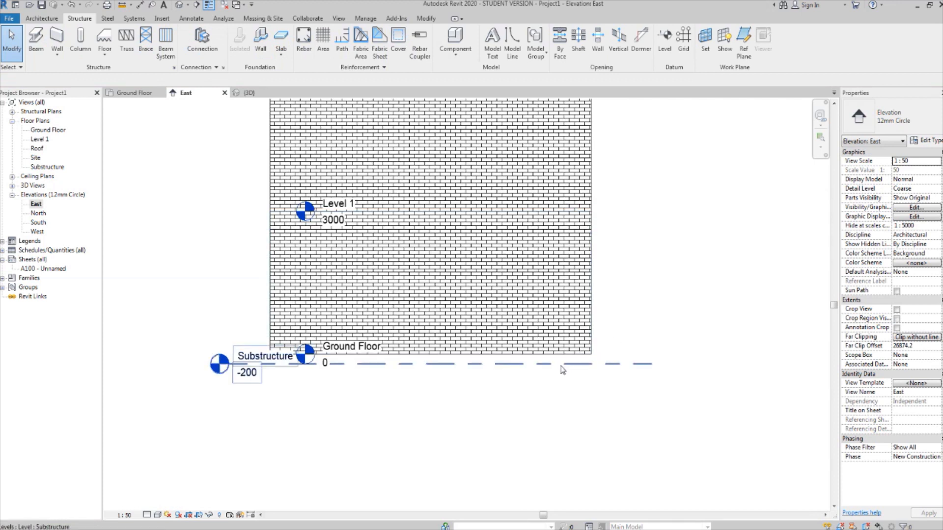
scroll(584, 366, up, 2)
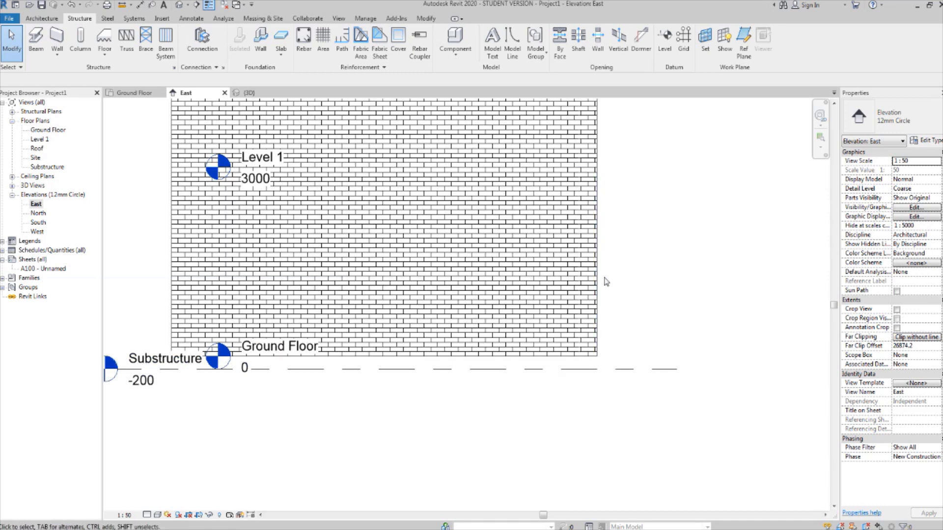
scroll(570, 305, down, 5)
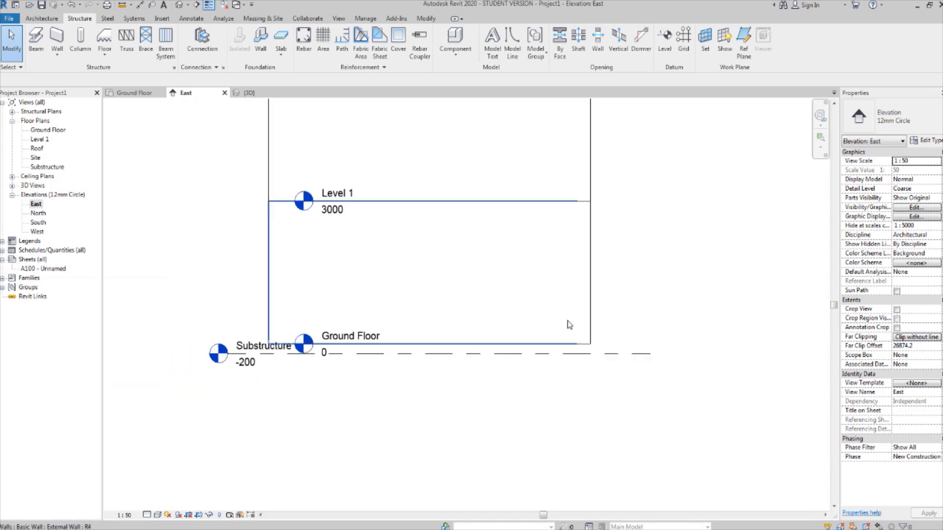
middle_drag(387, 418, 417, 397)
middle_drag(338, 397, 360, 418)
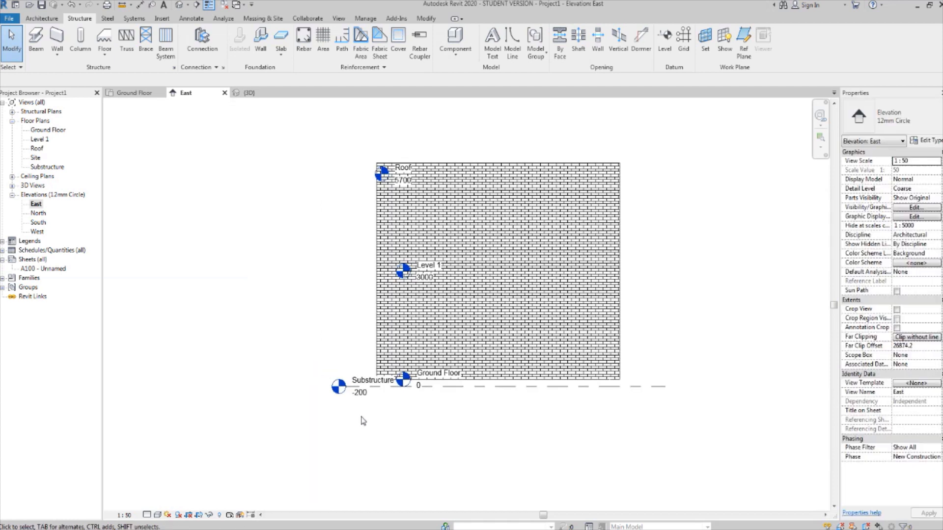
scroll(376, 422, up, 2)
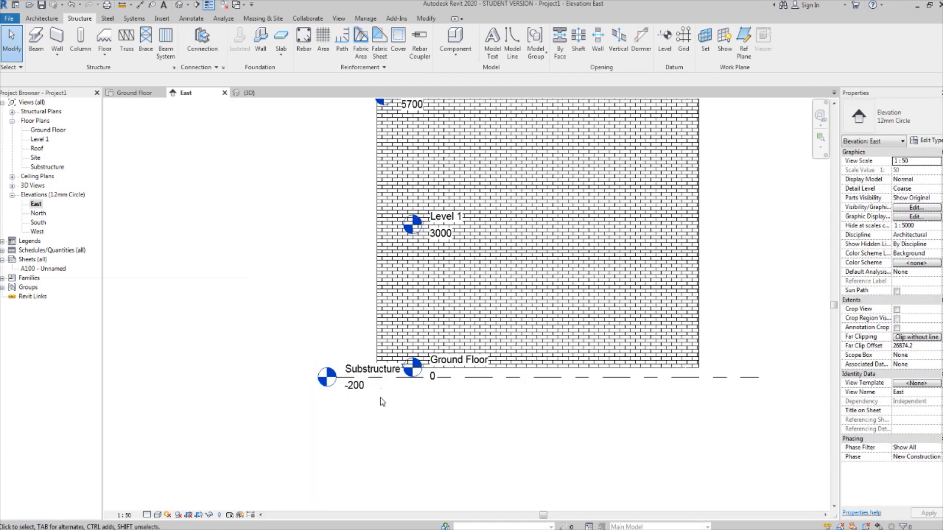
Open the Substructure floor plan, select the whole building, and clear that selection
double_click(49, 167)
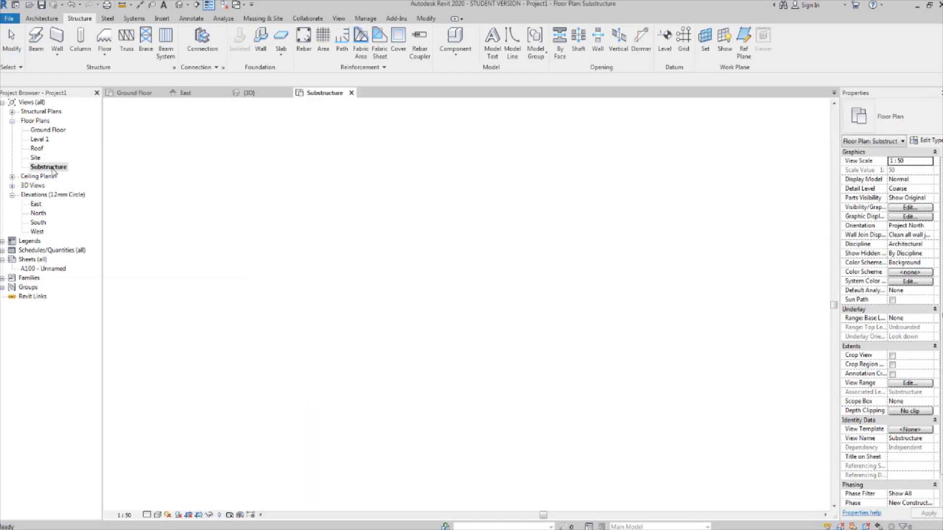
scroll(417, 281, up, 2)
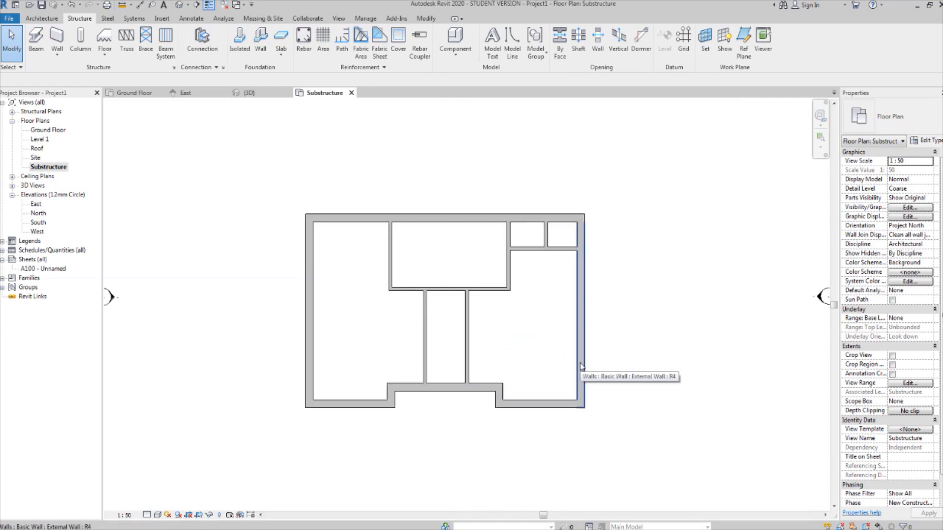
drag(677, 437, 301, 163)
click(370, 301)
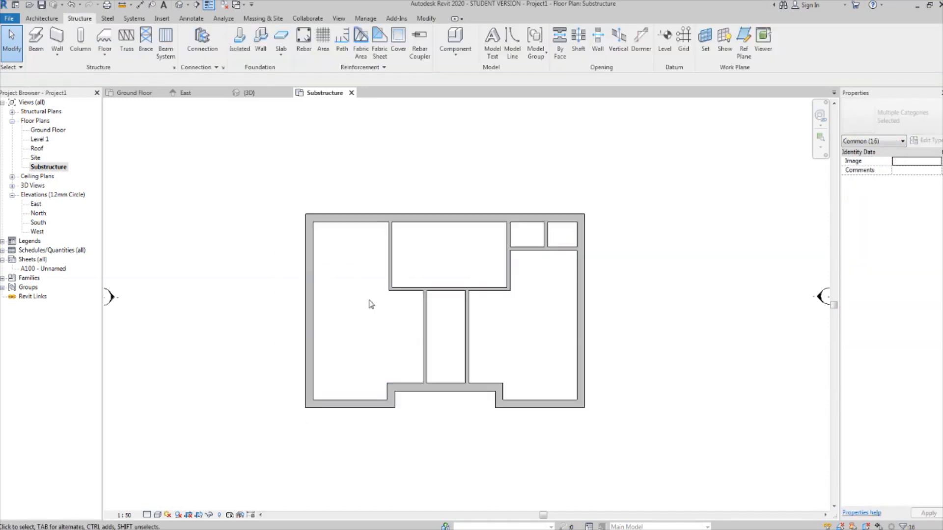
Select all external wall instances visible in the Substructure plan and add every internal wall to the selection
click(391, 227)
click(358, 223)
right_click(359, 224)
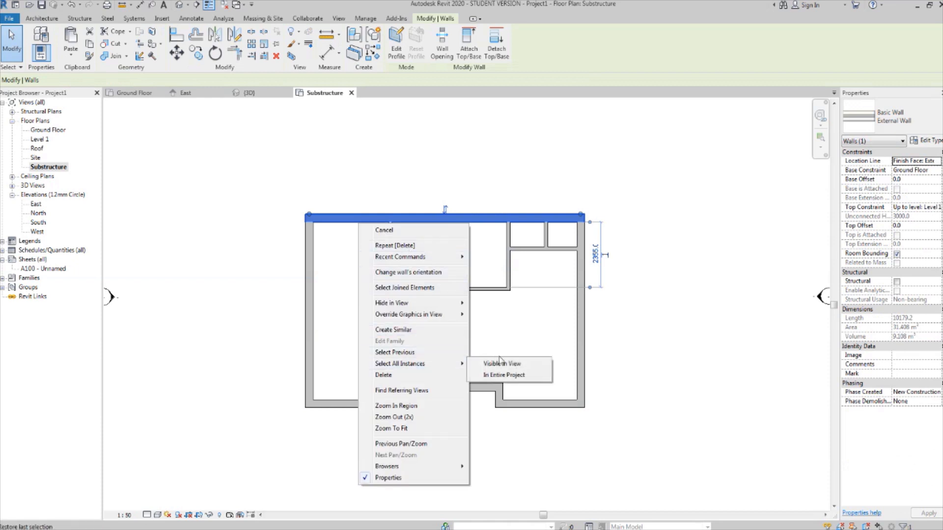
click(502, 364)
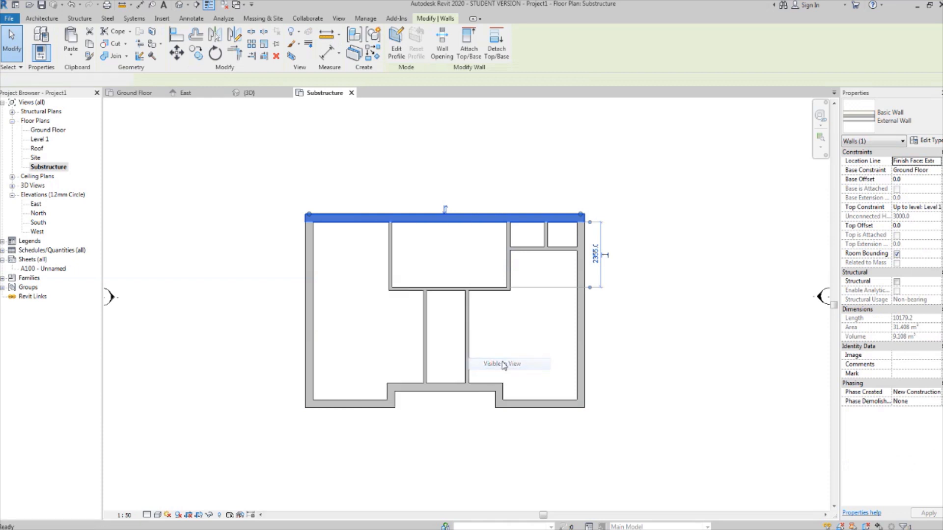
ctrl+click(390, 263)
ctrl+click(420, 289)
ctrl+click(429, 318)
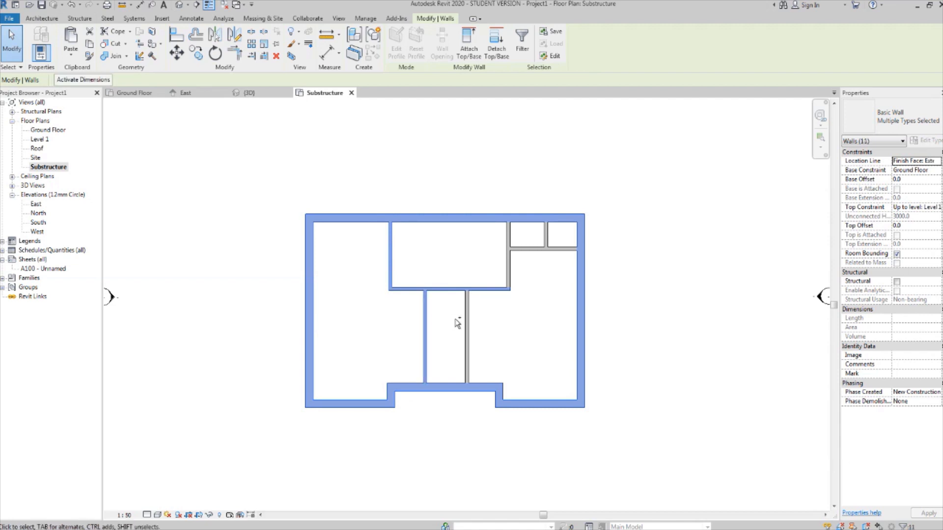
ctrl+click(465, 322)
ctrl+click(510, 244)
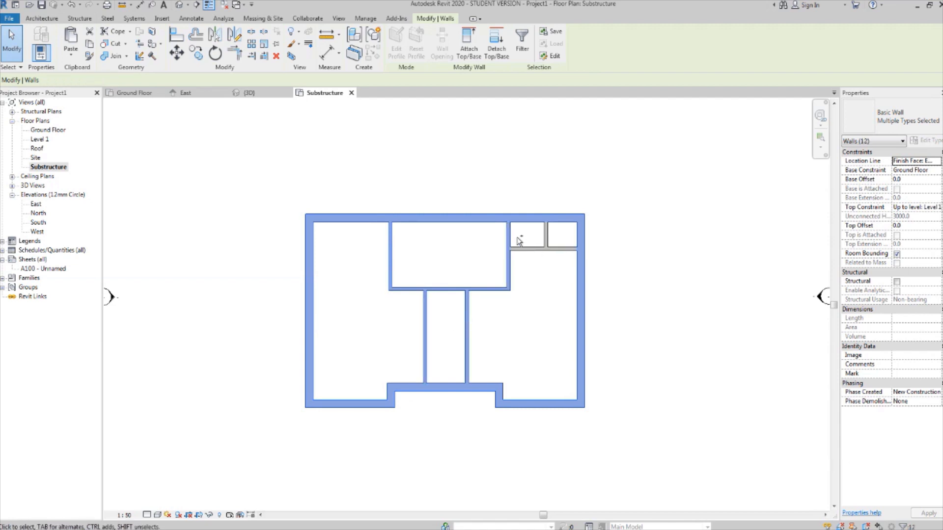
ctrl+click(545, 237)
ctrl+click(540, 249)
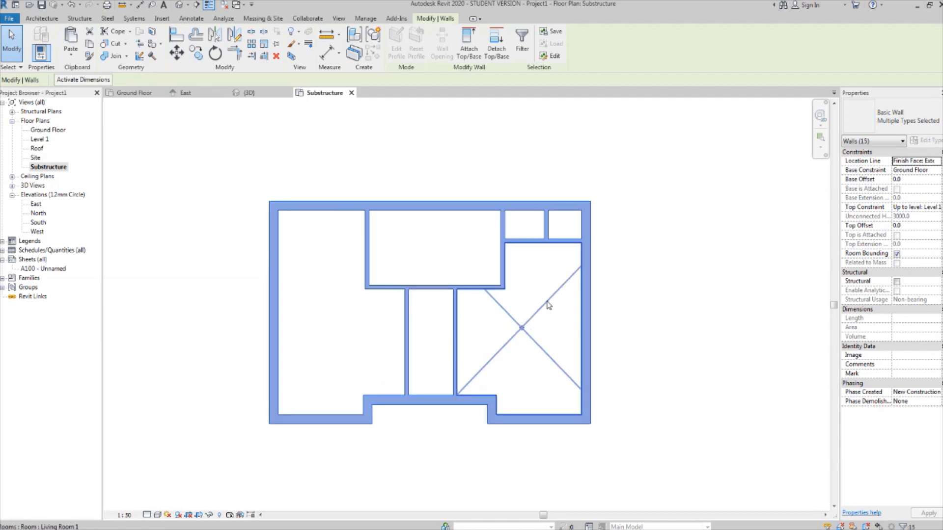
Copy the selected walls and paste them aligned to the Substructure level
scroll(511, 282, up, 2)
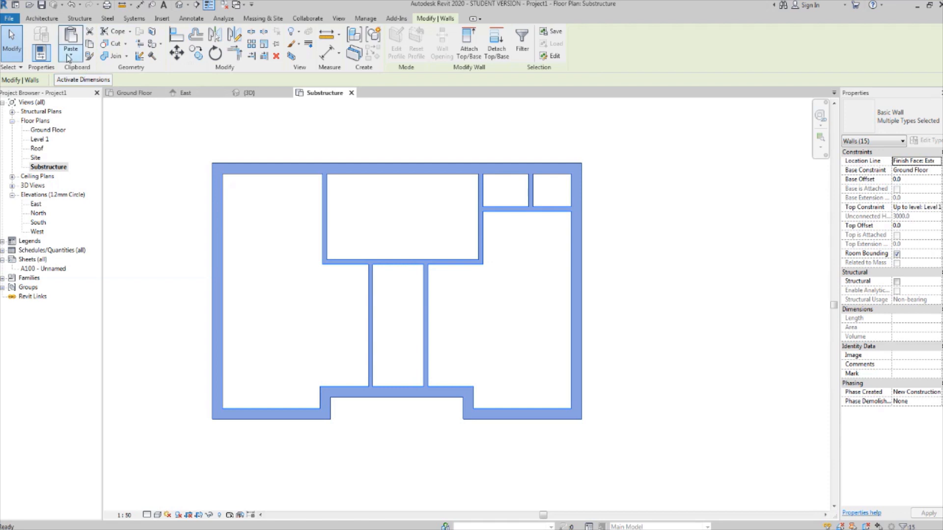
click(69, 57)
click(112, 94)
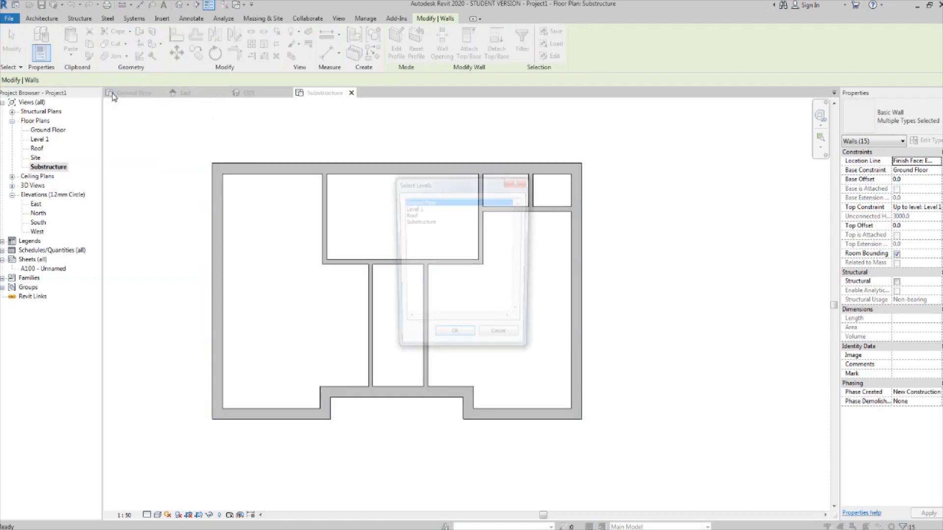
click(425, 222)
click(453, 339)
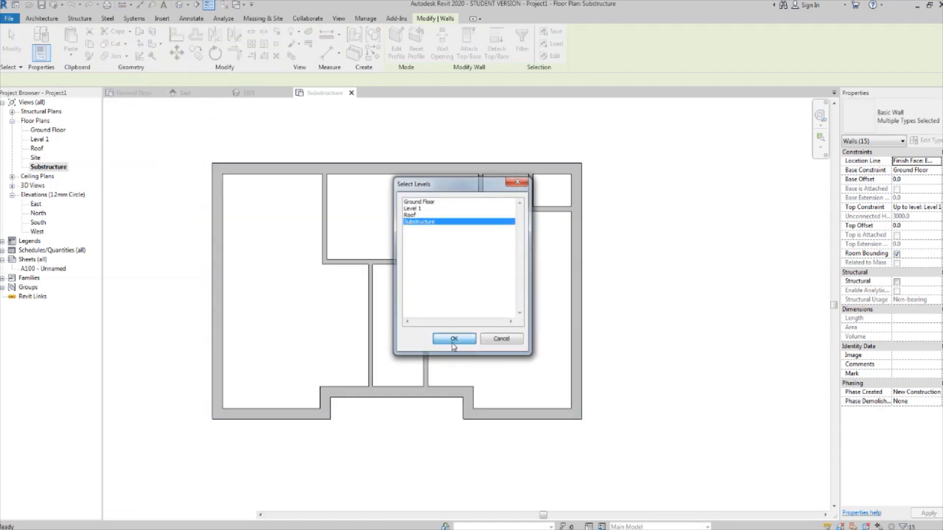
click(149, 234)
Set the Substructure plan's detail level to Medium
middle_drag(174, 246, 244, 231)
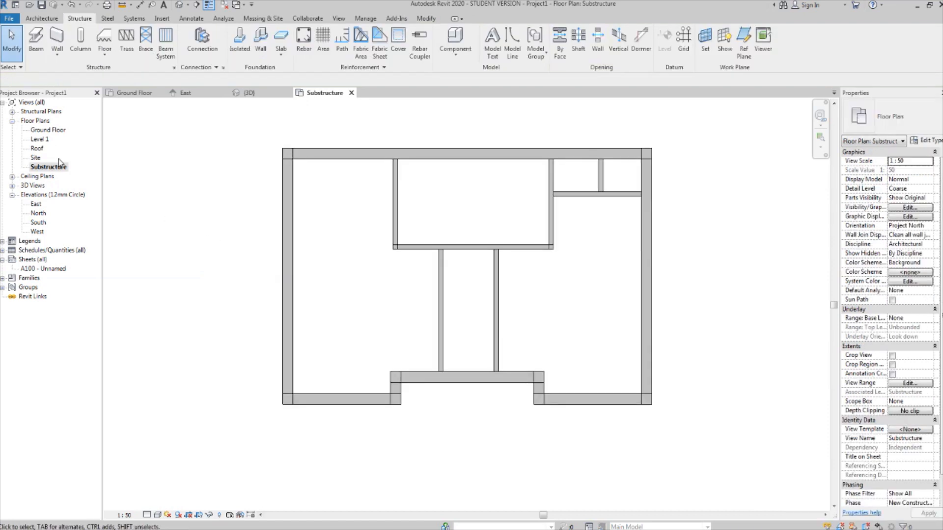
click(147, 515)
click(165, 493)
scroll(320, 269, up, 2)
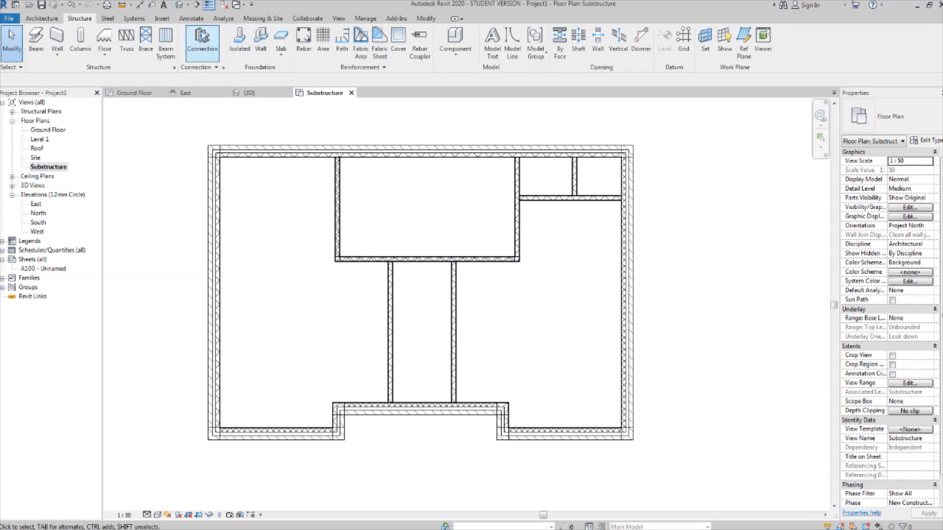
Show the model in 3D, inspect the south side of the building, and leave the wall placement command
click(178, 7)
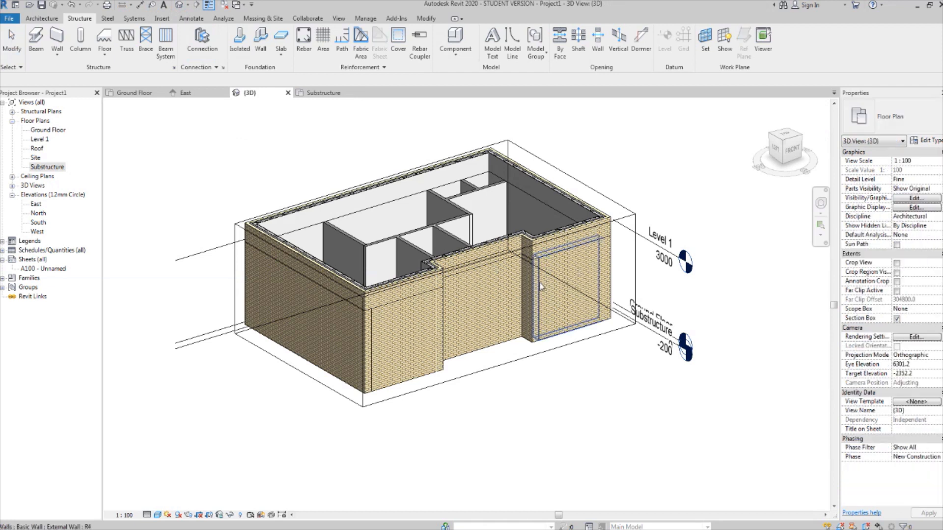
click(485, 369)
shift+middle_drag(479, 363, 427, 334)
drag(435, 328, 430, 385)
shift+middle_drag(427, 415, 452, 393)
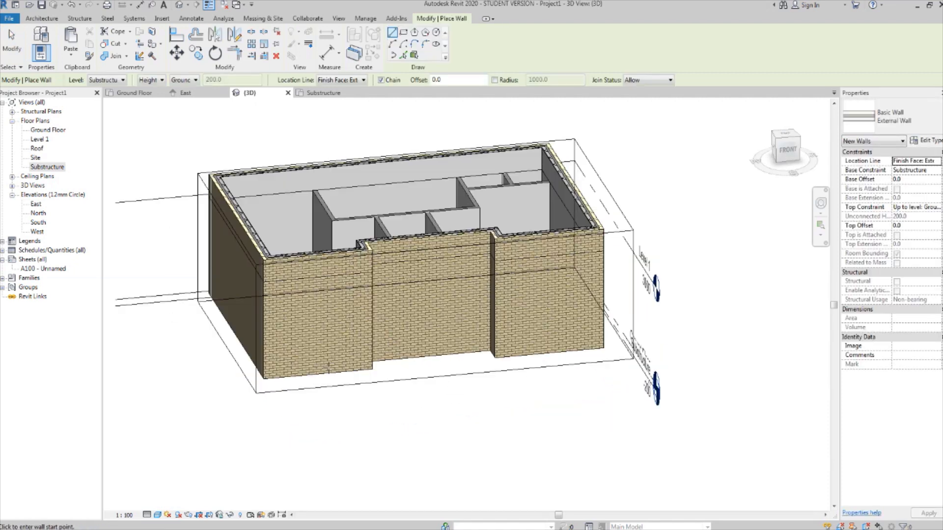
key(Escape)
Select all the ground-floor external walls around the building's perimeter in the 3D view
click(330, 373)
middle_drag(330, 373, 443, 377)
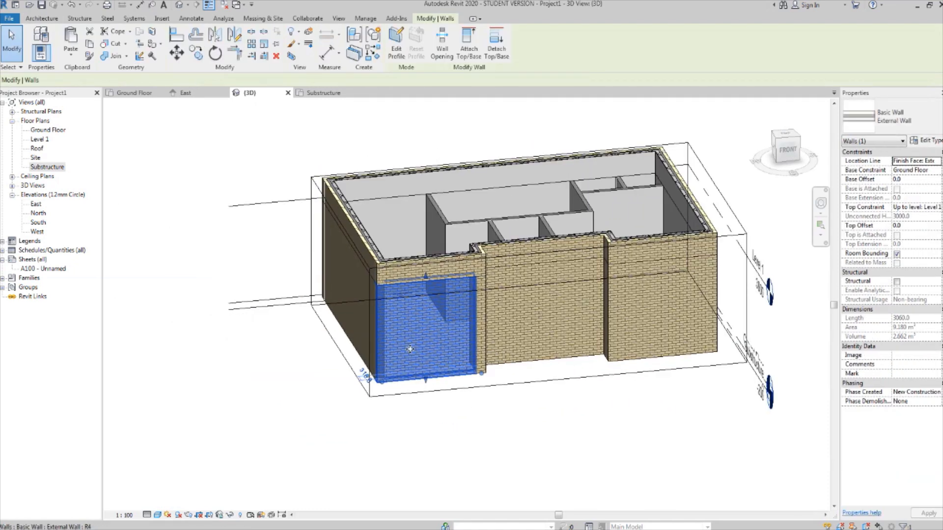
shift+middle_drag(410, 348, 360, 362)
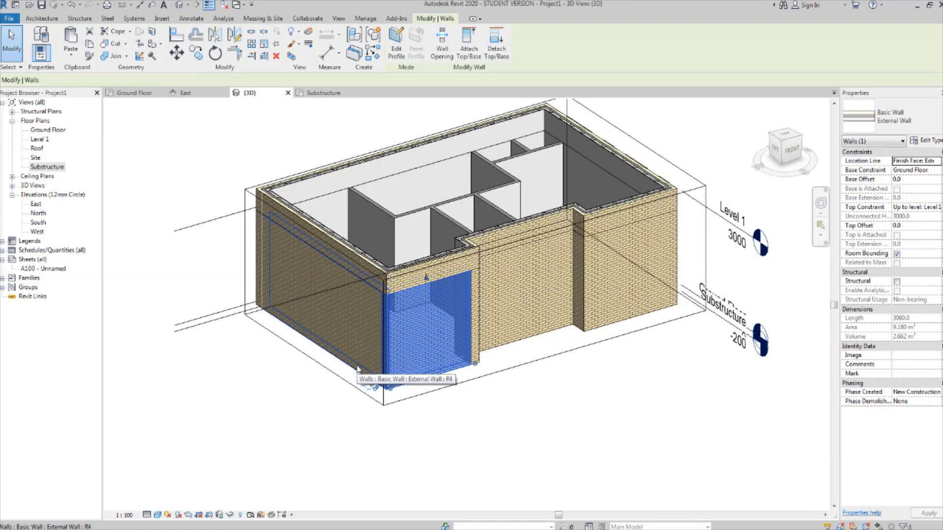
ctrl+click(357, 367)
shift+middle_drag(357, 367, 415, 324)
ctrl+click(256, 374)
ctrl+click(350, 356)
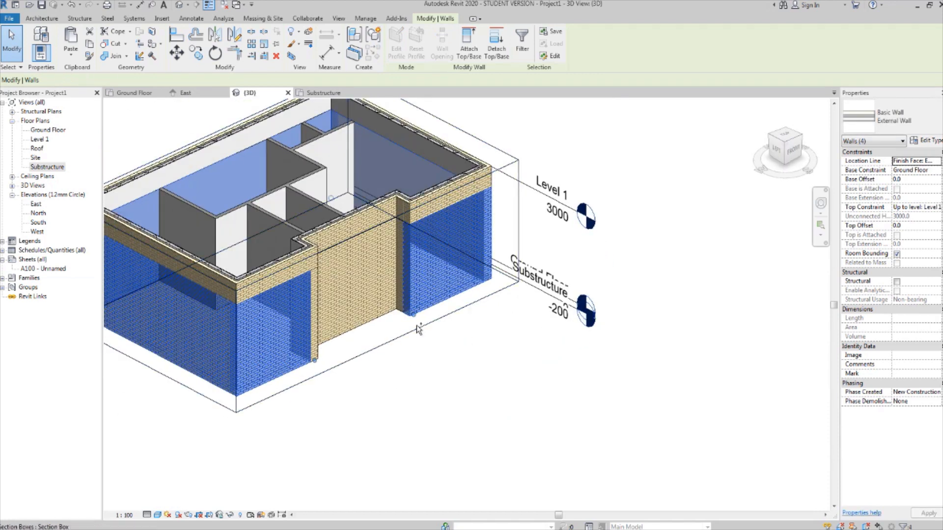
ctrl+click(397, 310)
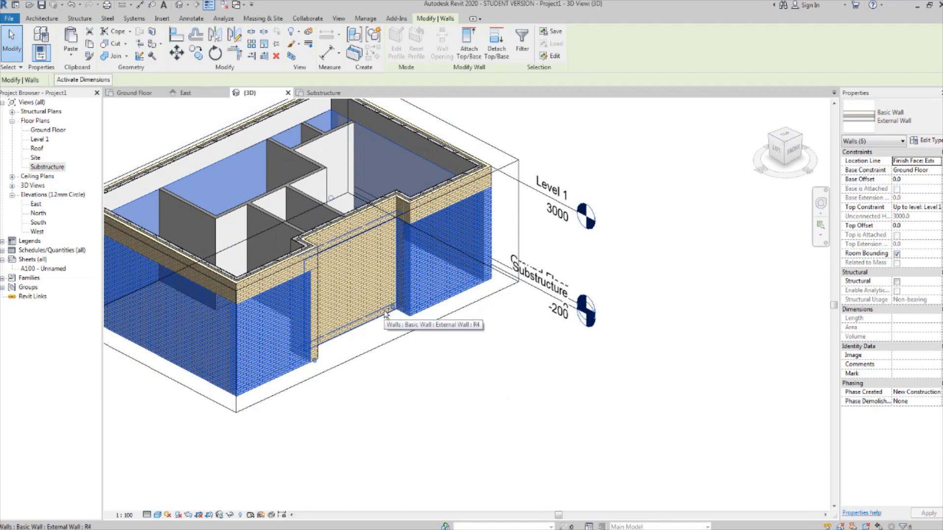
ctrl+click(386, 315)
shift+middle_drag(385, 315, 315, 236)
ctrl+click(231, 346)
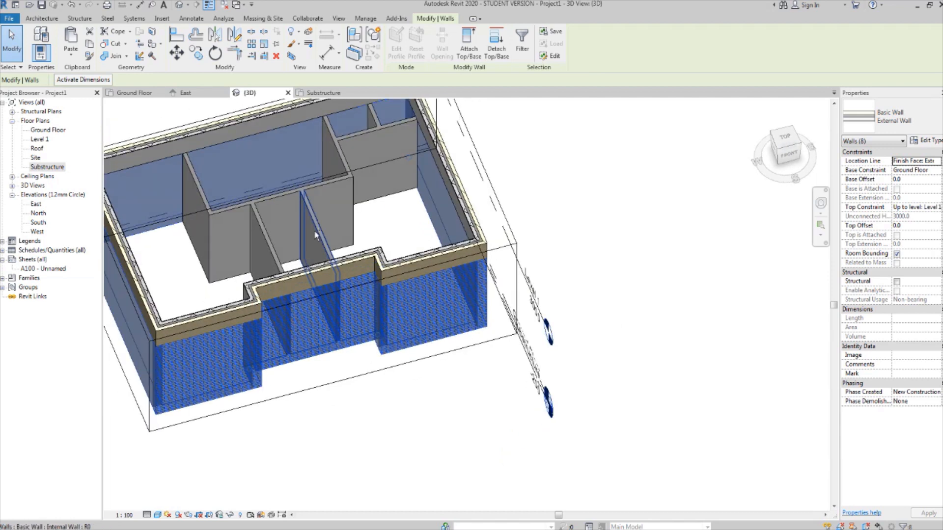
ctrl+click(314, 235)
ctrl+click(270, 206)
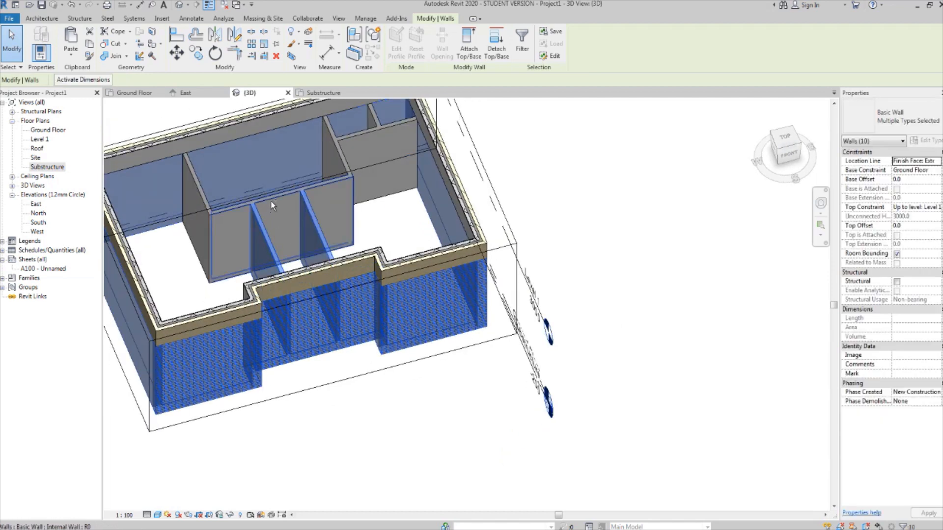
ctrl+click(270, 201)
ctrl+click(207, 192)
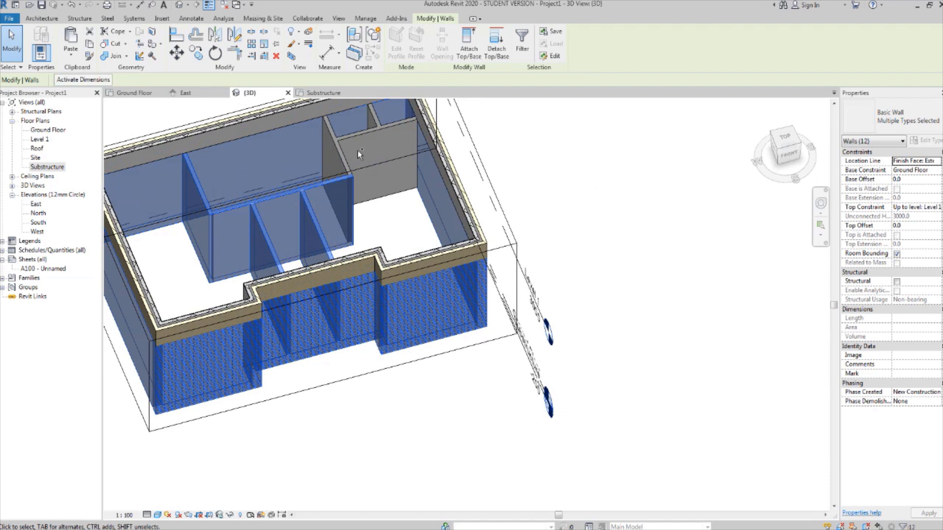
shift+click(323, 235)
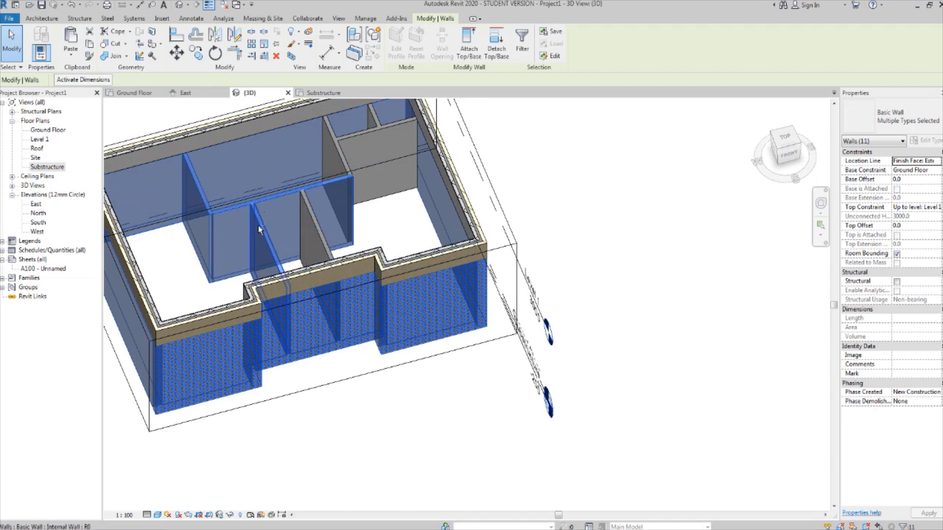
shift+click(265, 236)
shift+click(248, 196)
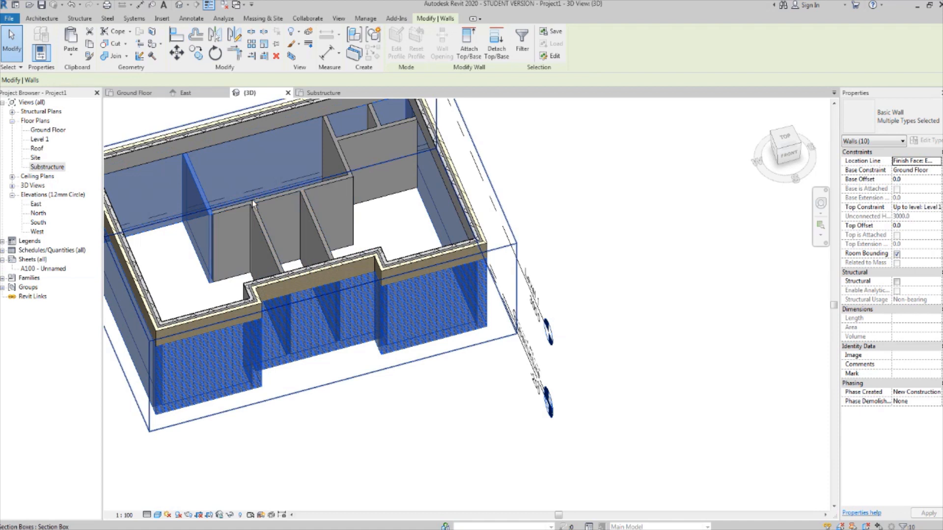
shift+click(192, 187)
Add all the ground-floor internal partition walls to the external wall selection
scroll(373, 175, down, 2)
middle_drag(388, 215, 427, 225)
scroll(359, 211, up, 2)
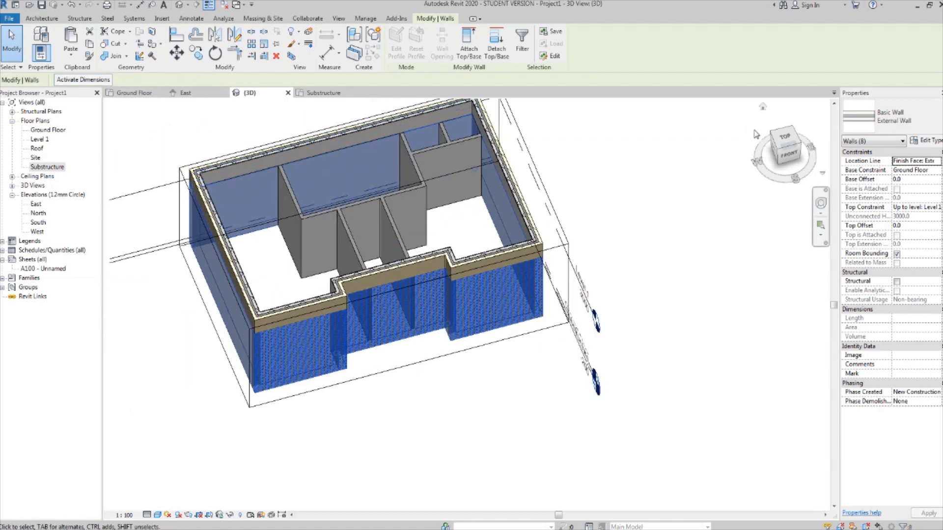
ctrl+click(419, 177)
ctrl+click(411, 151)
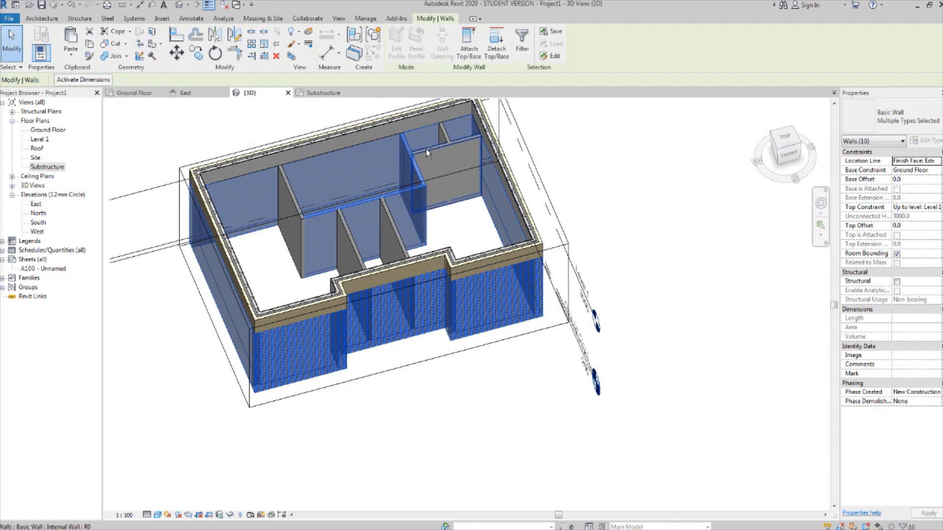
ctrl+click(426, 149)
ctrl+click(291, 193)
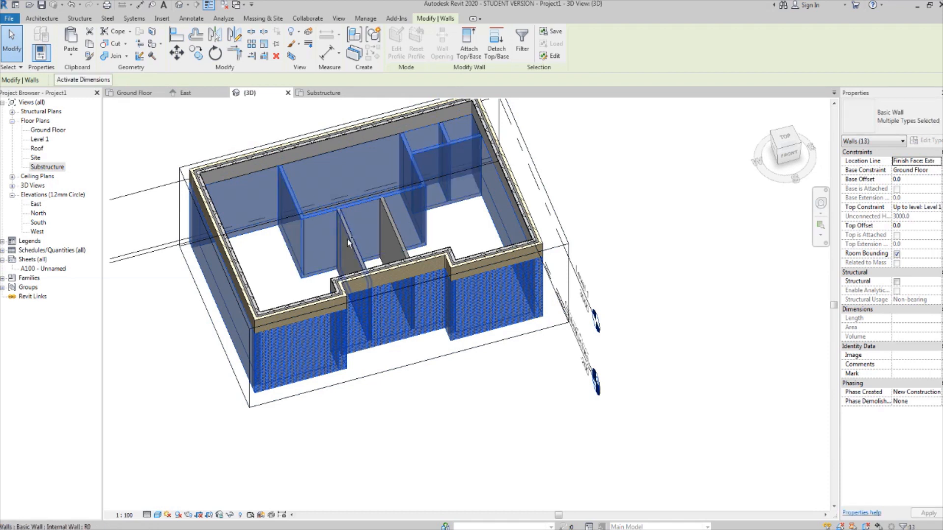
ctrl+click(346, 238)
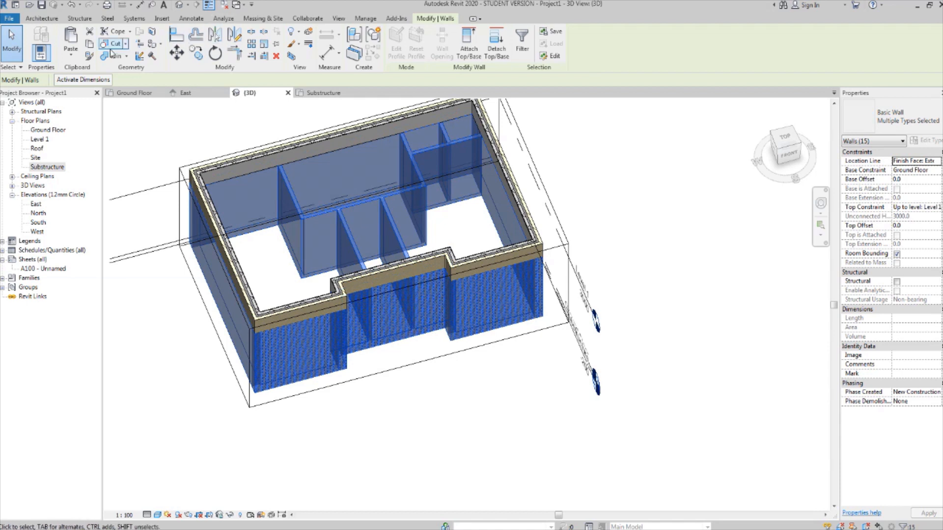
Copy the selected ground-floor walls and paste them aligned to the Substructure level
click(70, 54)
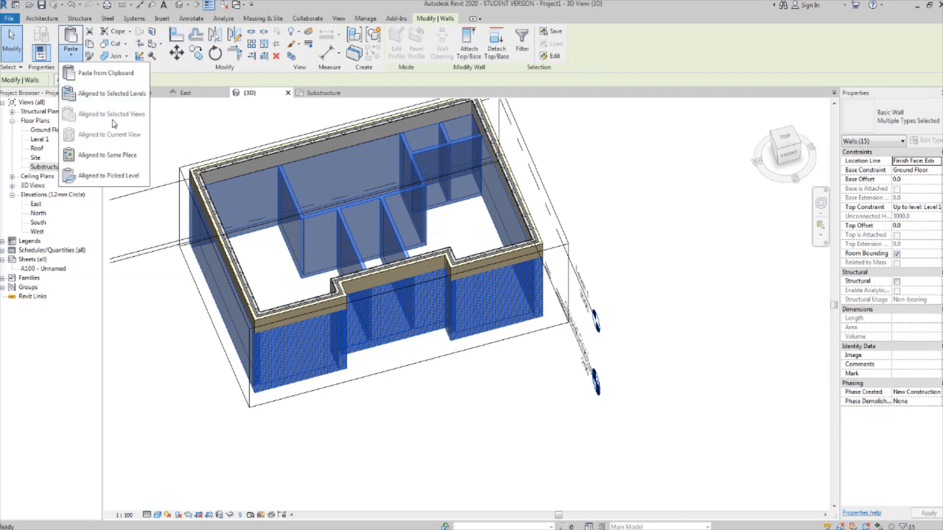
click(123, 93)
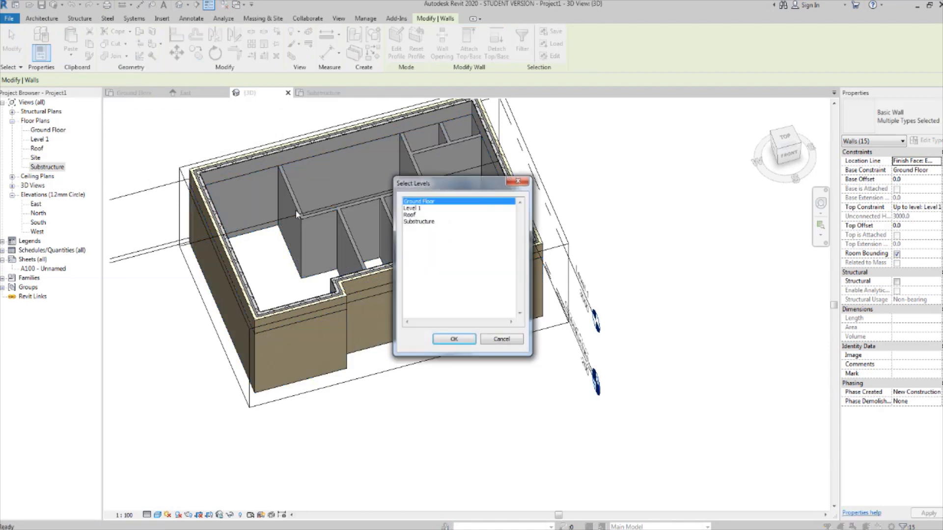
click(411, 222)
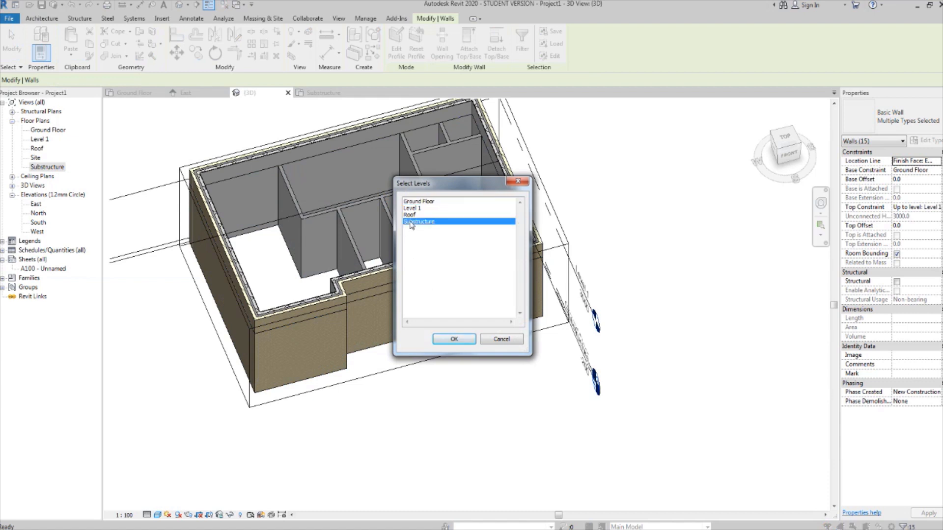
click(454, 339)
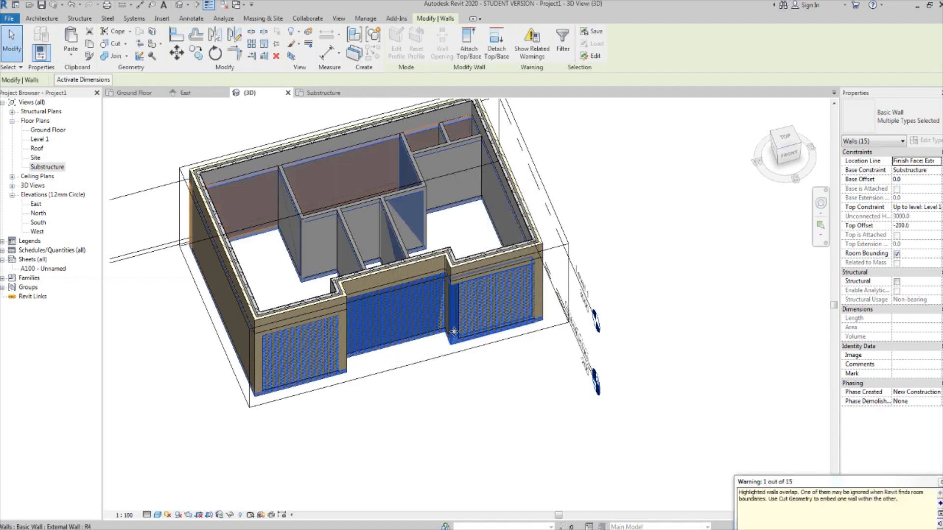
Try to set the pasted walls' top constraint to Up to level: Ground Floor
shift+middle_drag(501, 373, 503, 249)
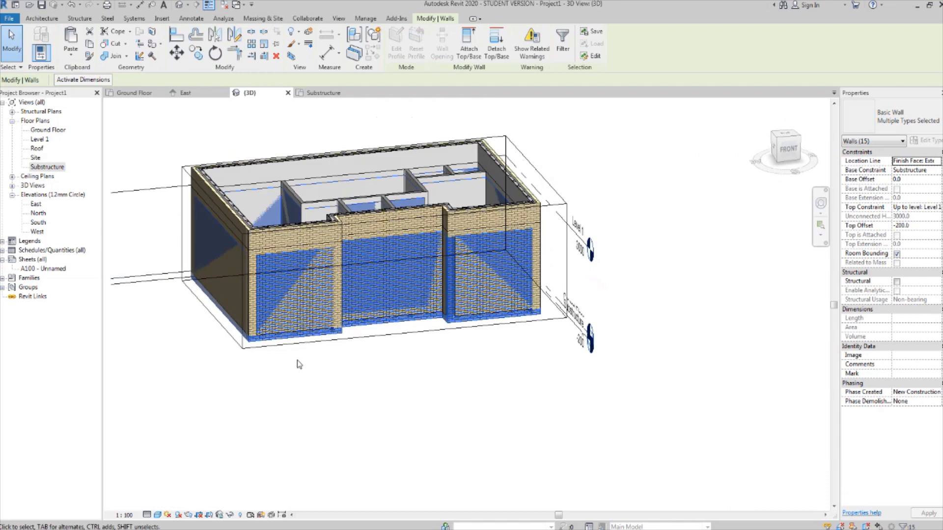
scroll(316, 334, up, 3)
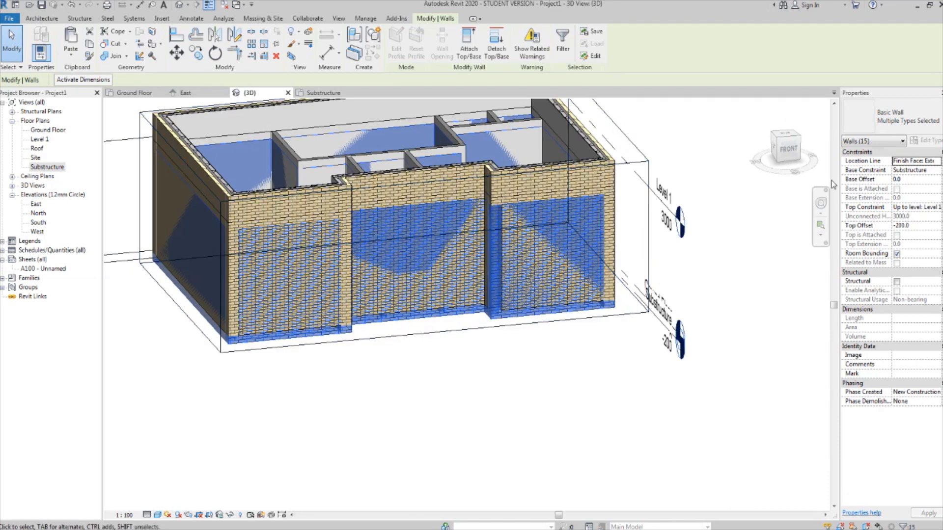
click(939, 209)
click(937, 208)
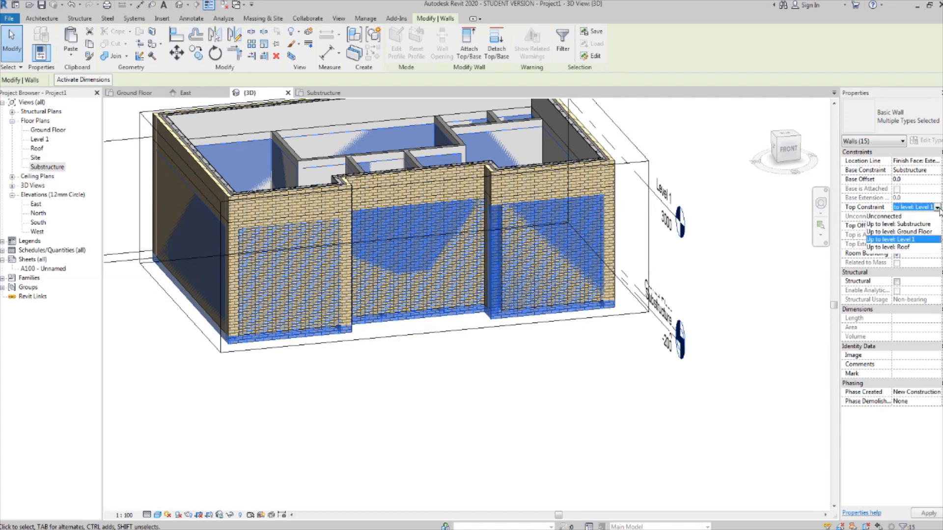
click(922, 231)
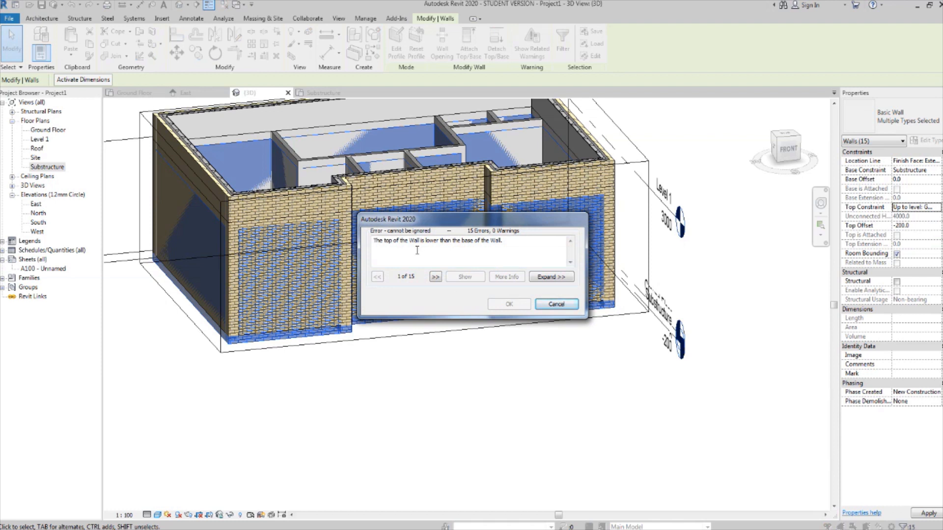
click(555, 304)
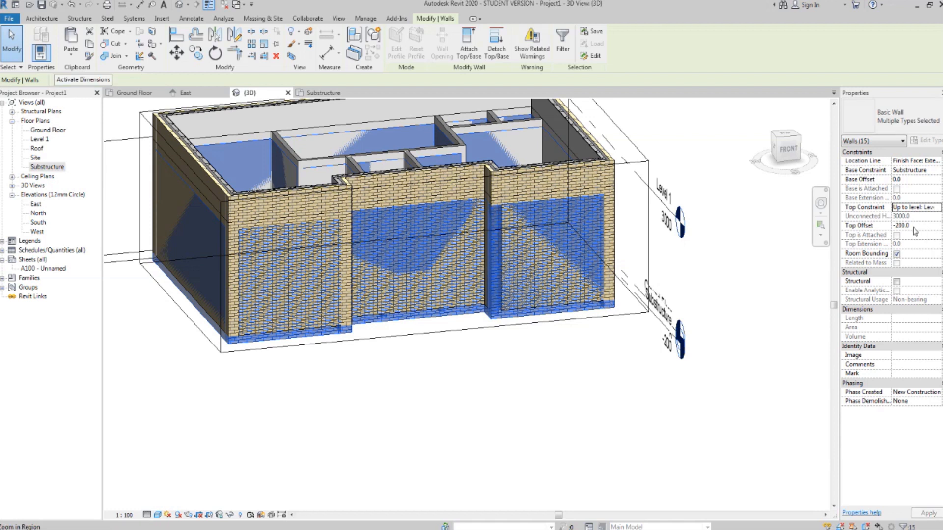
Set the pasted walls' top offset to 0 and their top constraint to Up to level: Ground Floor
click(914, 226)
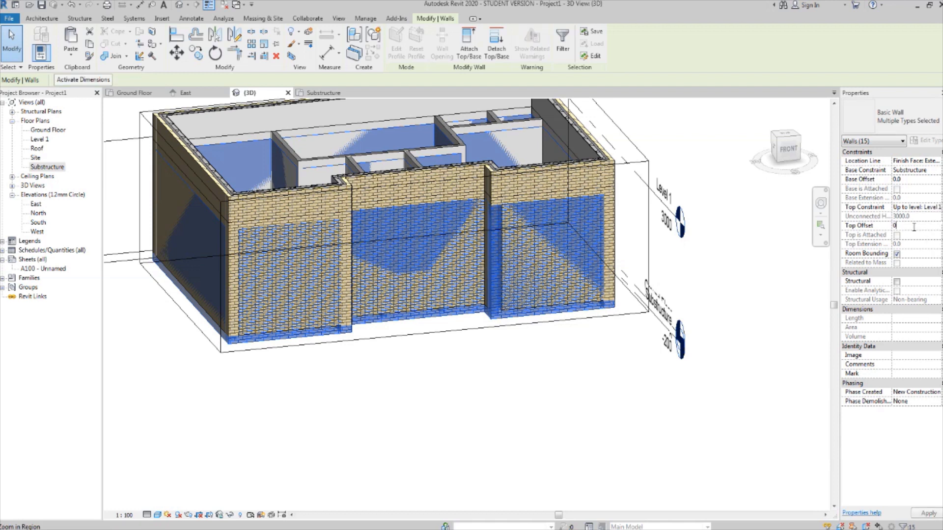
click(937, 208)
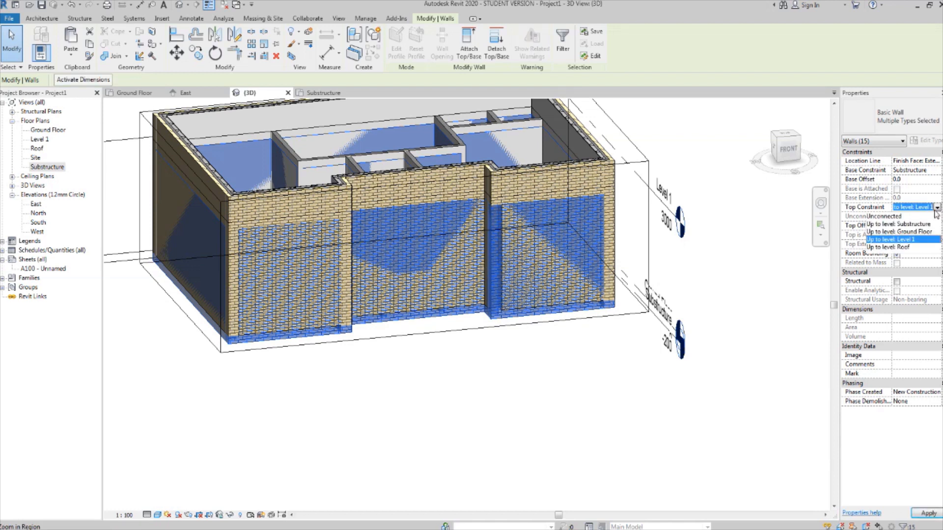
click(914, 231)
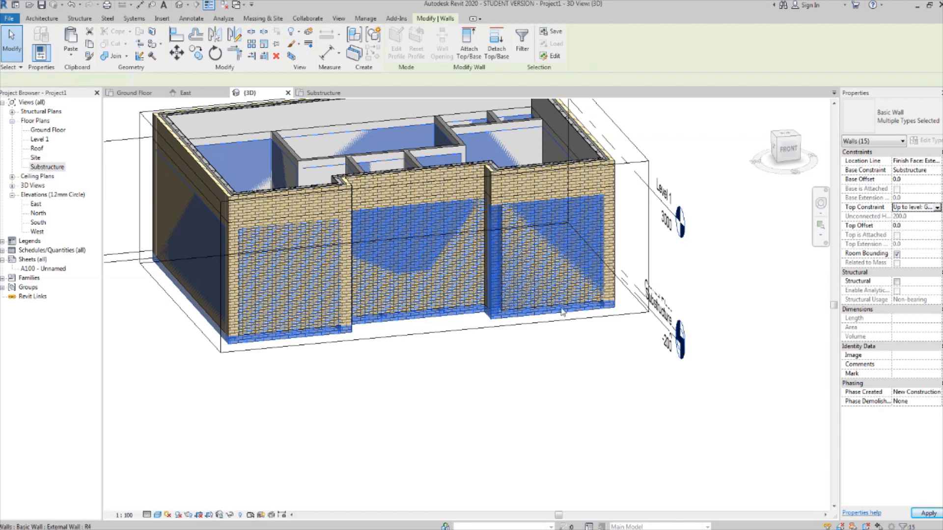
Clear the selection and select the low Substructure external wall between the front corner and the recessed part of the facade
shift+middle_drag(318, 362, 368, 458)
scroll(343, 286, up, 5)
click(618, 459)
scroll(616, 460, down, 2)
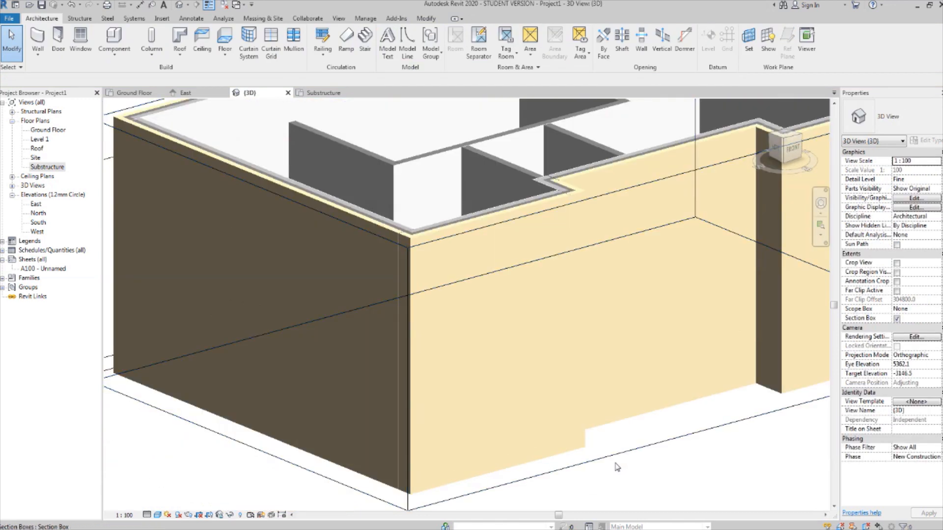
middle_drag(616, 466, 562, 359)
click(474, 359)
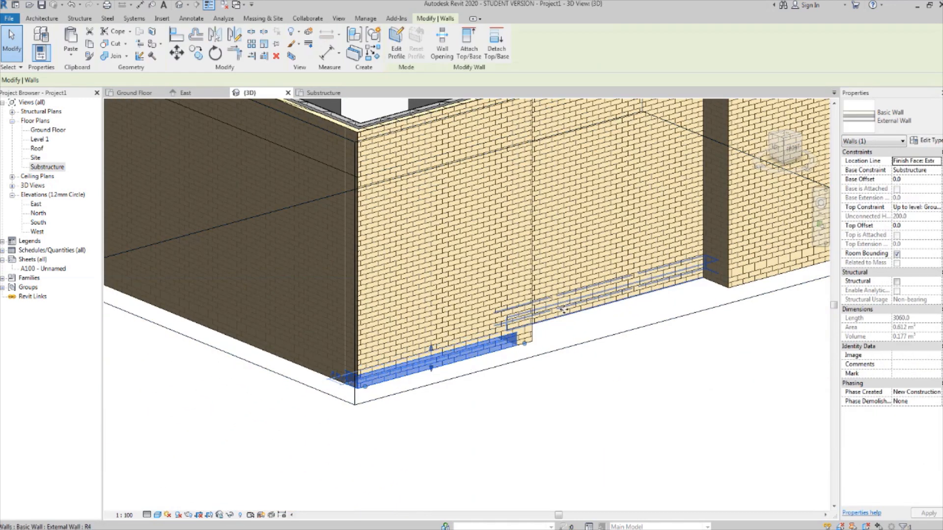
click(919, 141)
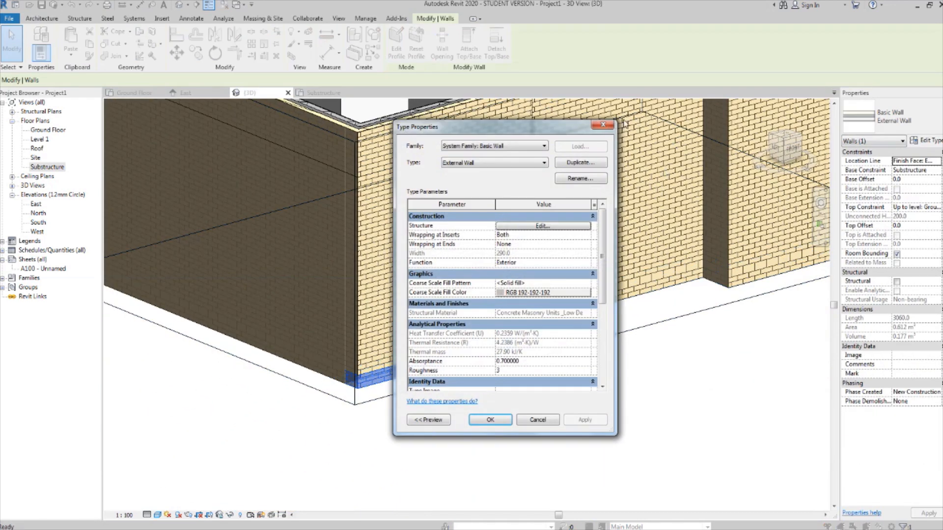
click(604, 126)
click(888, 122)
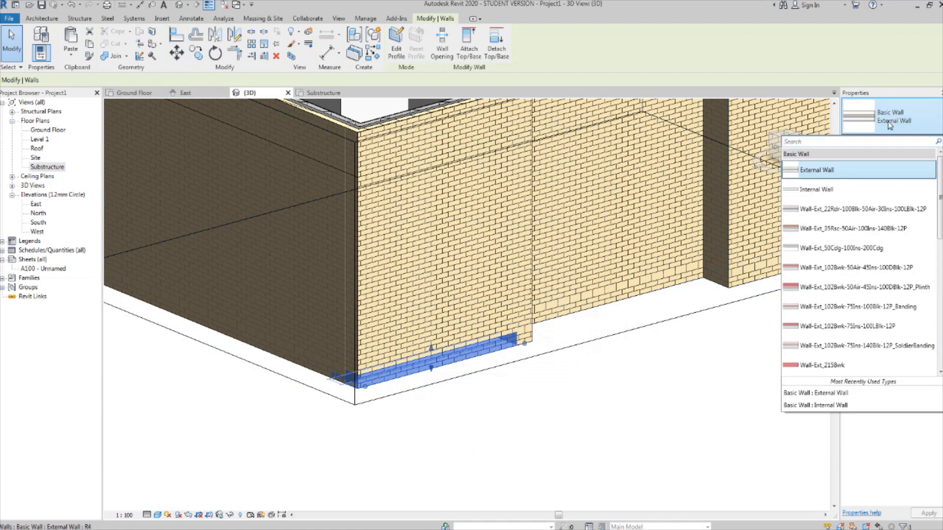
click(894, 126)
Check the layer assembly of the selected wall's External Wall type, and duplicate the type as Engineering
click(920, 141)
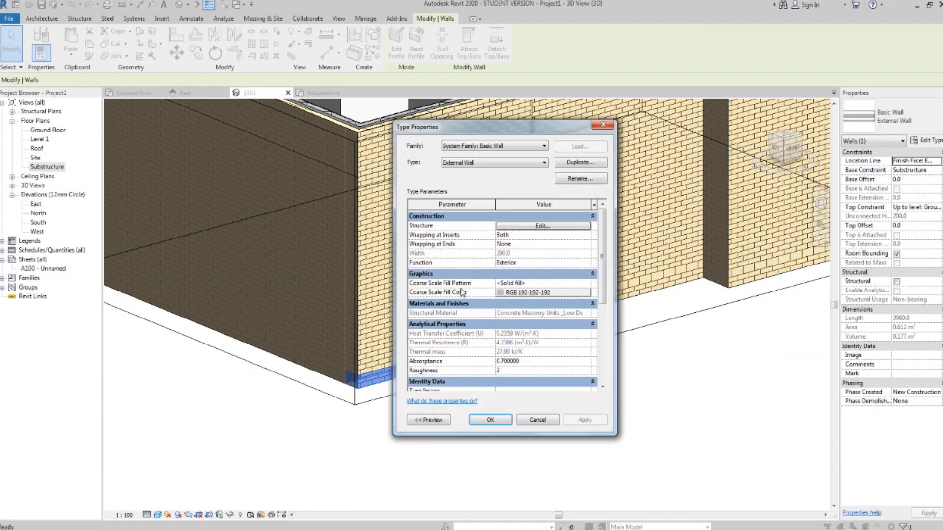
click(542, 226)
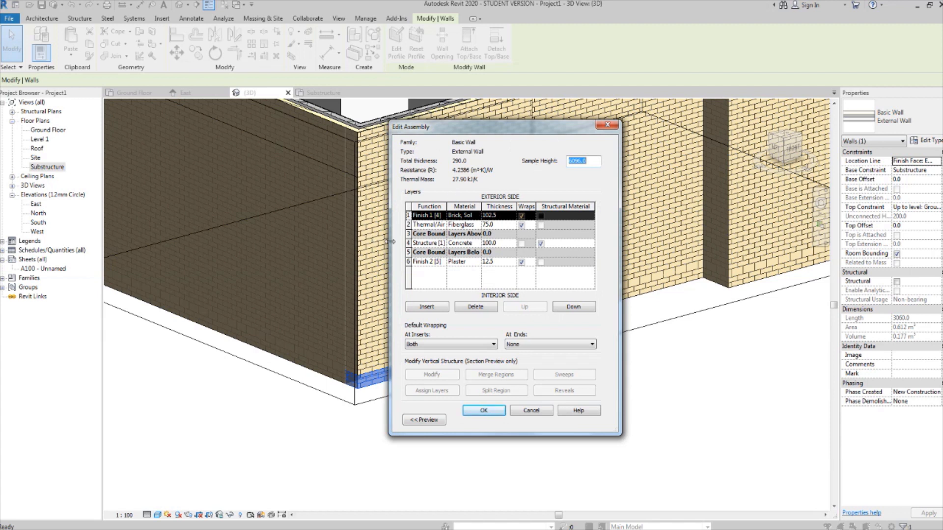
drag(392, 241, 192, 243)
click(606, 124)
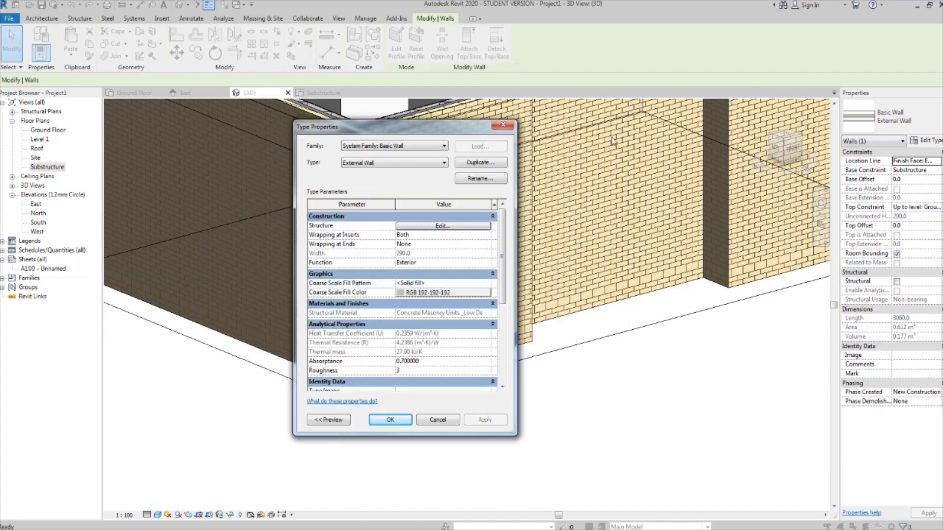
click(495, 164)
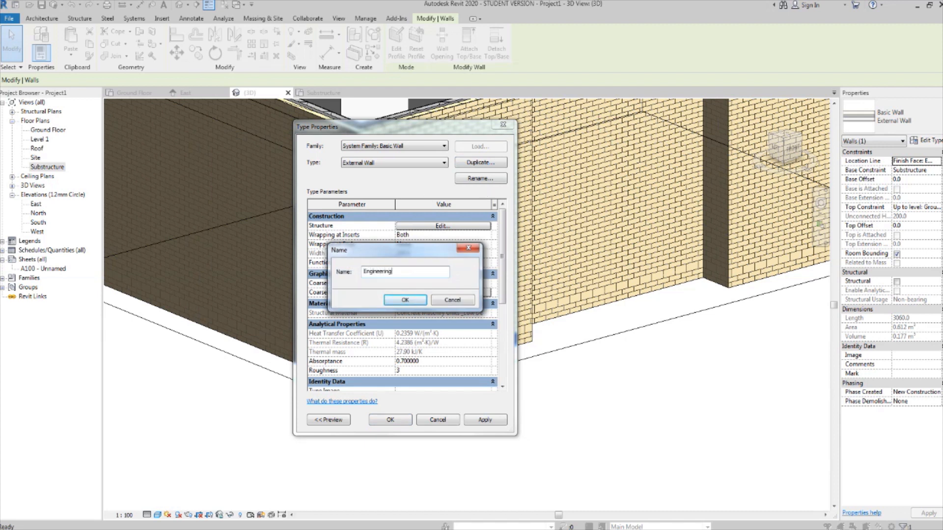
click(424, 304)
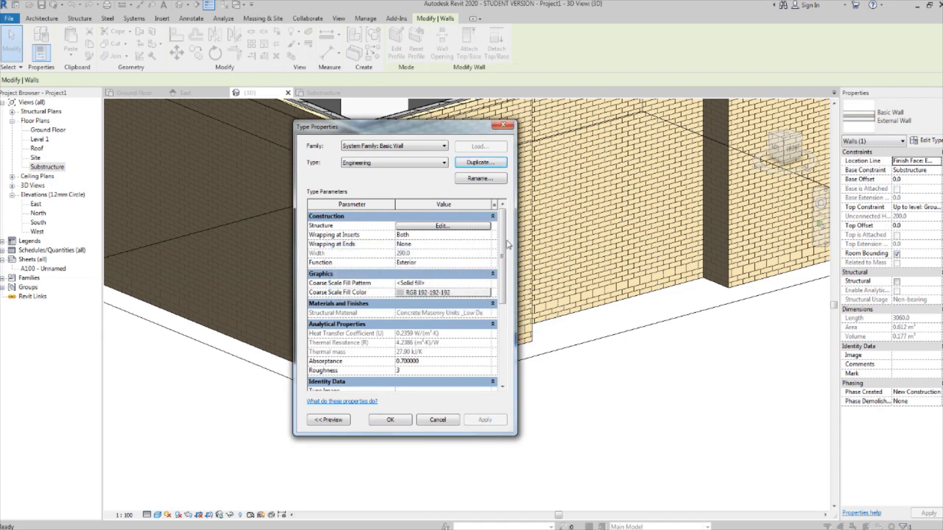
Set the exterior finish layer of the Engineering wall type to the Brick, Engineering material and accept the type changes
click(439, 226)
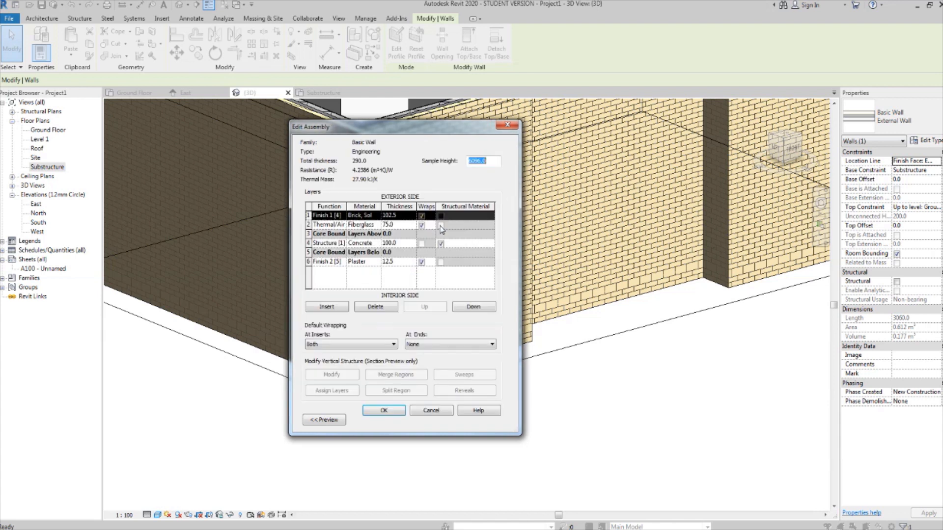
click(369, 218)
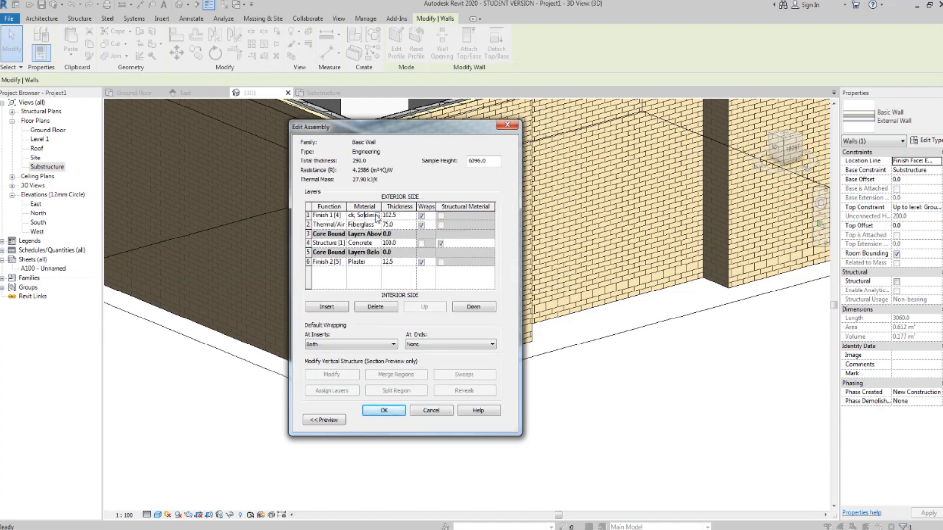
click(378, 215)
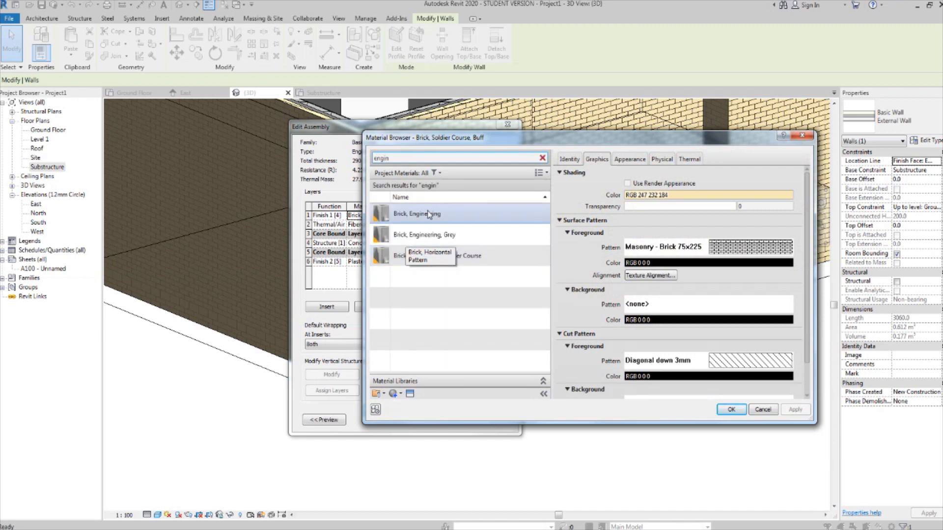
click(434, 214)
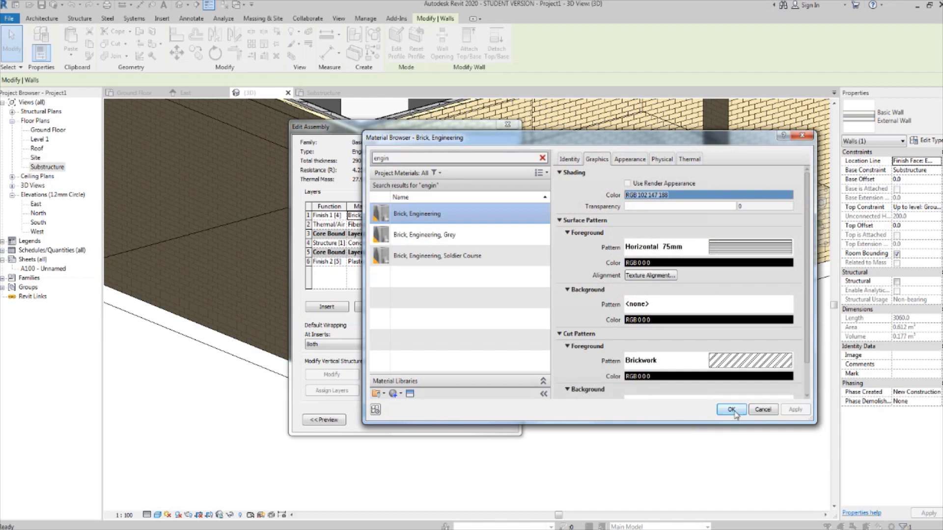
click(733, 410)
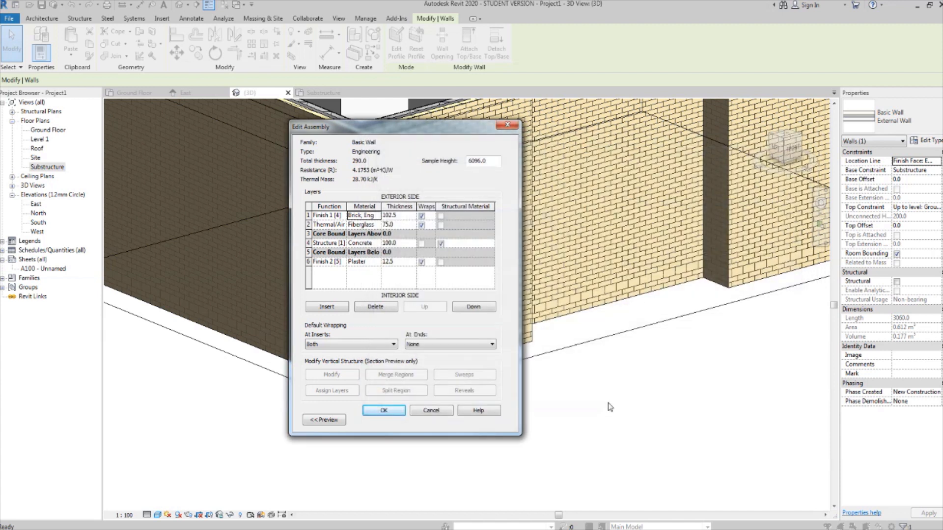
click(400, 411)
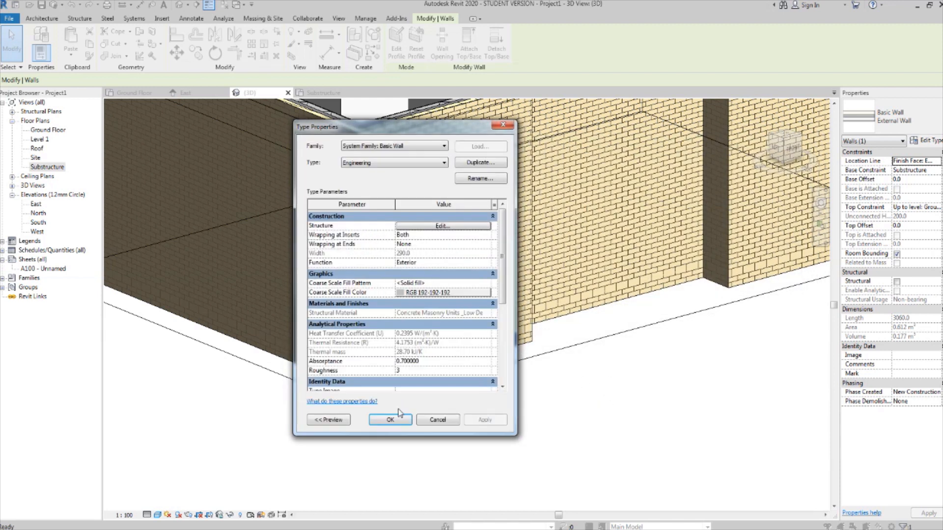
click(392, 423)
click(560, 388)
Select the remaining low Substructure external walls around the building and change their type to Engineering
scroll(559, 386, down, 1)
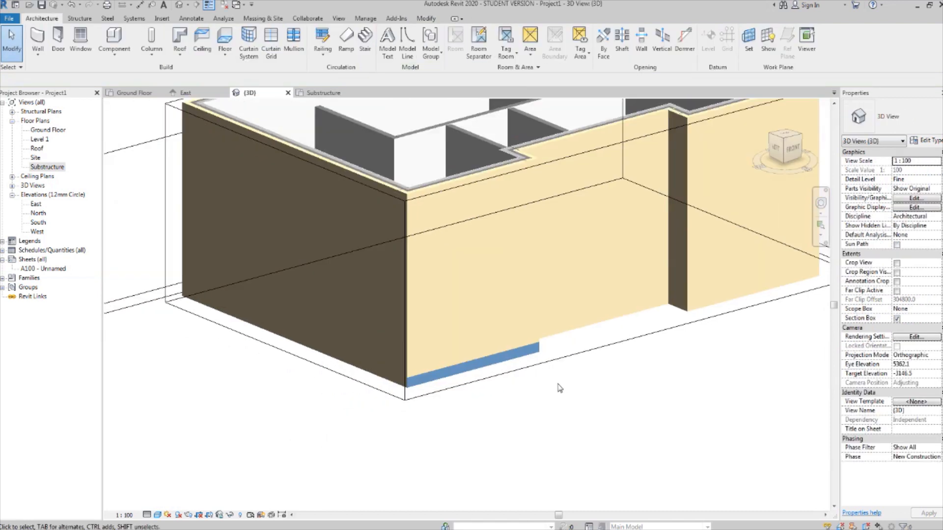
mouse_move(557, 369)
shift+middle_down()
mouse_move(535, 380)
mouse_move(509, 368)
mouse_move(515, 354)
mouse_move(317, 406)
mouse_move(555, 385)
shift+middle_up()
click(491, 374)
ctrl+click(440, 403)
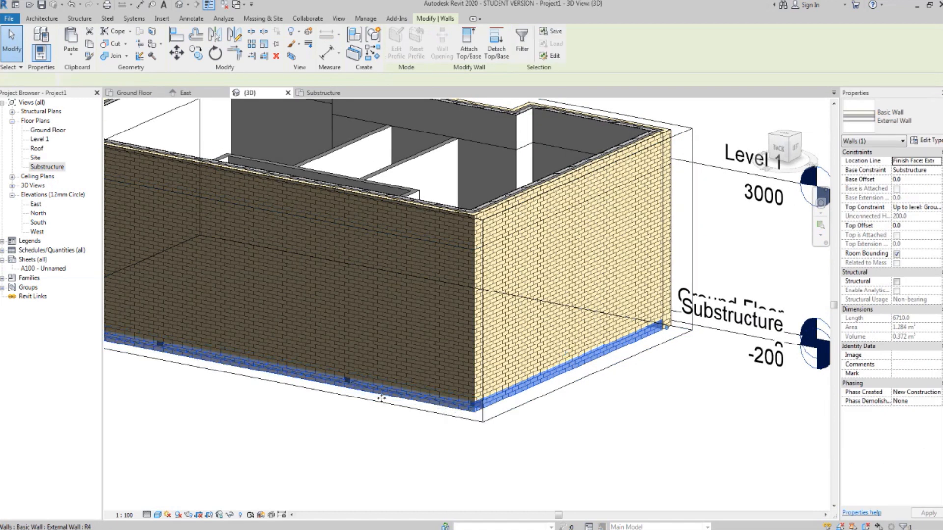
shift+middle_drag(382, 397, 474, 417)
ctrl+click(346, 385)
ctrl+click(507, 409)
ctrl+click(676, 366)
ctrl+click(652, 364)
ctrl+click(350, 322)
shift+middle_drag(350, 322, 859, 132)
click(859, 132)
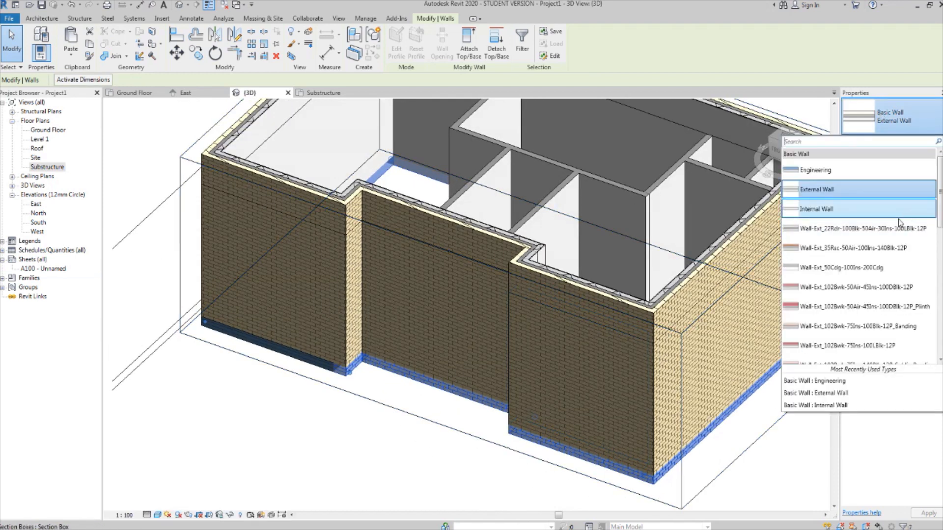
click(849, 181)
middle_drag(619, 308, 584, 277)
click(370, 433)
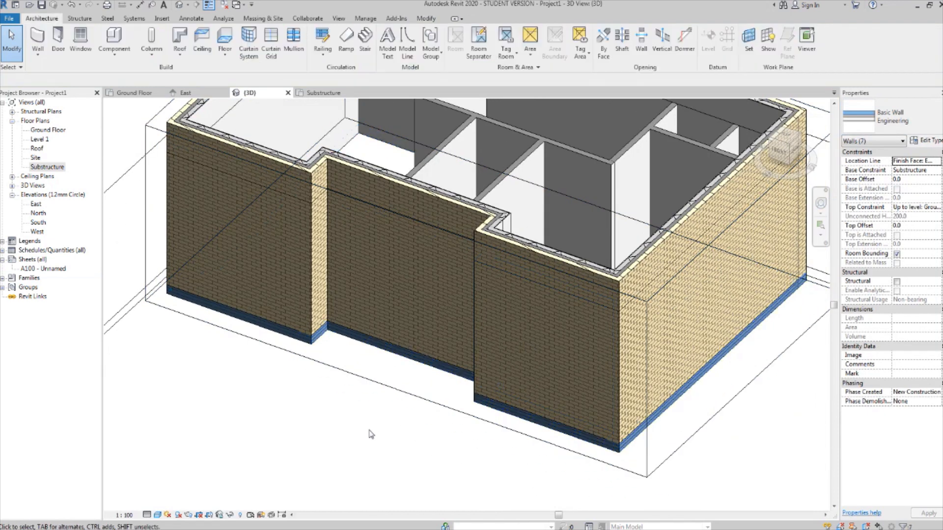
Examine the internal walls and their lower edges from above, inside the external wall outline
scroll(377, 423, down, 2)
shift+middle_drag(419, 384, 549, 394)
scroll(549, 393, up, 4)
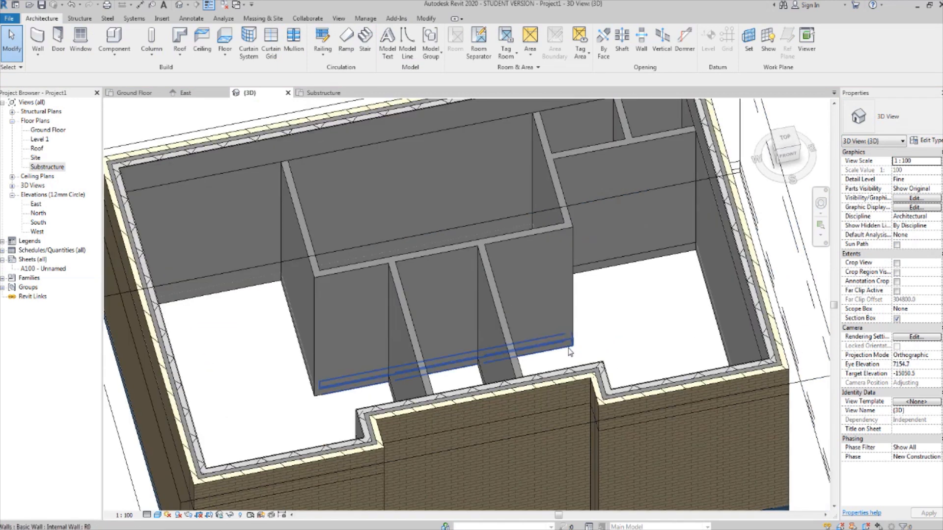
scroll(643, 260, down, 3)
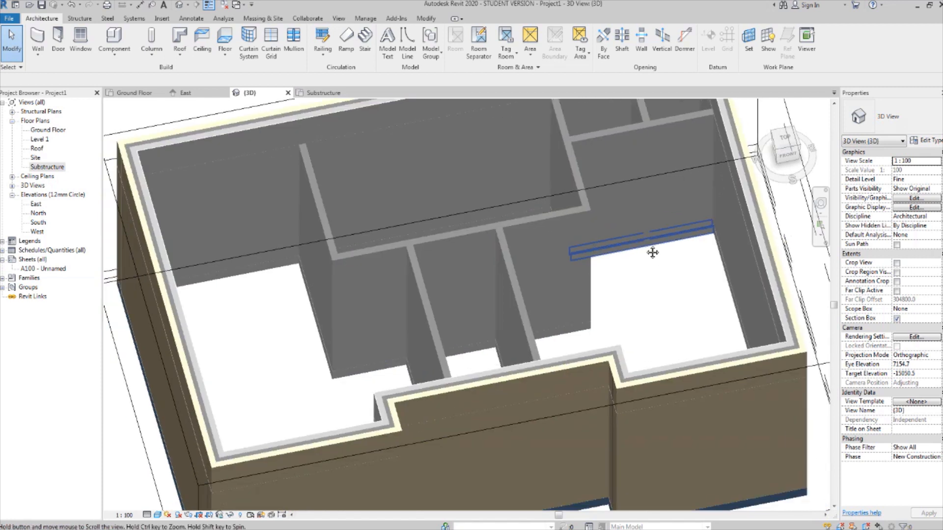
scroll(615, 289, down, 1)
scroll(616, 274, up, 5)
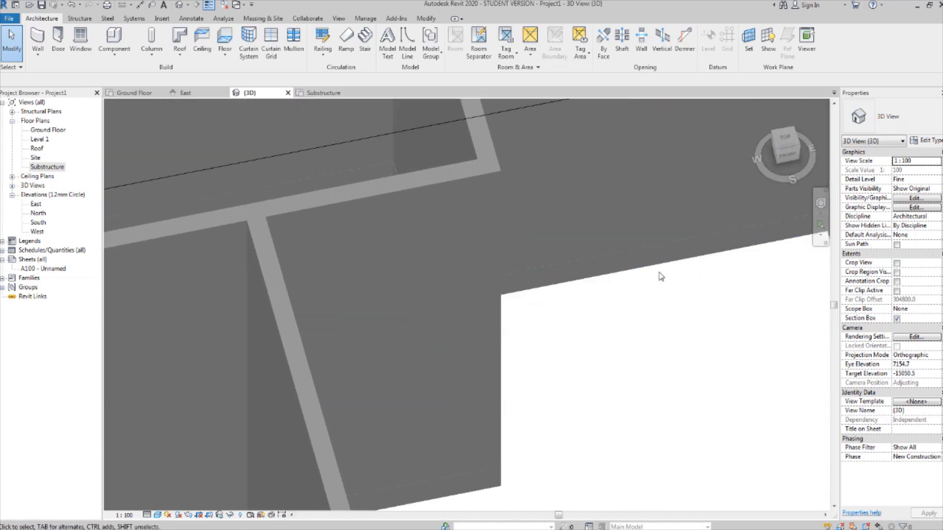
scroll(604, 274, down, 6)
shift+middle_drag(662, 274, 660, 319)
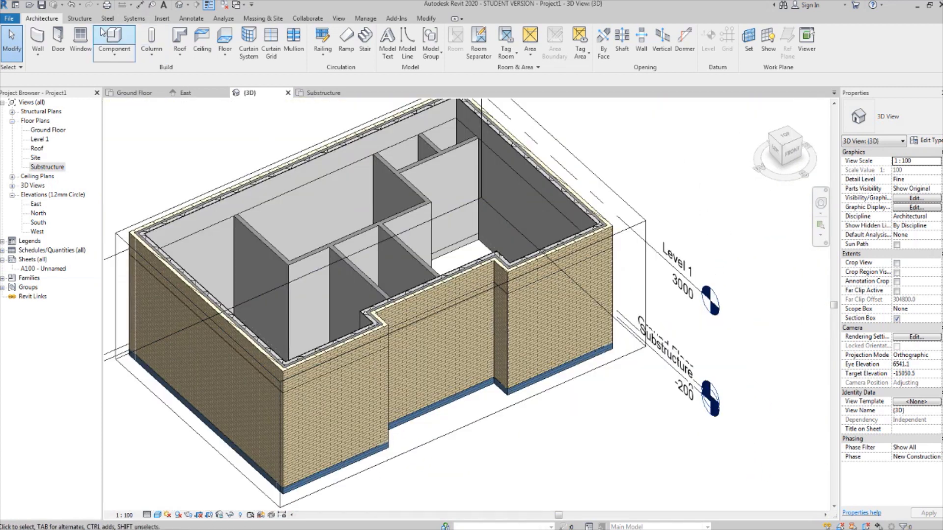
Start a structural wall foundation of the Standard type and check its material, width and thickness settings
click(80, 20)
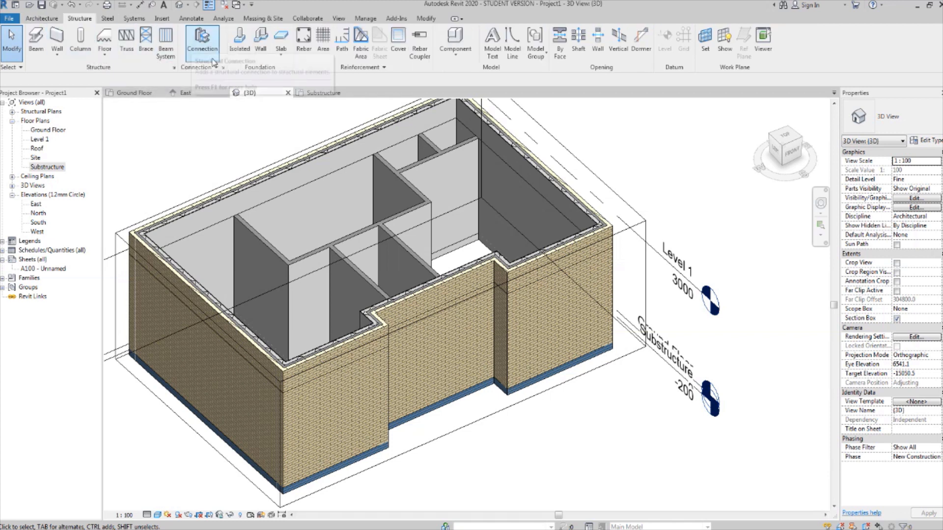
click(260, 51)
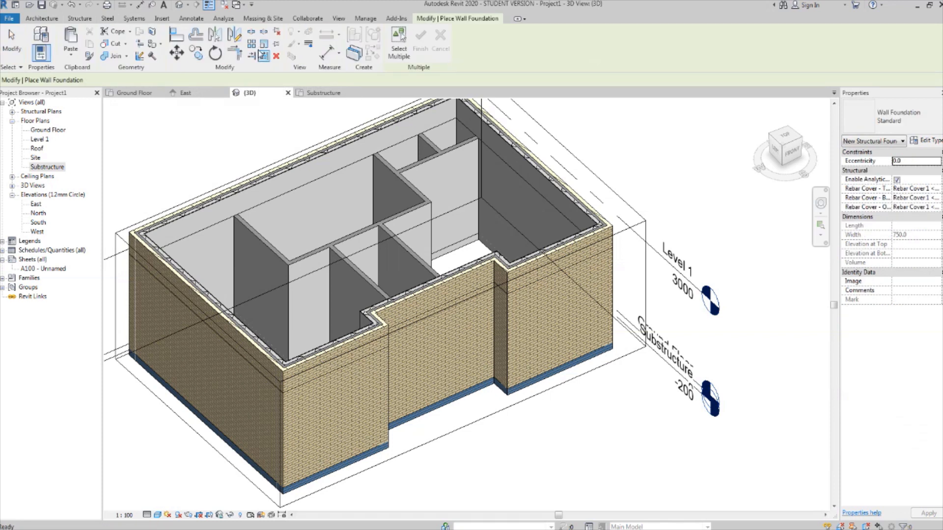
click(899, 120)
click(902, 122)
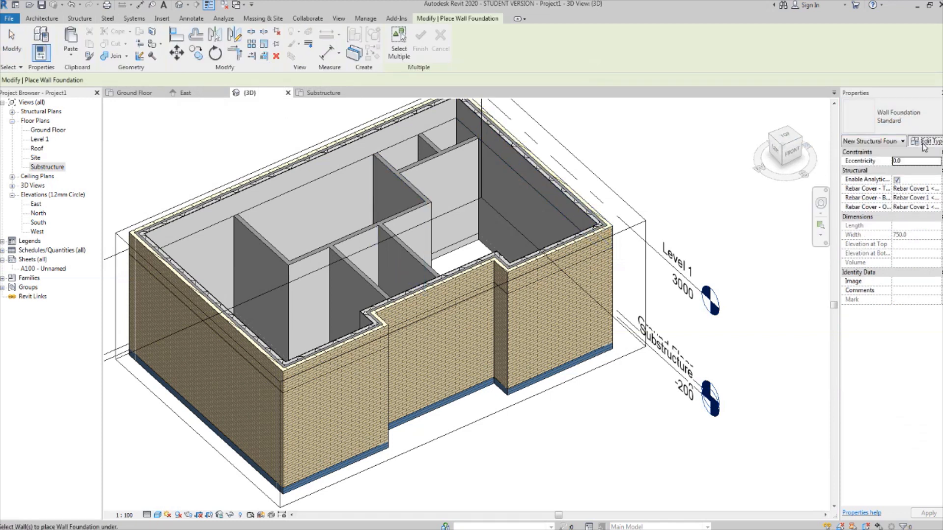
click(924, 143)
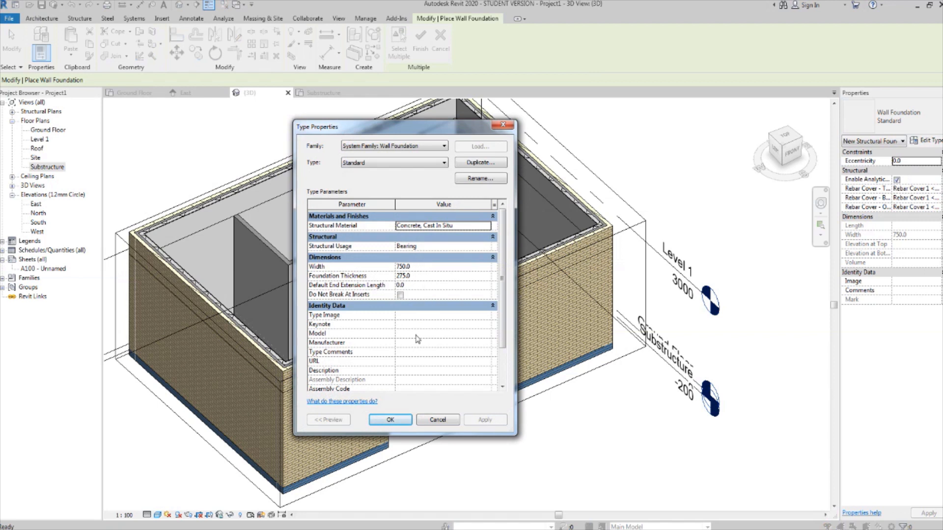
click(393, 420)
Place Standard wall foundations under the projecting front Substructure wall next to the right side and under the right side wall
scroll(599, 384, up, 2)
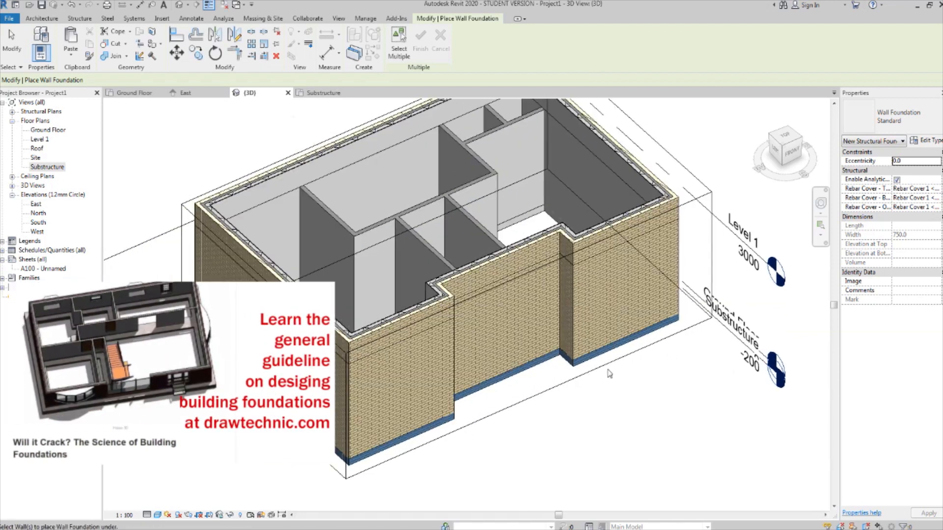
shift+middle_drag(602, 385, 596, 347)
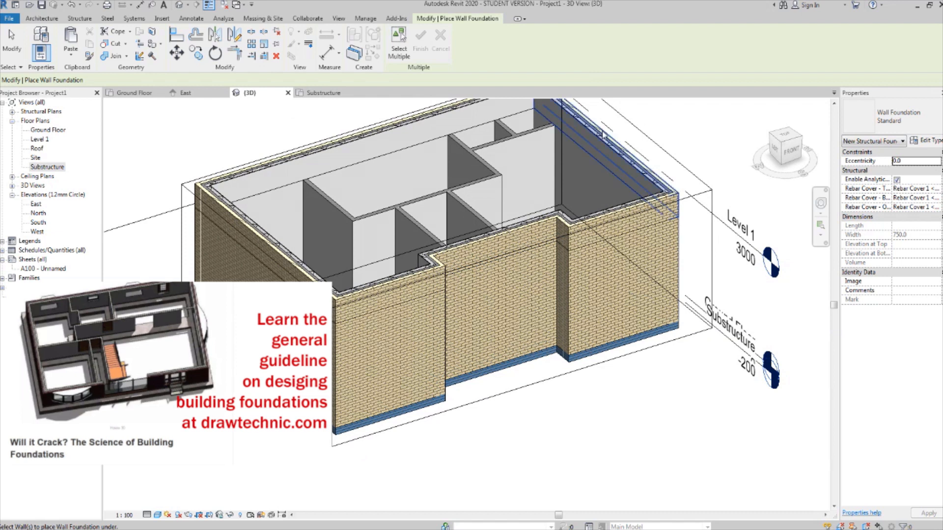
click(628, 346)
shift+middle_drag(629, 346, 502, 373)
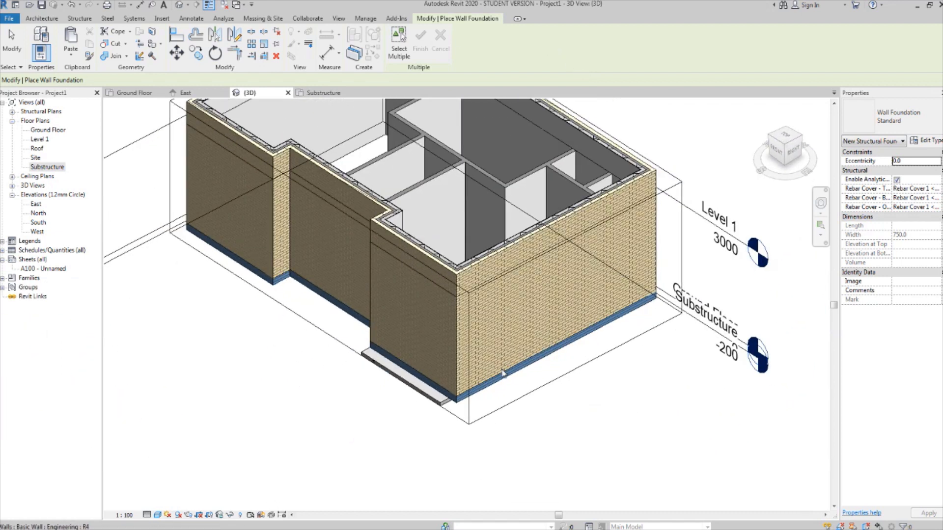
scroll(502, 373, up, 2)
click(479, 408)
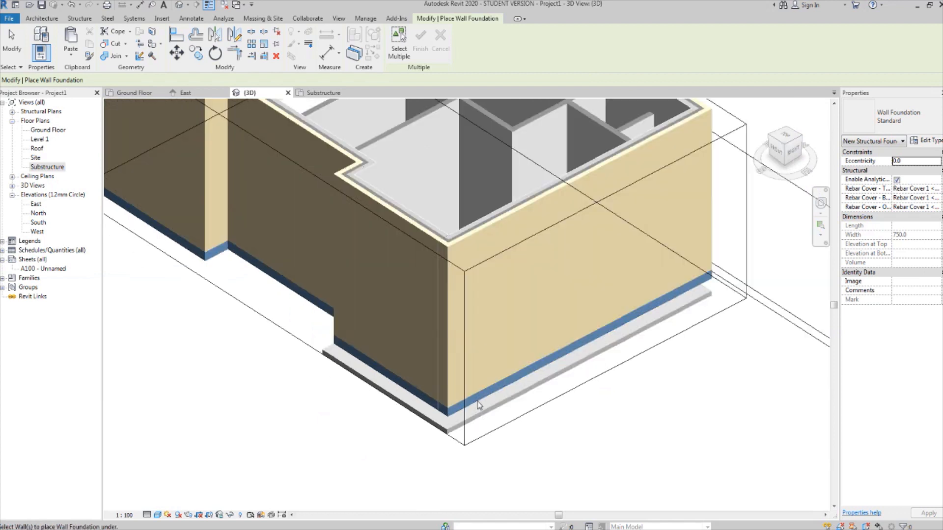
Place a Standard wall foundation under the long rear Substructure wall
scroll(479, 406, down, 2)
shift+middle_drag(702, 368, 576, 374)
scroll(471, 406, up, 2)
middle_drag(435, 423, 459, 382)
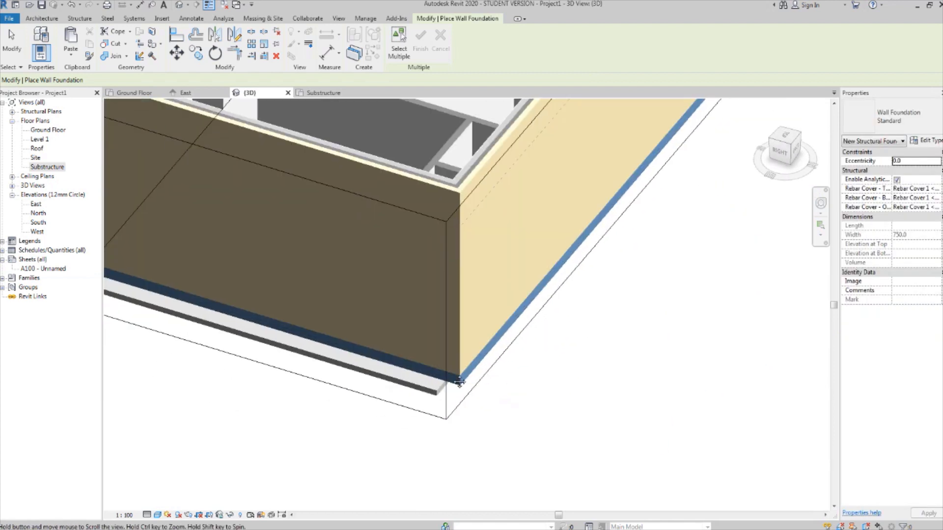
scroll(460, 382, down, 5)
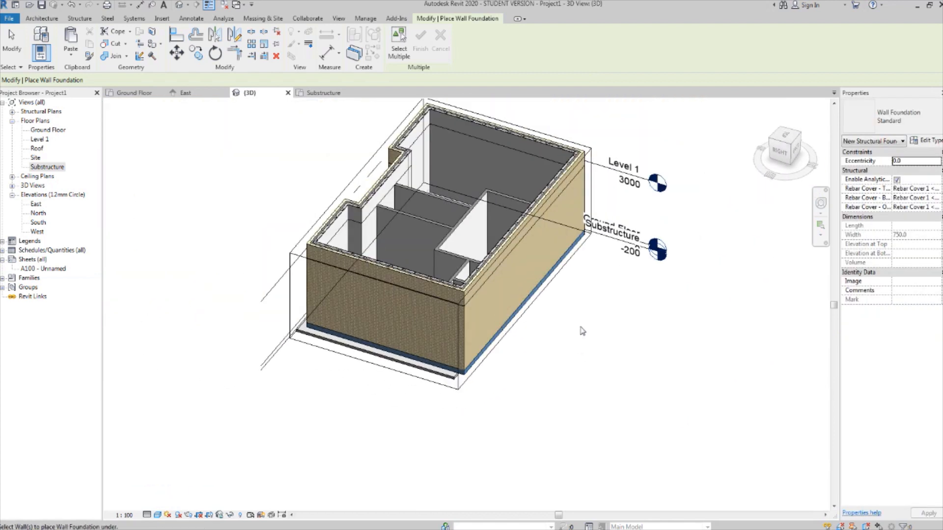
shift+middle_drag(582, 330, 515, 324)
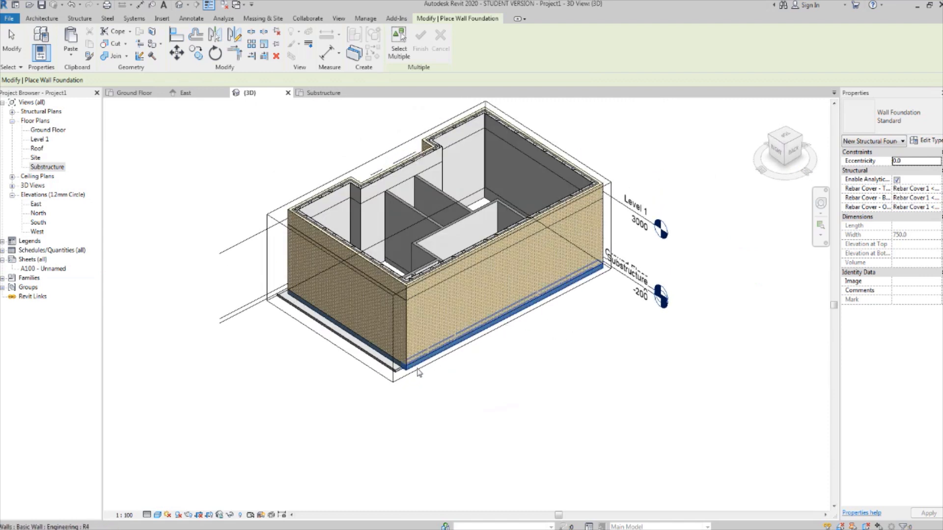
scroll(418, 372, up, 2)
scroll(415, 370, down, 2)
shift+middle_drag(766, 338, 545, 360)
scroll(507, 372, up, 2)
scroll(452, 364, down, 1)
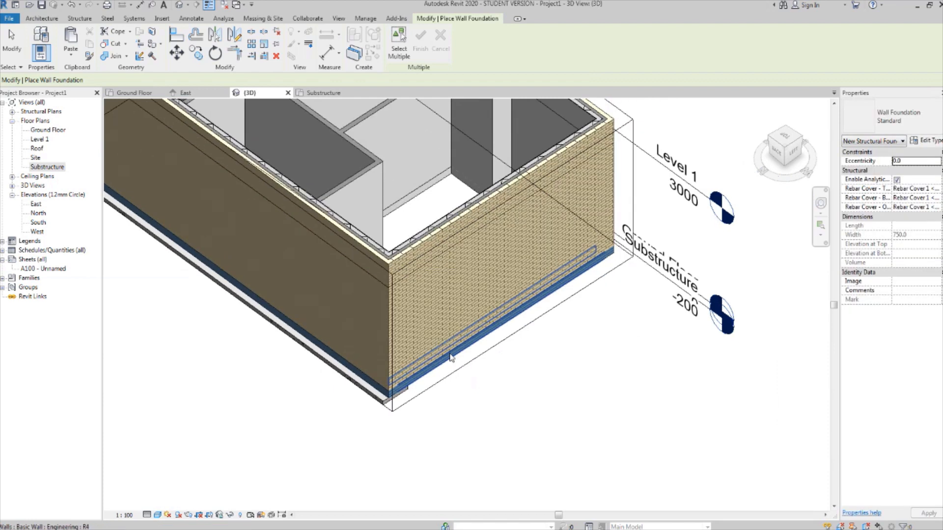
Place foundations under the left side, remaining front and recess return Substructure walls, and unjoin the overlapping foundation elements
shift+middle_drag(453, 361, 519, 273)
scroll(496, 255, up, 4)
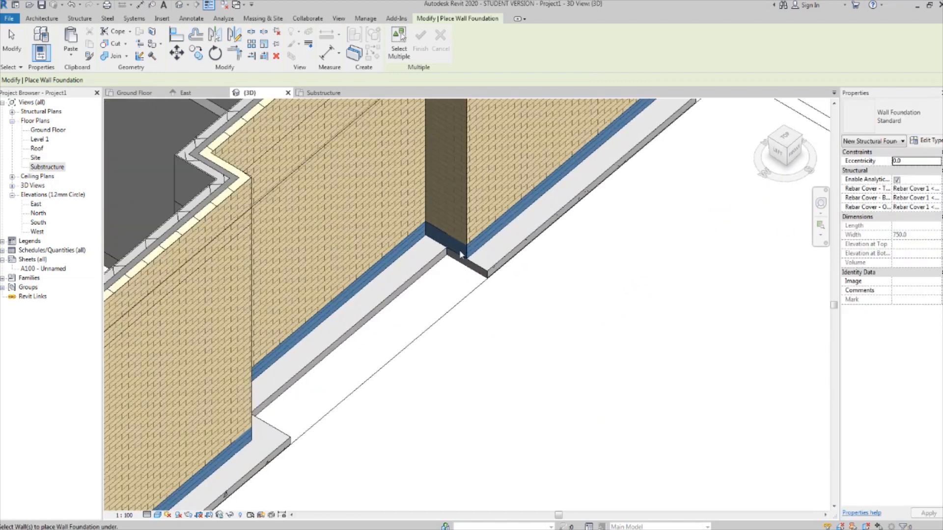
click(440, 231)
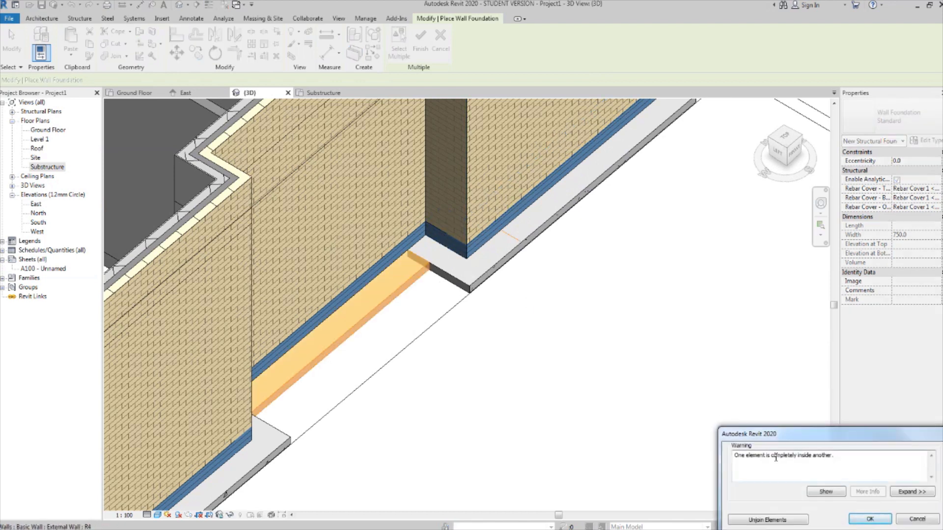
click(767, 520)
Place Standard wall foundations under the internal walls, working from beneath the building, and end the foundation command
shift+middle_drag(751, 473, 464, 230)
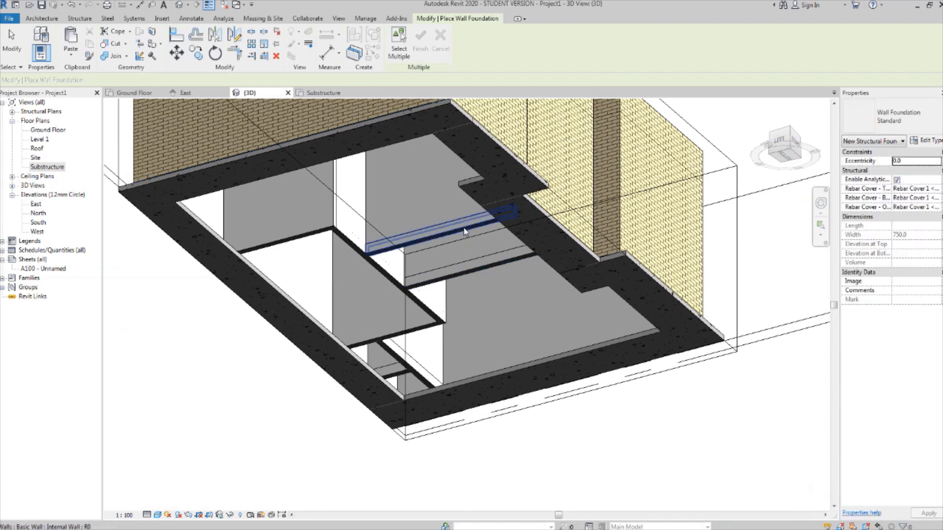
click(485, 271)
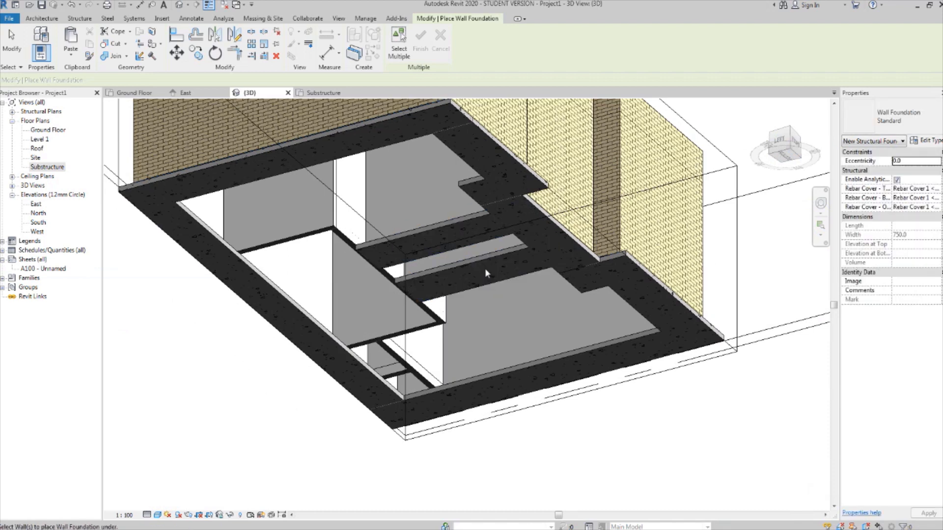
click(425, 322)
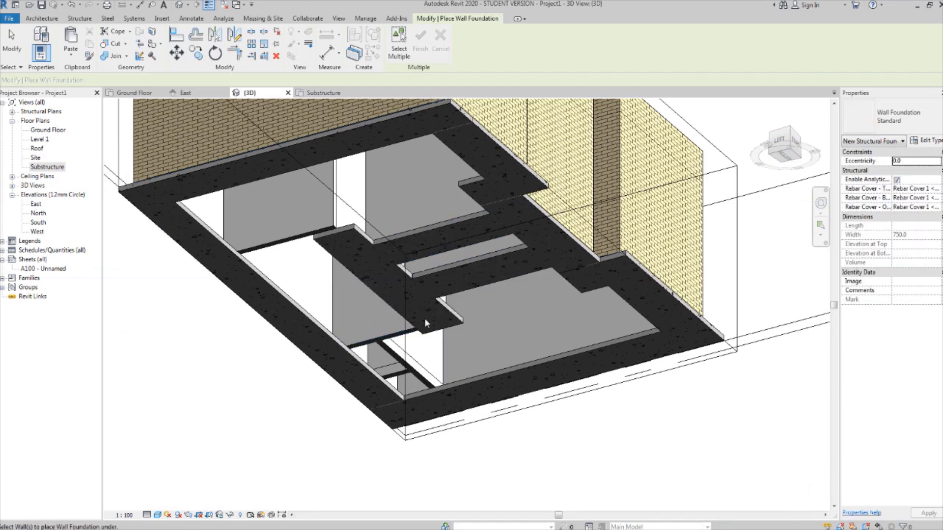
click(290, 249)
click(403, 339)
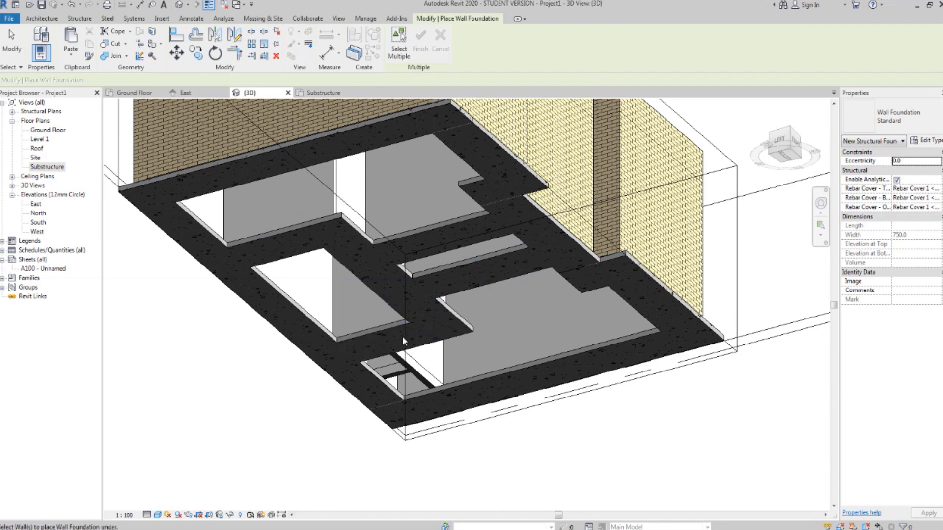
click(423, 382)
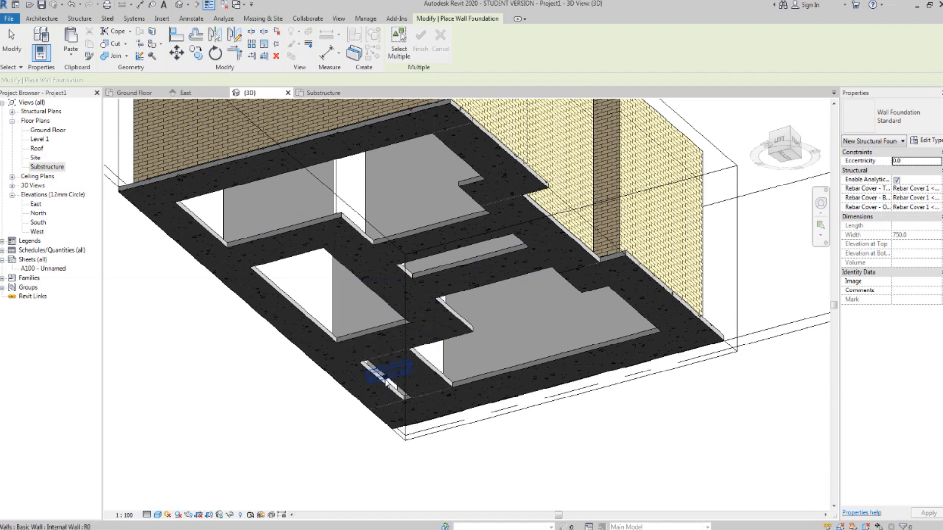
shift+middle_drag(578, 315, 360, 325)
scroll(508, 271, down, 3)
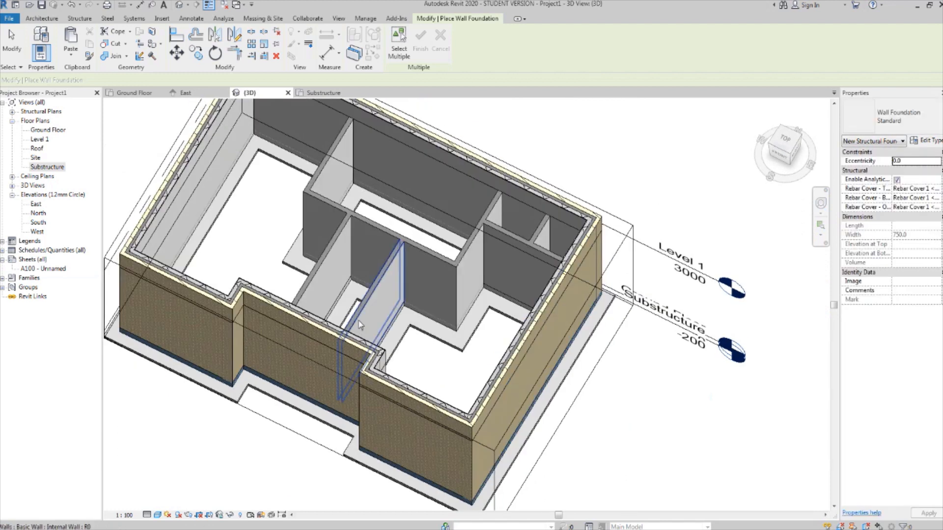
middle_drag(323, 448, 385, 406)
key(Escape)
key(Escape)
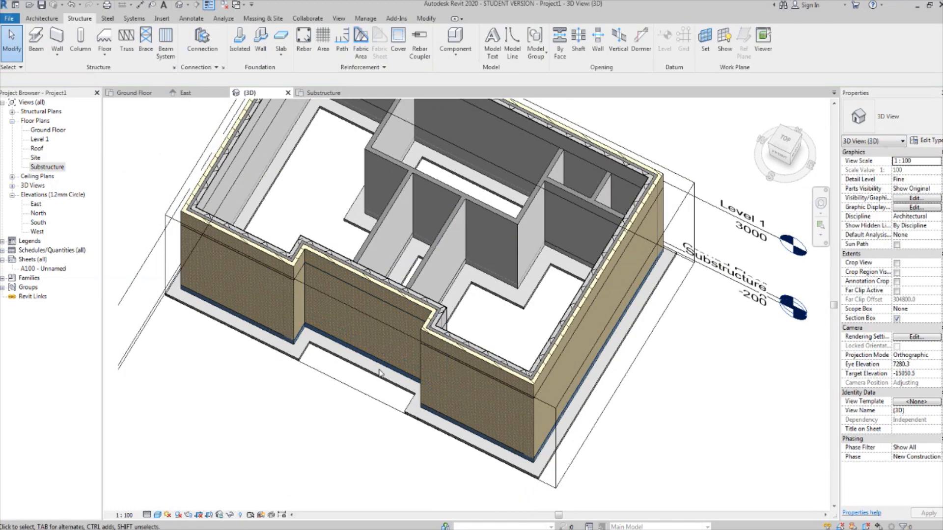
Extend the base of the 3D view's section box downward below the wall foundations so their full depth is included
scroll(374, 381, up, 4)
shift+middle_drag(459, 389, 543, 331)
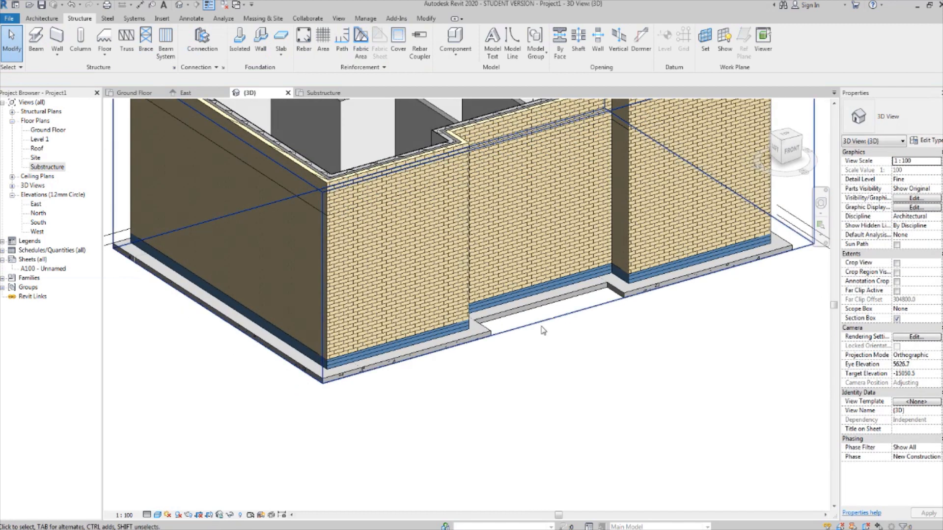
click(544, 327)
scroll(552, 227, down, 1)
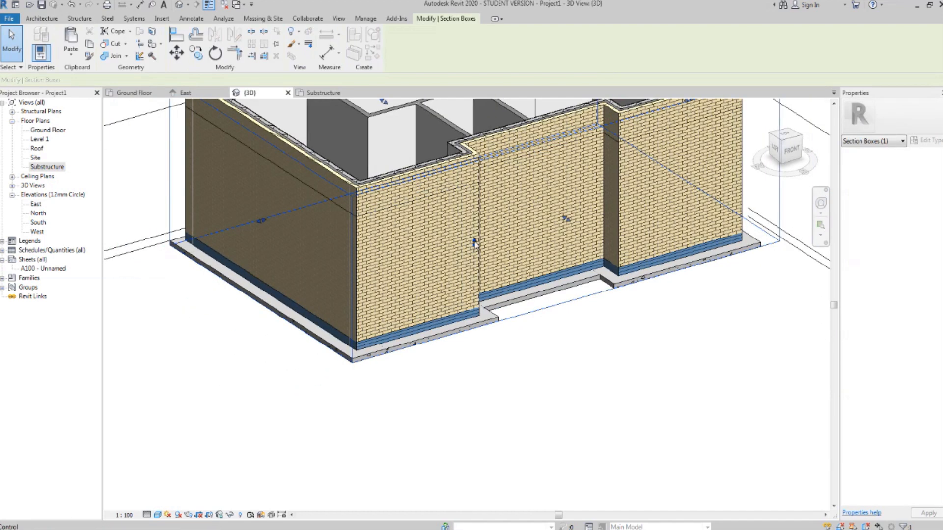
drag(474, 242, 473, 290)
shift+middle_drag(699, 370, 627, 380)
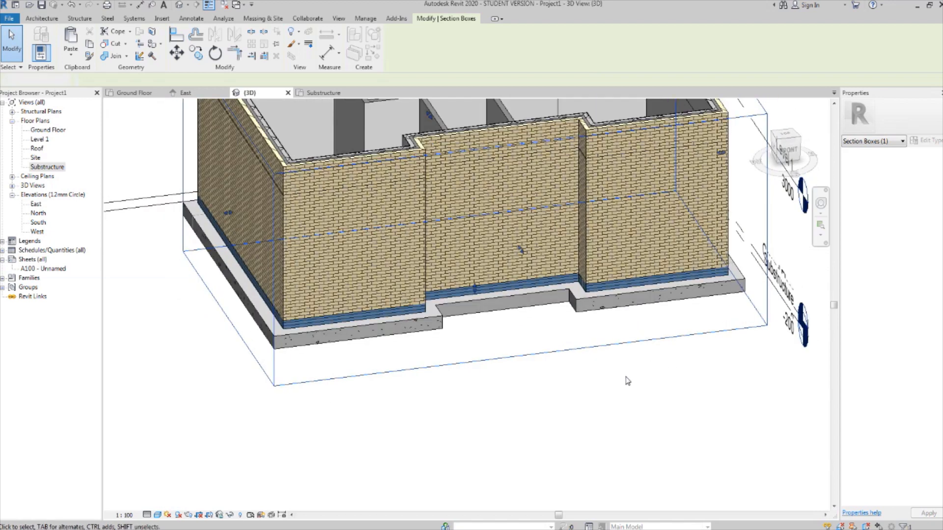
click(628, 380)
shift+middle_drag(686, 349, 536, 290)
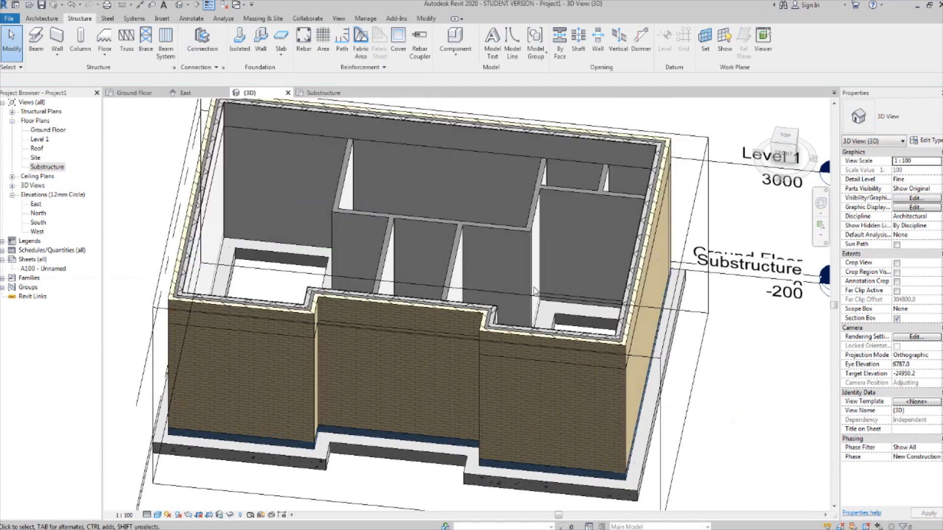
shift+middle_drag(437, 298, 445, 302)
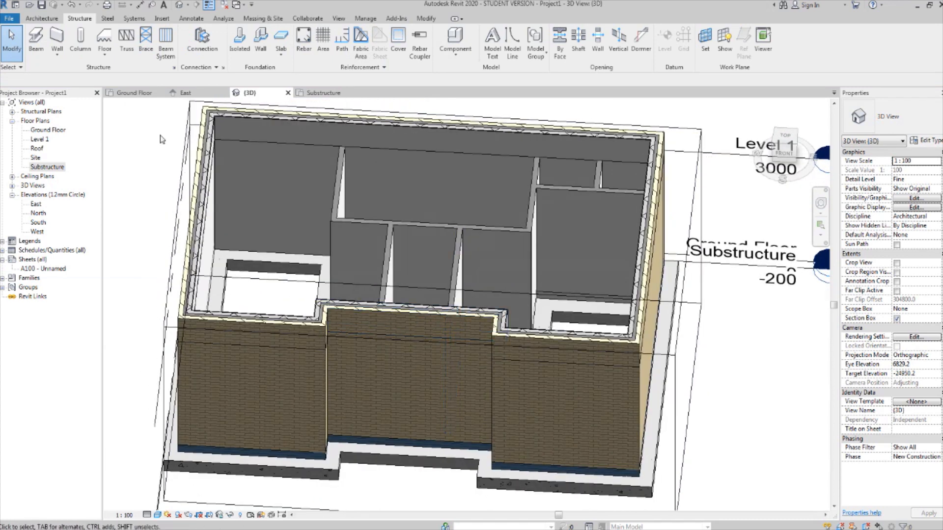
Open the Ground Floor plan, start the Door command, and check the front door in the browser's reference house photo
double_click(47, 130)
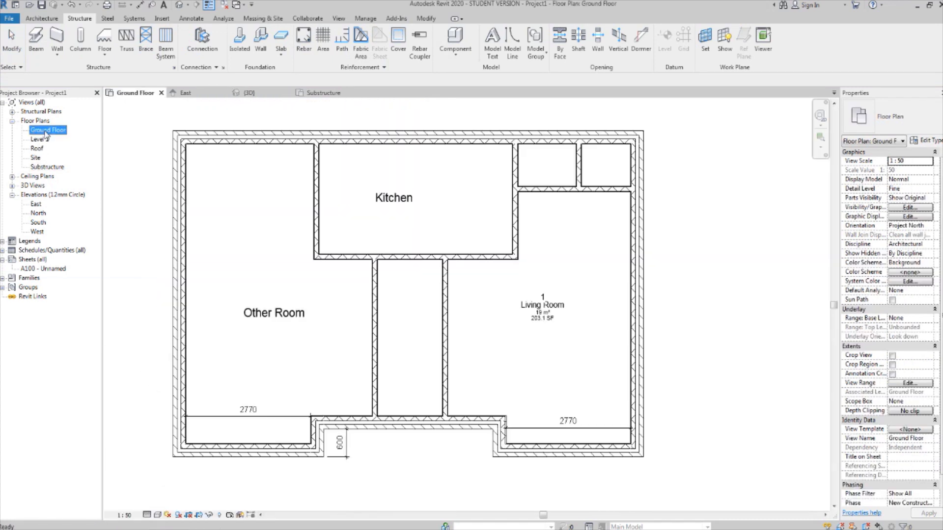
scroll(403, 315, up, 4)
middle_drag(463, 308, 443, 339)
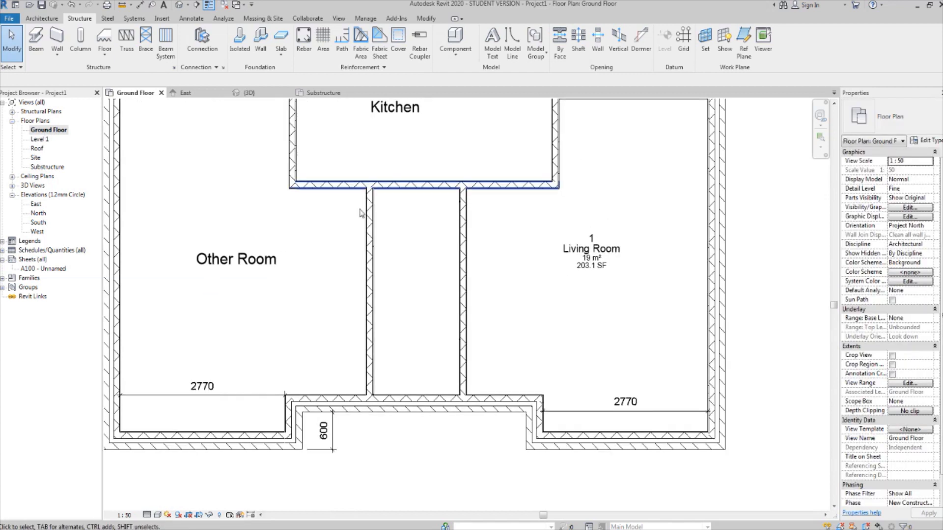
click(58, 18)
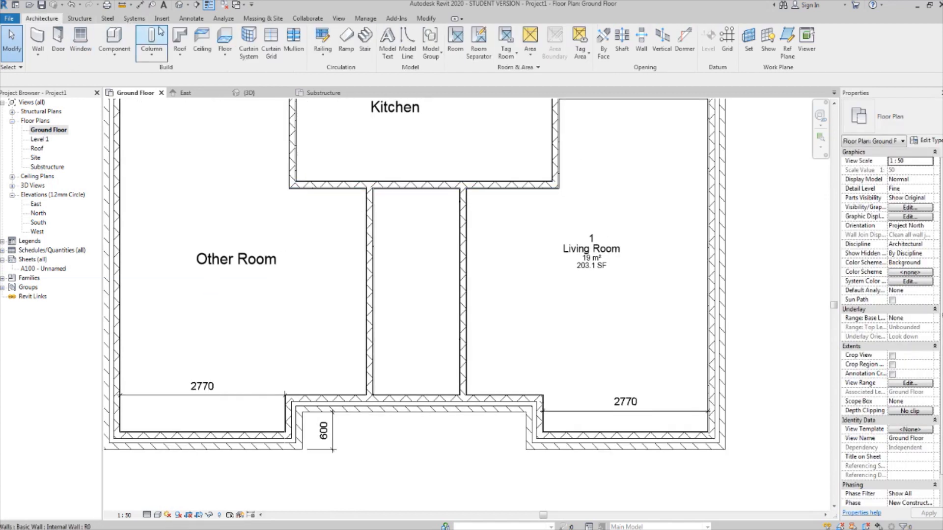
click(58, 46)
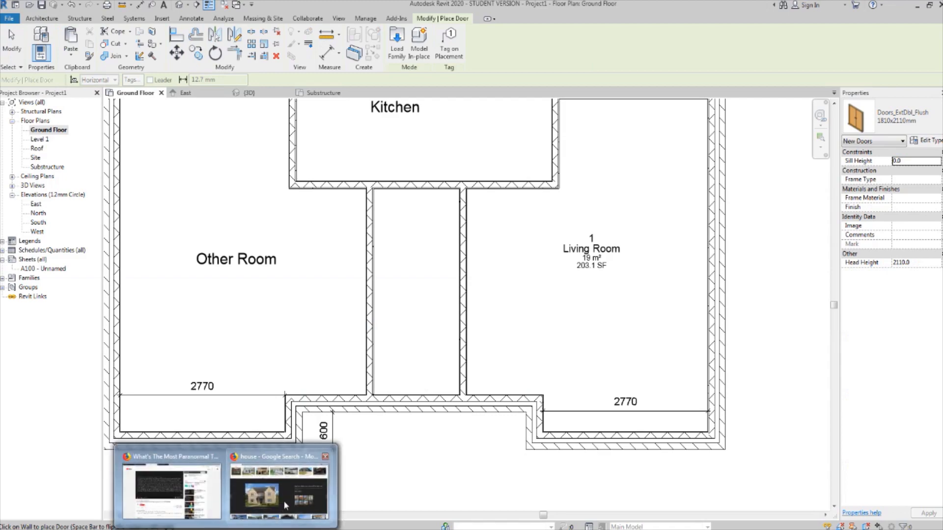
click(284, 500)
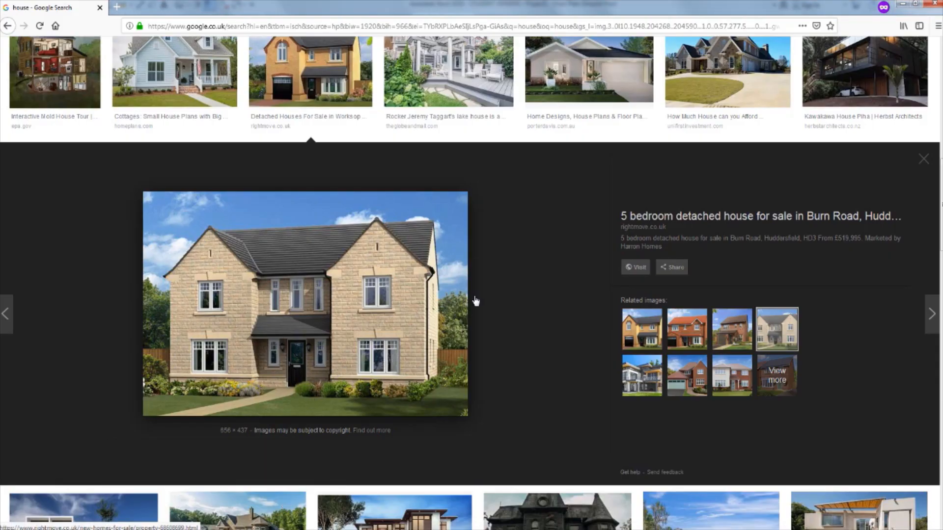
click(902, 4)
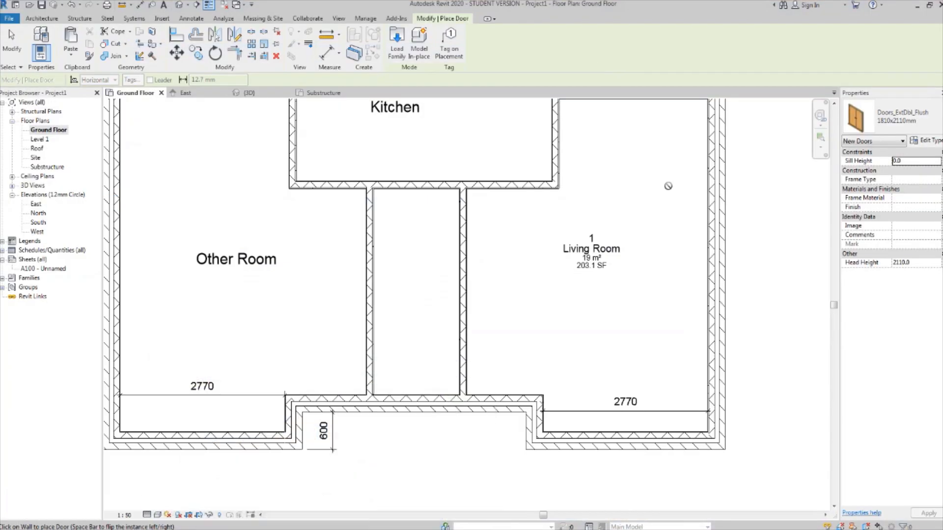
Start loading a door family and open the External Doors folder within the UK library's Doors folder
click(864, 132)
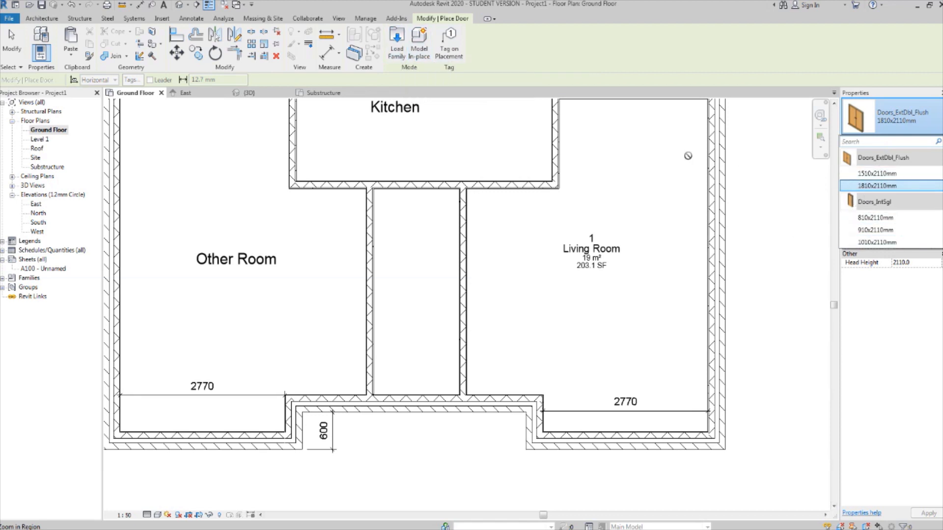
click(396, 48)
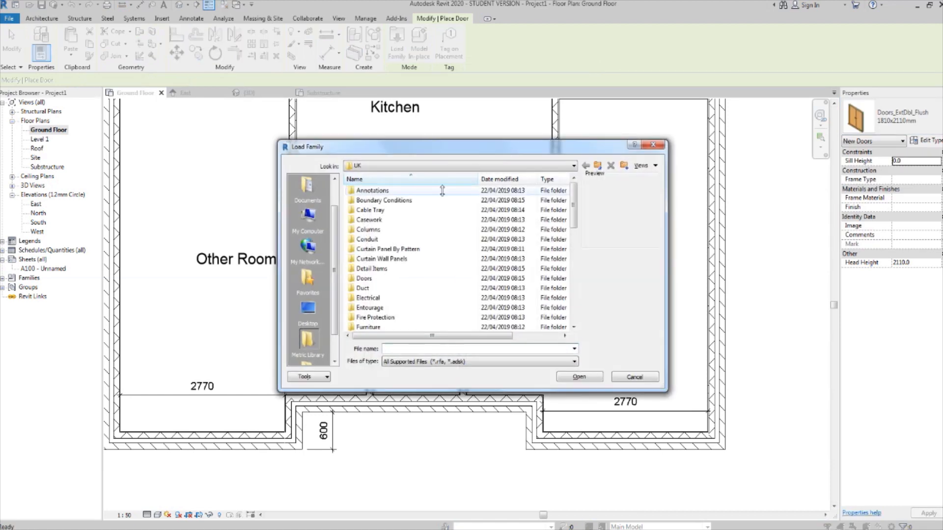
double_click(382, 279)
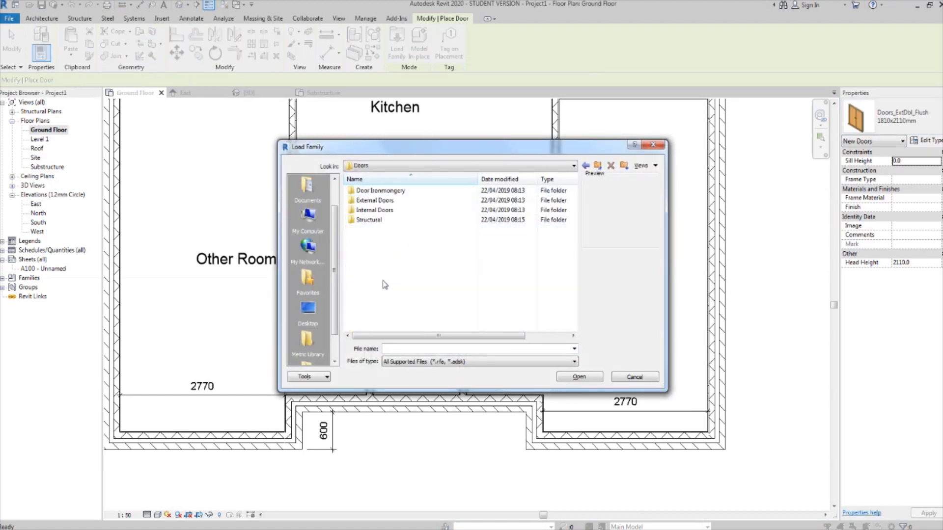
double_click(376, 201)
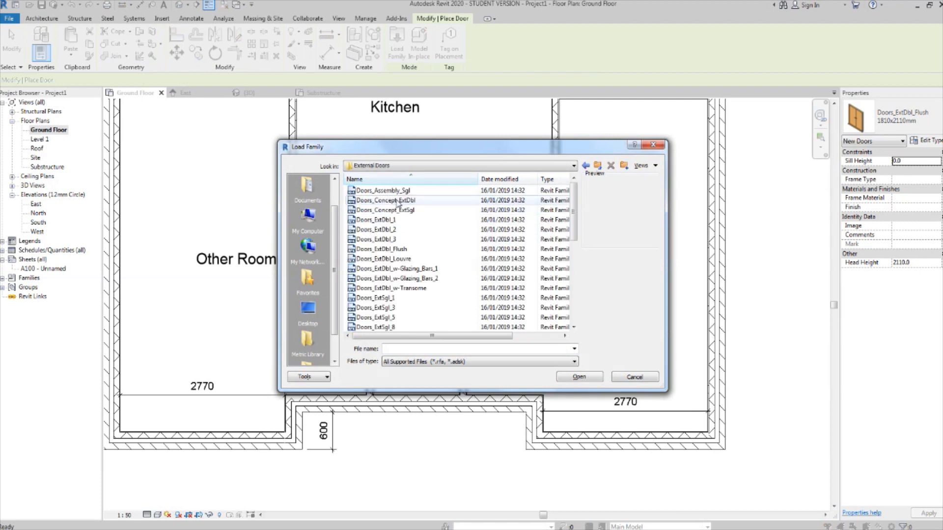
Browse the external door previews and load the Doors_ExtSgl_w-Glazing_Bars_Arched family
click(414, 192)
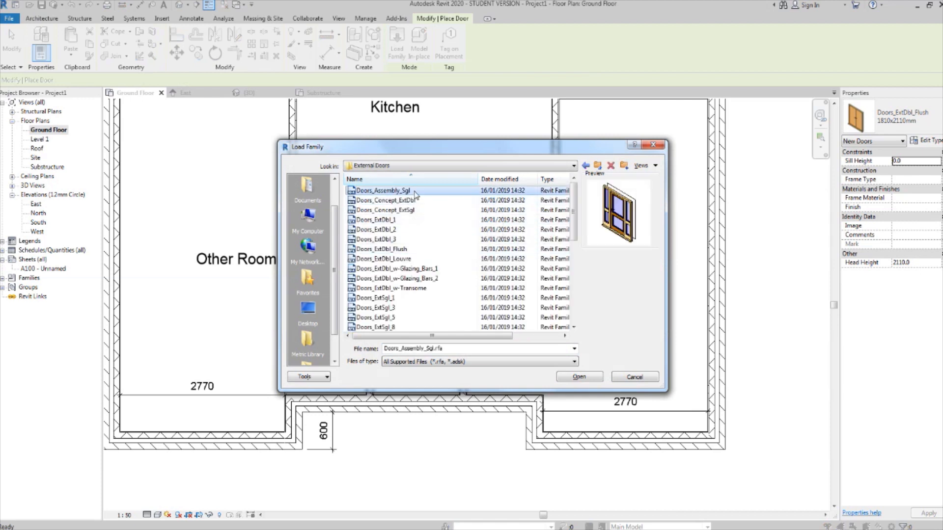
key(Down)
key(Down)
key(Down)
key(Down)
key(Down)
key(Down)
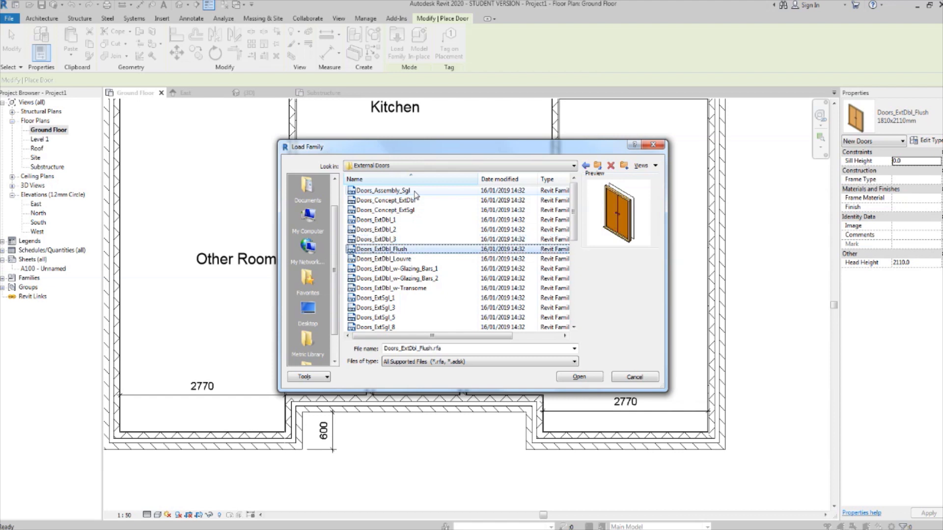
key(Down)
key(Down)
key(Down)
key(Down)
key(Down)
key(Down)
key(Down)
key(Down)
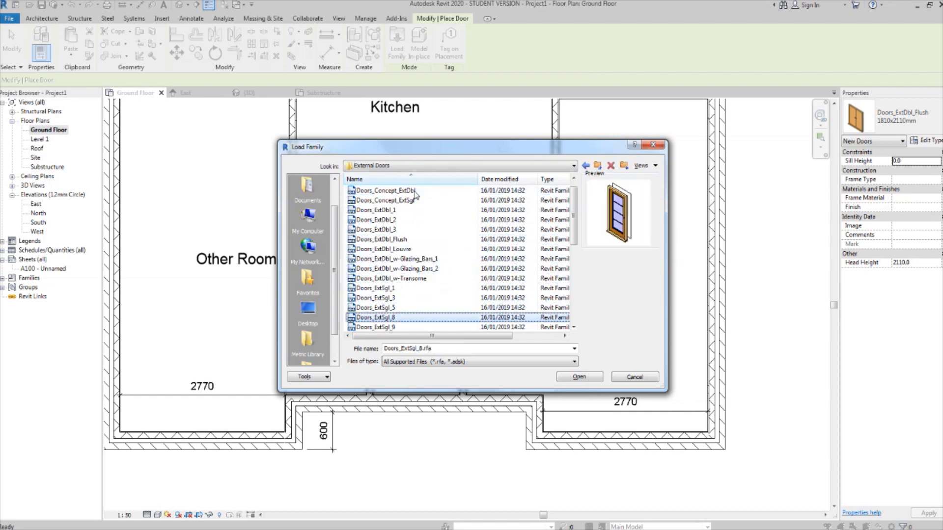
key(Down)
key(Down)
key(Down)
key(Down)
key(Down)
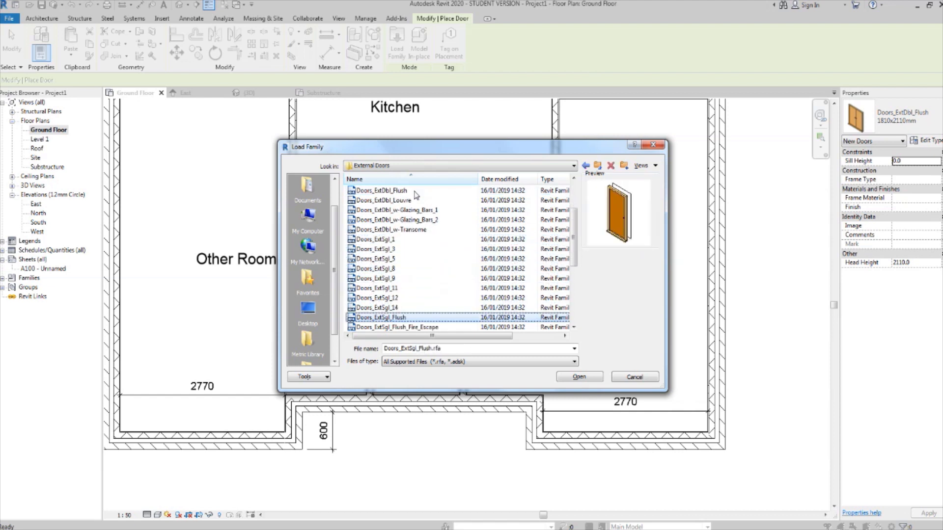
key(Up)
key(Up)
key(Down)
key(Down)
key(Down)
key(Down)
key(Down)
key(Down)
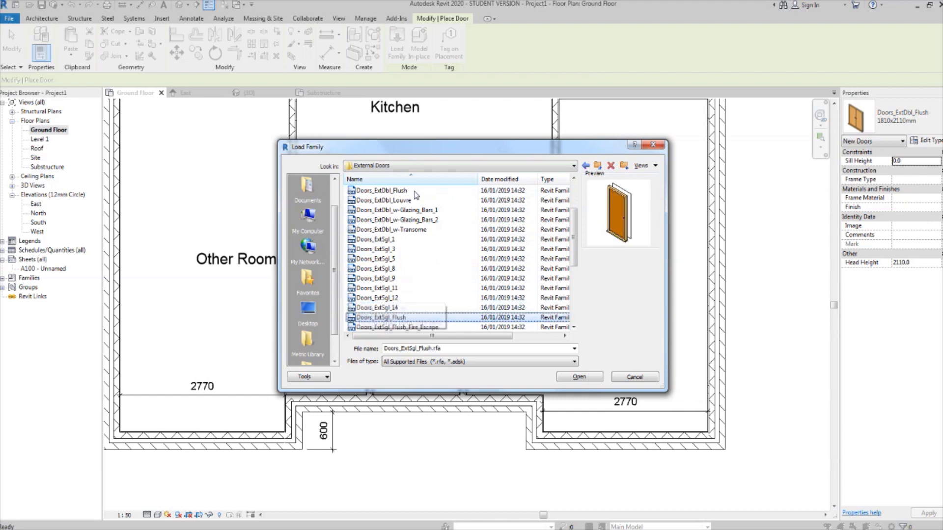
key(Down)
key(Up)
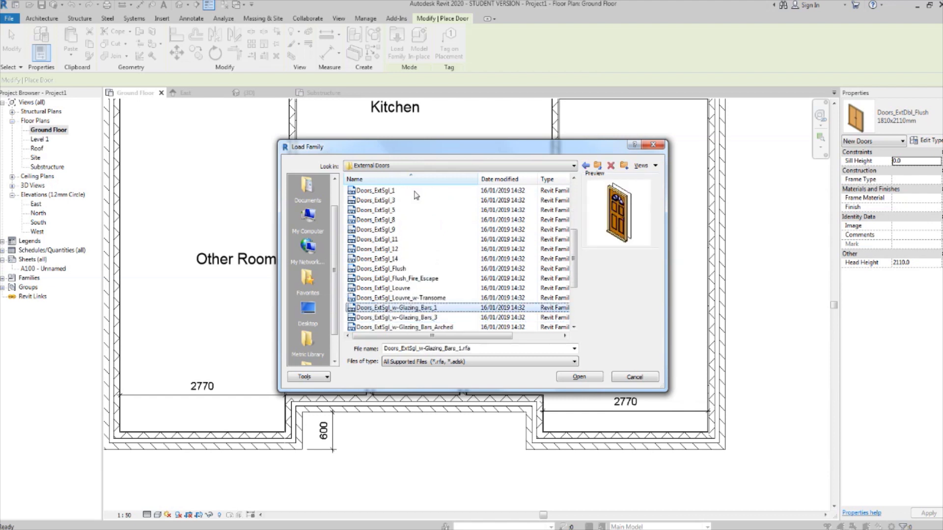
key(Down)
key(Down)
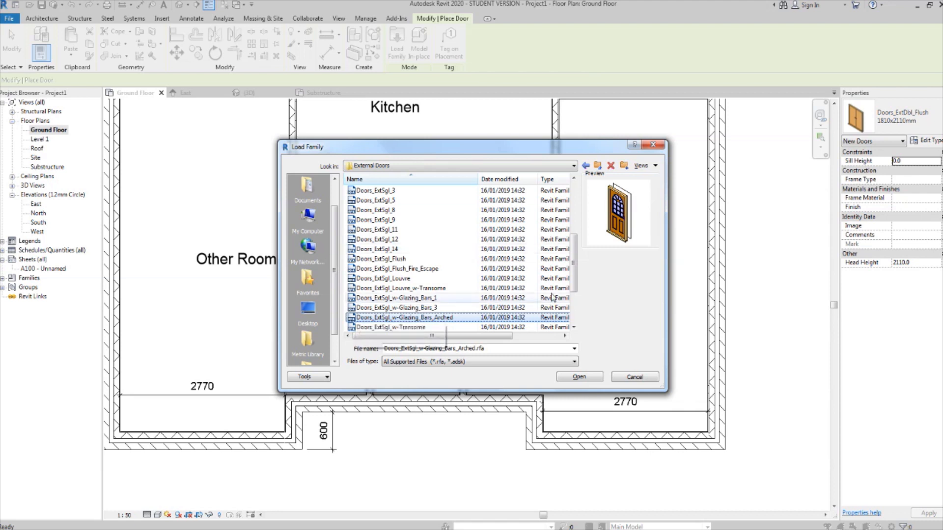
click(584, 378)
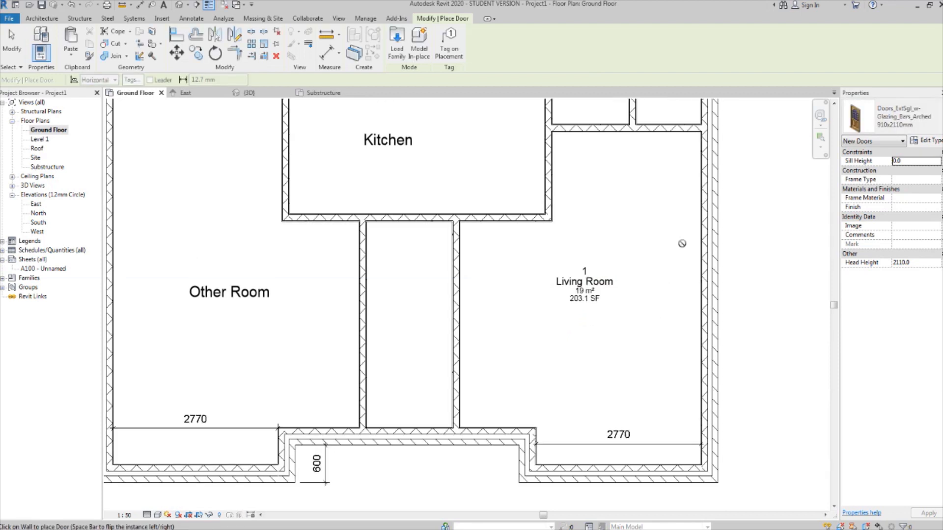
Place a 1010x2110mm arched glazing-bar door in the recessed front wall, centred between the two hallway walls and opening inward
click(912, 120)
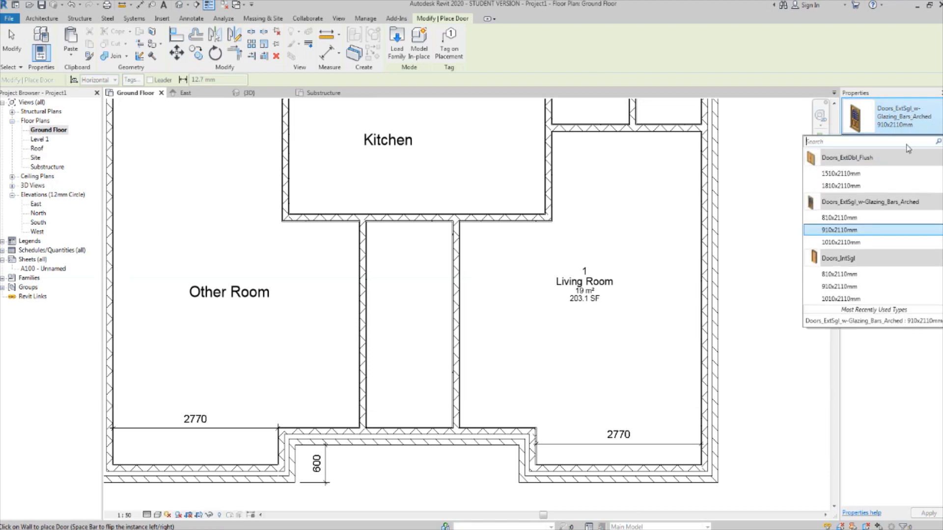
click(858, 243)
middle_drag(574, 339, 660, 297)
scroll(660, 297, down, 1)
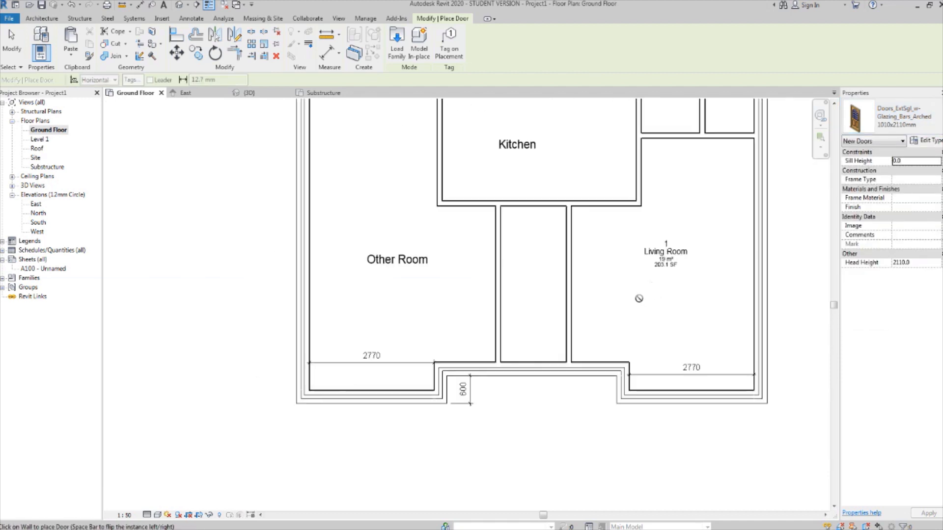
scroll(540, 385, up, 1)
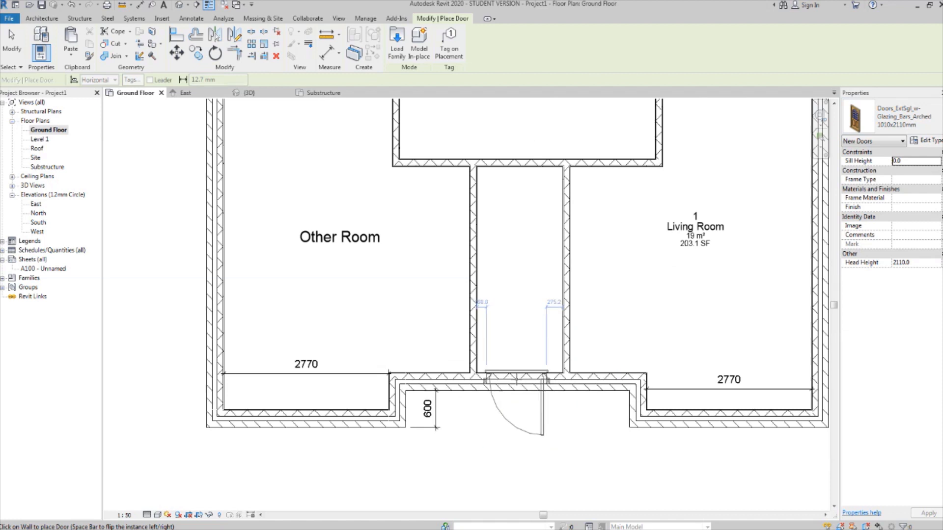
click(522, 382)
scroll(523, 382, down, 3)
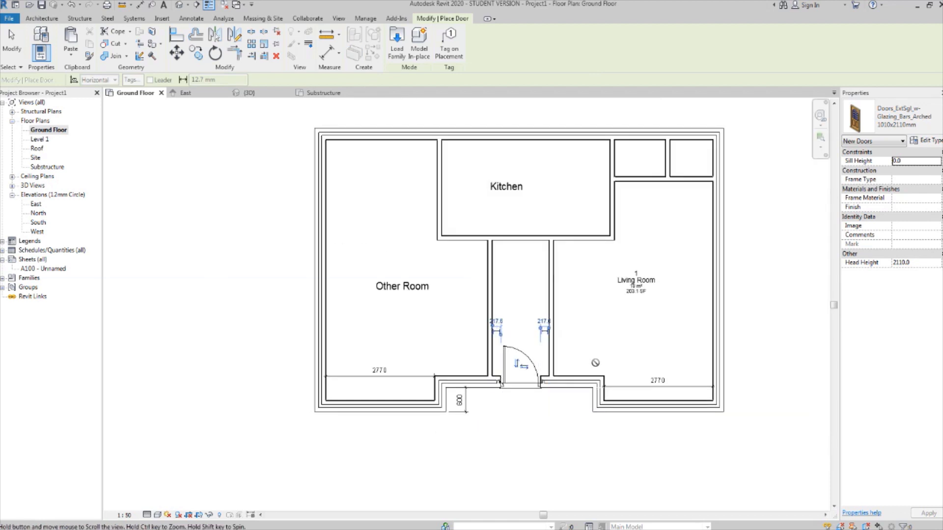
mouse_move(596, 364)
middle_down()
mouse_move(558, 367)
mouse_move(585, 352)
middle_up()
key(Escape)
key(Escape)
Examine the front door in plan and the whole building in 3D from several angles, including the internal walls and foundations
scroll(468, 391, up, 1)
scroll(496, 339, up, 1)
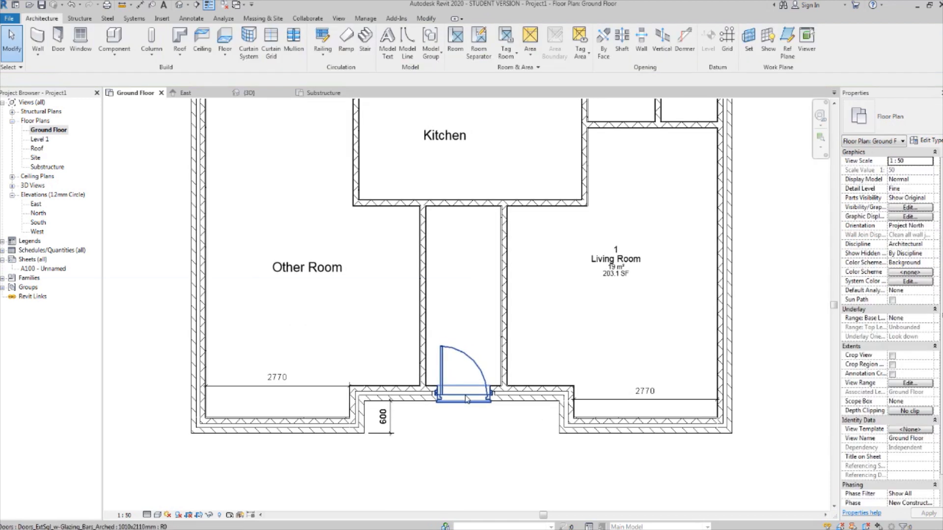
middle_drag(511, 261, 503, 288)
middle_drag(570, 339, 568, 334)
scroll(564, 308, down, 2)
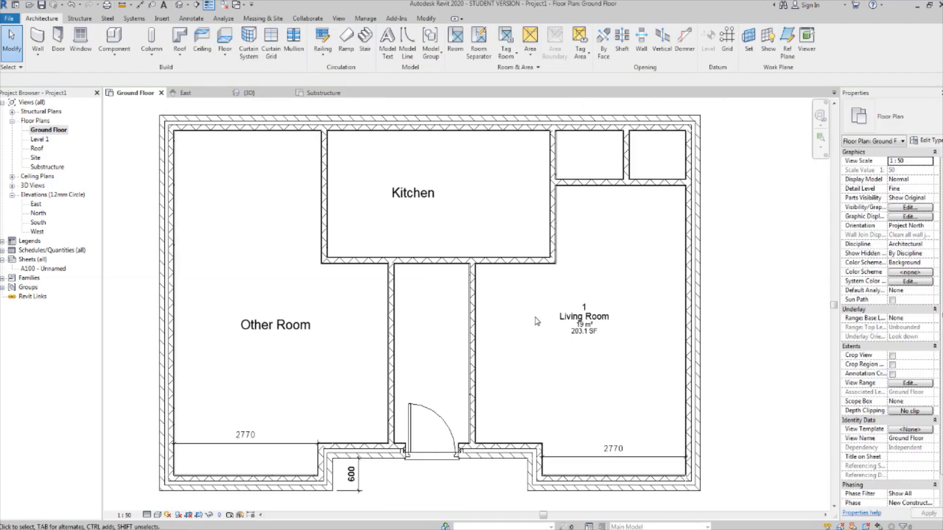
click(179, 5)
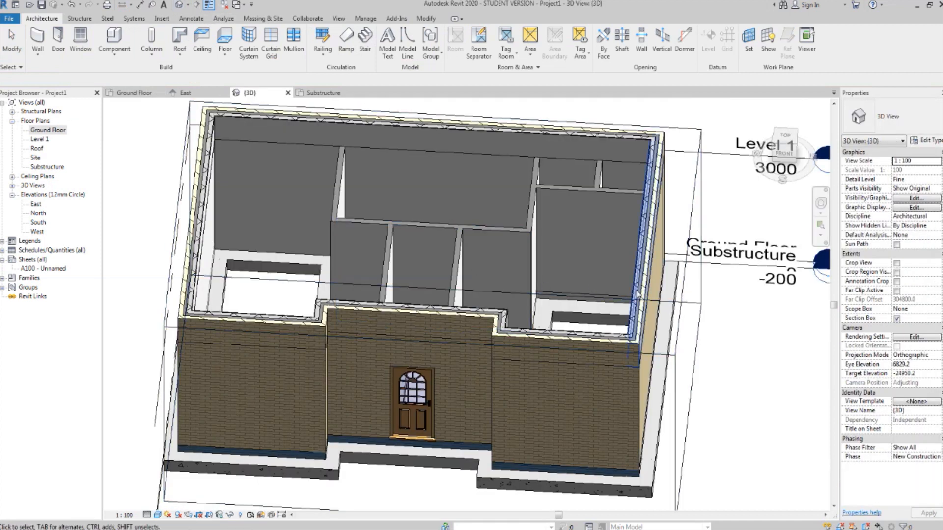
shift+middle_drag(688, 344, 631, 315)
middle_drag(631, 315, 656, 297)
scroll(656, 297, up, 1)
scroll(536, 332, down, 3)
shift+middle_drag(537, 336, 551, 347)
scroll(472, 309, up, 2)
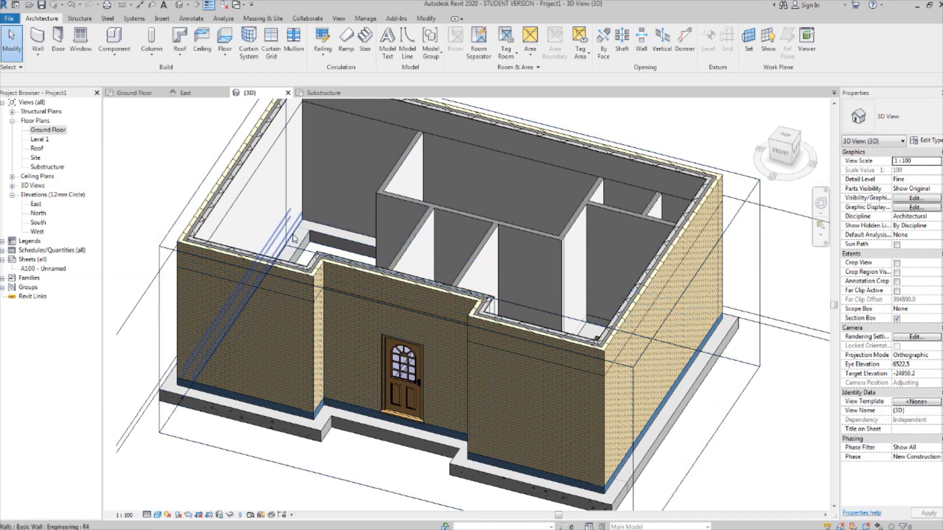
shift+middle_drag(294, 239, 288, 238)
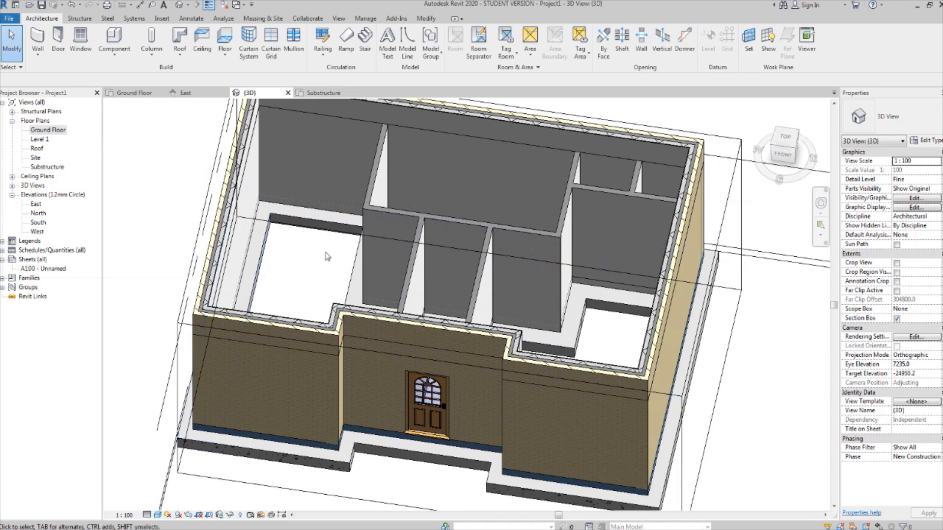
shift+middle_drag(327, 285, 419, 404)
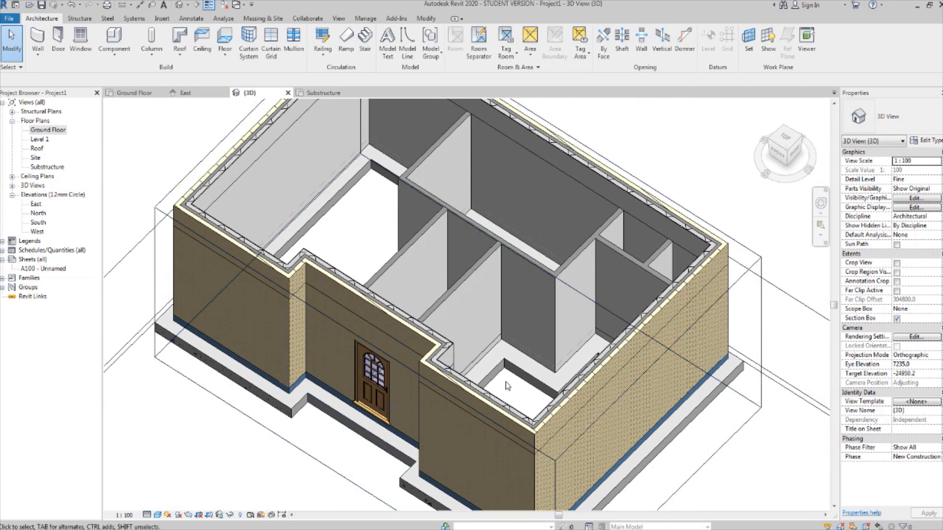
shift+middle_drag(506, 345, 493, 312)
middle_drag(493, 312, 465, 286)
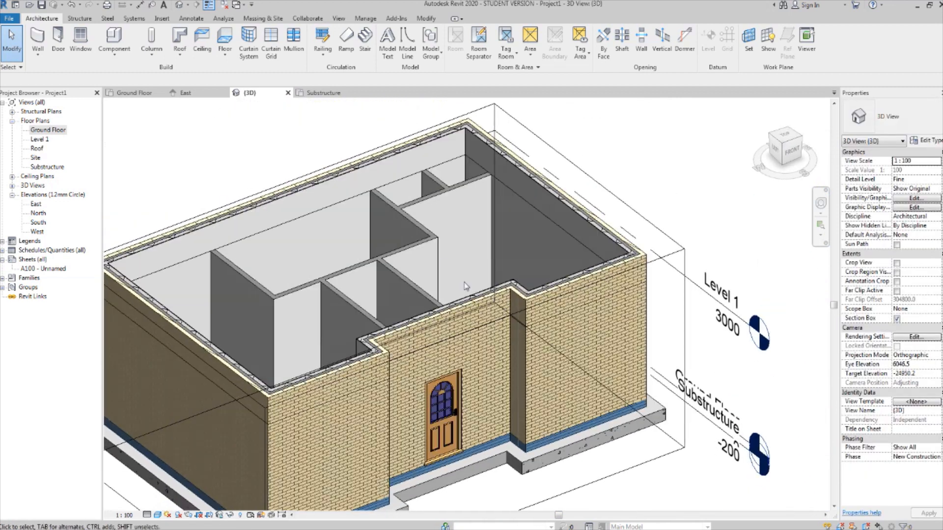
middle_drag(445, 252, 486, 243)
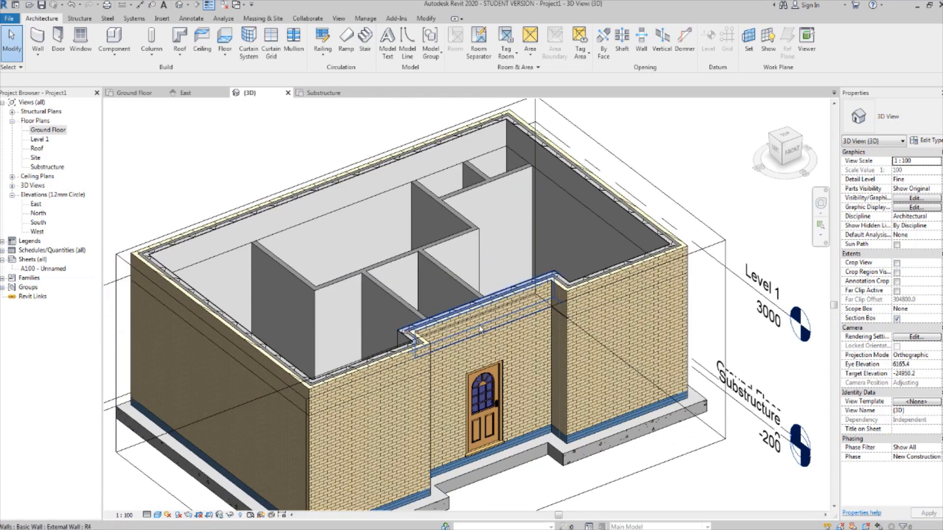
shift+middle_drag(478, 325, 455, 358)
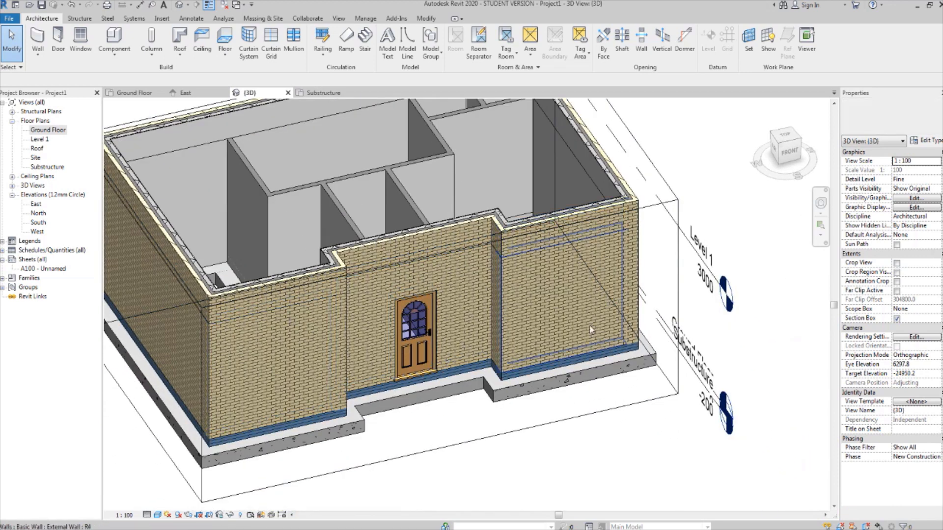
shift+middle_drag(592, 330, 499, 295)
scroll(452, 315, down, 2)
scroll(450, 296, up, 2)
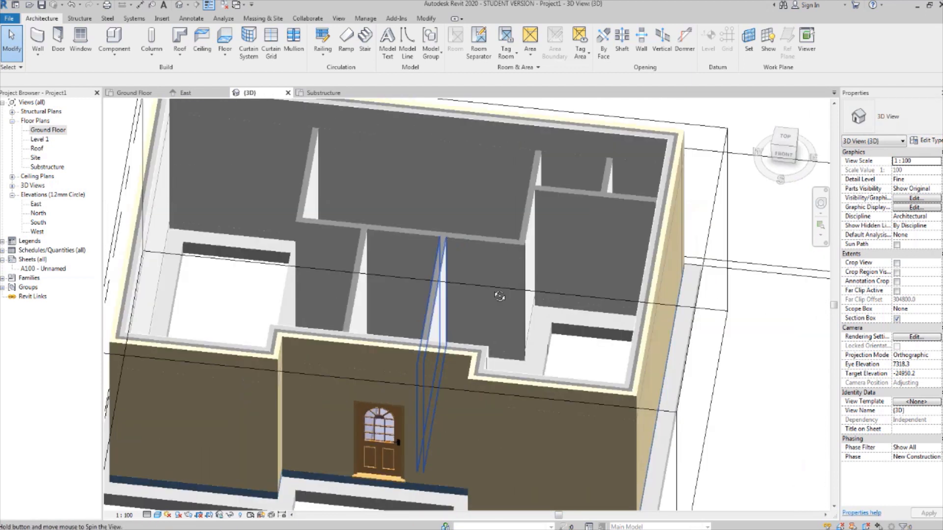
scroll(494, 293, down, 2)
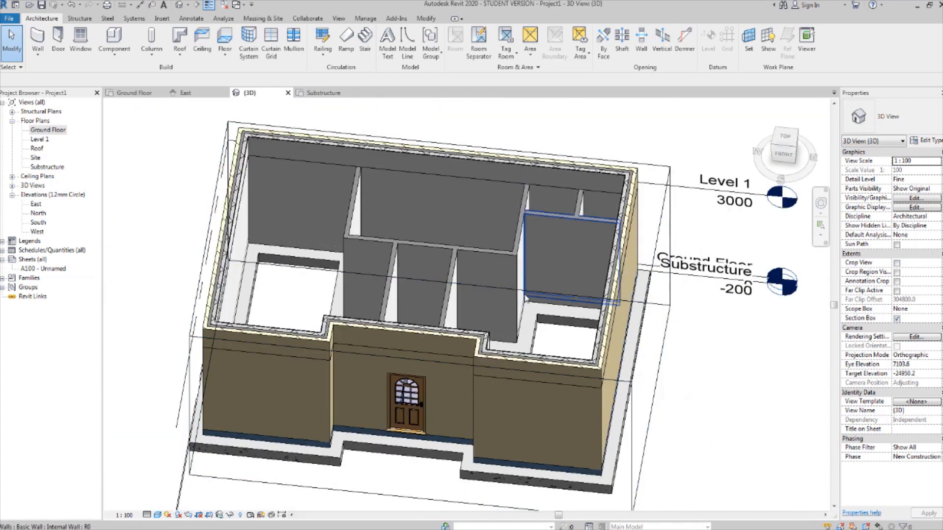